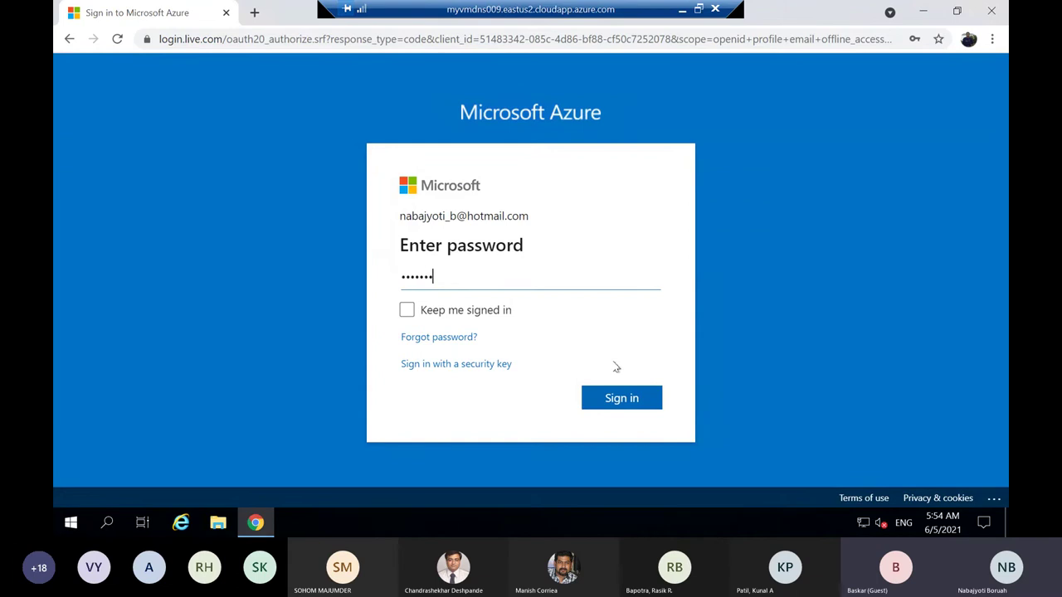
Clear the password field, enter the account password again and sign in to Microsoft Azure.
{"action": "key", "text": "BackSpace"}
{"action": "key", "text": "BackSpace"}
{"action": "key", "text": "BackSpace"}
{"action": "key", "text": "BackSpace"}
{"action": "key", "text": "BackSpace"}
{"action": "key", "text": "BackSpace"}
{"action": "key", "text": "BackSpace"}
{"action": "key", "text": "BackSpace"}
{"action": "key", "text": "BackSpace"}
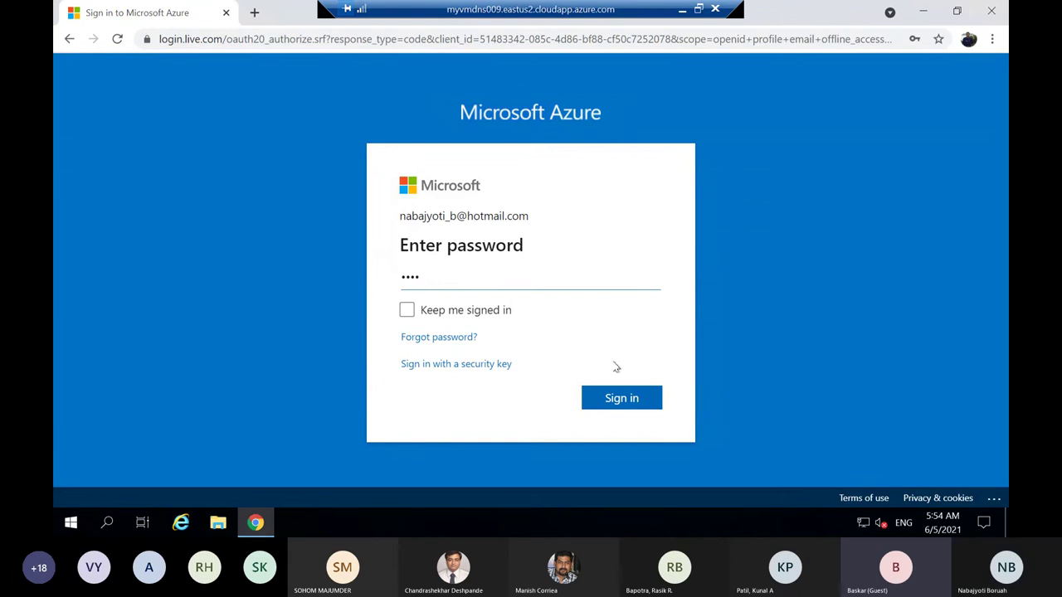
{"action": "type", "text": "********"}
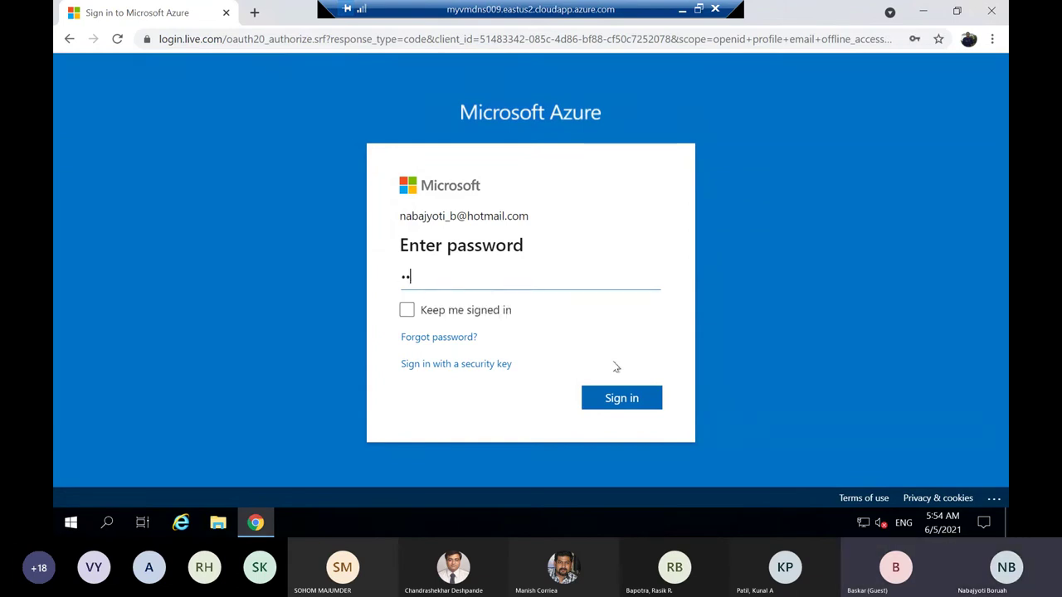
{"action": "type", "text": "****"}
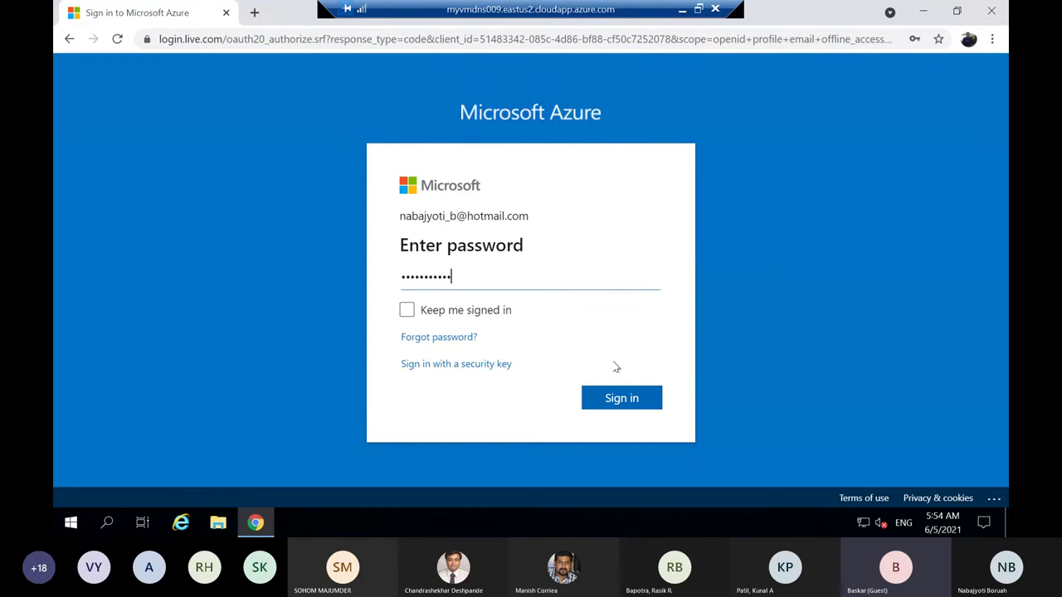
{"action": "left_click", "coordinate": [612, 401]}
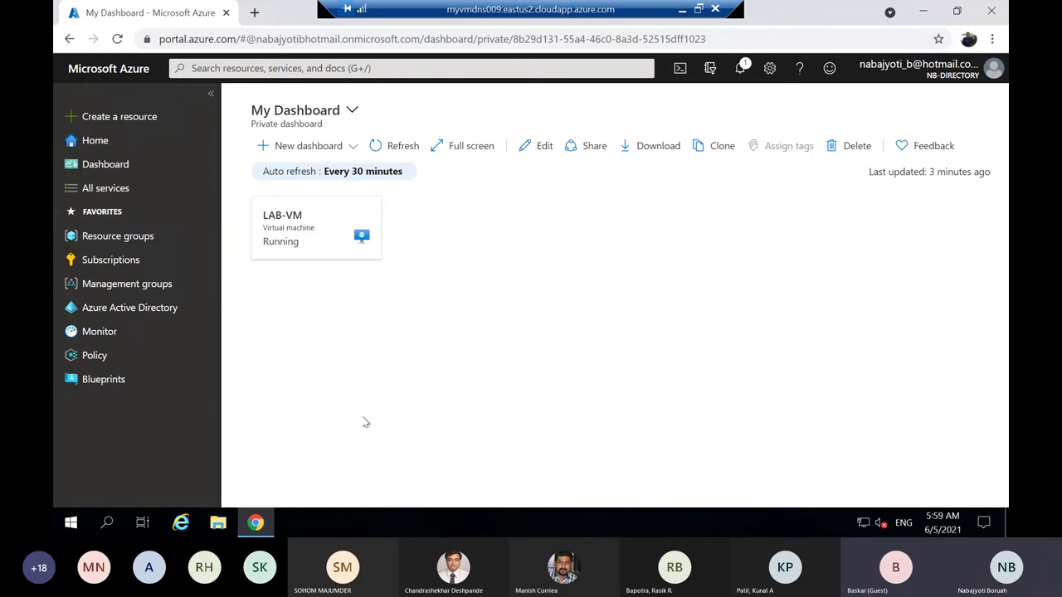
Open the recent file IoT-Plug-And-Play from File Explorer and maximize its Notepad window.
{"action": "left_click", "coordinate": [219, 523]}
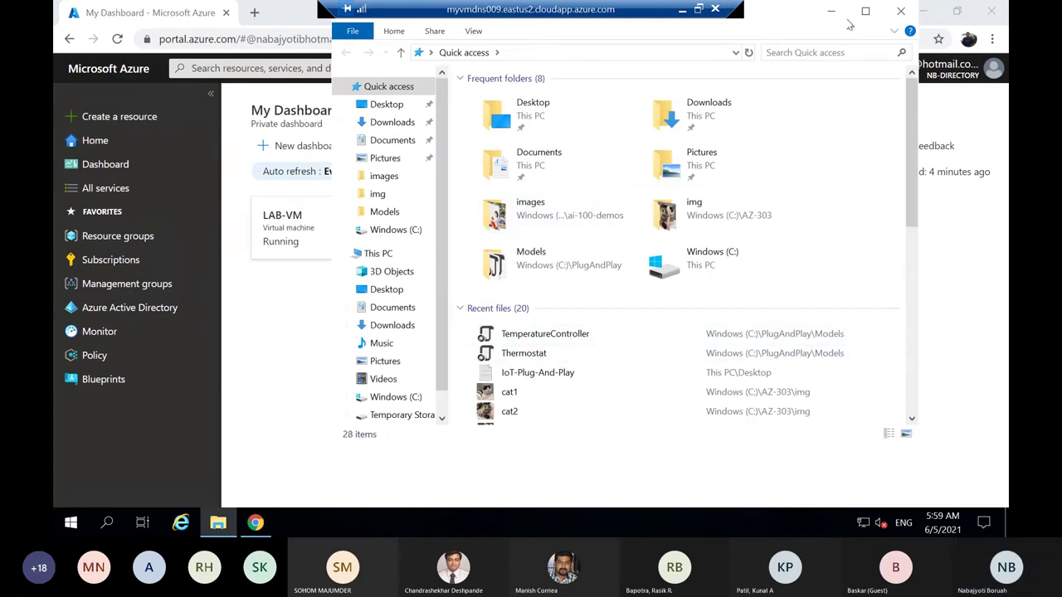
{"action": "left_click", "coordinate": [866, 11]}
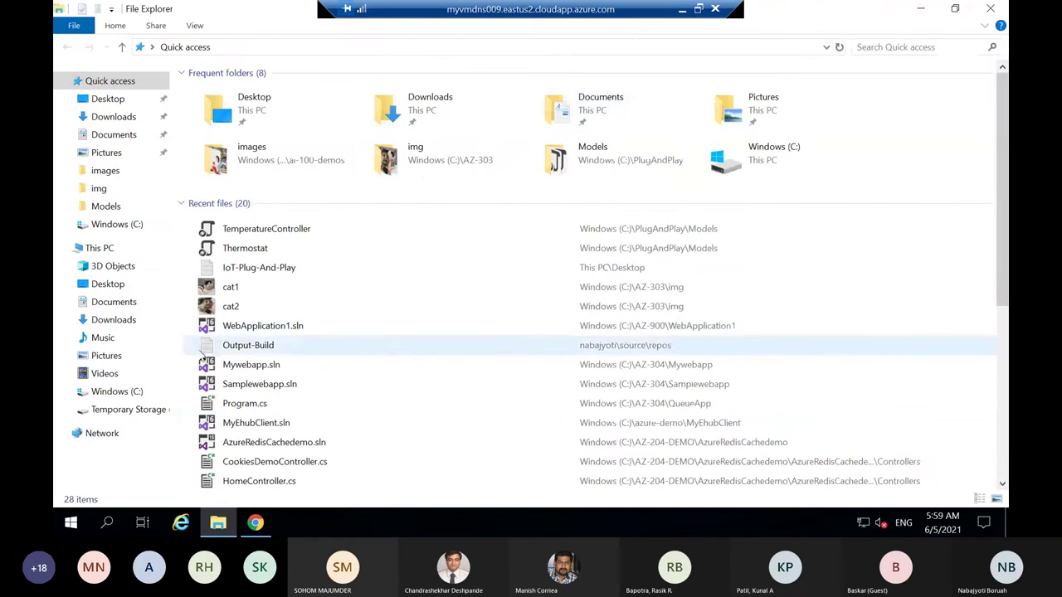
{"action": "double_click", "coordinate": [259, 267]}
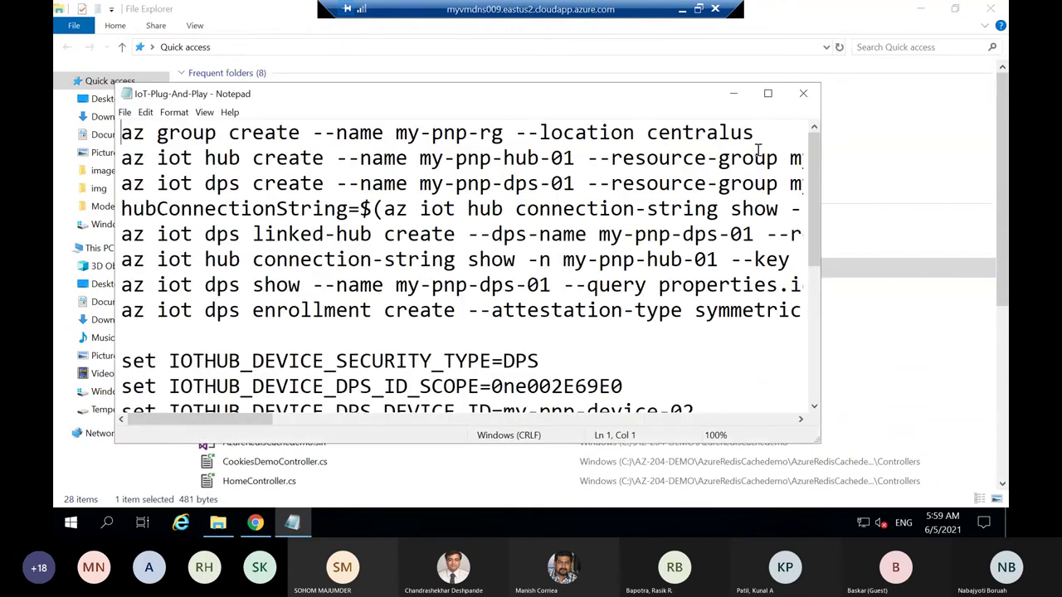
{"action": "left_click", "coordinate": [767, 93]}
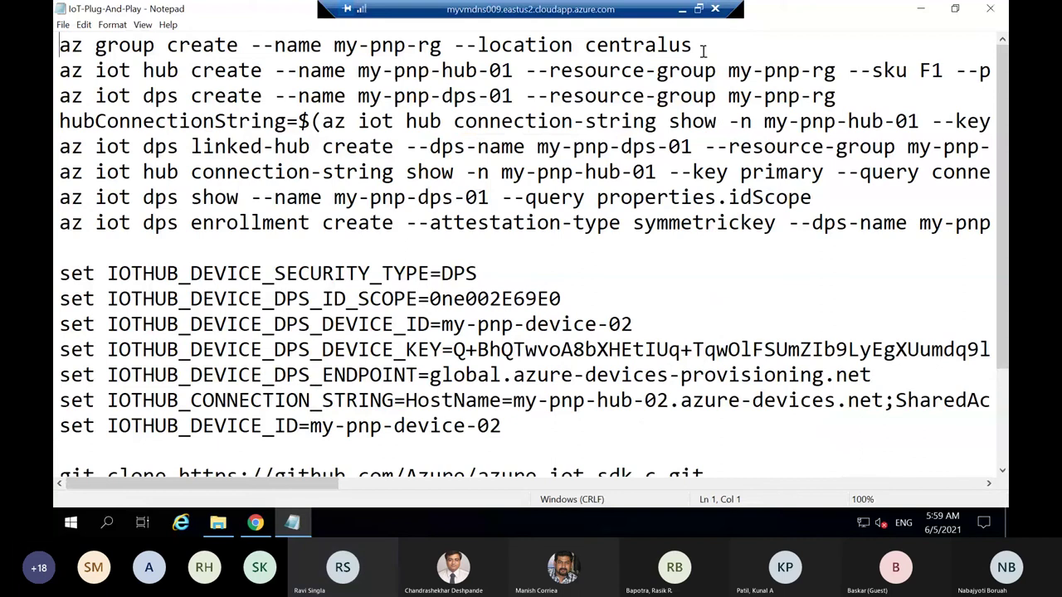
Copy the first command, az group create --name my-pnp-rg --location centralus, from the IoT-Plug-And-Play notes.
{"action": "left_click", "coordinate": [549, 70]}
{"action": "left_click_drag", "start_coordinate": [367, 71], "coordinate": [166, 71]}
{"action": "left_click_drag", "start_coordinate": [58, 71], "coordinate": [54, 51]}
{"action": "key", "text": "ctrl+c"}
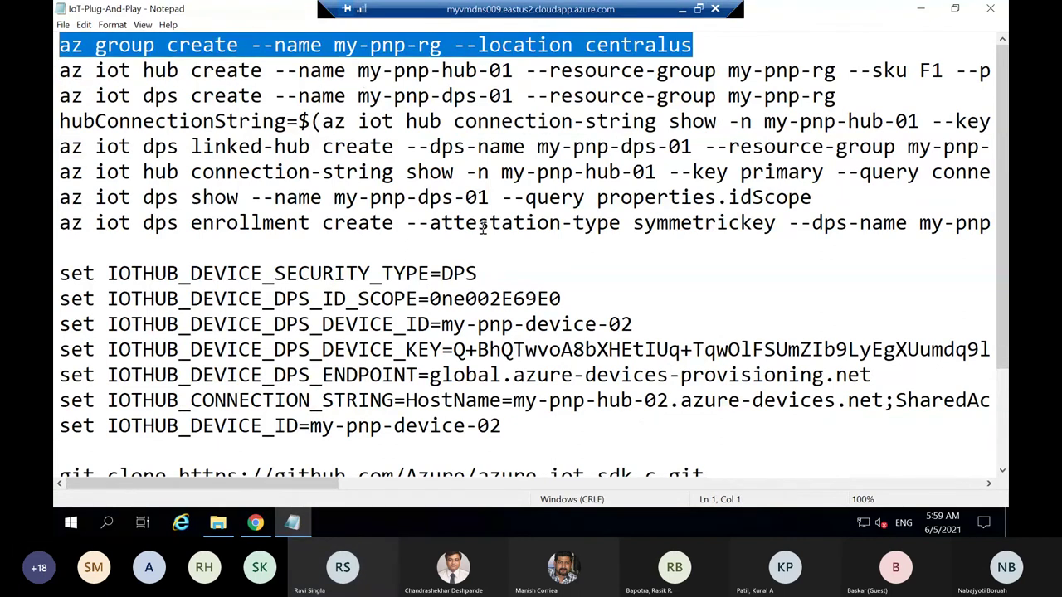
Switch to the Azure portal in Chrome and start Cloud Shell, creating storage under the Visual Studio Ultimate with MSDN subscription.
{"action": "left_click", "coordinate": [255, 523]}
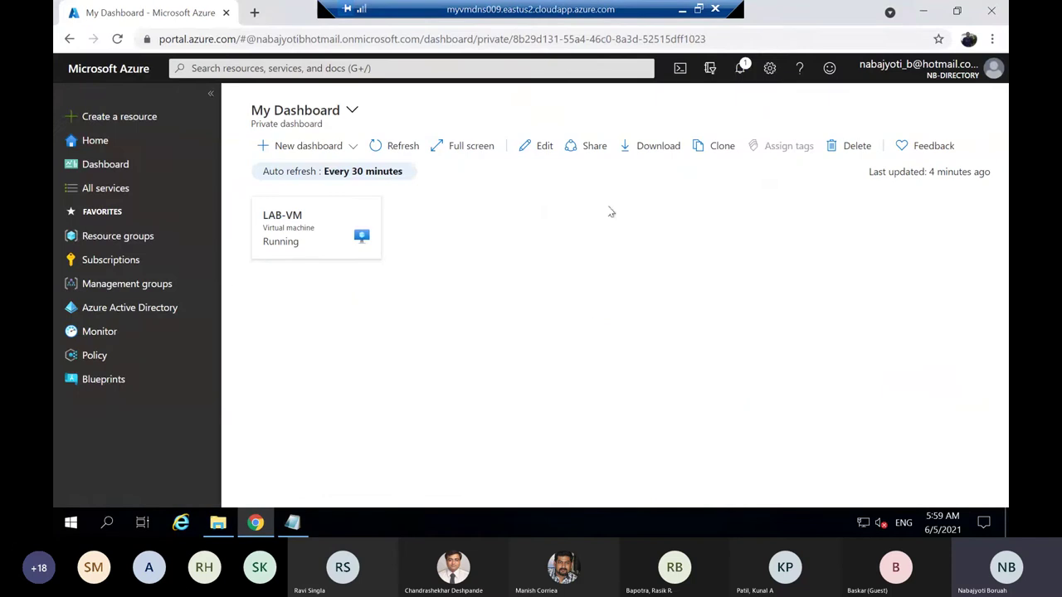
{"action": "left_click", "coordinate": [680, 68]}
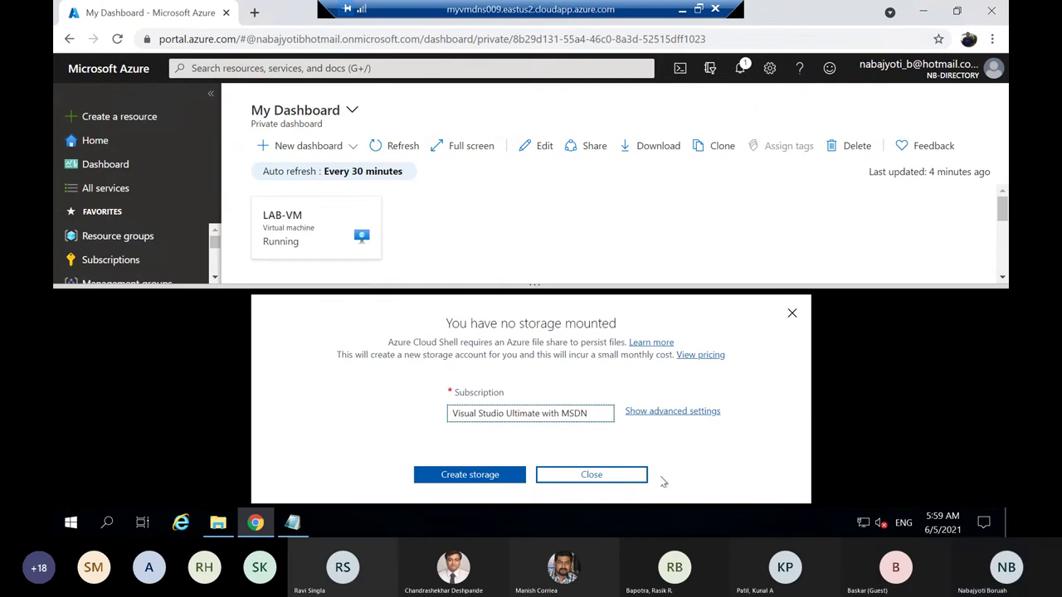
{"action": "left_click", "coordinate": [490, 478]}
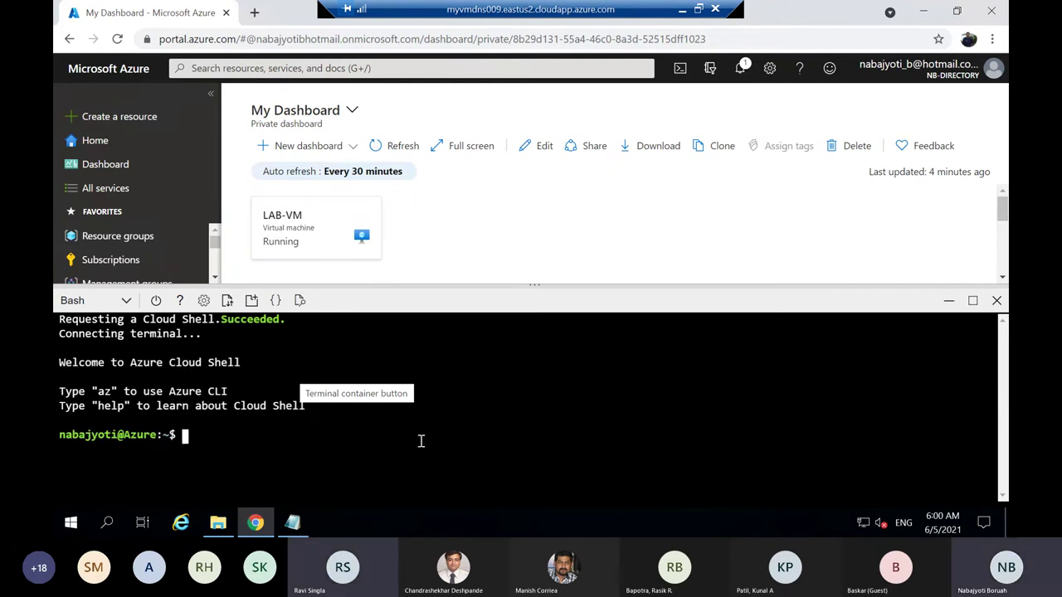
Paste and run the copied command in Cloud Shell to create resource group my-pnp-rg in centralus.
{"action": "right_click", "coordinate": [233, 439]}
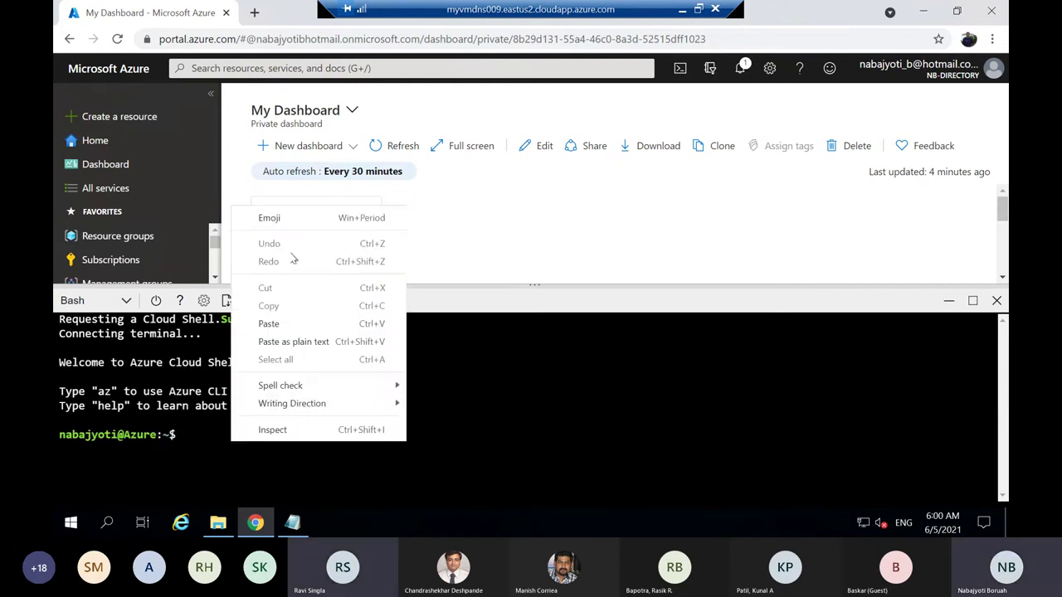
{"action": "left_click", "coordinate": [279, 325]}
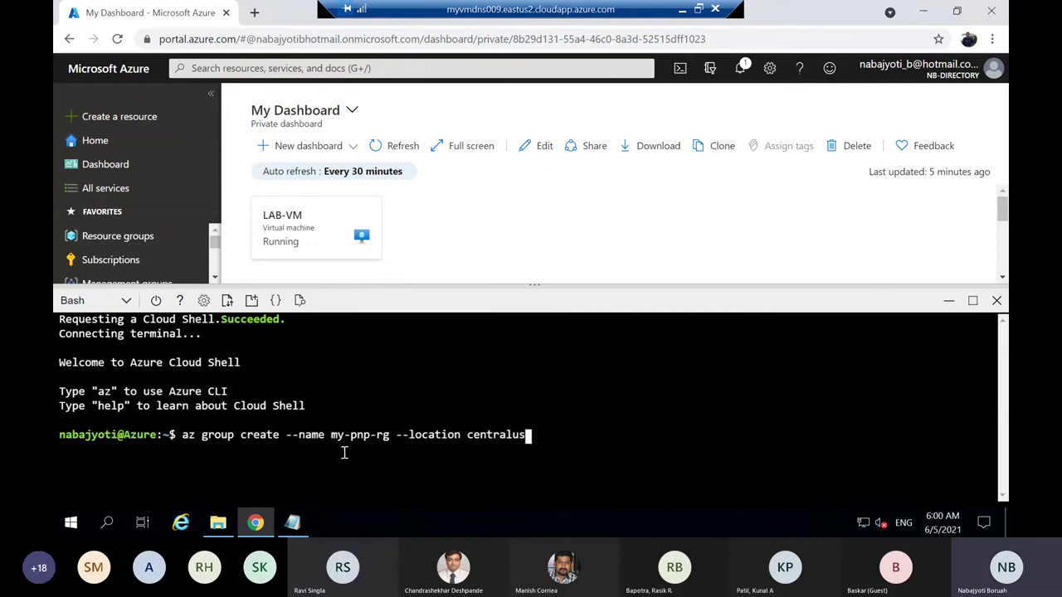
{"action": "key", "text": "Return"}
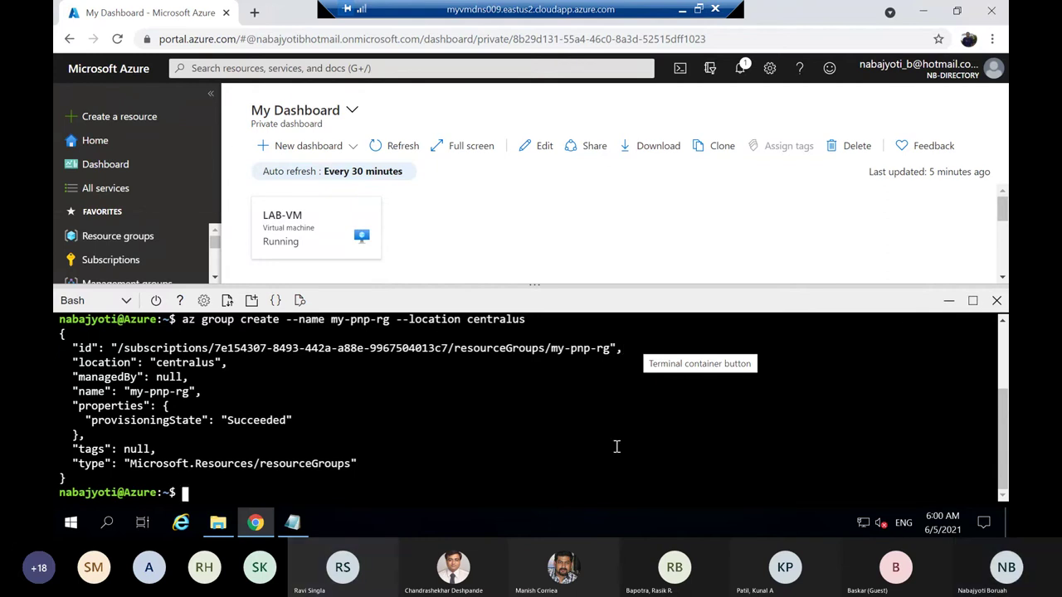
Copy the az iot hub create command from the Notepad notes and run it in Cloud Shell, creating my-pnp-hub-01 with sku F1 and partition count 2.
{"action": "left_click", "coordinate": [305, 523]}
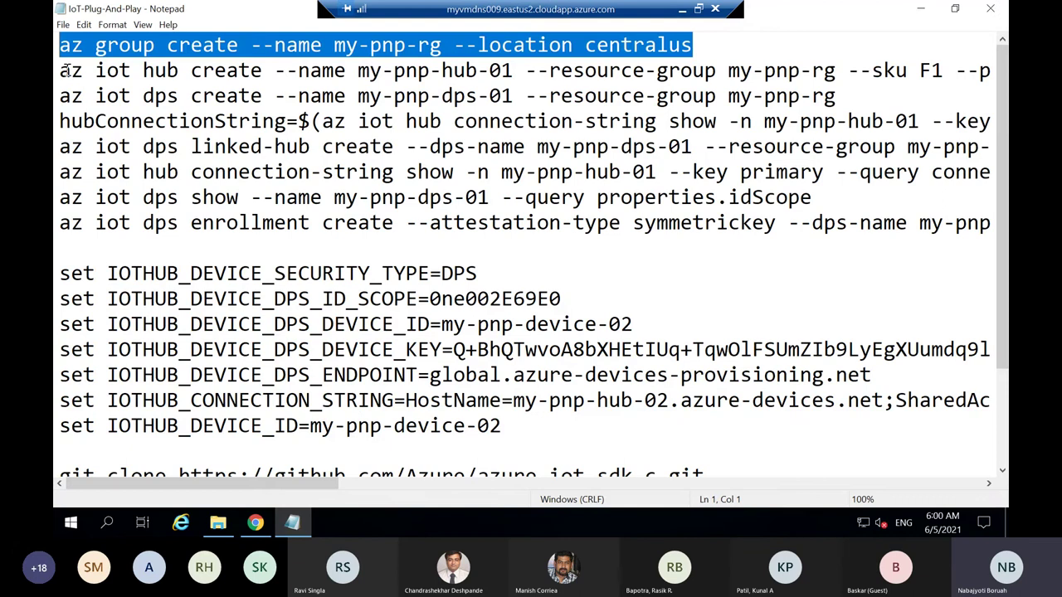
{"action": "left_click_drag", "start_coordinate": [60, 71], "coordinate": [1007, 73]}
{"action": "key", "text": "ctrl+c"}
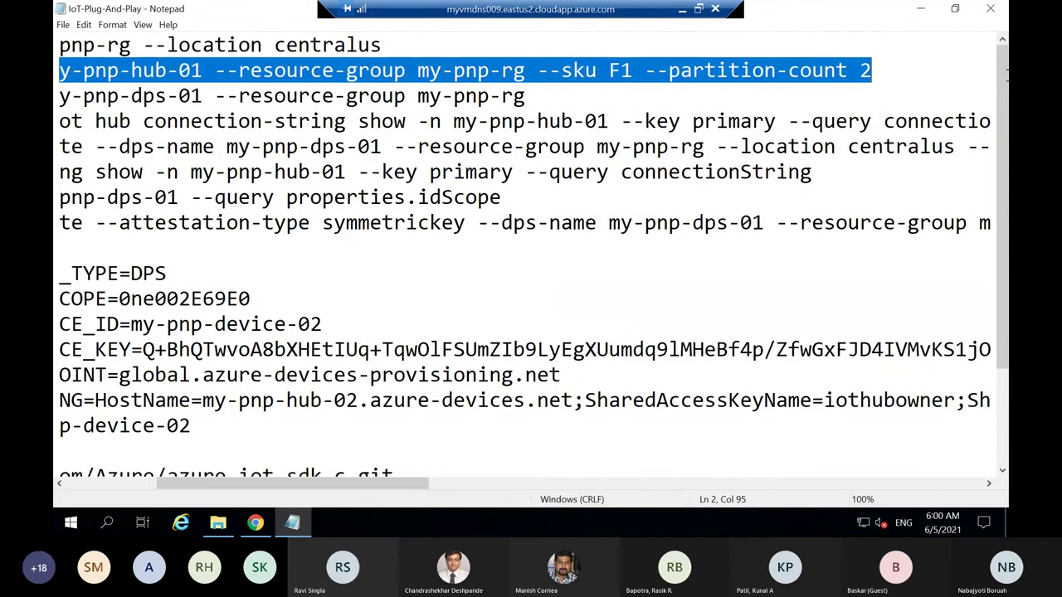
{"action": "left_click_drag", "start_coordinate": [303, 484], "coordinate": [212, 498]}
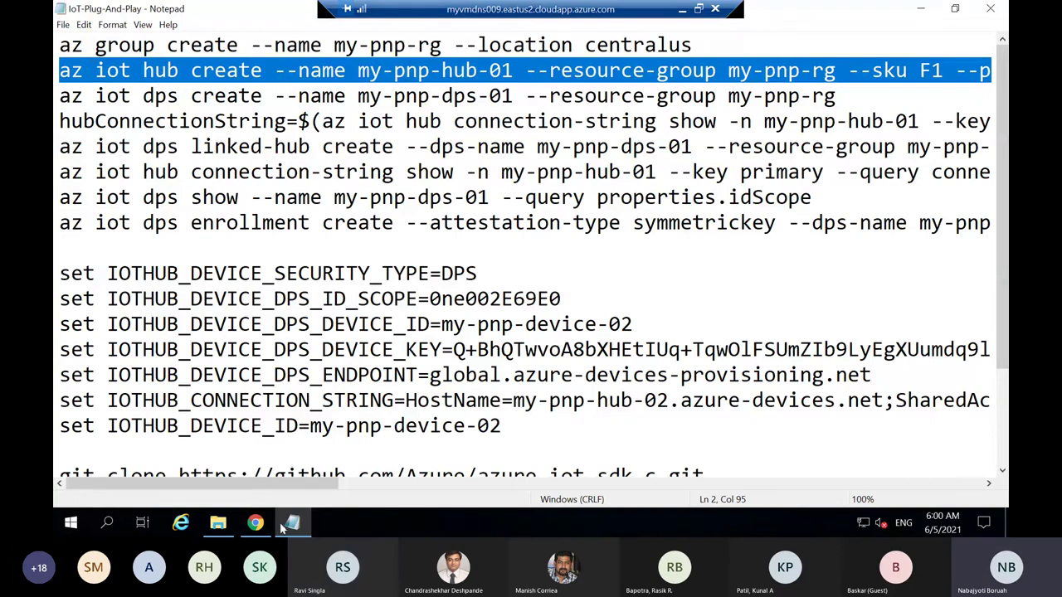
{"action": "left_click", "coordinate": [256, 523]}
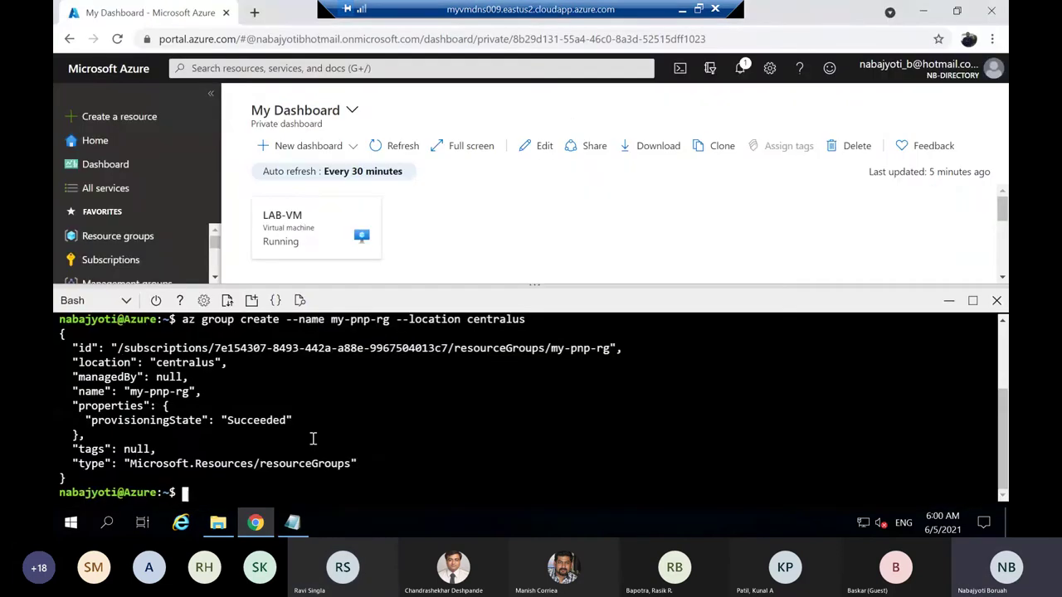
{"action": "right_click", "coordinate": [203, 494]}
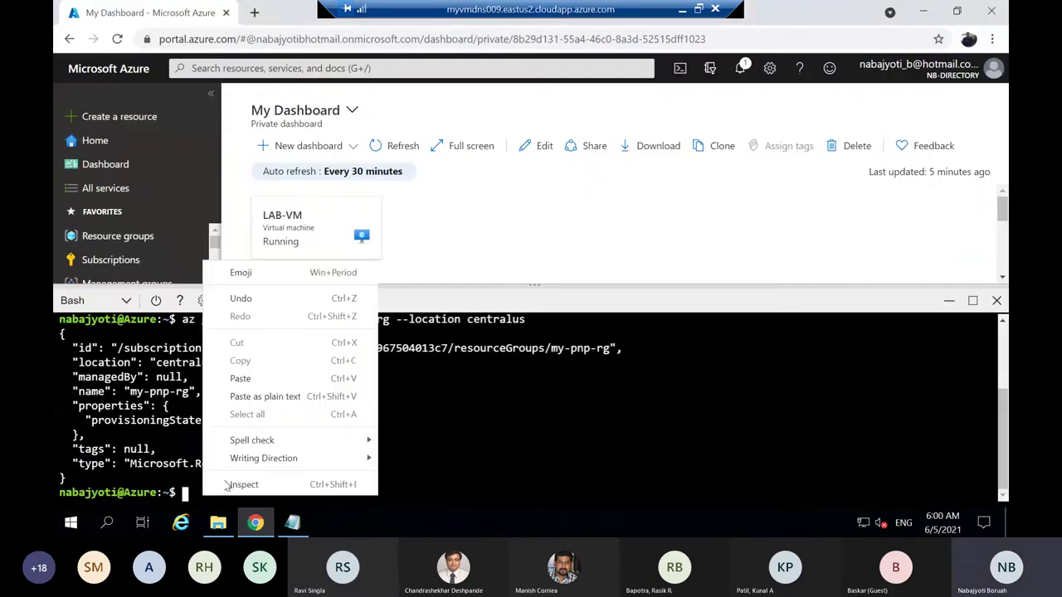
{"action": "left_click", "coordinate": [246, 380]}
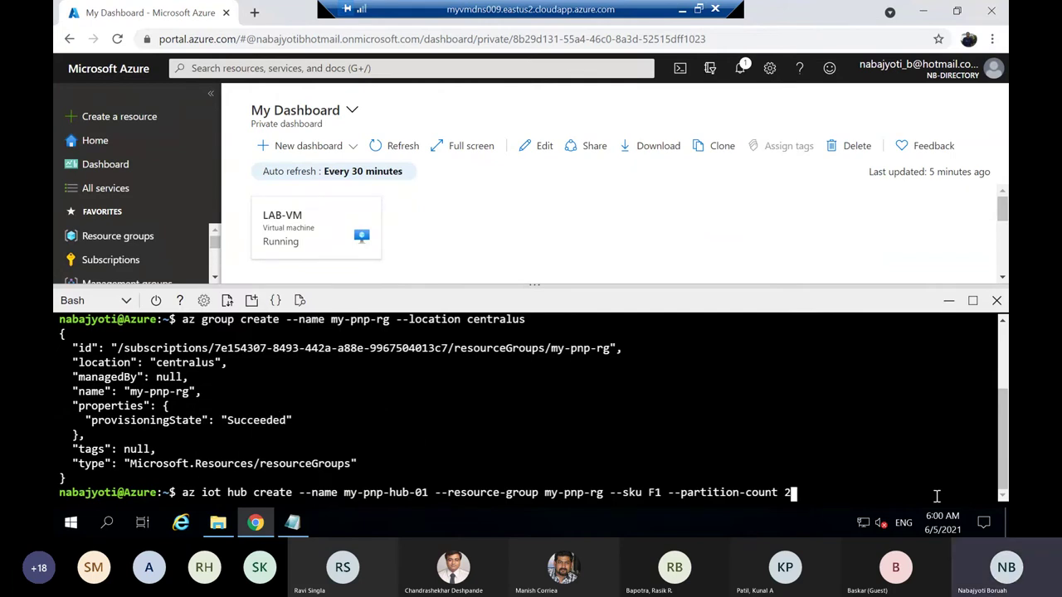
{"action": "key", "text": "Return"}
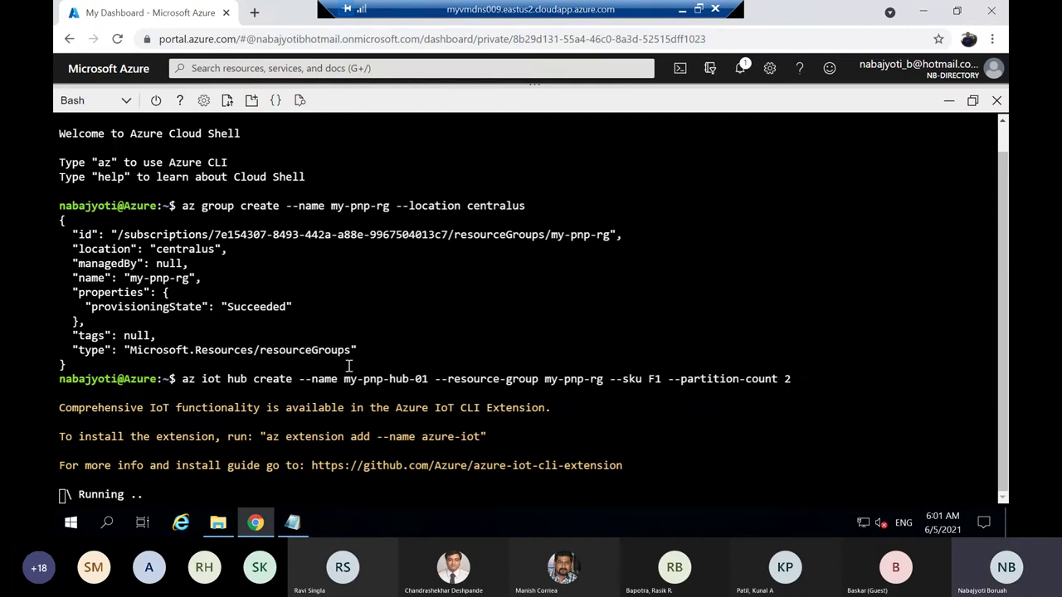
Copy the az iot dps create command from the Notepad notes and run it in Cloud Shell for my-pnp-dps-01 in my-pnp-rg.
{"action": "left_click", "coordinate": [293, 522]}
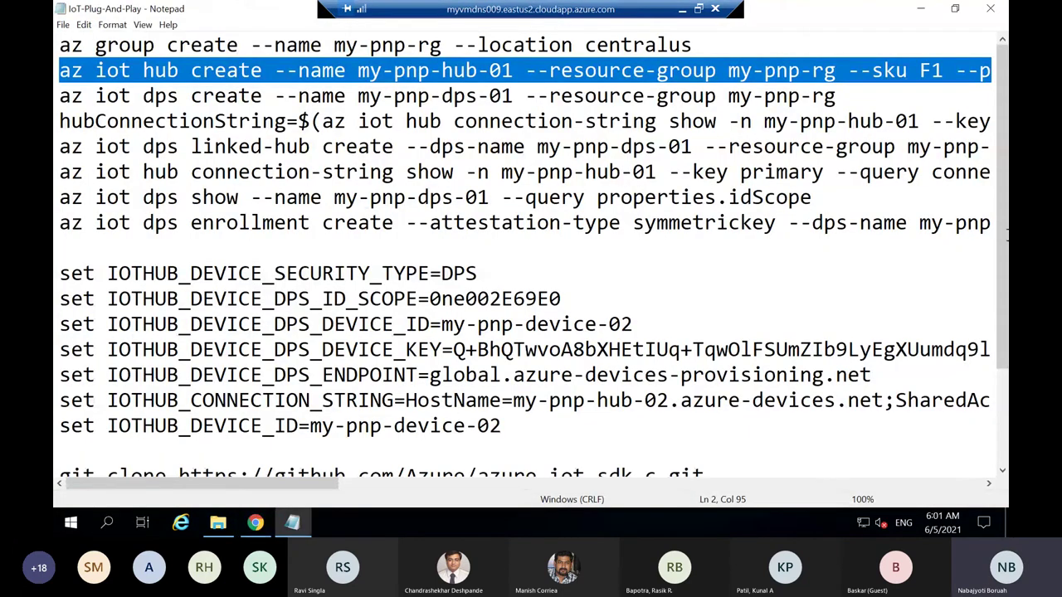
{"action": "left_click_drag", "start_coordinate": [58, 96], "coordinate": [848, 98]}
{"action": "key", "text": "ctrl+c"}
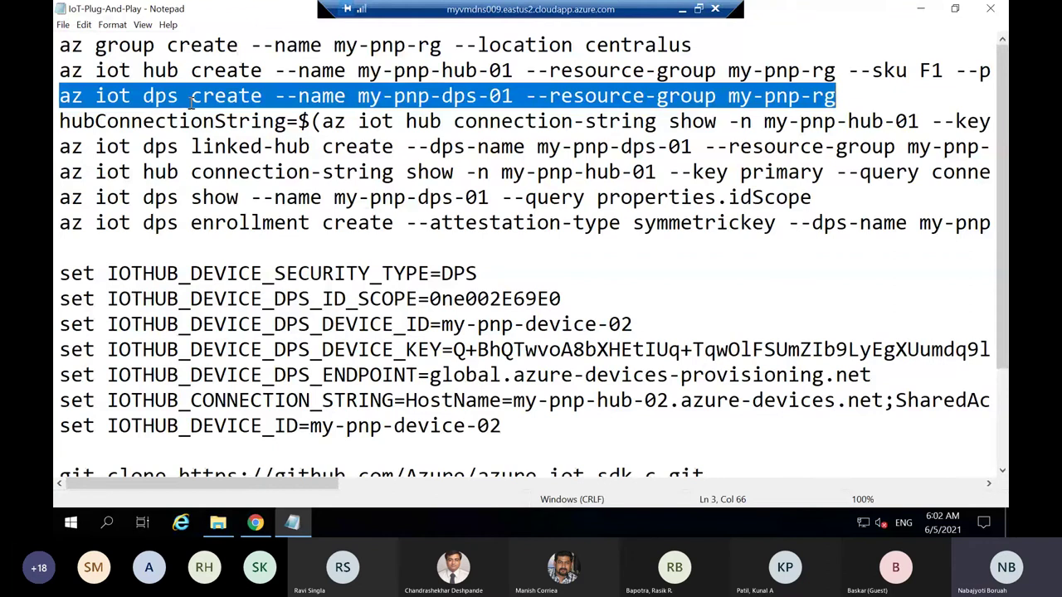
{"action": "right_click", "coordinate": [386, 98]}
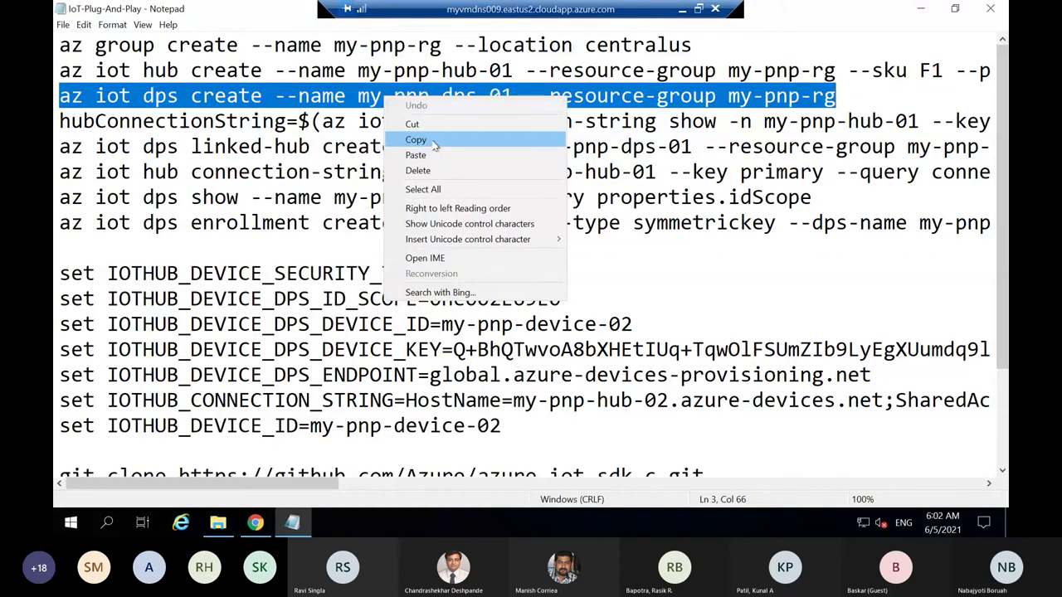
{"action": "left_click", "coordinate": [417, 140]}
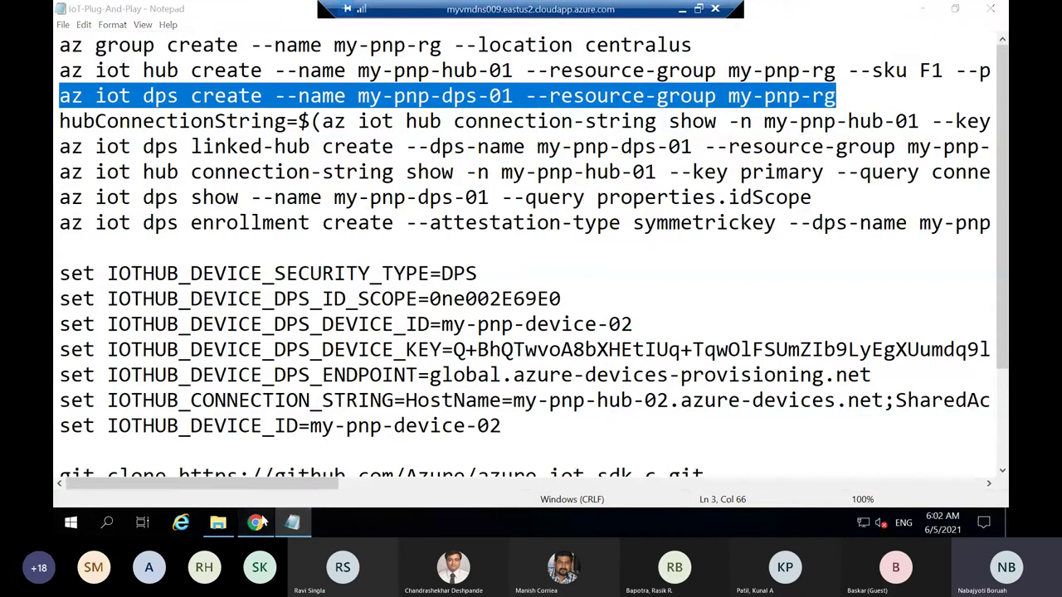
{"action": "left_click", "coordinate": [255, 523]}
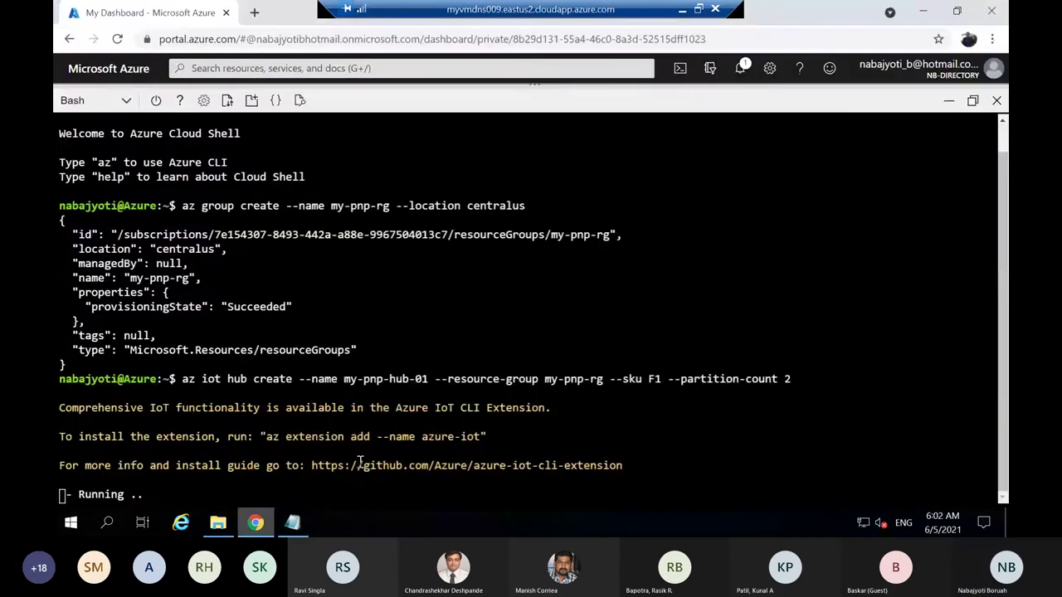
{"action": "right_click", "coordinate": [186, 495]}
{"action": "left_click", "coordinate": [225, 376]}
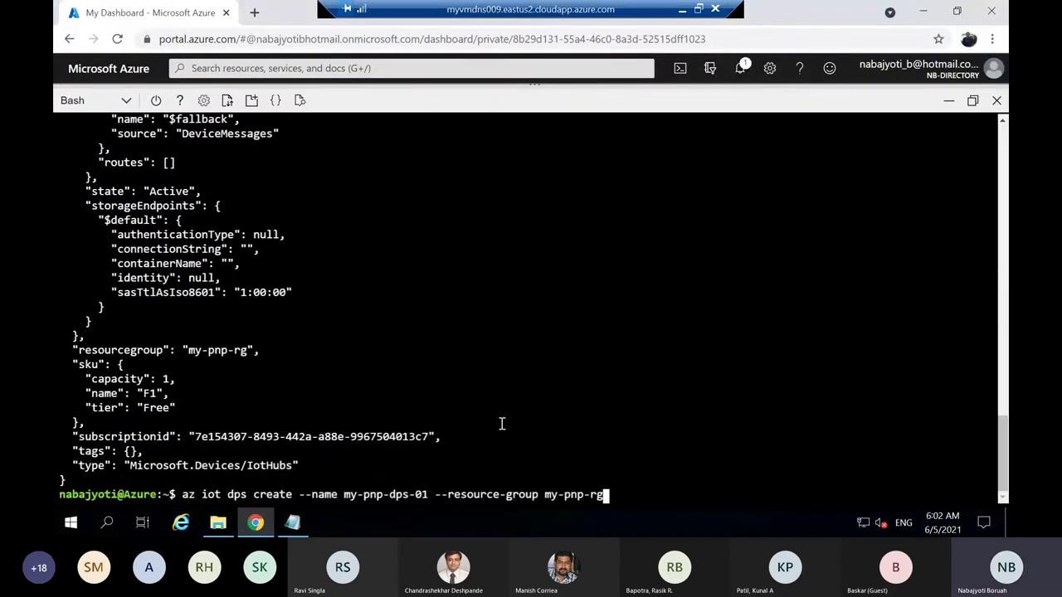
{"action": "key", "text": "Return"}
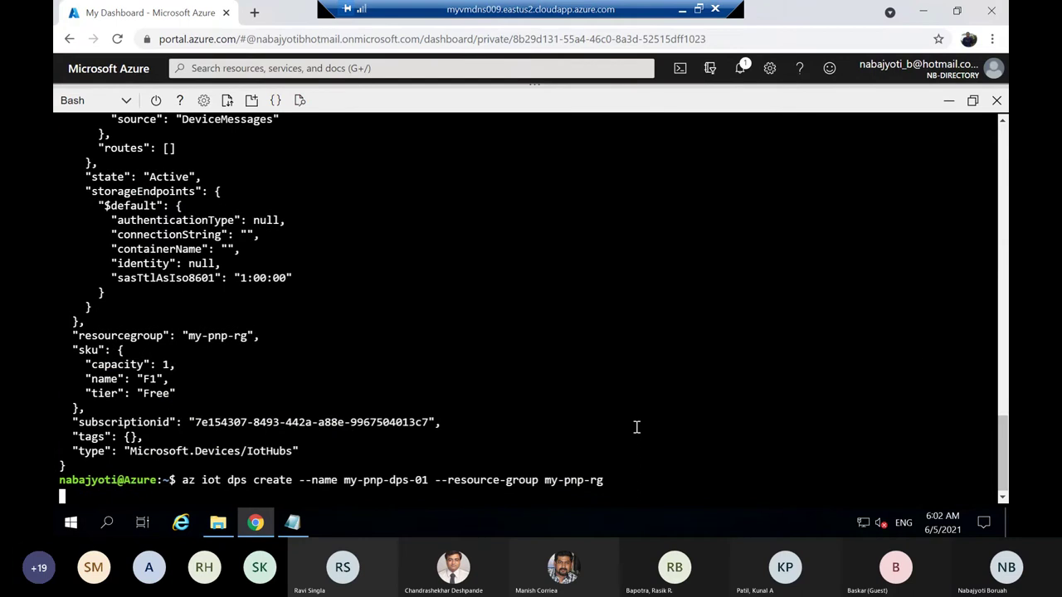
Copy the hubConnectionString assignment command for my-pnp-hub-01 from the Notepad notes and return to Cloud Shell in Chrome.
{"action": "left_click", "coordinate": [293, 523]}
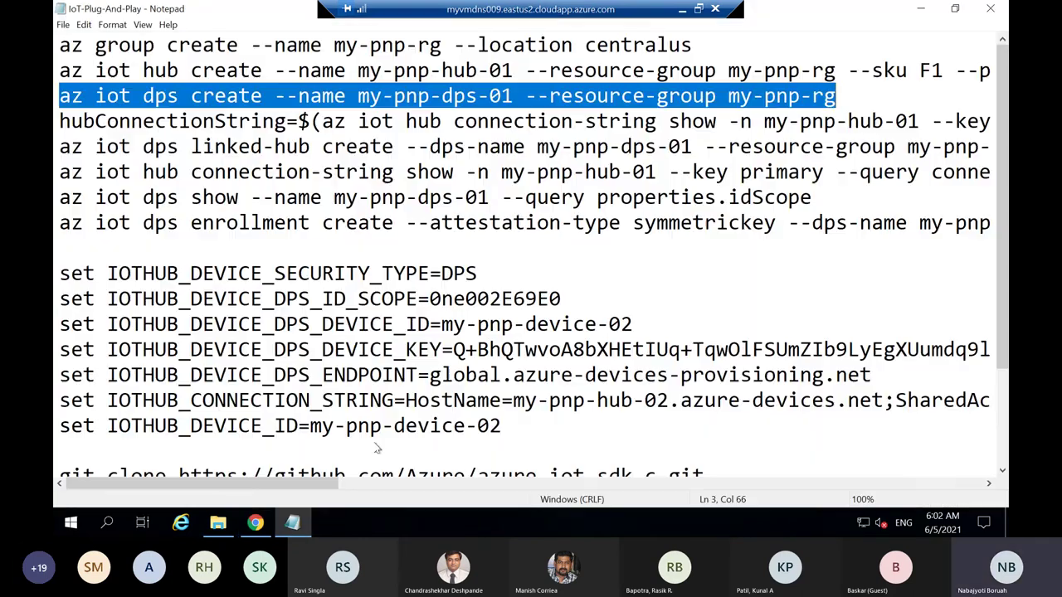
{"action": "left_click_drag", "start_coordinate": [59, 122], "coordinate": [1005, 129]}
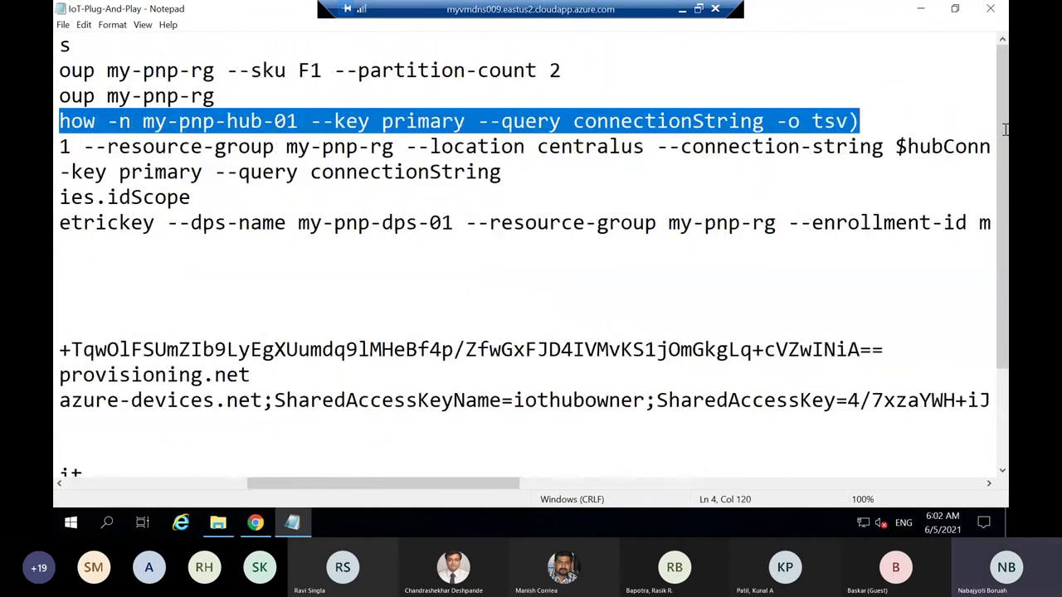
{"action": "right_click", "coordinate": [697, 125]}
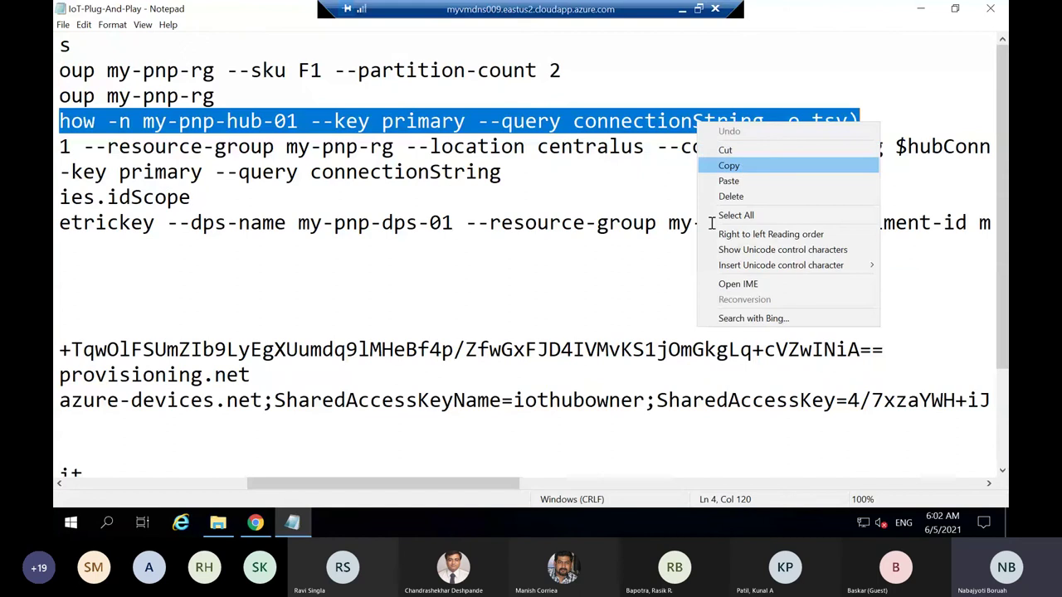
{"action": "left_click", "coordinate": [728, 165]}
{"action": "left_click_drag", "start_coordinate": [501, 484], "coordinate": [252, 498]}
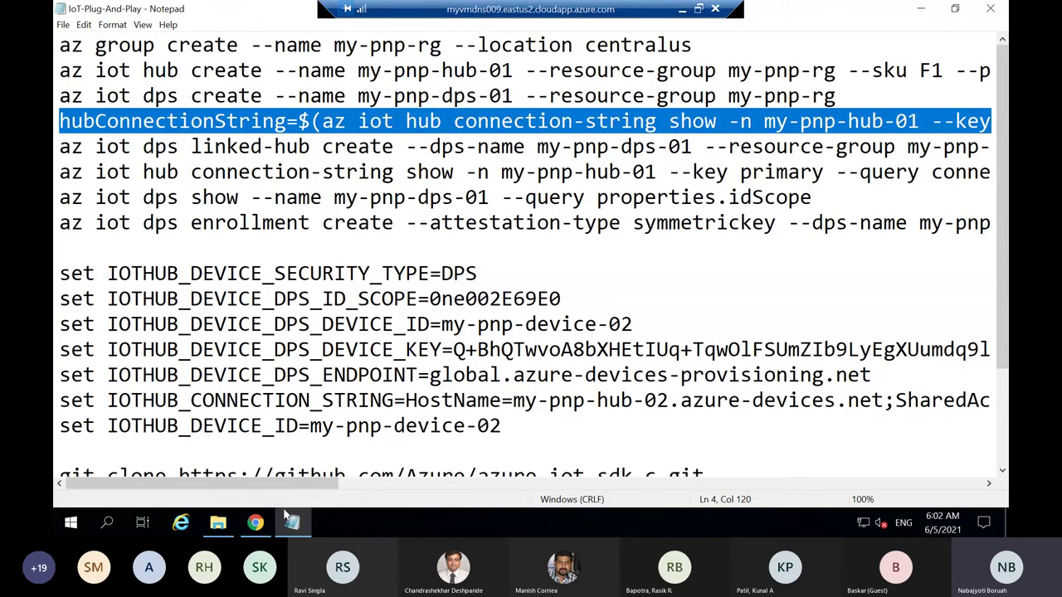
{"action": "left_click", "coordinate": [255, 522]}
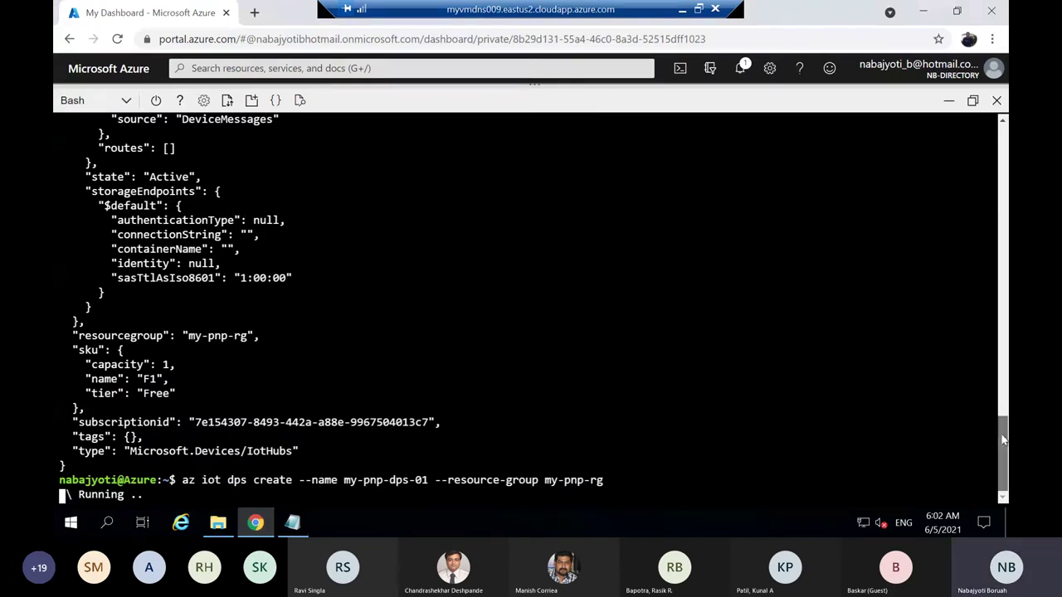
Paste and run the copied command in Cloud Shell to store my-pnp-hub-01's primary connection string in hubConnectionString.
{"action": "left_click", "coordinate": [292, 522]}
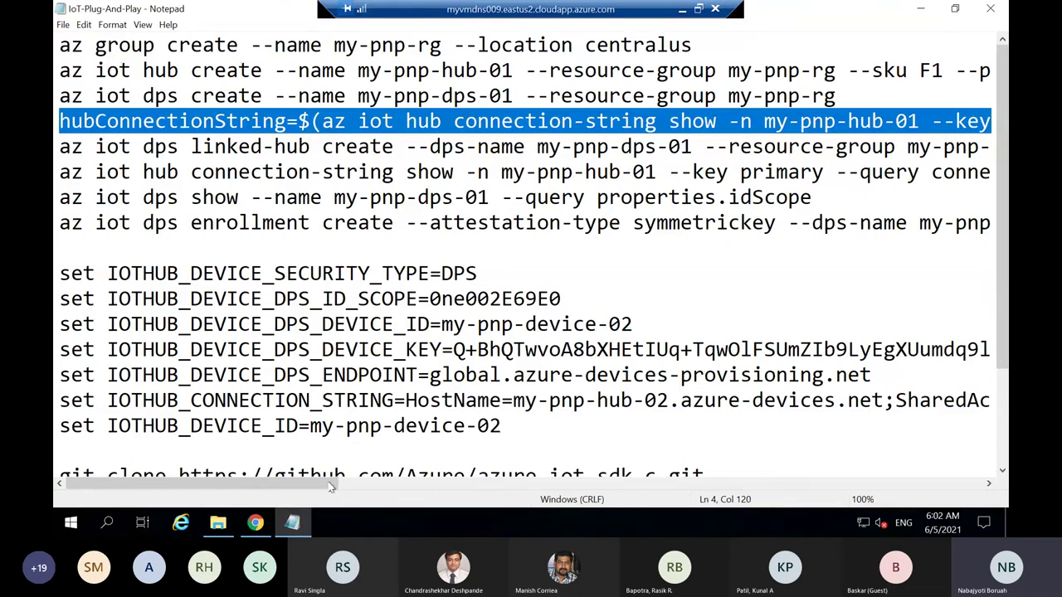
{"action": "left_click_drag", "start_coordinate": [349, 489], "coordinate": [296, 508]}
{"action": "mouse_move", "coordinate": [257, 524]}
{"action": "left_click", "coordinate": [274, 475]}
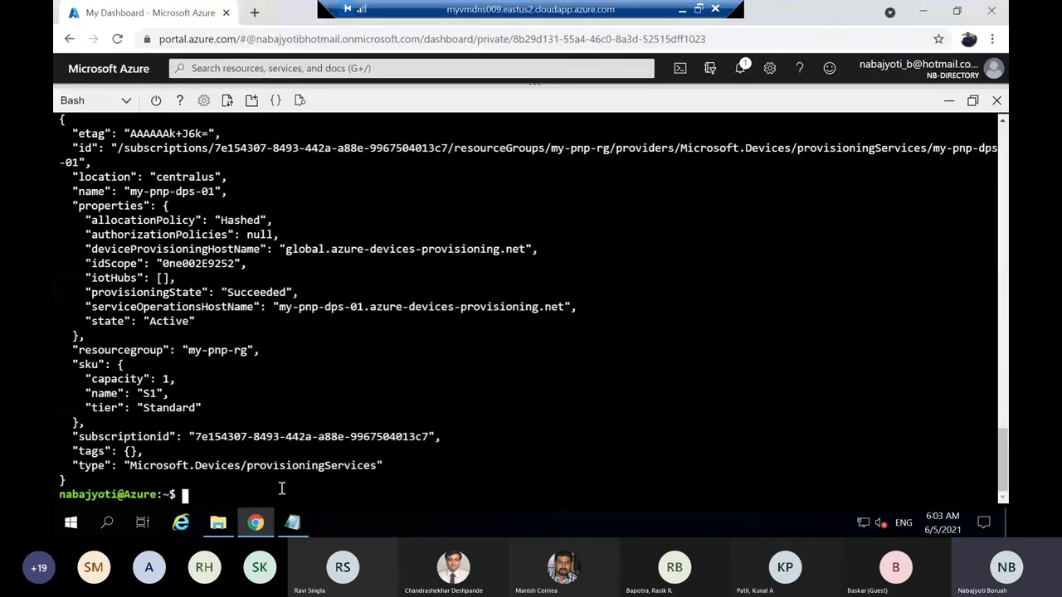
{"action": "right_click", "coordinate": [227, 257]}
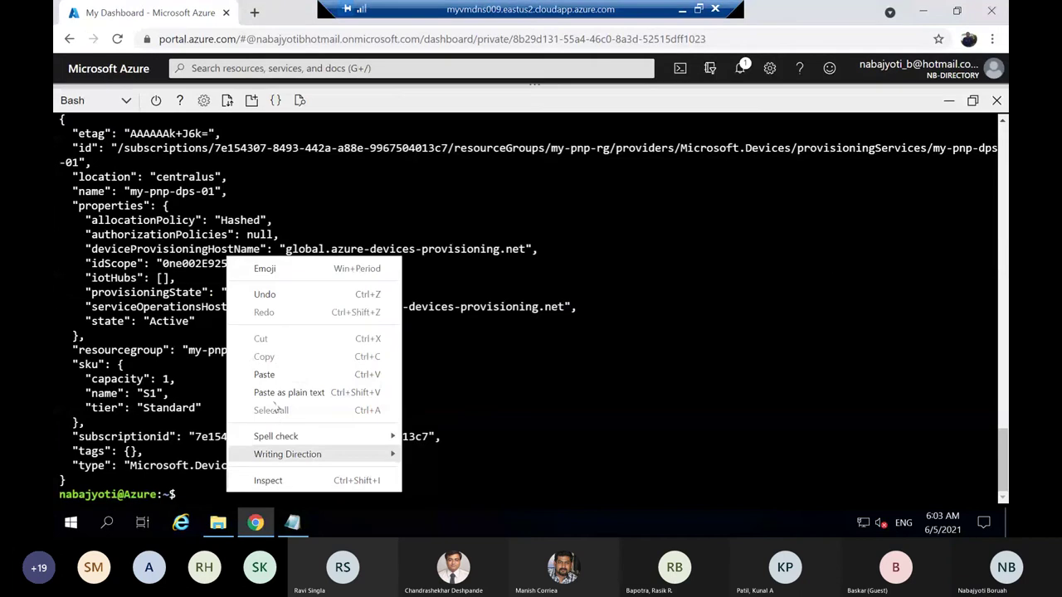
{"action": "left_click", "coordinate": [264, 375]}
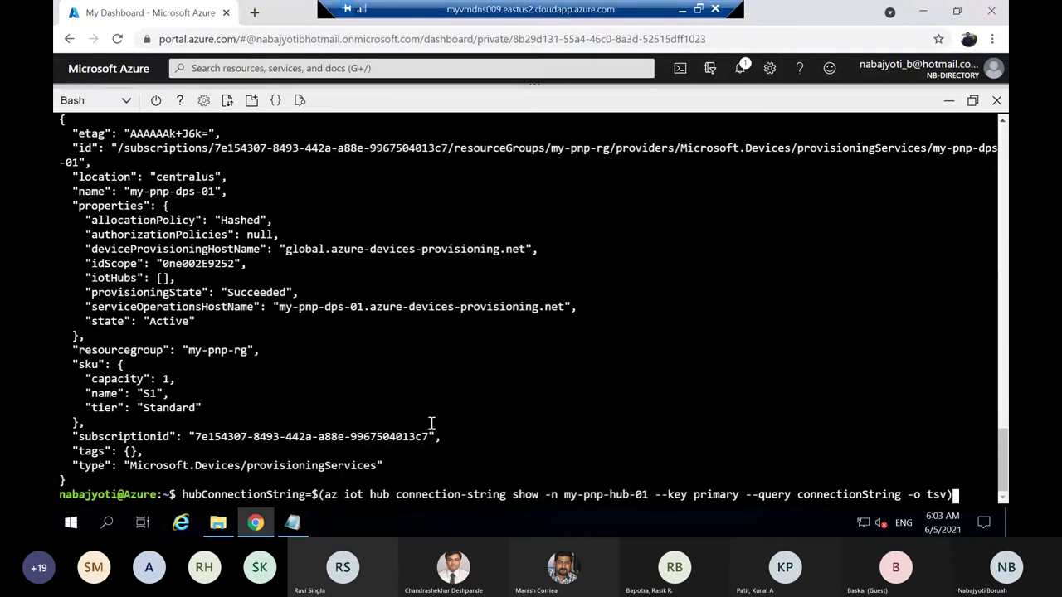
{"action": "key", "text": "Return"}
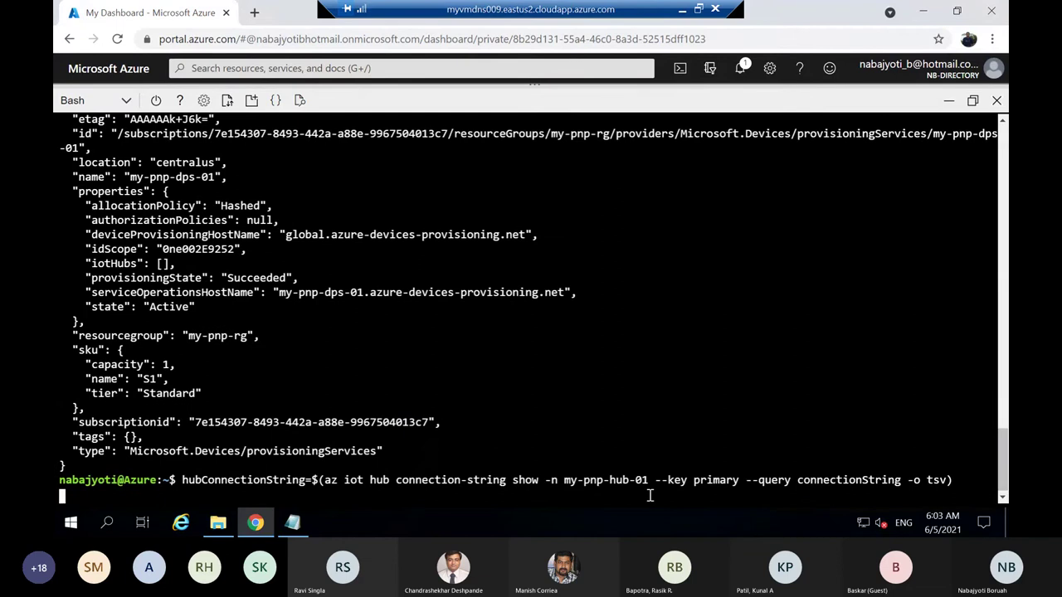
Copy the full az iot dps linked-hub create command for my-pnp-dps-01 from the Notepad notes and return to Cloud Shell.
{"action": "left_click", "coordinate": [297, 516]}
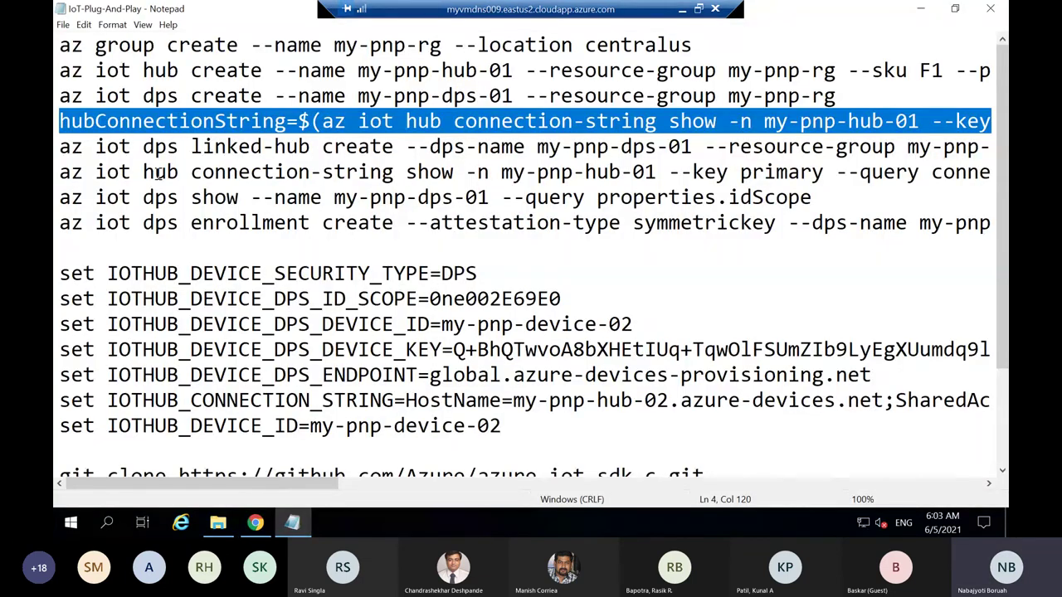
{"action": "left_click_drag", "start_coordinate": [57, 148], "coordinate": [1007, 146]}
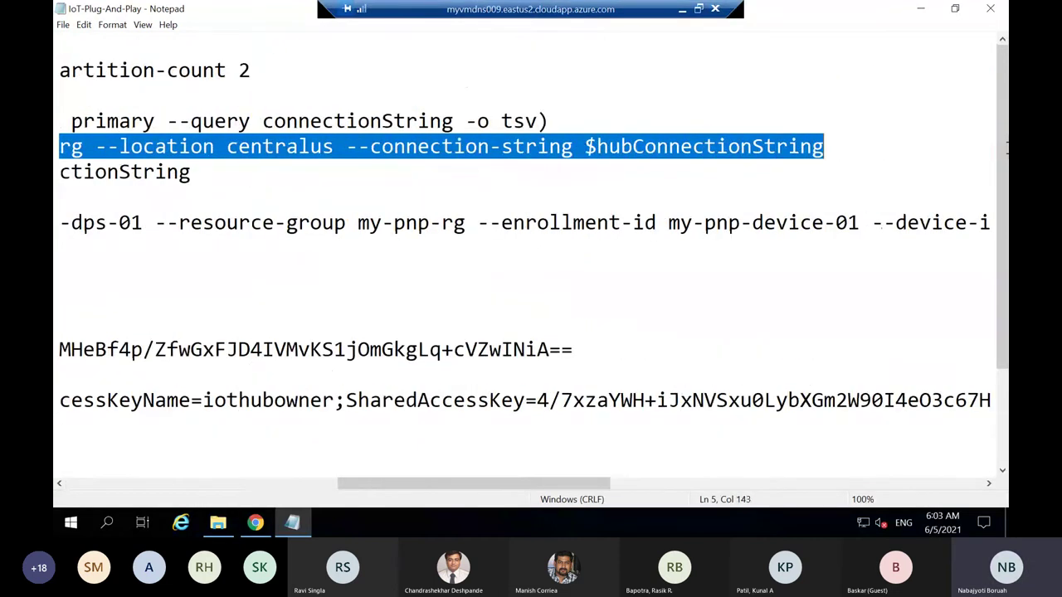
{"action": "left_click_drag", "start_coordinate": [540, 484], "coordinate": [239, 490]}
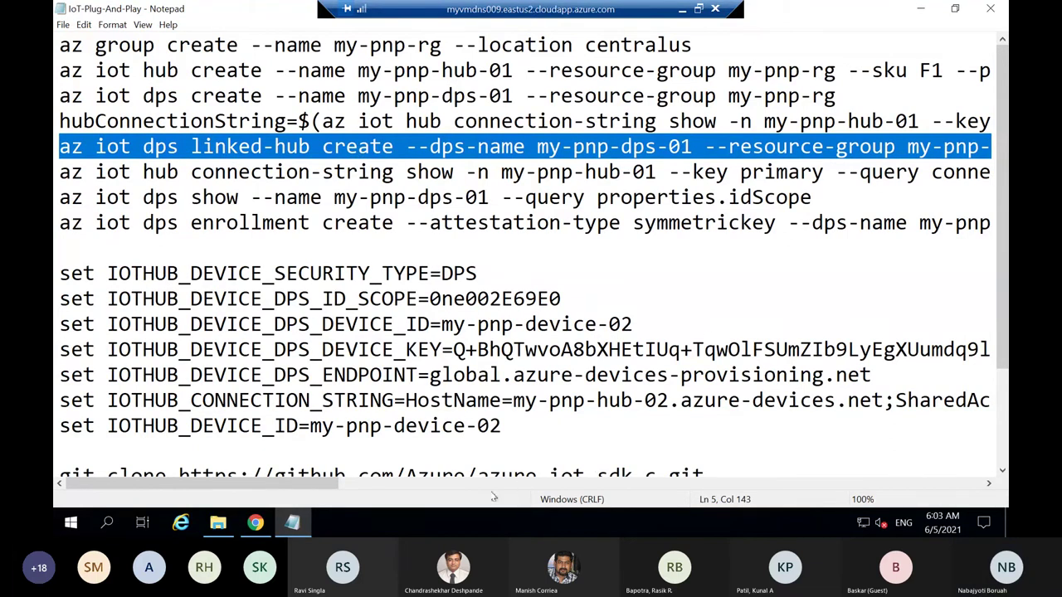
{"action": "left_click_drag", "start_coordinate": [330, 487], "coordinate": [336, 485]}
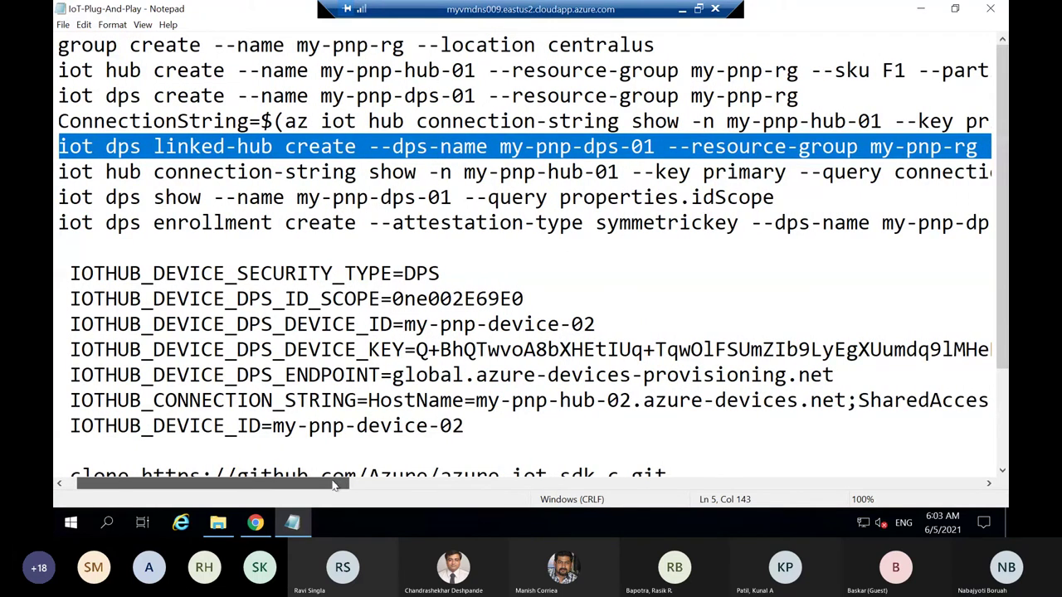
{"action": "left_click_drag", "start_coordinate": [334, 487], "coordinate": [265, 280]}
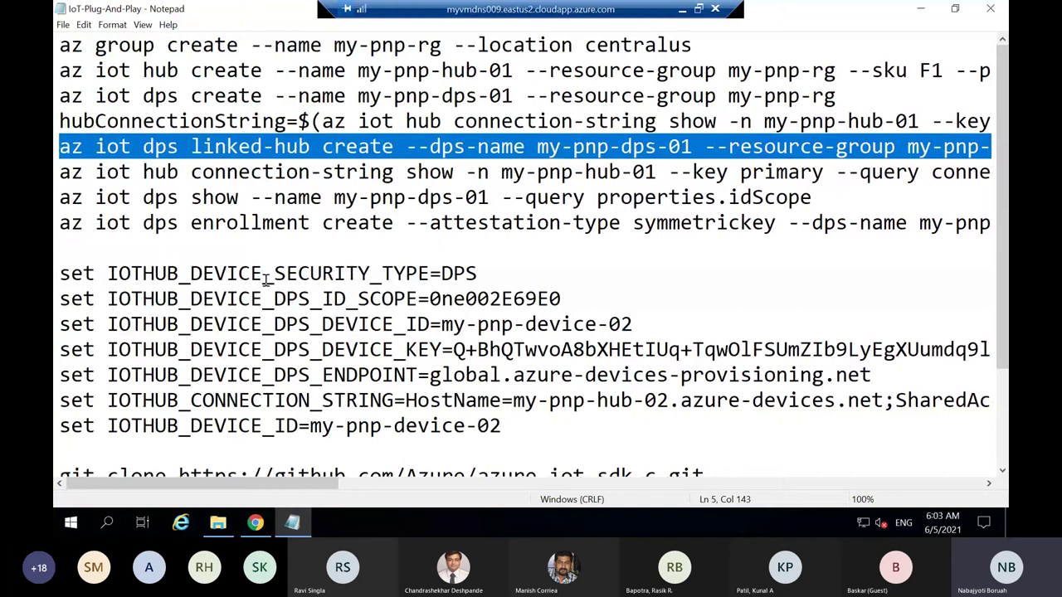
{"action": "right_click", "coordinate": [338, 126]}
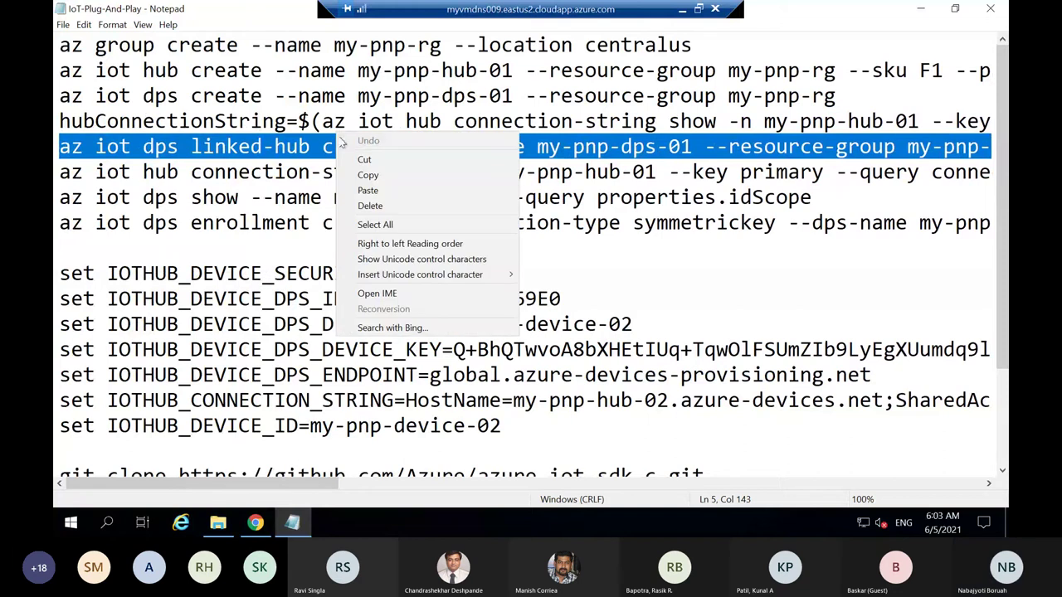
{"action": "left_click", "coordinate": [368, 176]}
{"action": "left_click", "coordinate": [255, 523]}
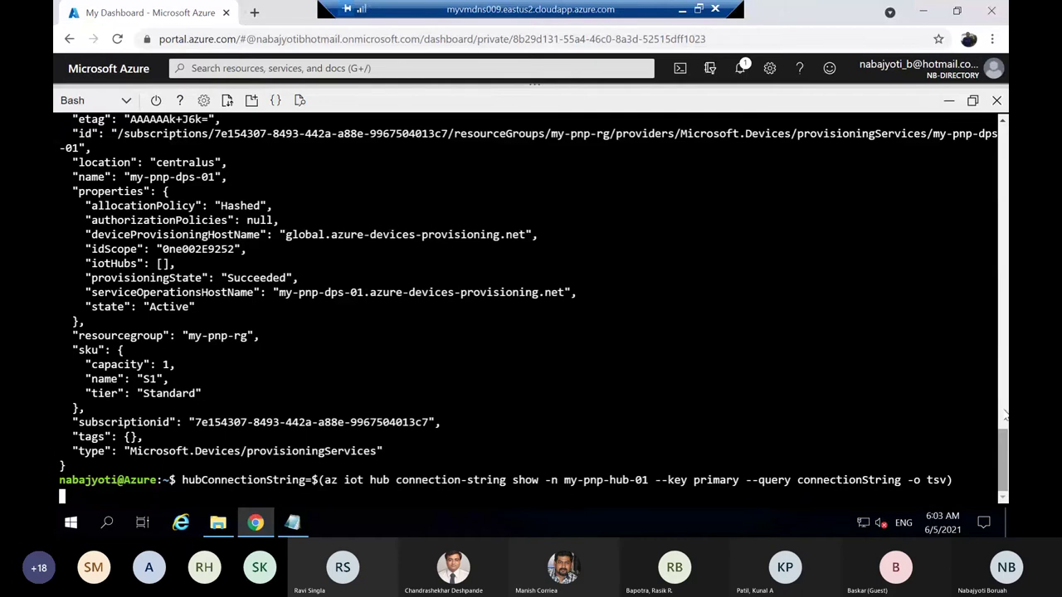
Review the earlier Cloud Shell output and accept the default answer for the pending hubConnectionString command.
{"action": "scroll", "coordinate": [1003, 456], "scroll_direction": "up", "scroll_amount": 8}
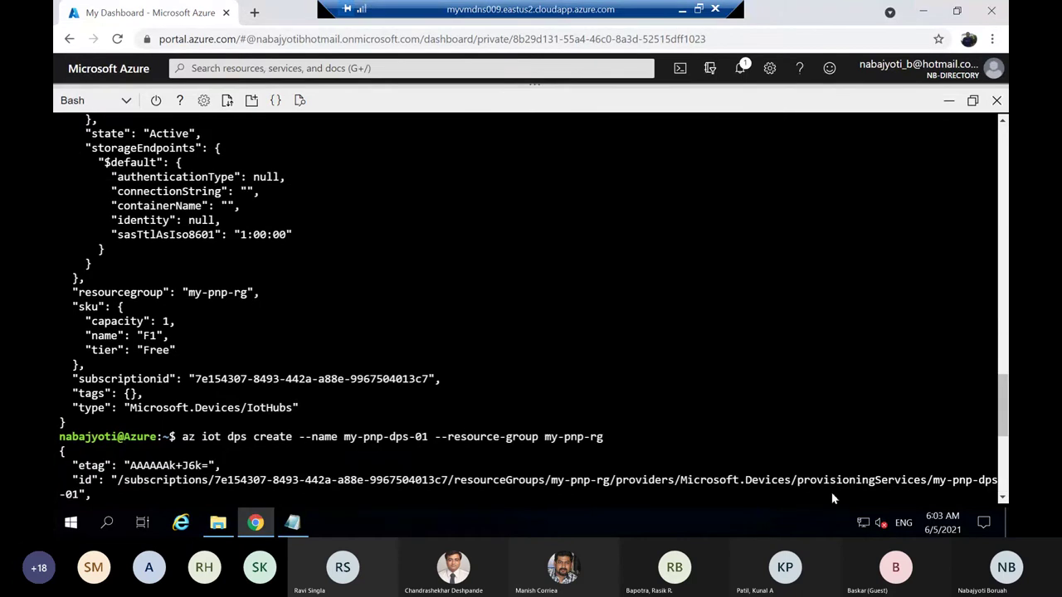
{"action": "scroll", "coordinate": [873, 468], "scroll_direction": "down", "scroll_amount": 8}
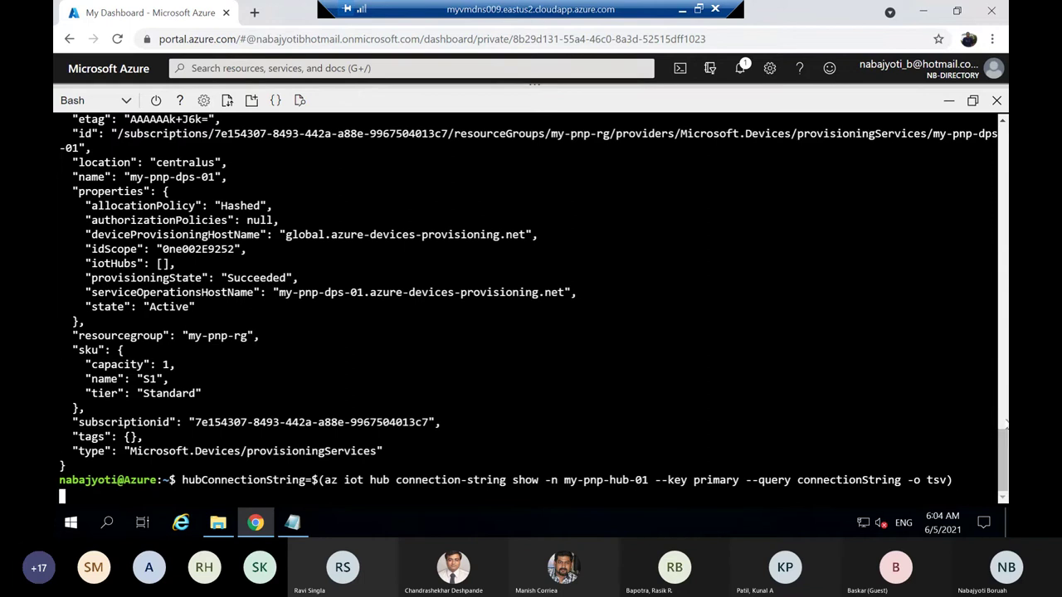
{"action": "scroll", "coordinate": [1004, 439], "scroll_direction": "up", "scroll_amount": 8}
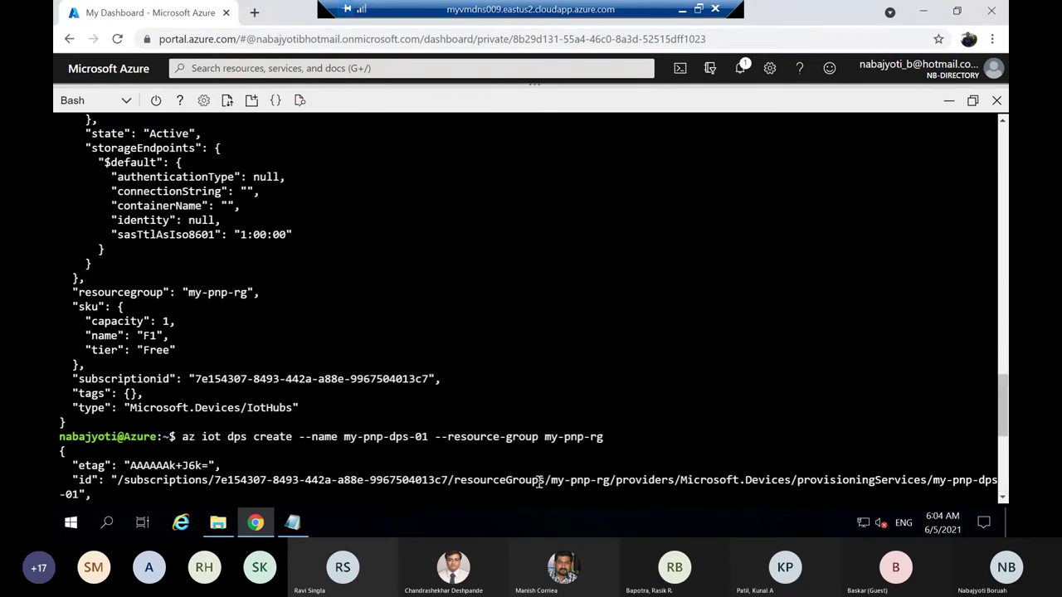
{"action": "key", "text": "Return"}
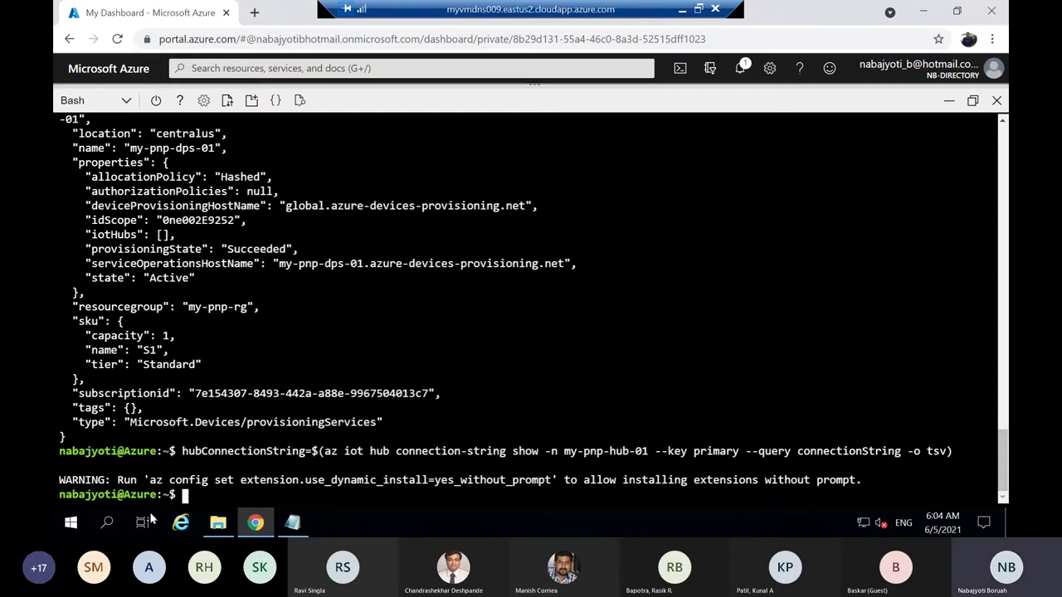
Try to link the hub to my-pnp-dps-01 in my-pnp-rg, location centralus, by running the copied linked-hub create command with $hubConnectionString.
{"action": "right_click", "coordinate": [219, 500]}
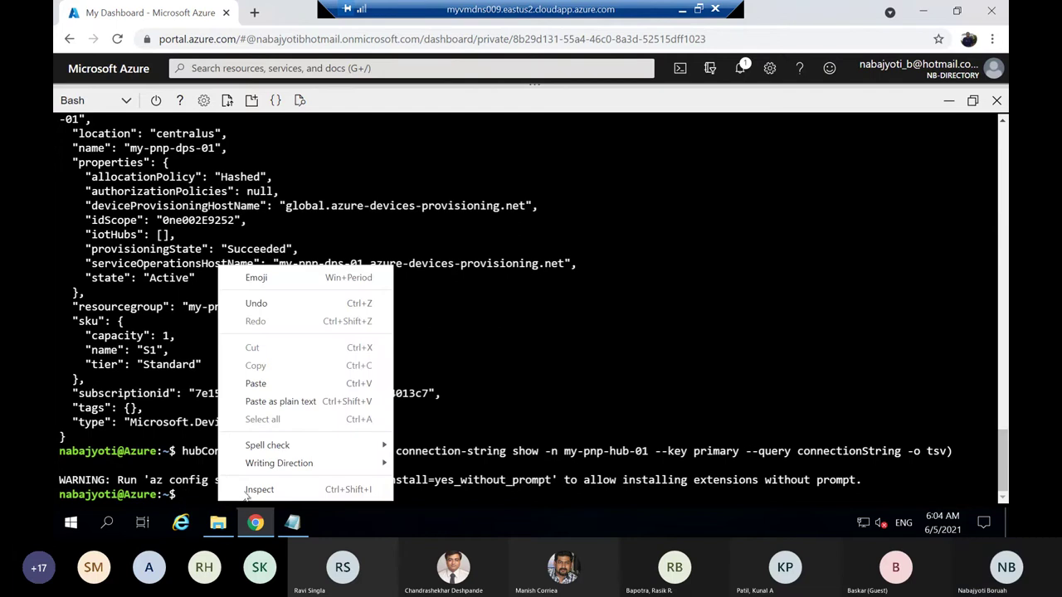
{"action": "left_click", "coordinate": [264, 384]}
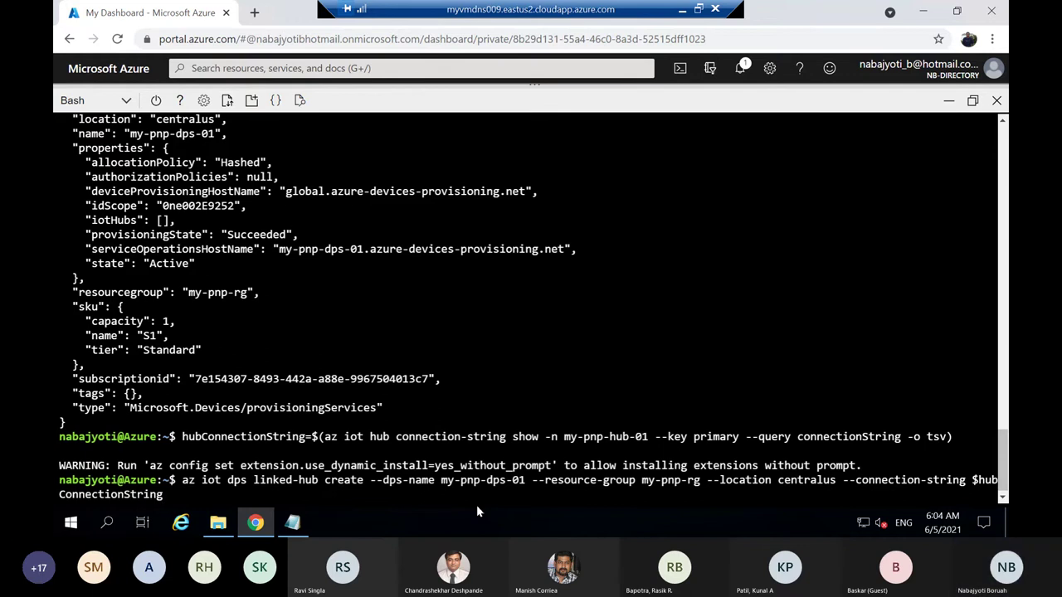
{"action": "key", "text": "Return"}
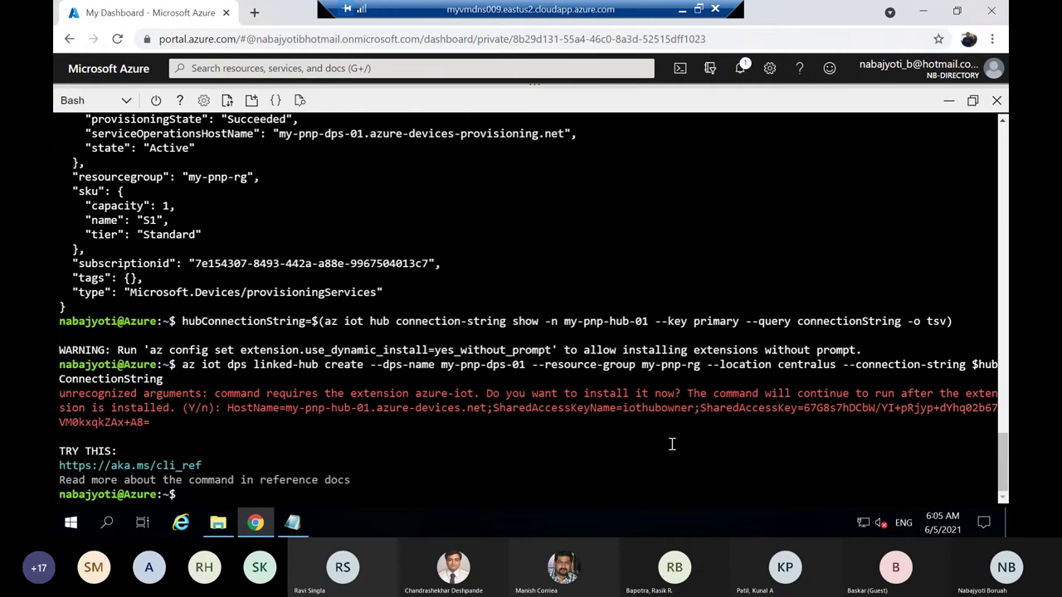
Recall the hubConnectionString assignment for my-pnp-hub-01 from the command history, check it and run it again.
{"action": "key", "text": "Up"}
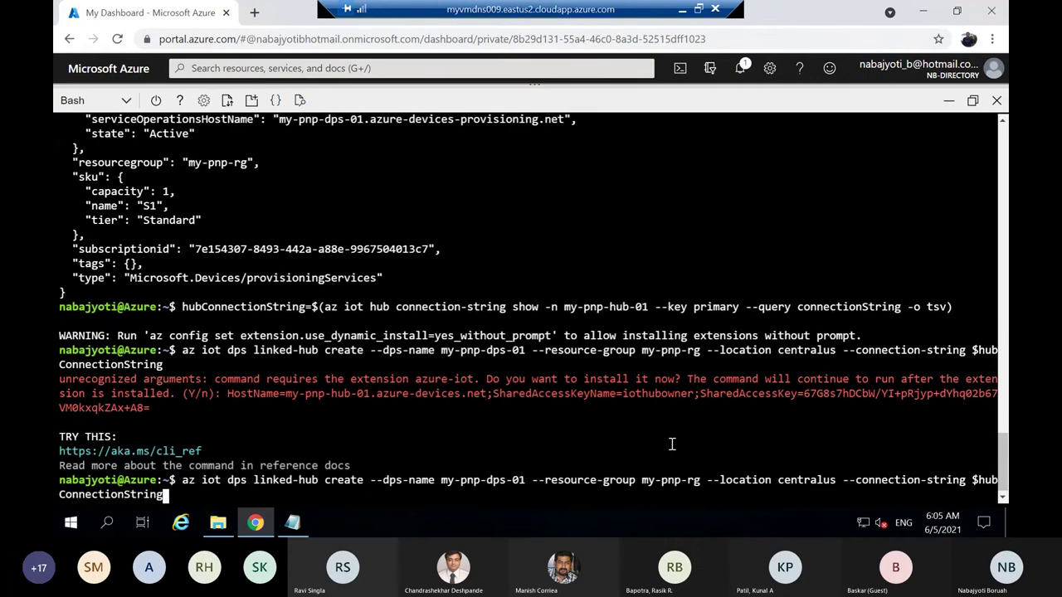
{"action": "key", "text": "Up"}
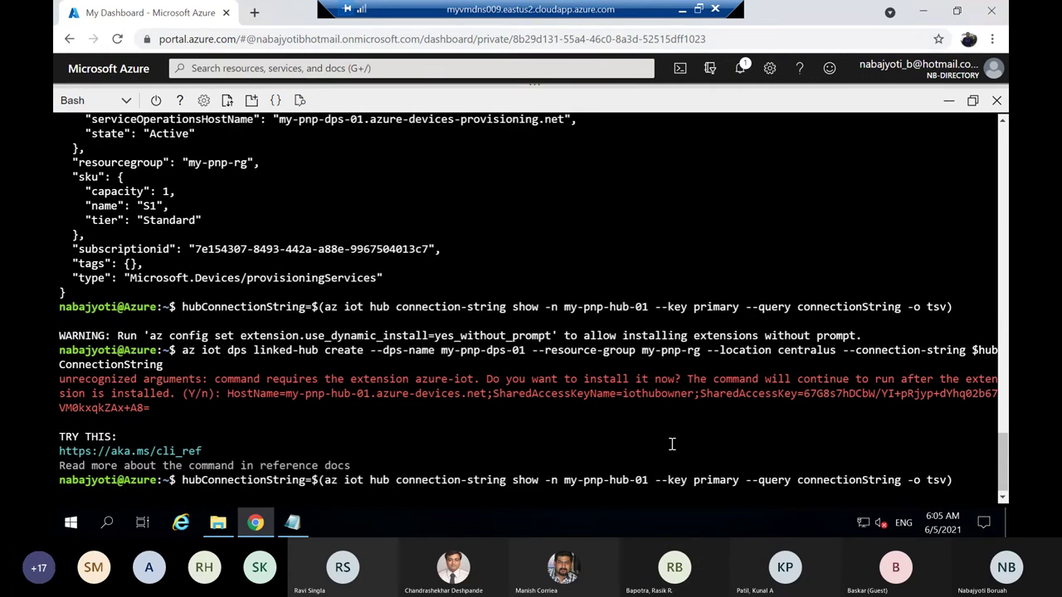
{"action": "key", "text": "Left"}
{"action": "key", "text": "Left"}
{"action": "key", "text": "Left"}
{"action": "key", "text": "Left"}
{"action": "key", "text": "Left"}
{"action": "key", "text": "Left"}
{"action": "key", "text": "Left"}
{"action": "key", "text": "Left"}
{"action": "key", "text": "Left"}
{"action": "key", "text": "Left"}
{"action": "key", "text": "Left"}
{"action": "key", "text": "Left"}
{"action": "key", "text": "Left"}
{"action": "key", "text": "Left"}
{"action": "key", "text": "Left"}
{"action": "key", "text": "Left"}
{"action": "key", "text": "Left"}
{"action": "key", "text": "Left"}
{"action": "key", "text": "Left"}
{"action": "key", "text": "Left"}
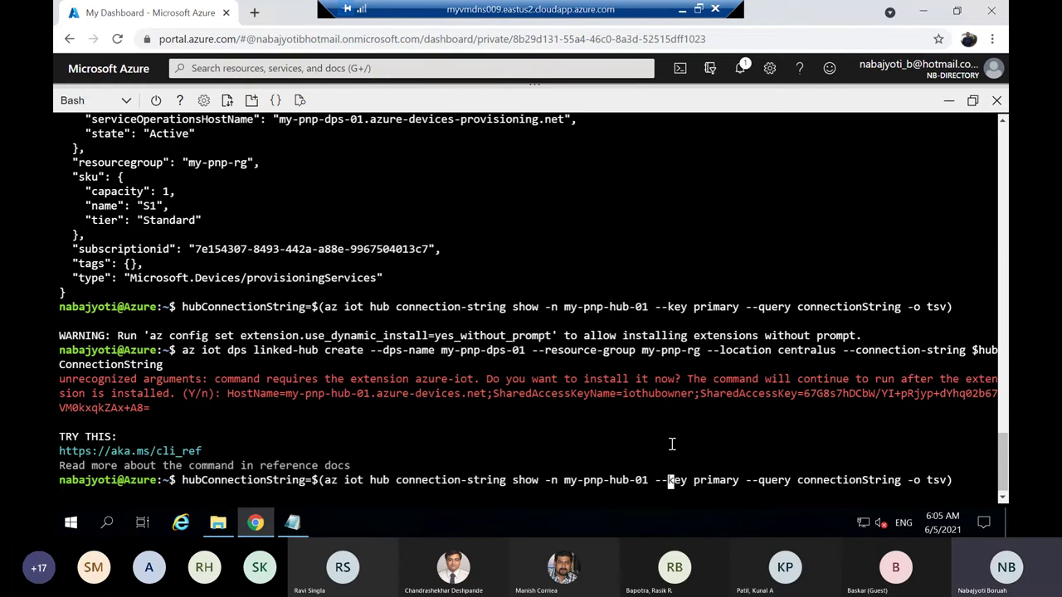
{"action": "key", "text": "Left"}
{"action": "key", "text": "Left"}
{"action": "key", "text": "Left"}
{"action": "key", "text": "Left"}
{"action": "key", "text": "Left"}
{"action": "key", "text": "Left"}
{"action": "key", "text": "Left"}
{"action": "key", "text": "Left"}
{"action": "key", "text": "Left"}
{"action": "key", "text": "Left"}
{"action": "key", "text": "Left"}
{"action": "key", "text": "Left"}
{"action": "key", "text": "Left"}
{"action": "key", "text": "Left"}
{"action": "key", "text": "Left"}
{"action": "key", "text": "Left"}
{"action": "key", "text": "Left"}
{"action": "key", "text": "Left"}
{"action": "key", "text": "Left"}
{"action": "key", "text": "Left"}
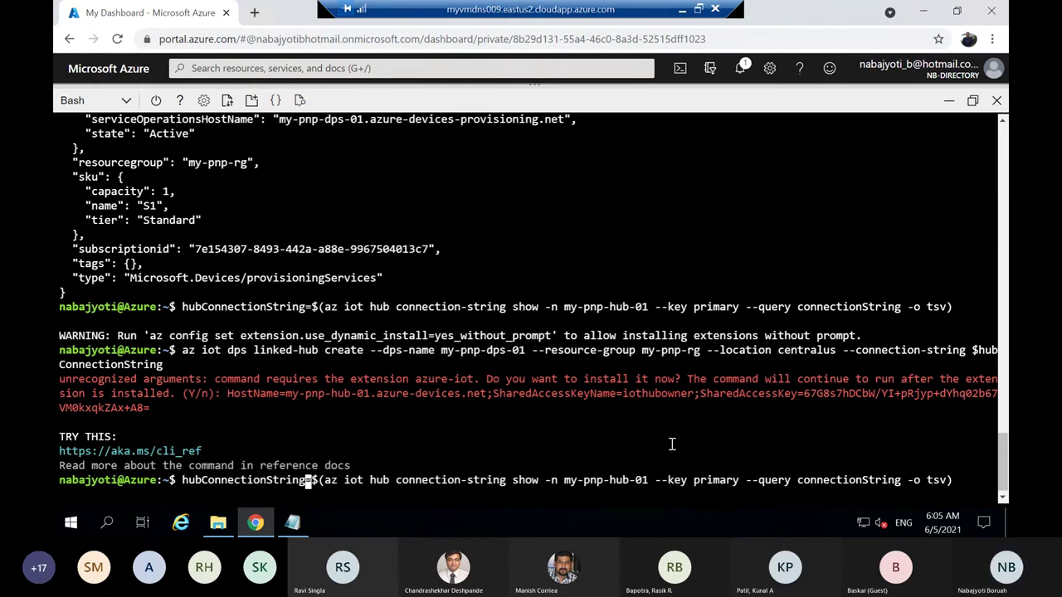
{"action": "key", "text": "Right"}
{"action": "key", "text": "Right"}
{"action": "key", "text": "Right"}
{"action": "key", "text": "Right"}
{"action": "key", "text": "Right"}
{"action": "key", "text": "Right"}
{"action": "key", "text": "Right"}
{"action": "key", "text": "Right"}
{"action": "key", "text": "Right"}
{"action": "key", "text": "Right"}
{"action": "key", "text": "Right"}
{"action": "key", "text": "Right"}
{"action": "key", "text": "Right"}
{"action": "key", "text": "Right"}
{"action": "key", "text": "Right"}
{"action": "key", "text": "Right"}
{"action": "key", "text": "Right"}
{"action": "key", "text": "Right"}
{"action": "key", "text": "Right"}
{"action": "key", "text": "Right"}
{"action": "key", "text": "Right"}
{"action": "key", "text": "Right"}
{"action": "key", "text": "Right"}
{"action": "key", "text": "Right"}
{"action": "key", "text": "Right"}
{"action": "key", "text": "Right"}
{"action": "key", "text": "Right"}
{"action": "key", "text": "Right"}
{"action": "key", "text": "Right"}
{"action": "key", "text": "Right"}
{"action": "key", "text": "Right"}
{"action": "key", "text": "Right"}
{"action": "key", "text": "Right"}
{"action": "key", "text": "Right"}
{"action": "key", "text": "Right"}
{"action": "key", "text": "Right"}
{"action": "key", "text": "Right"}
{"action": "key", "text": "Right"}
{"action": "key", "text": "Right"}
{"action": "key", "text": "Right"}
{"action": "key", "text": "Right"}
{"action": "key", "text": "Right"}
{"action": "key", "text": "Right"}
{"action": "key", "text": "Right"}
{"action": "key", "text": "Right"}
{"action": "key", "text": "Right"}
{"action": "key", "text": "Right"}
{"action": "key", "text": "Right"}
{"action": "key", "text": "Right"}
{"action": "key", "text": "Right"}
{"action": "key", "text": "Right"}
{"action": "key", "text": "Right"}
{"action": "key", "text": "Right"}
{"action": "key", "text": "Right"}
{"action": "key", "text": "Right"}
{"action": "key", "text": "Right"}
{"action": "key", "text": "Right"}
{"action": "key", "text": "Right"}
{"action": "key", "text": "Right"}
{"action": "key", "text": "Right"}
{"action": "key", "text": "Right"}
{"action": "key", "text": "Right"}
{"action": "key", "text": "Right"}
{"action": "key", "text": "Right"}
{"action": "key", "text": "Right"}
{"action": "key", "text": "Right"}
{"action": "key", "text": "Right"}
{"action": "key", "text": "Right"}
{"action": "key", "text": "Right"}
{"action": "key", "text": "Right"}
{"action": "key", "text": "Right"}
{"action": "key", "text": "Right"}
{"action": "key", "text": "Right"}
{"action": "key", "text": "Right"}
{"action": "key", "text": "Right"}
{"action": "key", "text": "Return"}
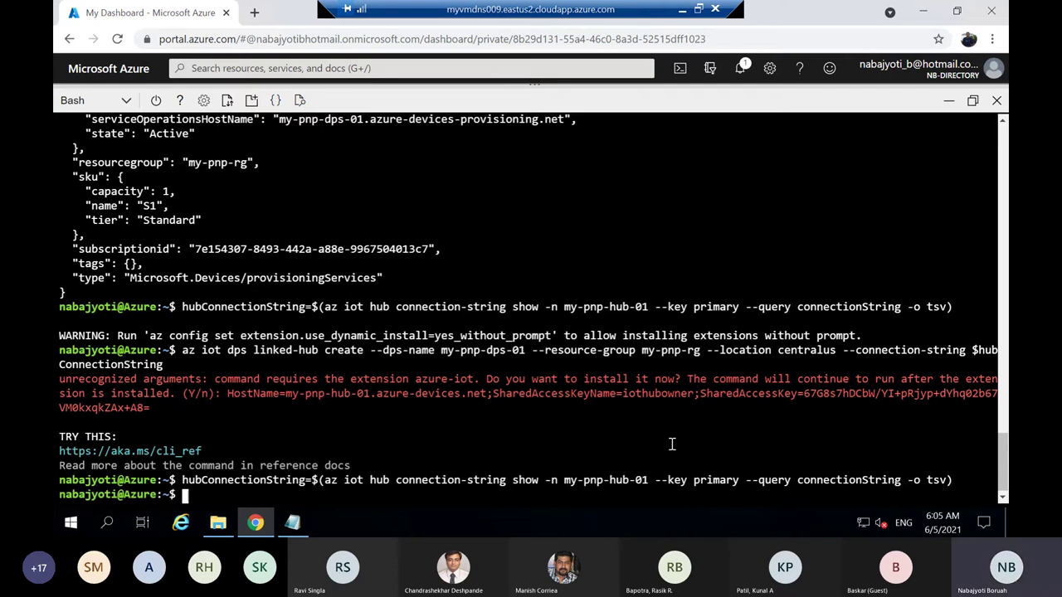
Clear the terminal and rerun the hubConnectionString assignment command from the history on the empty screen.
{"action": "type", "text": "clear"}
{"action": "key", "text": "Return"}
{"action": "key", "text": "Up"}
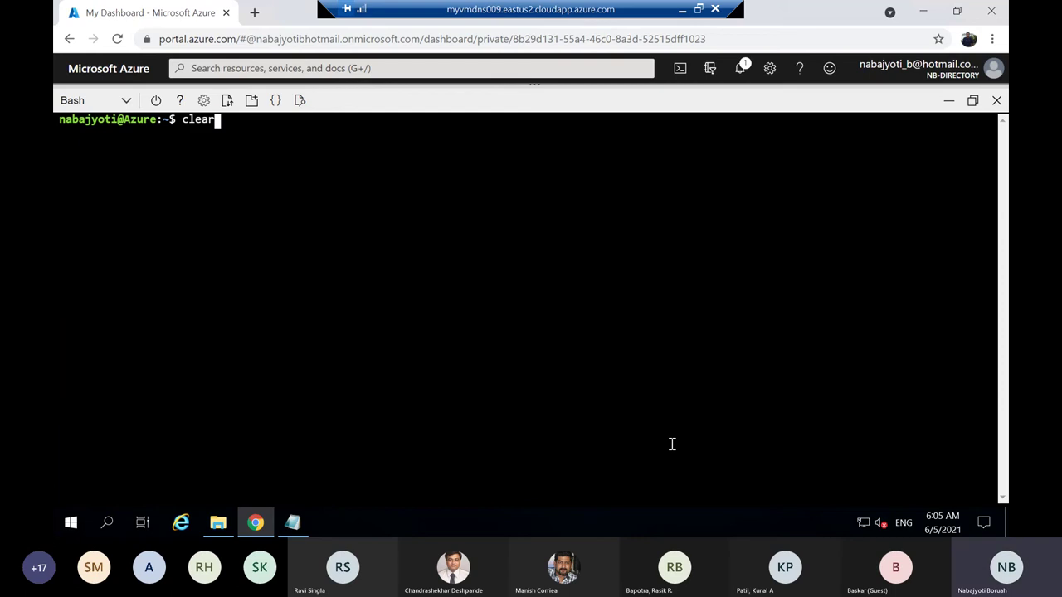
{"action": "key", "text": "Up"}
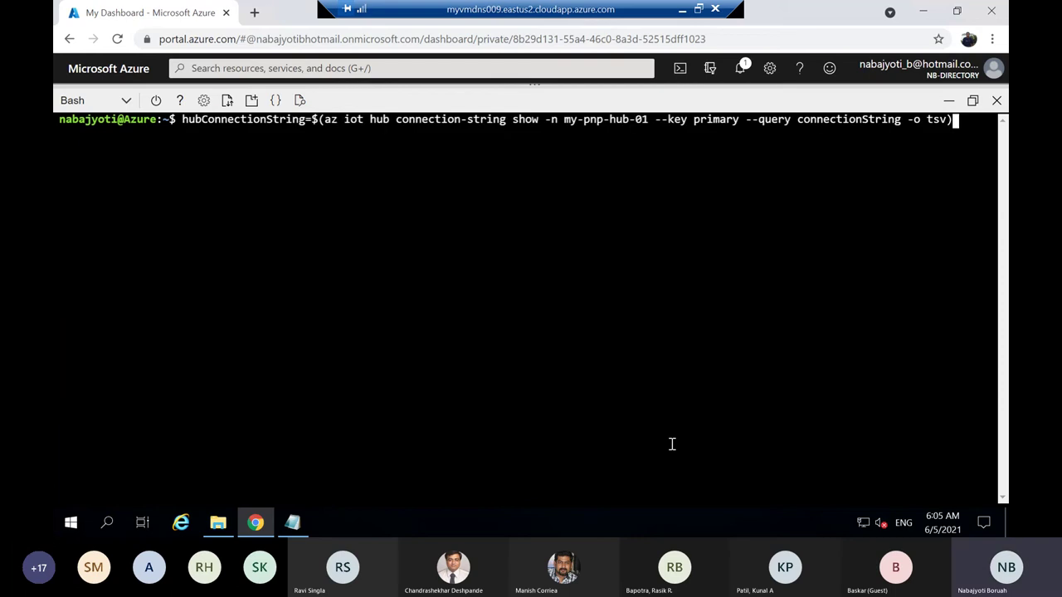
{"action": "key", "text": "Return"}
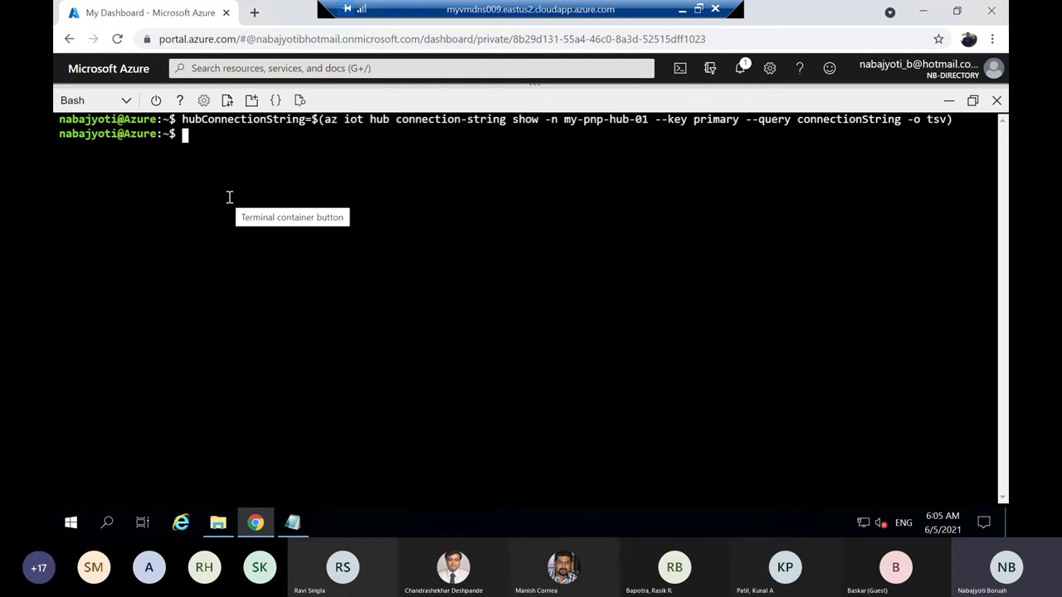
Review the full az iot dps linked-hub create command for my-pnp-dps-01 in the IoT-Plug-And-Play Notepad file and copy it.
{"action": "key", "text": "Up"}
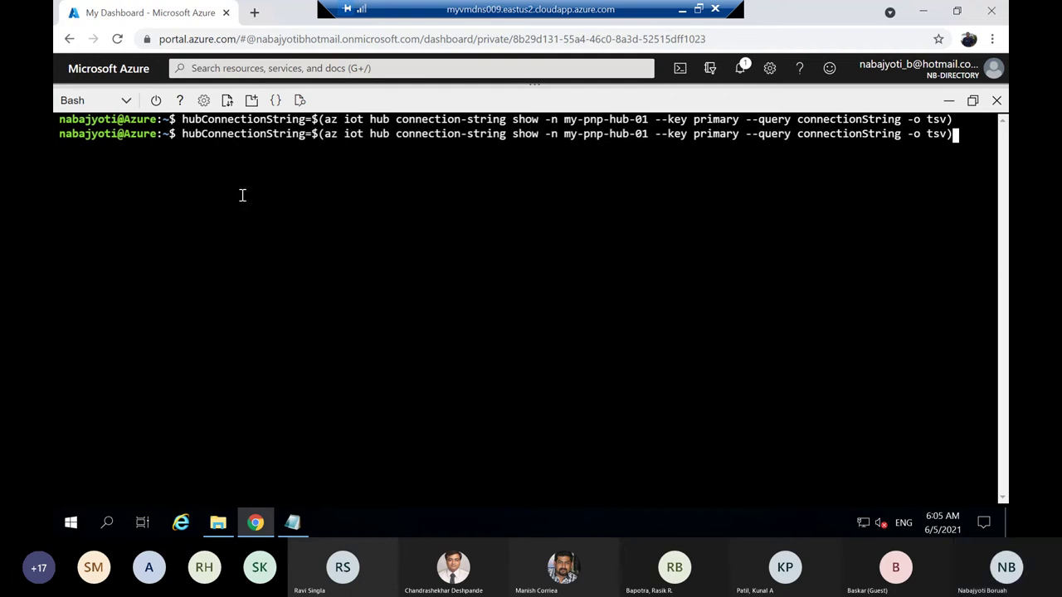
{"action": "key", "text": "Down"}
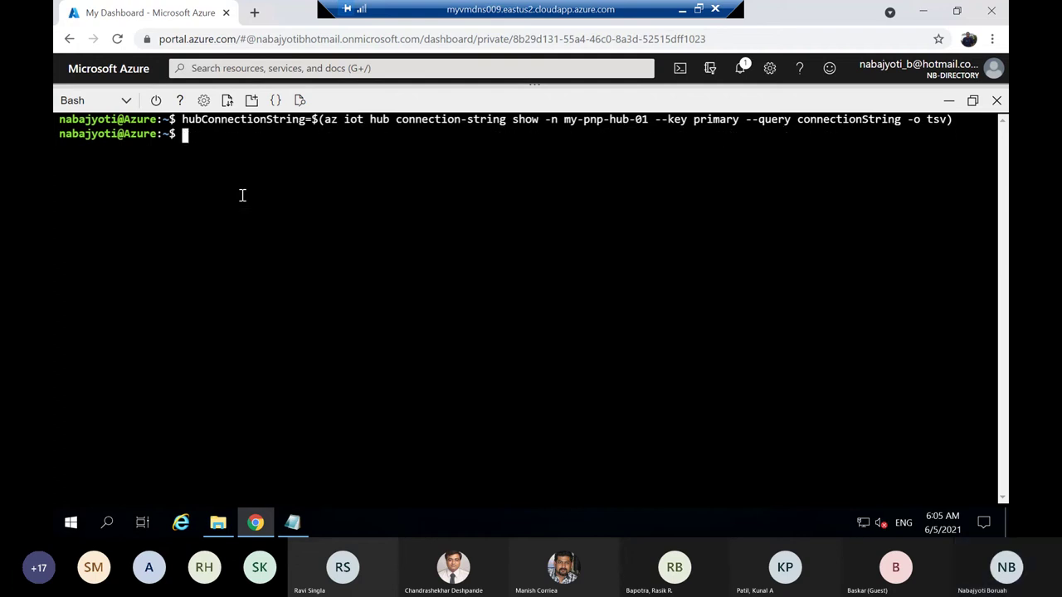
{"action": "left_click", "coordinate": [292, 522]}
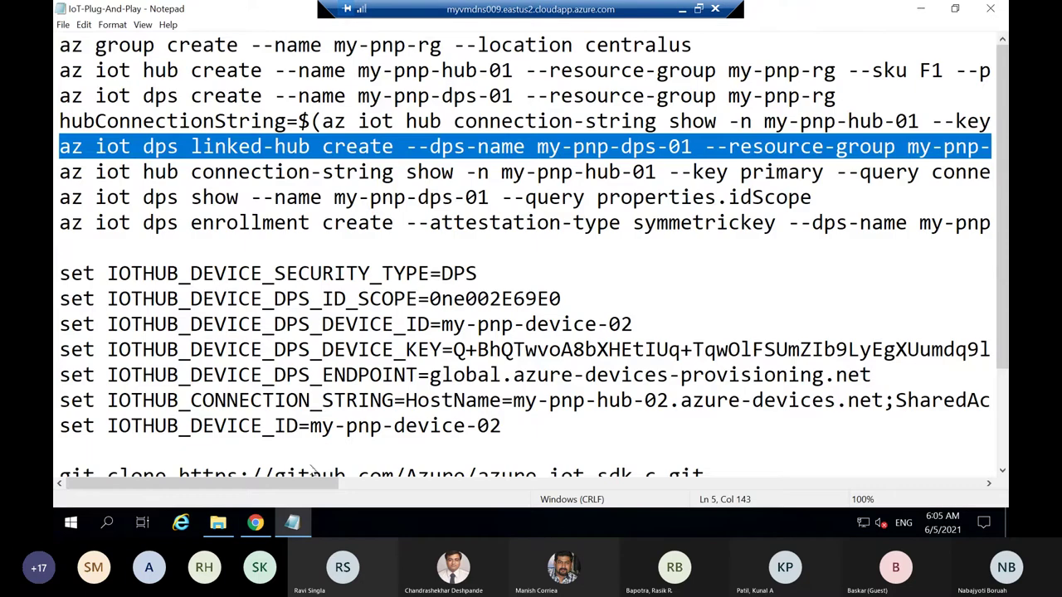
{"action": "right_click", "coordinate": [360, 146]}
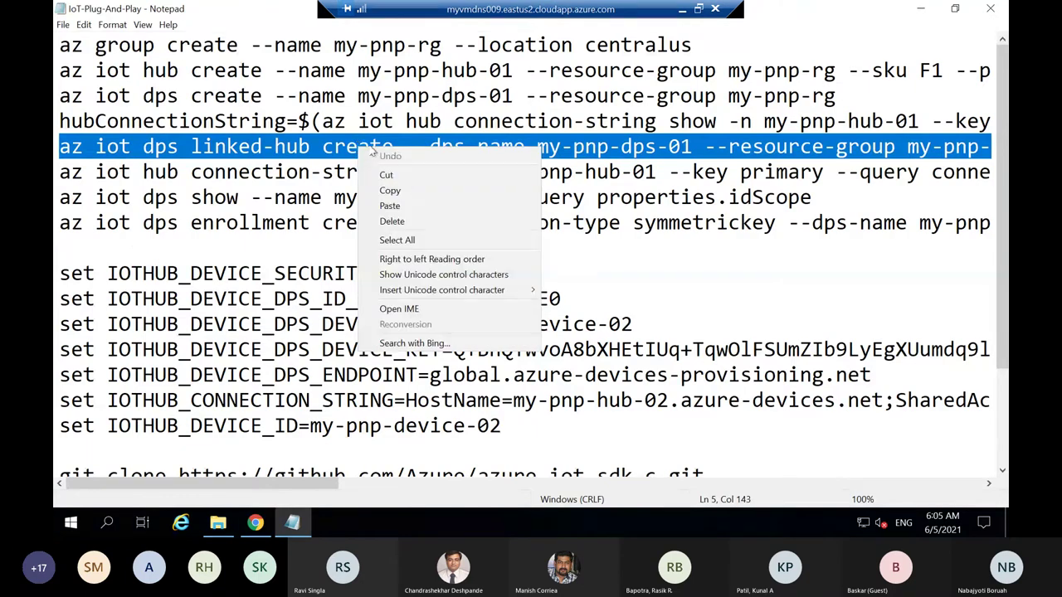
{"action": "left_click", "coordinate": [405, 190]}
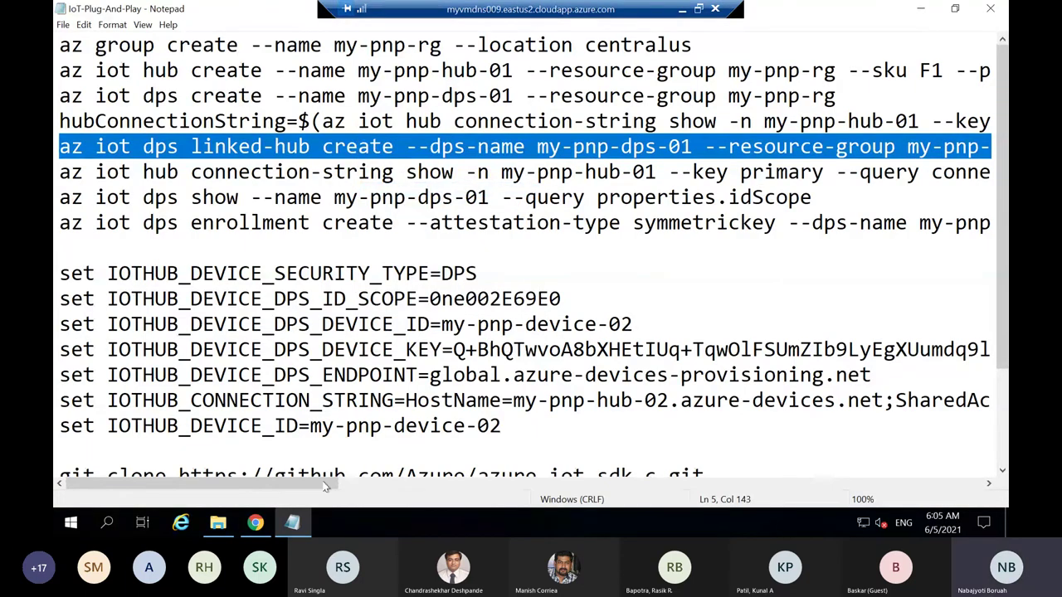
{"action": "left_click_drag", "start_coordinate": [328, 483], "coordinate": [593, 484]}
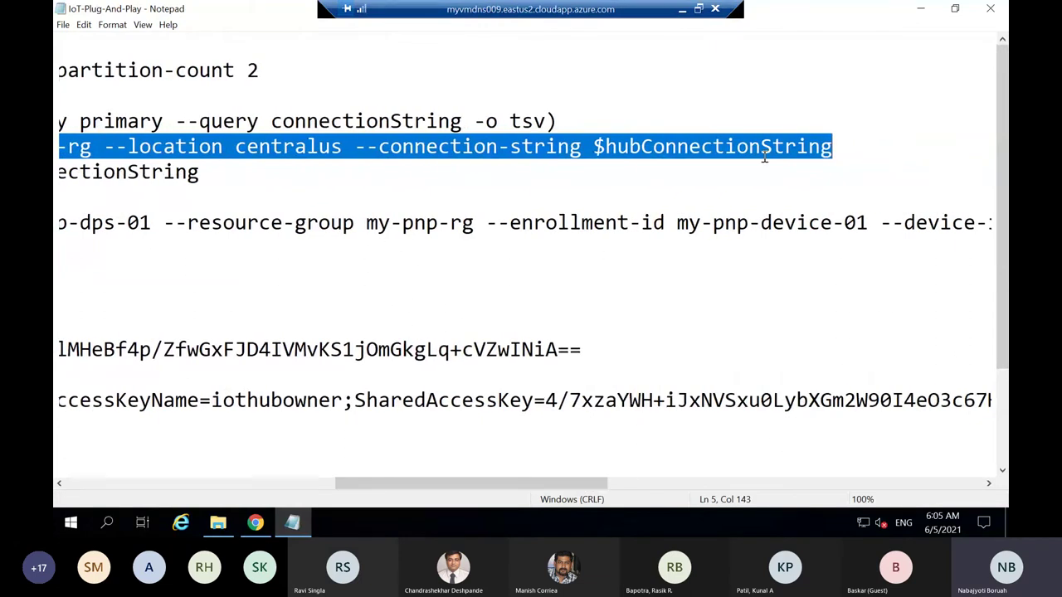
{"action": "left_click_drag", "start_coordinate": [554, 484], "coordinate": [325, 499]}
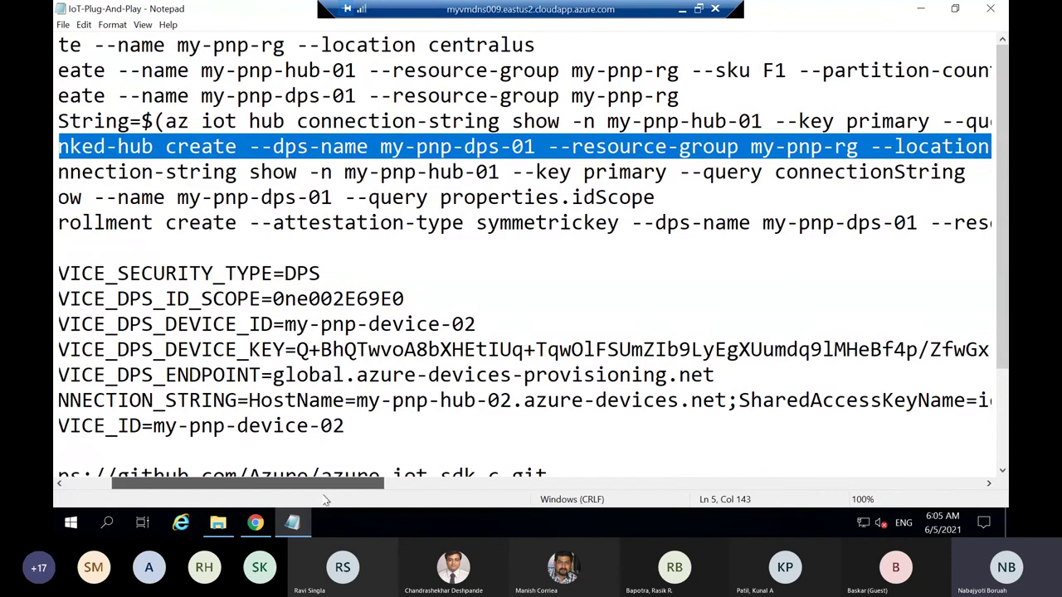
{"action": "left_click_drag", "start_coordinate": [326, 501], "coordinate": [260, 501]}
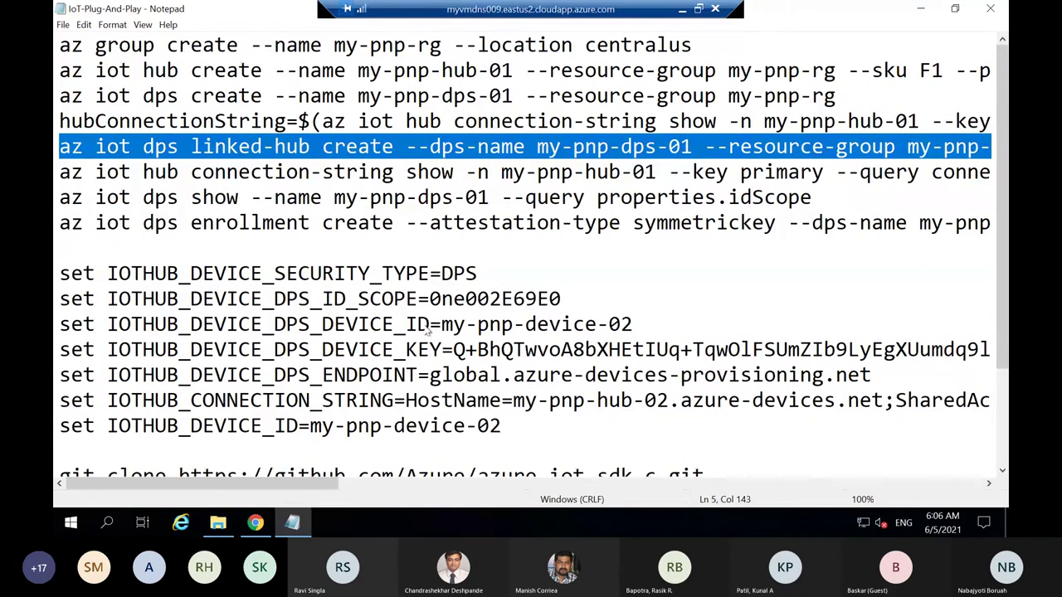
{"action": "right_click", "coordinate": [356, 146]}
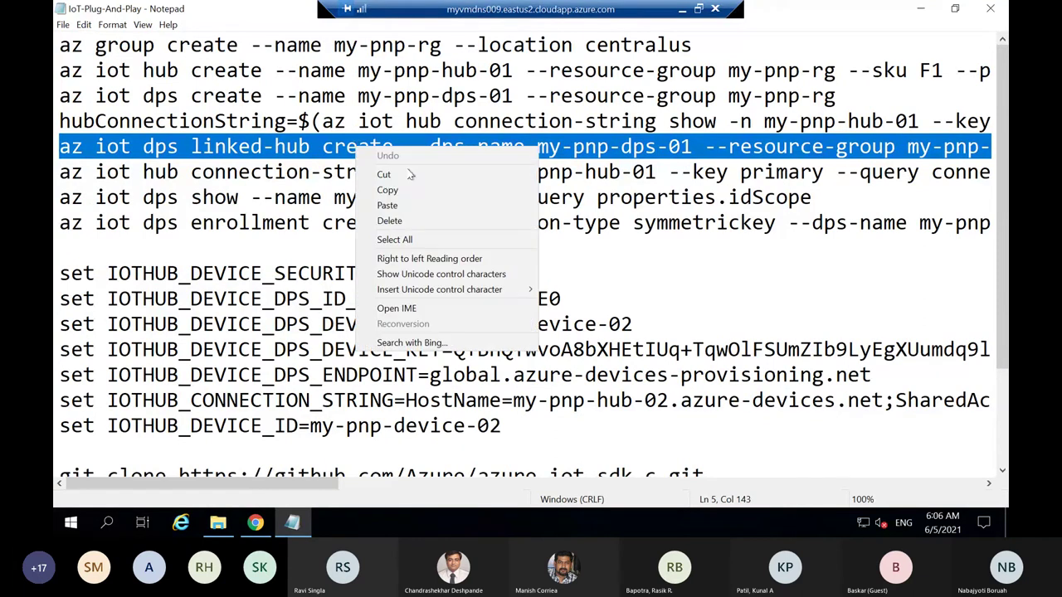
{"action": "left_click", "coordinate": [400, 190]}
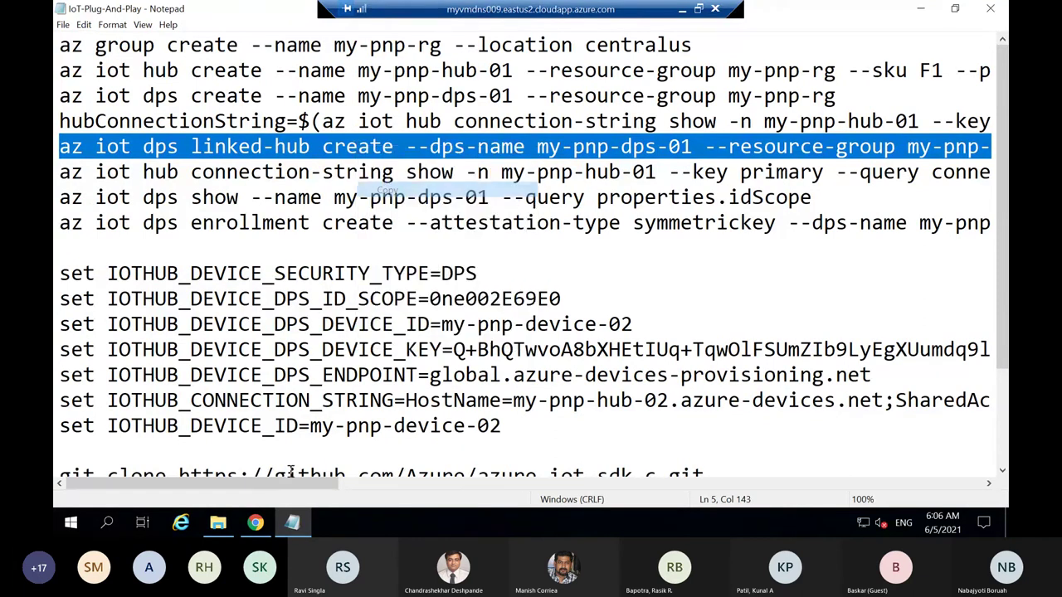
Switch to Cloud Shell in Chrome and run the copied linked-hub create command for my-pnp-dps-01 with $hubConnectionString.
{"action": "left_click", "coordinate": [256, 523]}
{"action": "right_click", "coordinate": [210, 146]}
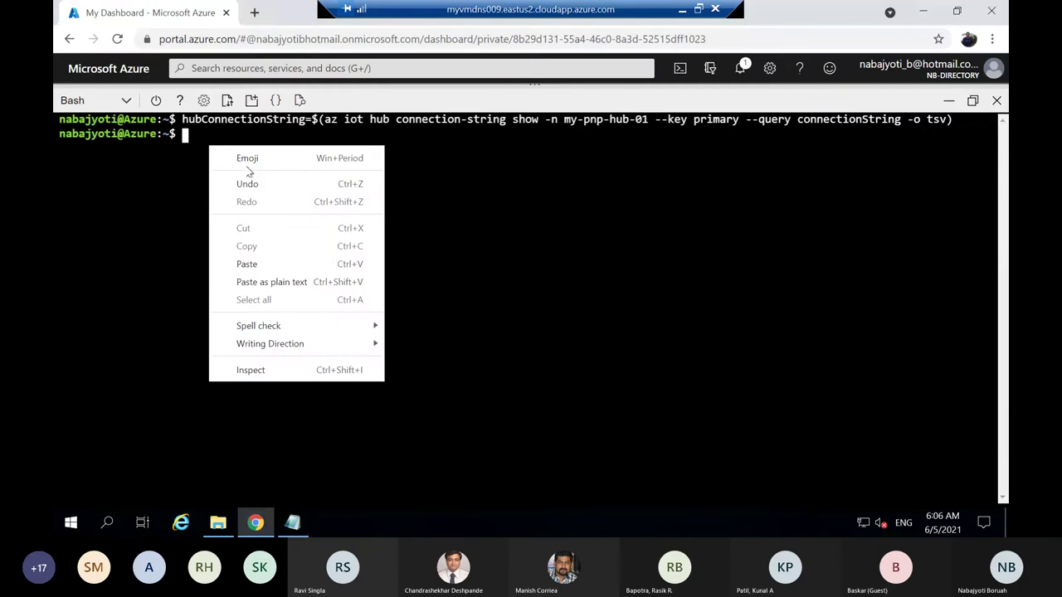
{"action": "left_click", "coordinate": [246, 264]}
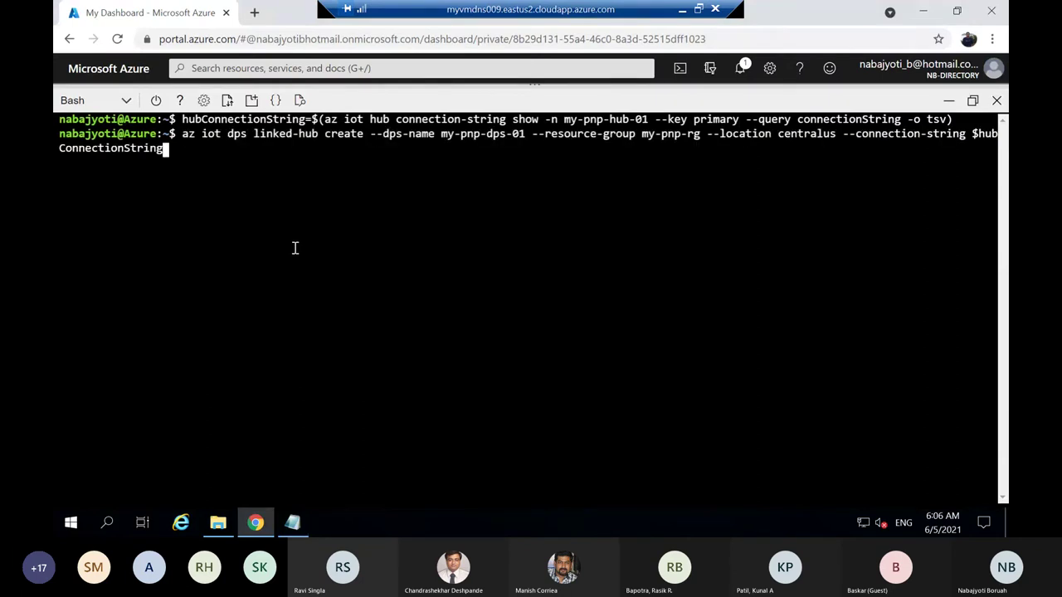
{"action": "key", "text": "Return"}
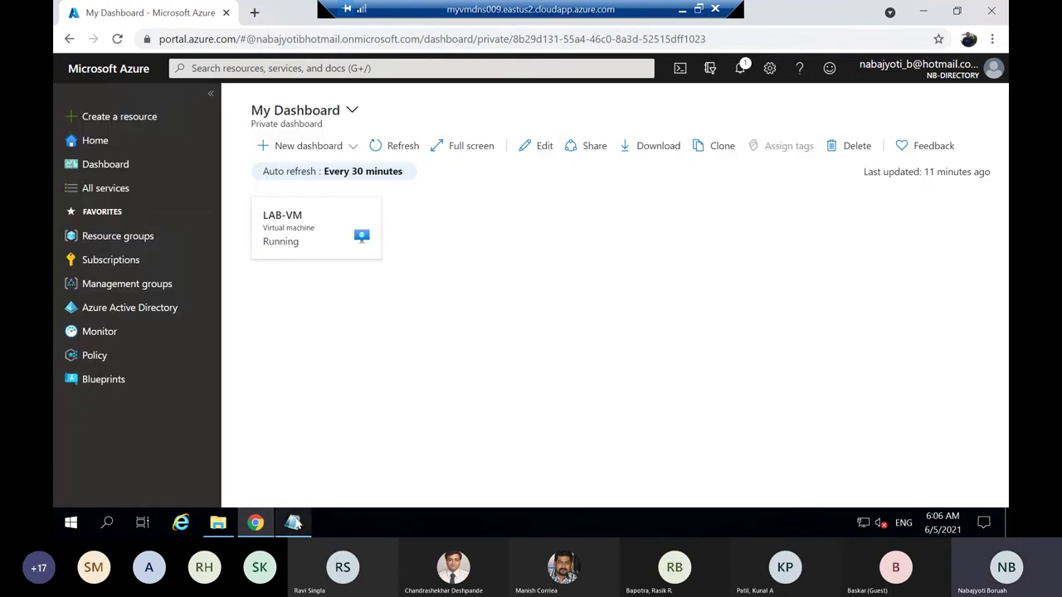
Copy the az iot hub connection-string show command for my-pnp-hub-01 from Notepad, run it in Cloud Shell and highlight the returned connection string.
{"action": "left_click", "coordinate": [292, 522]}
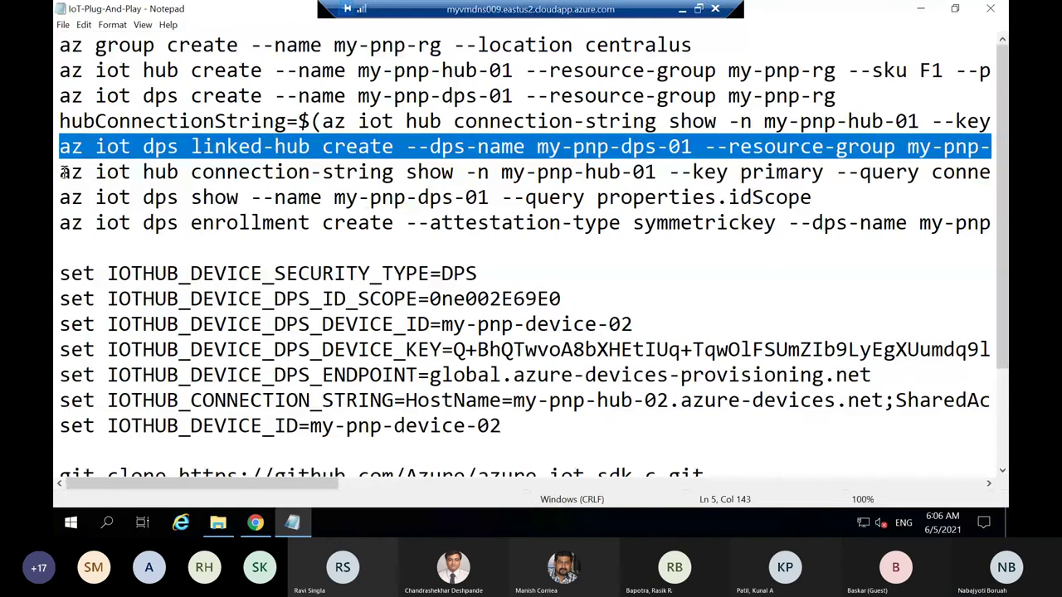
{"action": "left_click_drag", "start_coordinate": [60, 176], "coordinate": [1004, 173]}
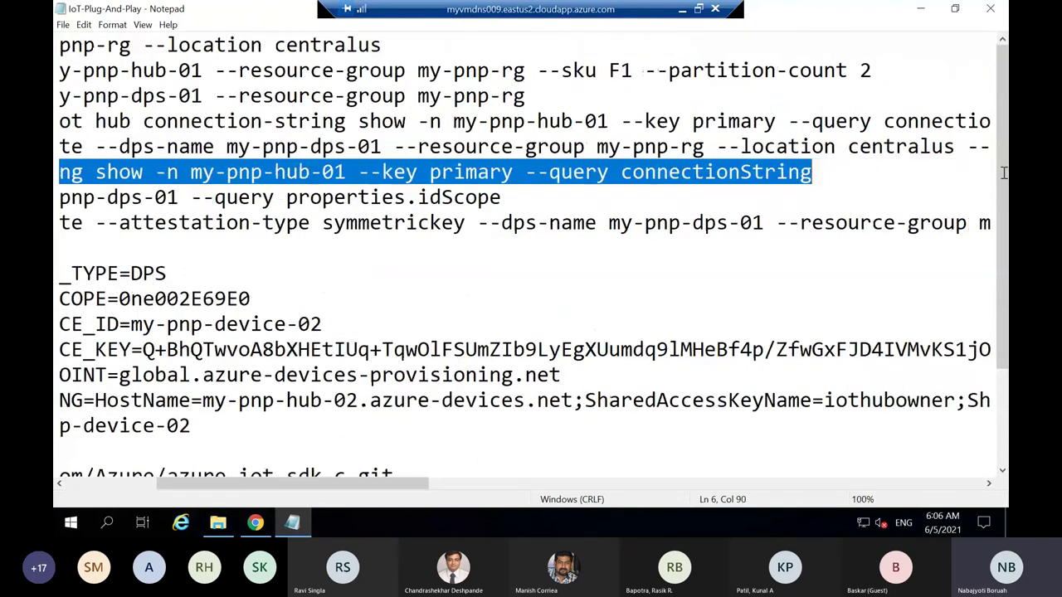
{"action": "right_click", "coordinate": [739, 171]}
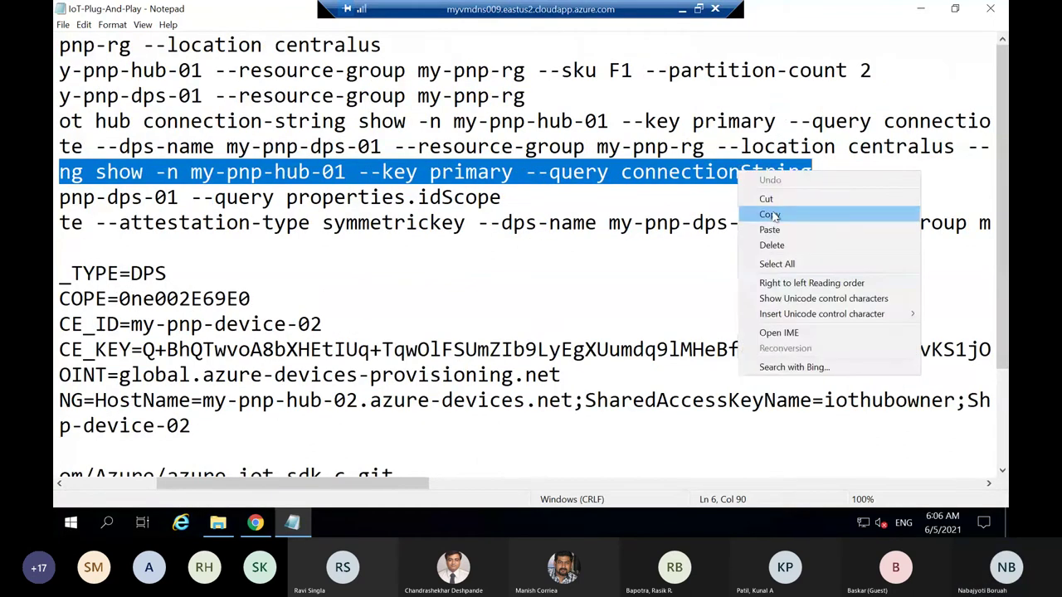
{"action": "left_click", "coordinate": [774, 215]}
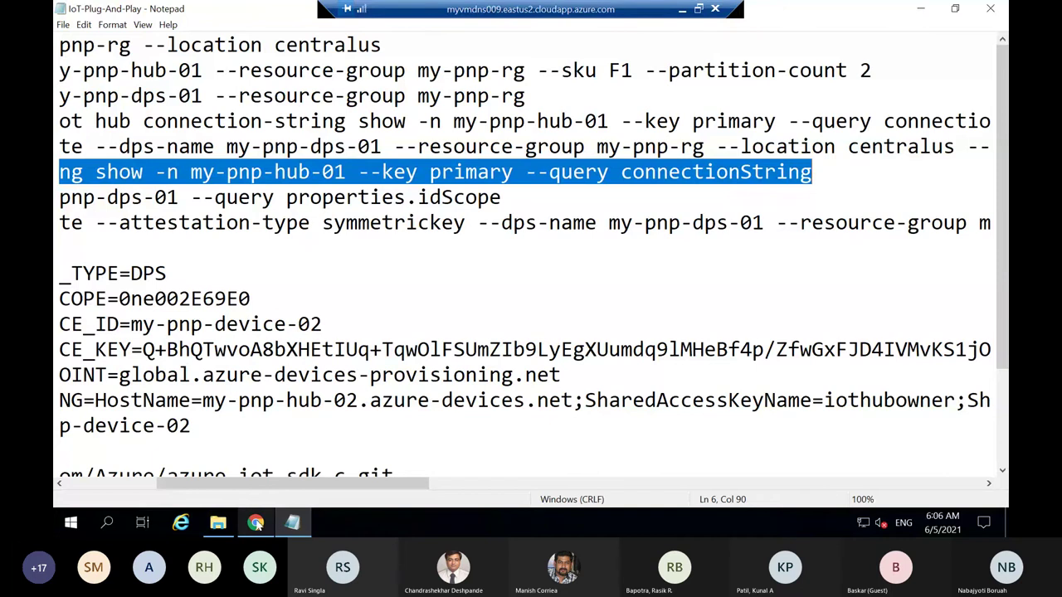
{"action": "left_click", "coordinate": [336, 427]}
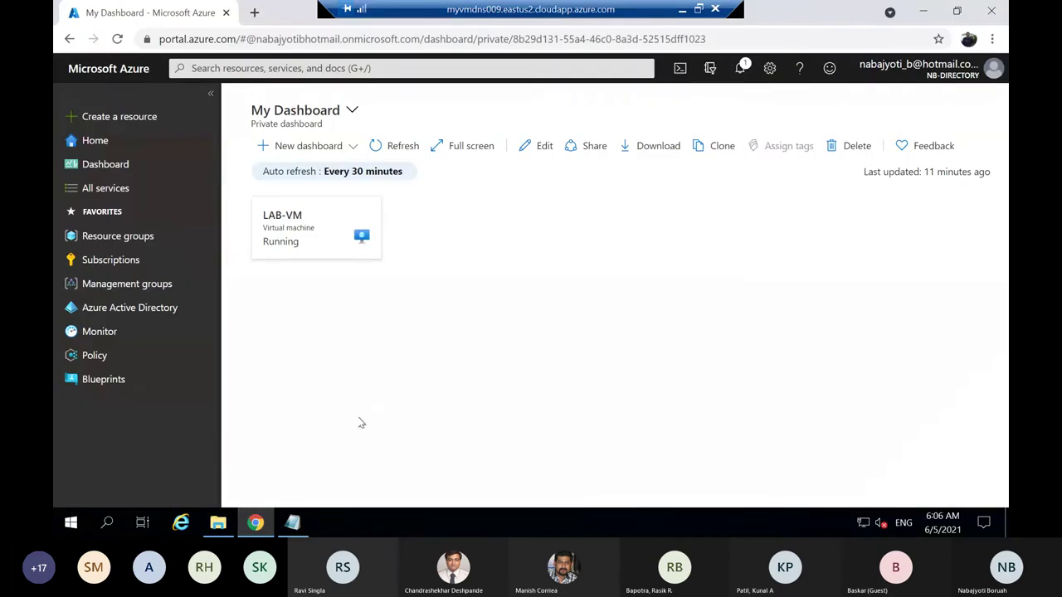
{"action": "left_click", "coordinate": [680, 68]}
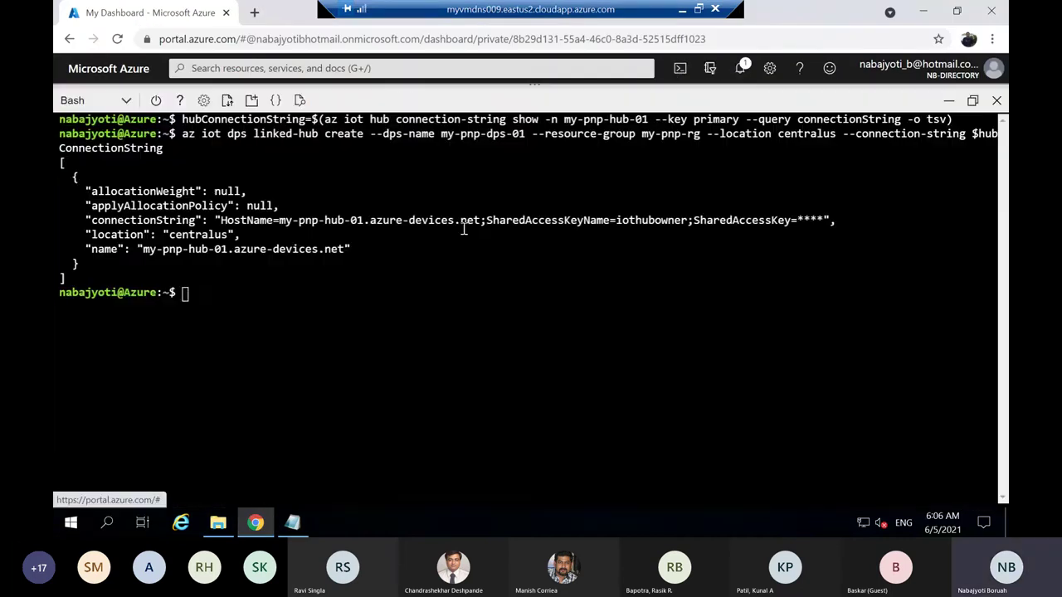
{"action": "right_click", "coordinate": [213, 292]}
{"action": "left_click", "coordinate": [257, 167]}
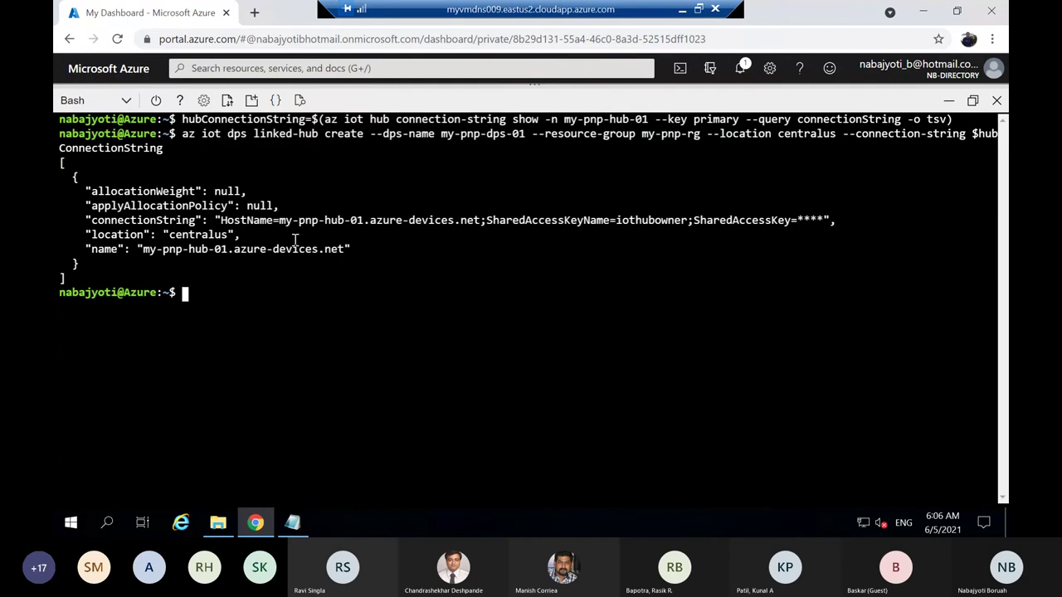
{"action": "key", "text": "Return"}
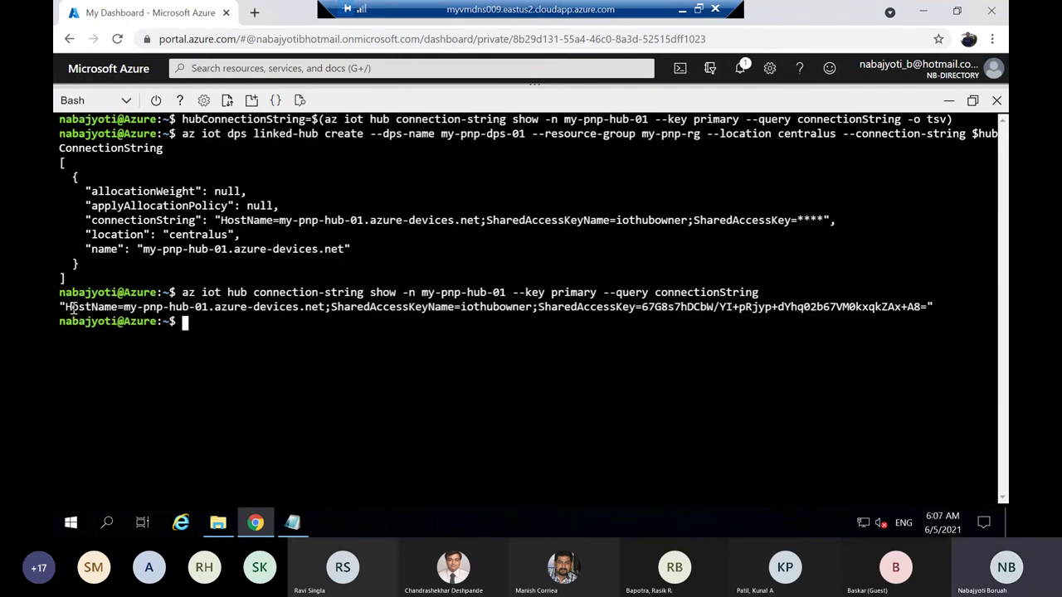
{"action": "left_click_drag", "start_coordinate": [66, 307], "coordinate": [926, 307]}
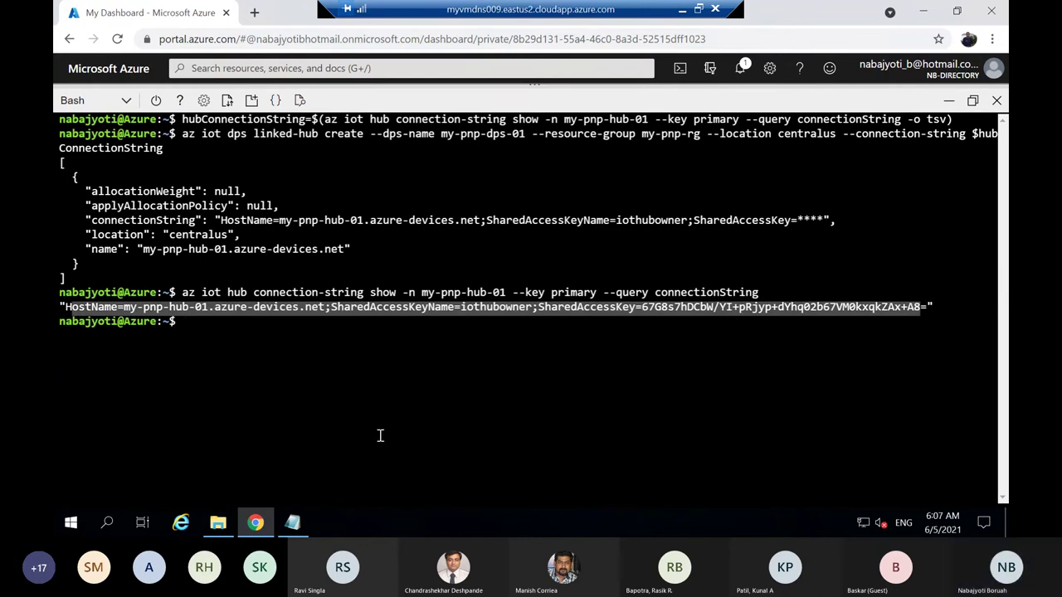
Copy az iot dps show --name my-pnp-dps-01 --query properties.idScope from Notepad and run it in Cloud Shell.
{"action": "left_click", "coordinate": [294, 523]}
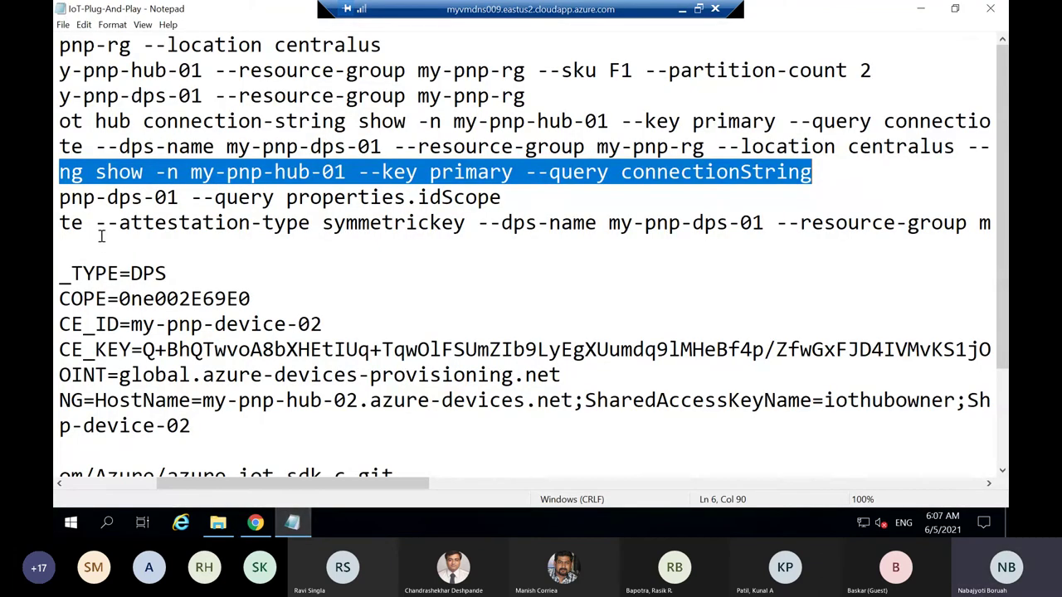
{"action": "left_click", "coordinate": [249, 200]}
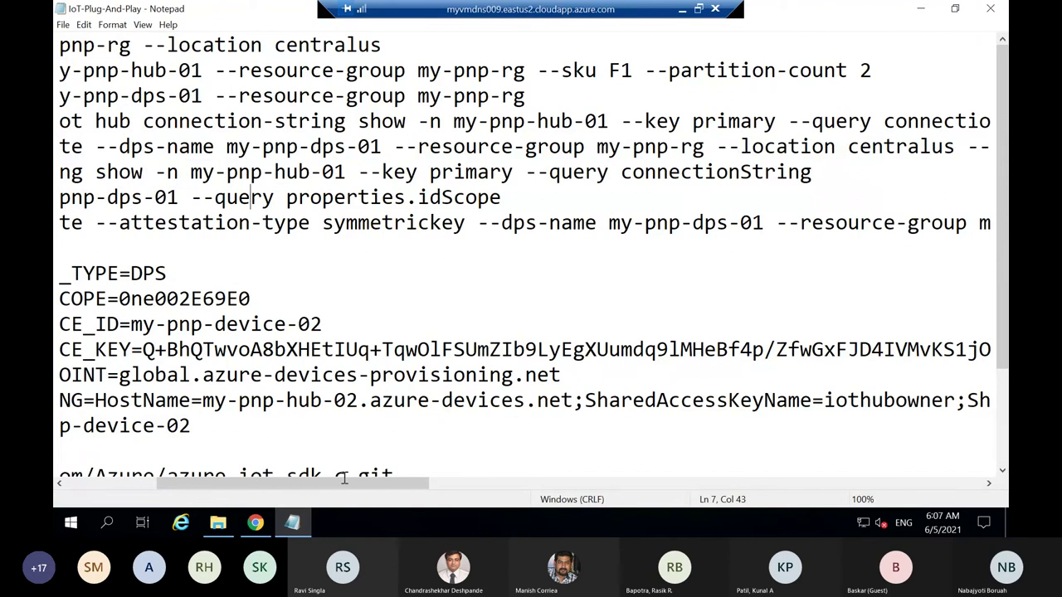
{"action": "left_click_drag", "start_coordinate": [327, 488], "coordinate": [193, 493]}
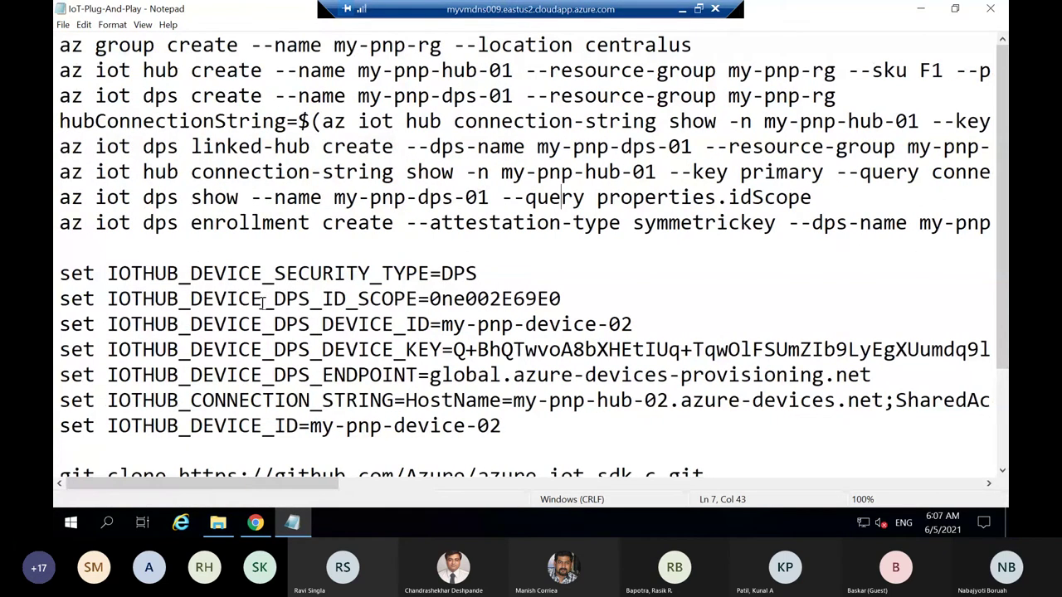
{"action": "left_click_drag", "start_coordinate": [818, 200], "coordinate": [54, 203]}
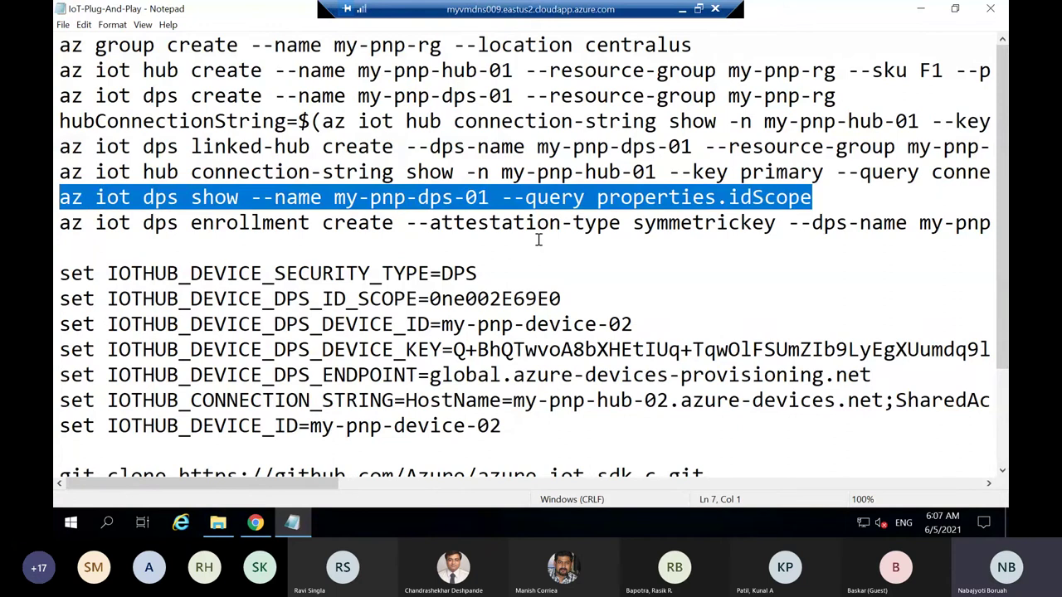
{"action": "right_click", "coordinate": [748, 197]}
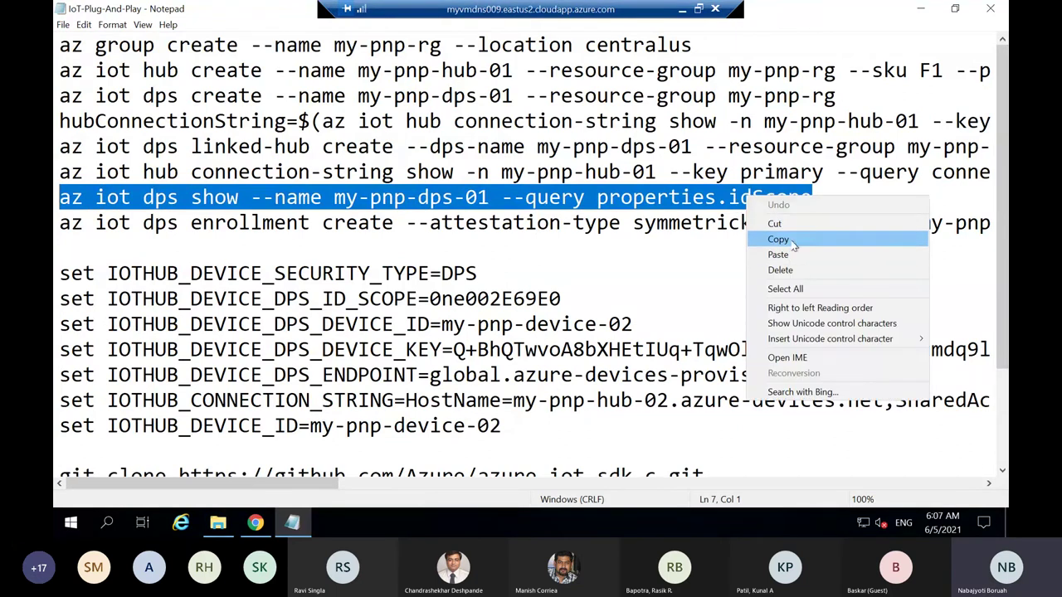
{"action": "left_click", "coordinate": [789, 240]}
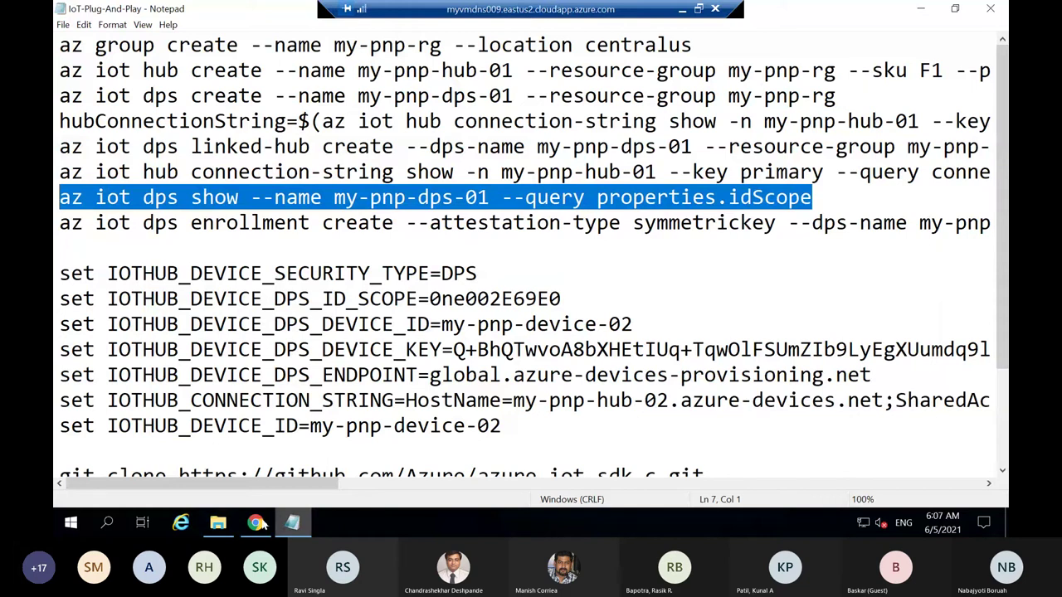
{"action": "mouse_move", "coordinate": [256, 522]}
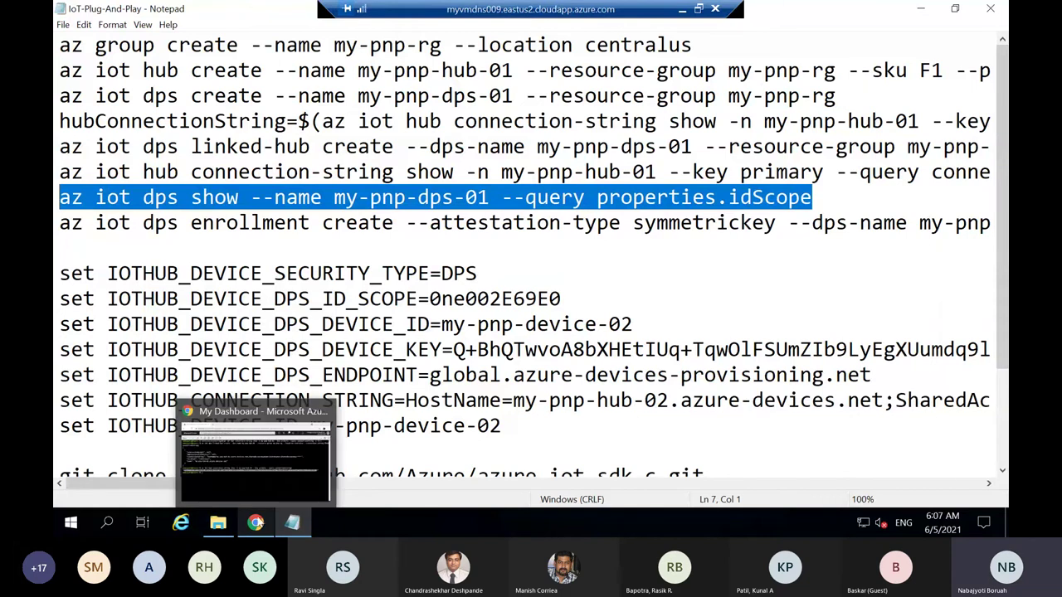
{"action": "left_click", "coordinate": [270, 498]}
{"action": "right_click", "coordinate": [232, 332]}
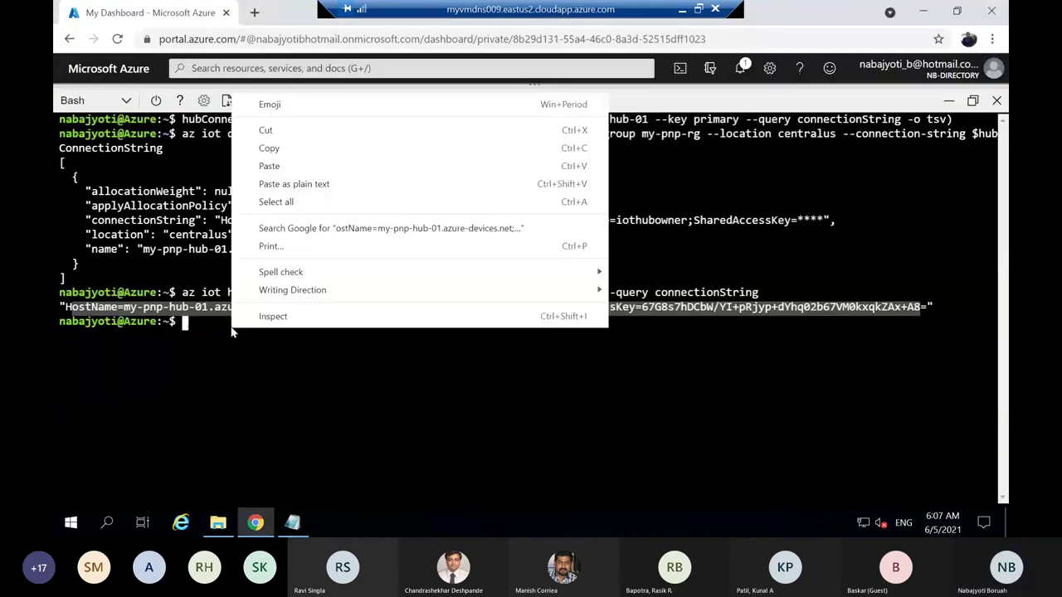
{"action": "left_click", "coordinate": [272, 166]}
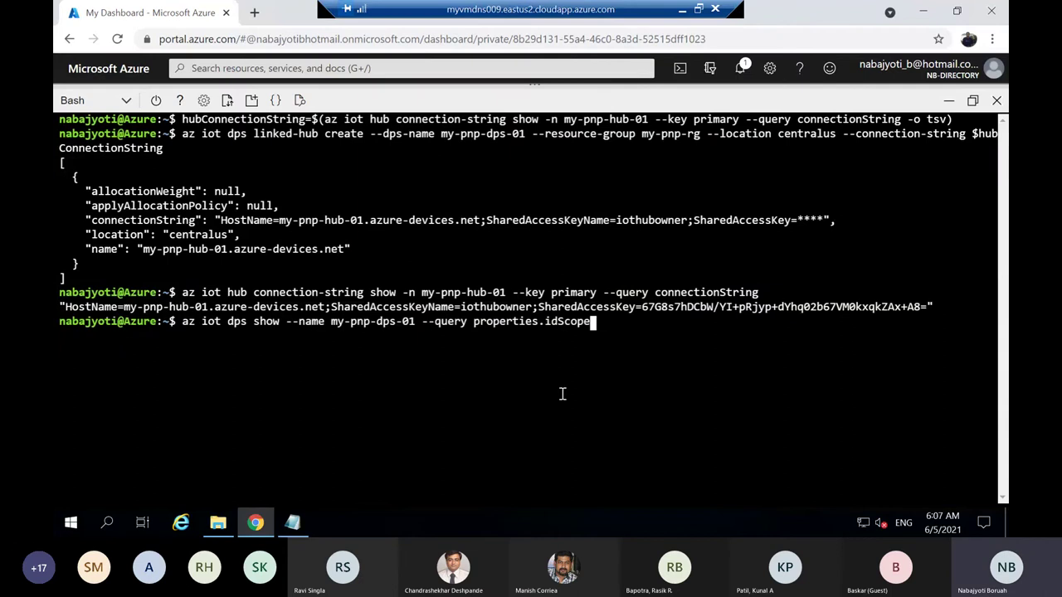
{"action": "key", "text": "Return"}
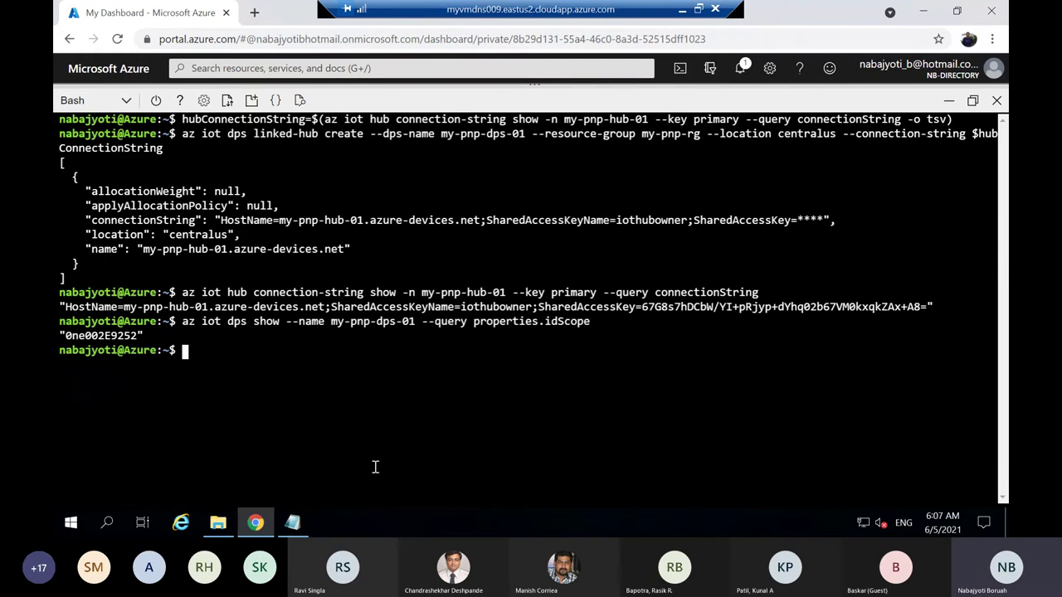
Switch to the IoT-Plug-And-Play Notepad file, review the full az iot dps enrollment create command and copy it.
{"action": "left_click", "coordinate": [292, 522]}
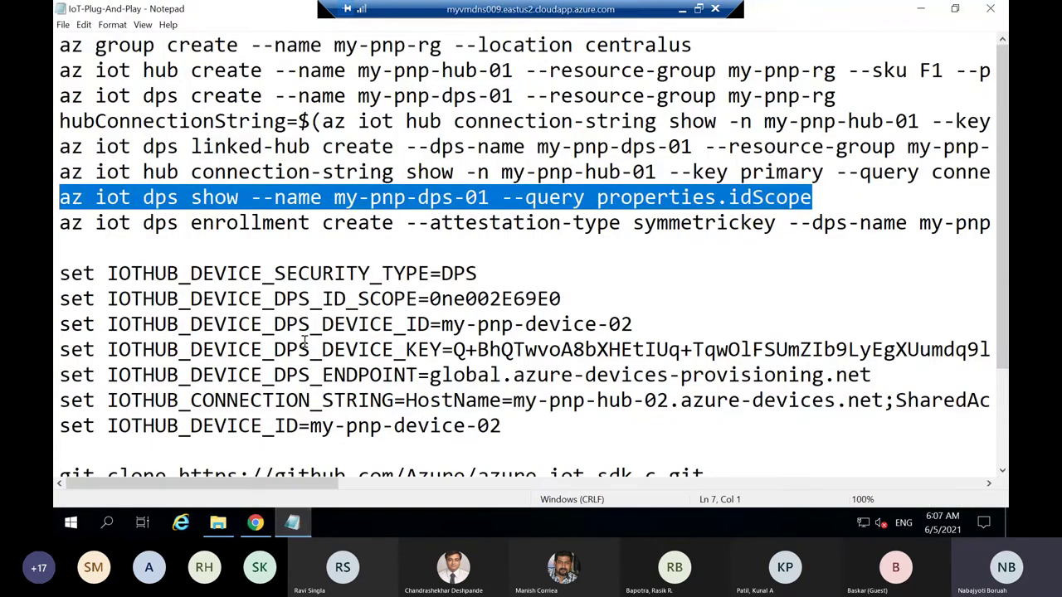
{"action": "left_click", "coordinate": [246, 254]}
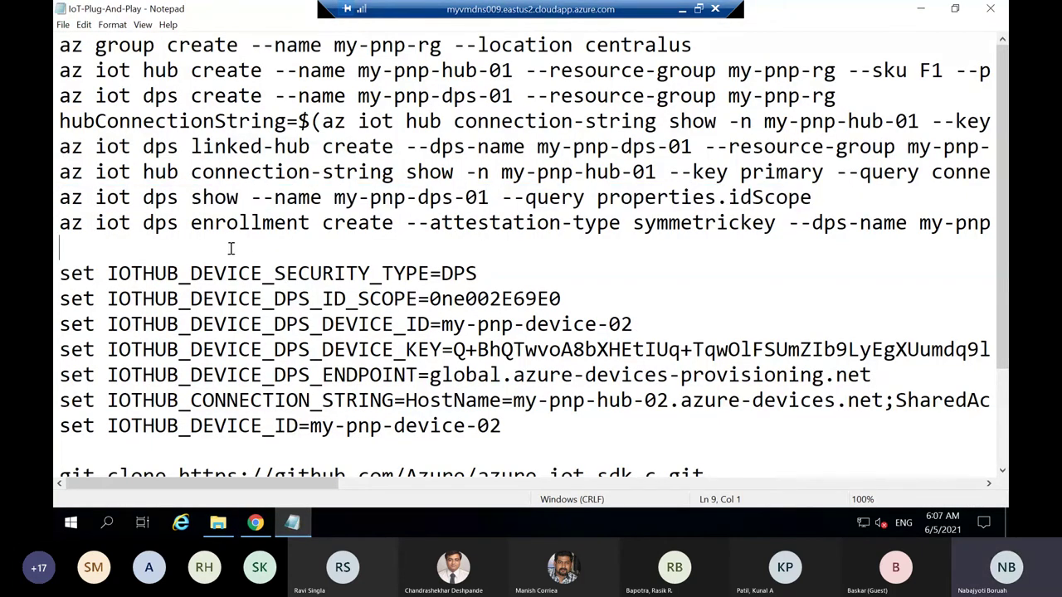
{"action": "left_click_drag", "start_coordinate": [63, 221], "coordinate": [1006, 222]}
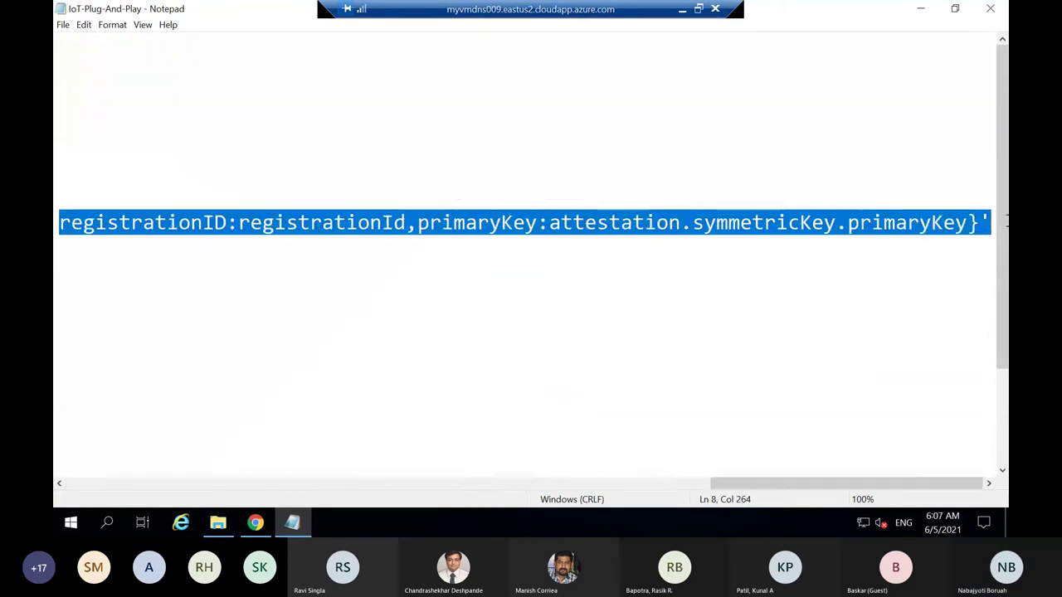
{"action": "left_click_drag", "start_coordinate": [745, 484], "coordinate": [605, 490]}
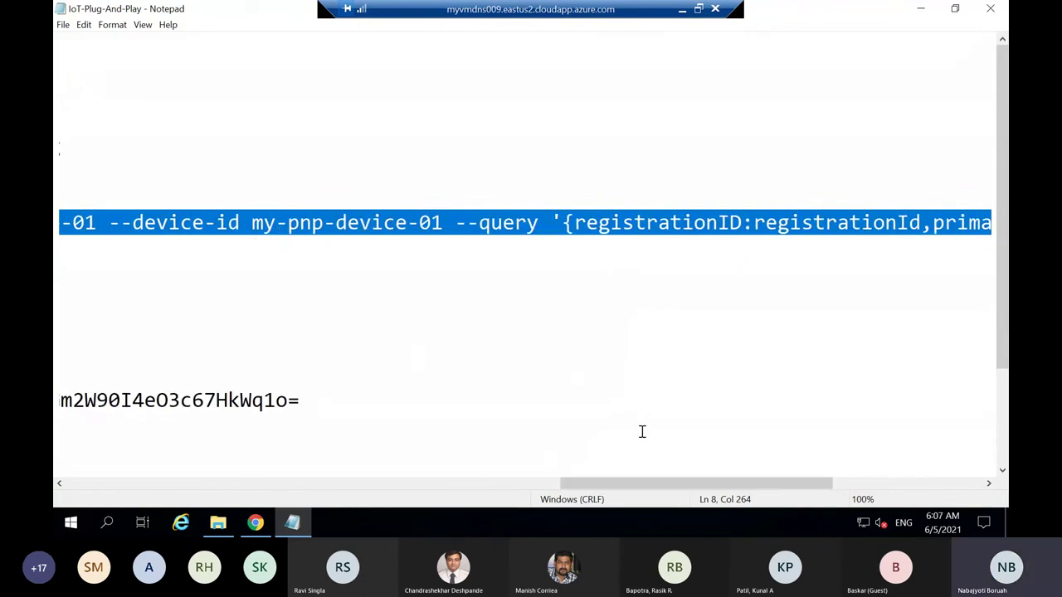
{"action": "left_click_drag", "start_coordinate": [649, 491], "coordinate": [523, 489]}
{"action": "left_click_drag", "start_coordinate": [605, 488], "coordinate": [422, 275]}
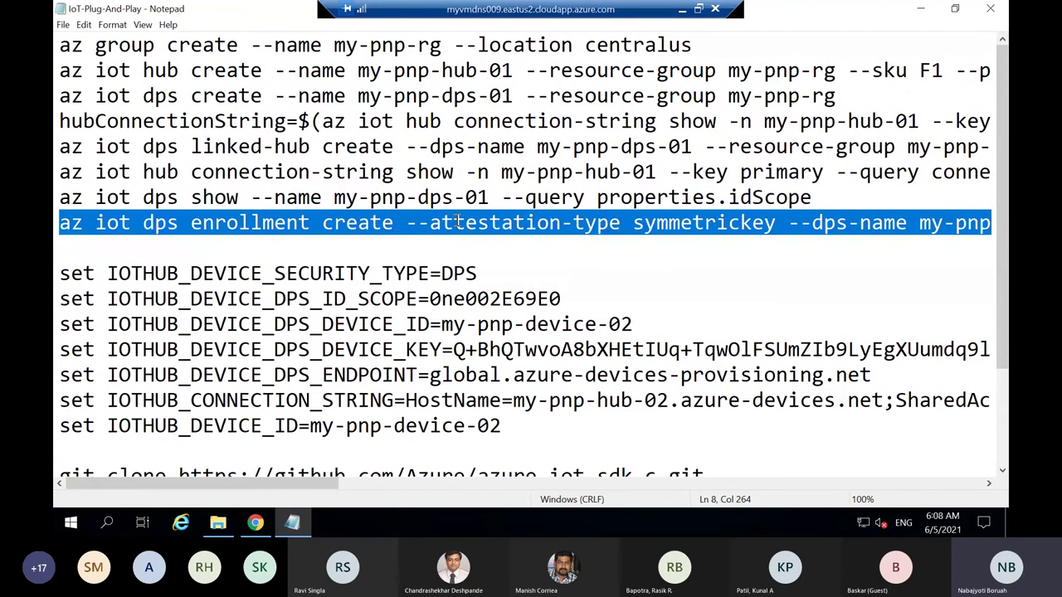
{"action": "right_click", "coordinate": [457, 220]}
{"action": "left_click", "coordinate": [552, 264]}
{"action": "right_click", "coordinate": [545, 232]}
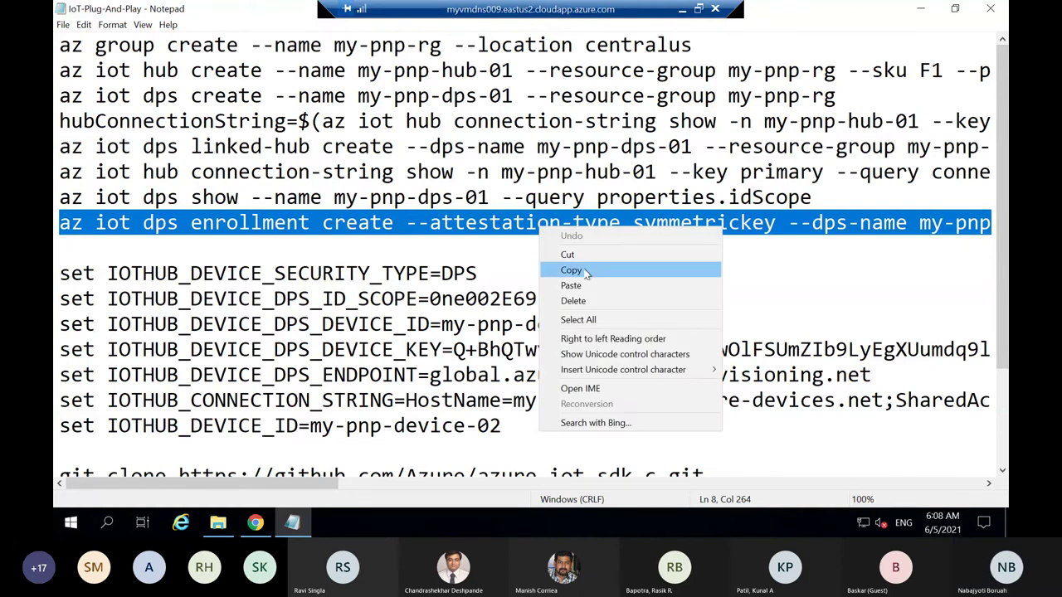
{"action": "left_click", "coordinate": [585, 271]}
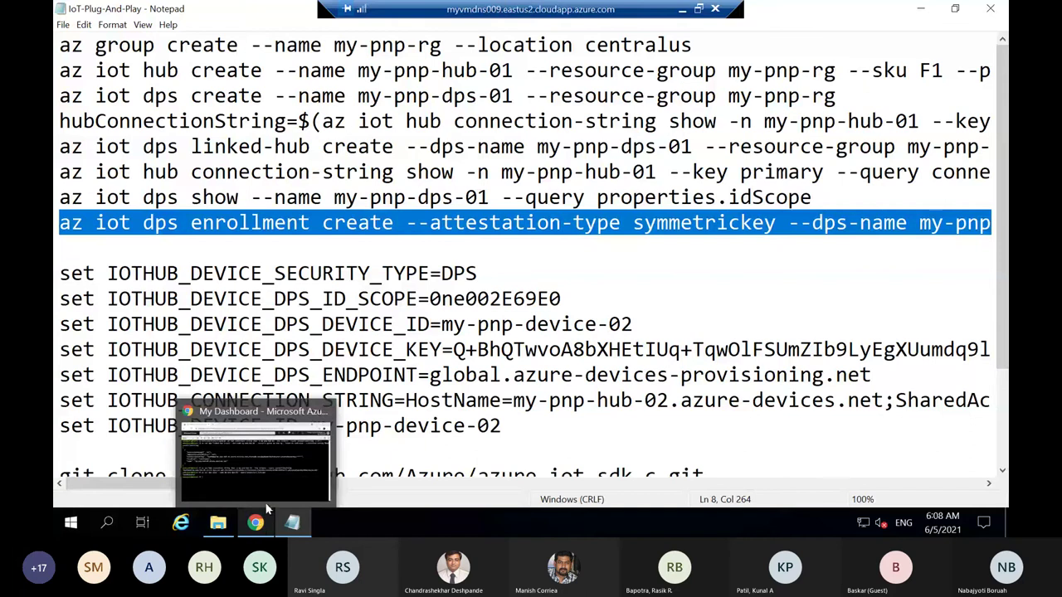
Switch to Cloud Shell in Chrome and run the copied symmetrickey enrollment create command for my-pnp-device-01 on my-pnp-dps-01.
{"action": "left_click", "coordinate": [267, 509]}
{"action": "right_click", "coordinate": [199, 357]}
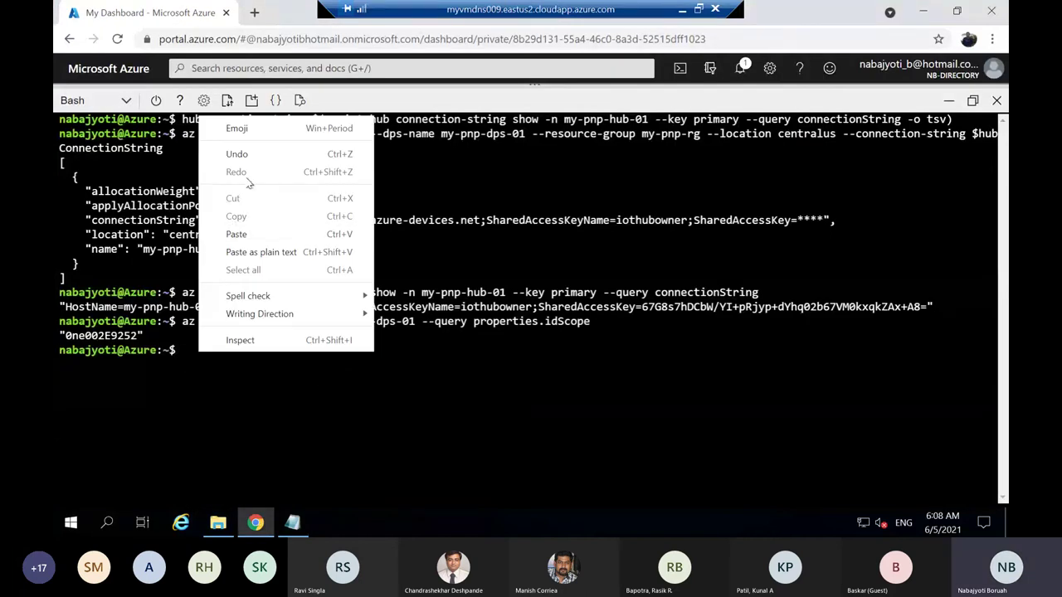
{"action": "left_click", "coordinate": [249, 235]}
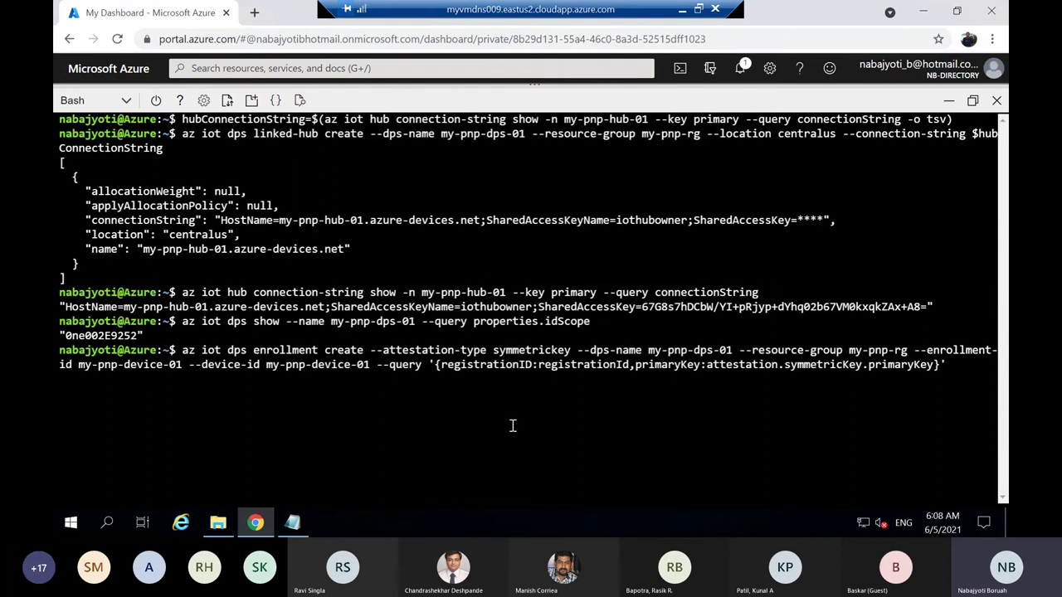
{"action": "key", "text": "Return"}
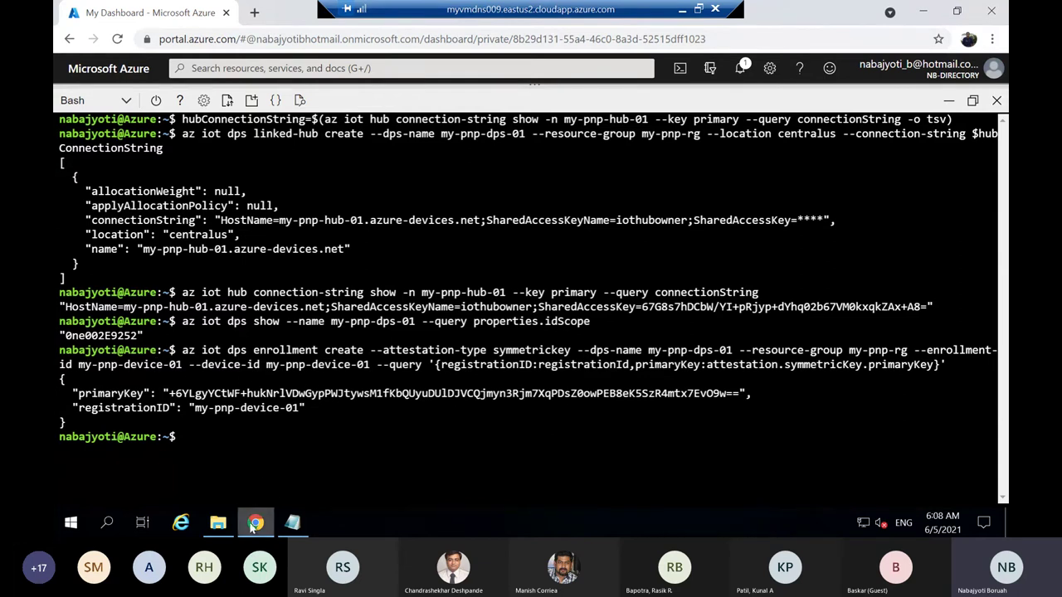
Return to the Notepad file and examine the block of set IOTHUB_DEVICE environment variable commands.
{"action": "left_click", "coordinate": [292, 523]}
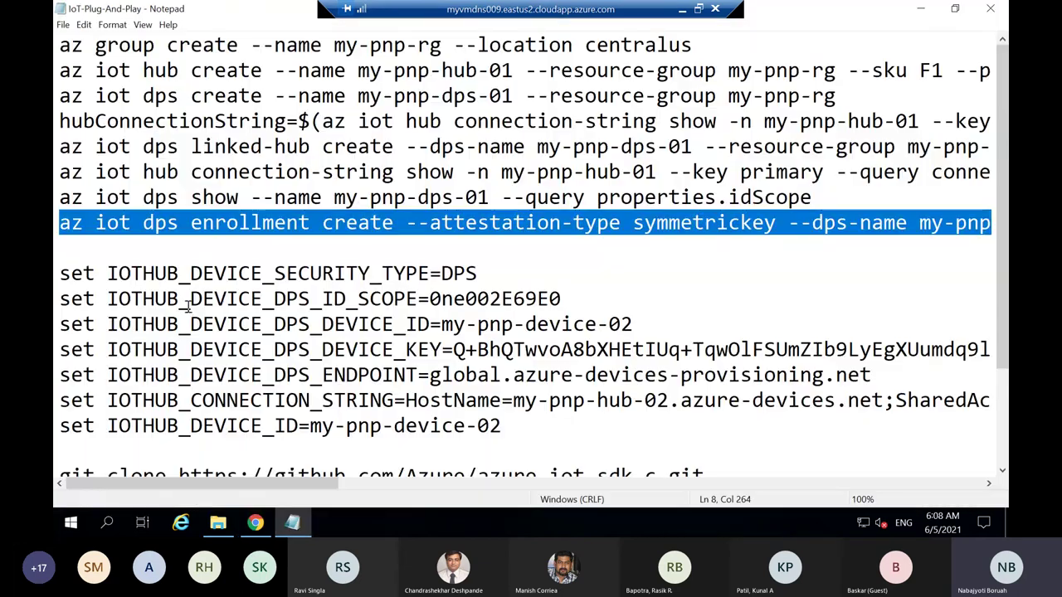
{"action": "scroll", "coordinate": [189, 307], "scroll_direction": "down", "scroll_amount": 1}
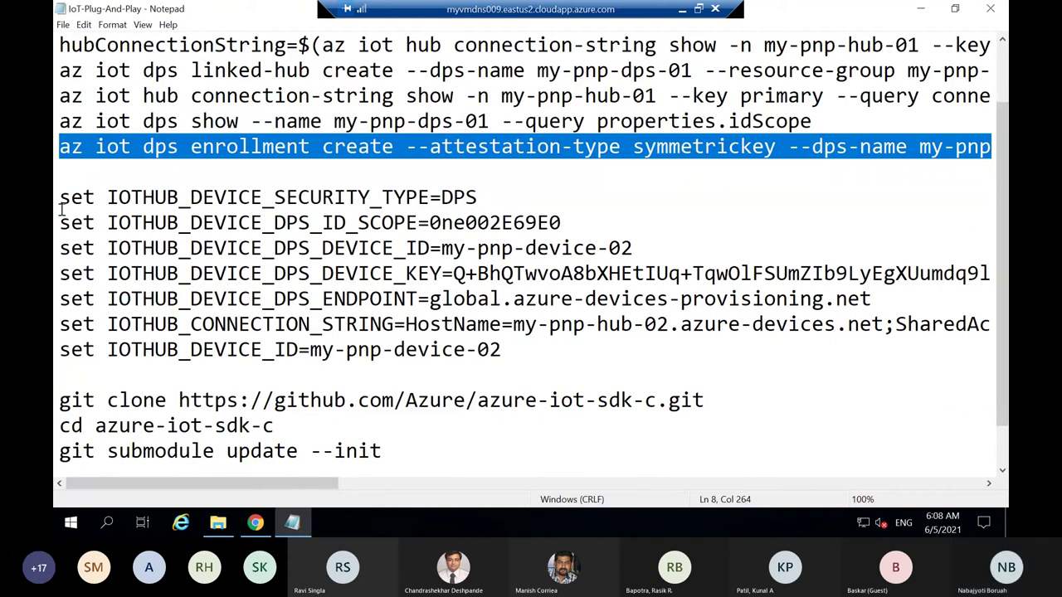
{"action": "left_click_drag", "start_coordinate": [60, 196], "coordinate": [593, 351]}
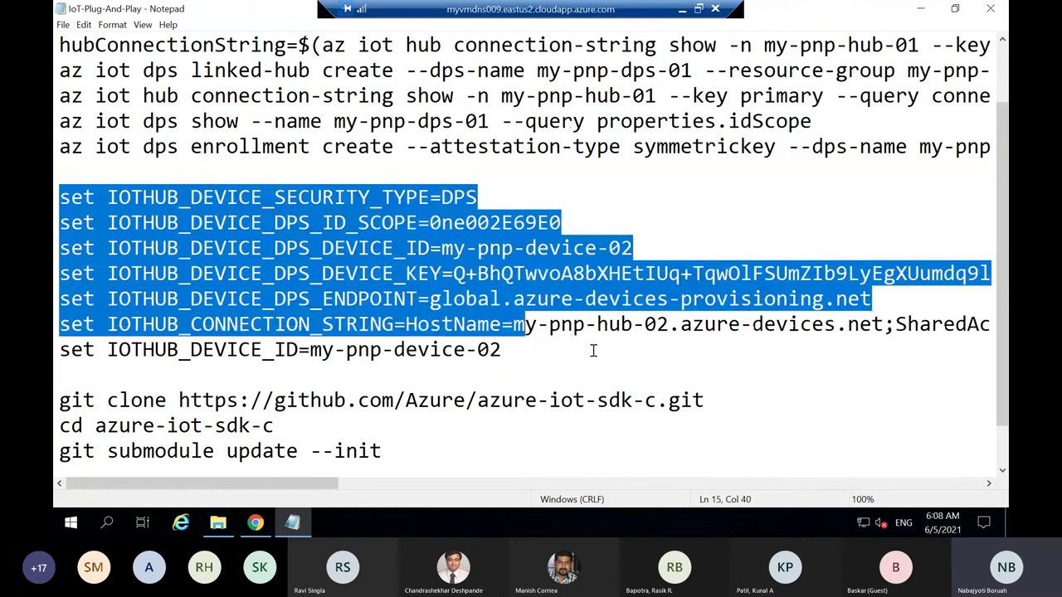
{"action": "left_click", "coordinate": [369, 267]}
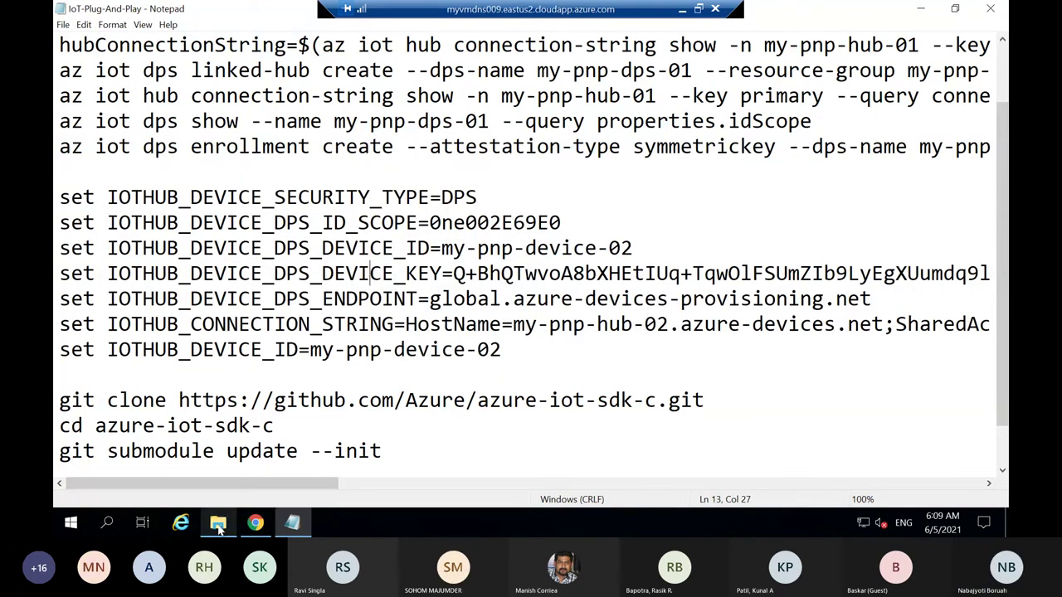
Open Command Prompt as administrator, allow the elevation and maximize its window.
{"action": "left_click", "coordinate": [70, 522]}
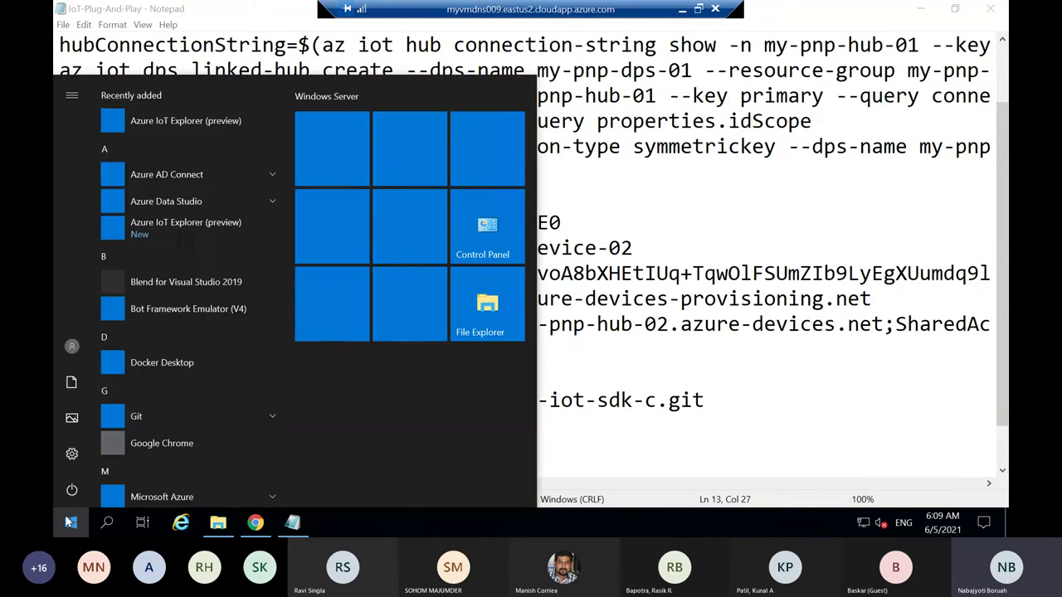
{"action": "type", "text": "cmd"}
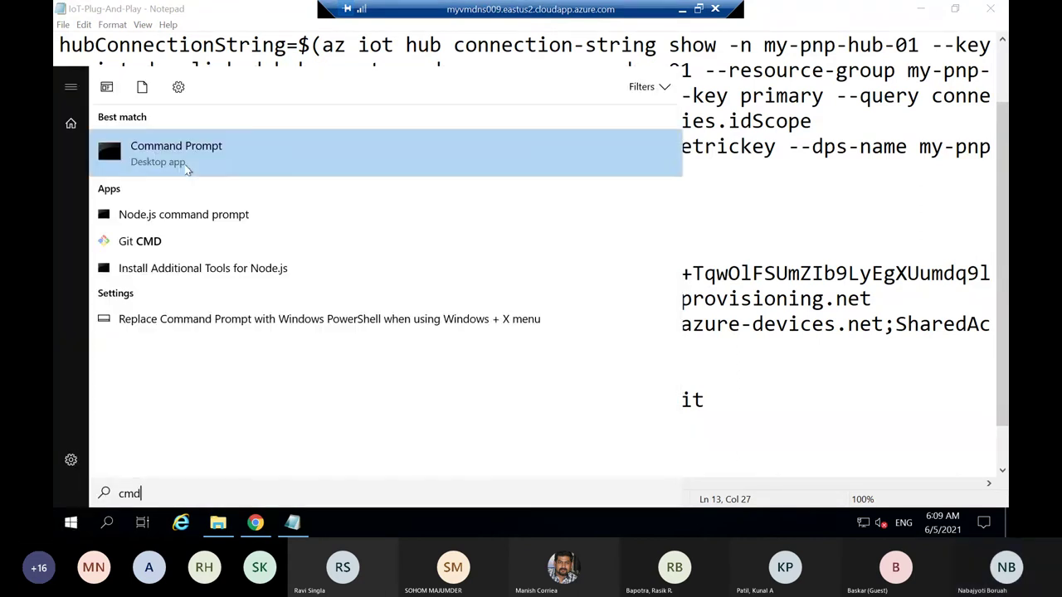
{"action": "right_click", "coordinate": [214, 160]}
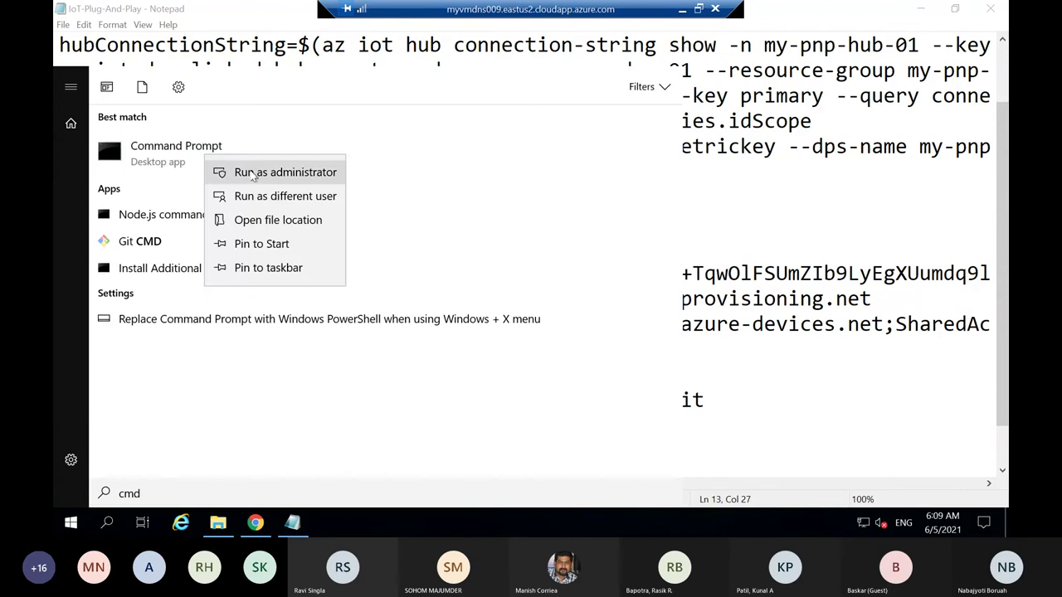
{"action": "left_click", "coordinate": [264, 171]}
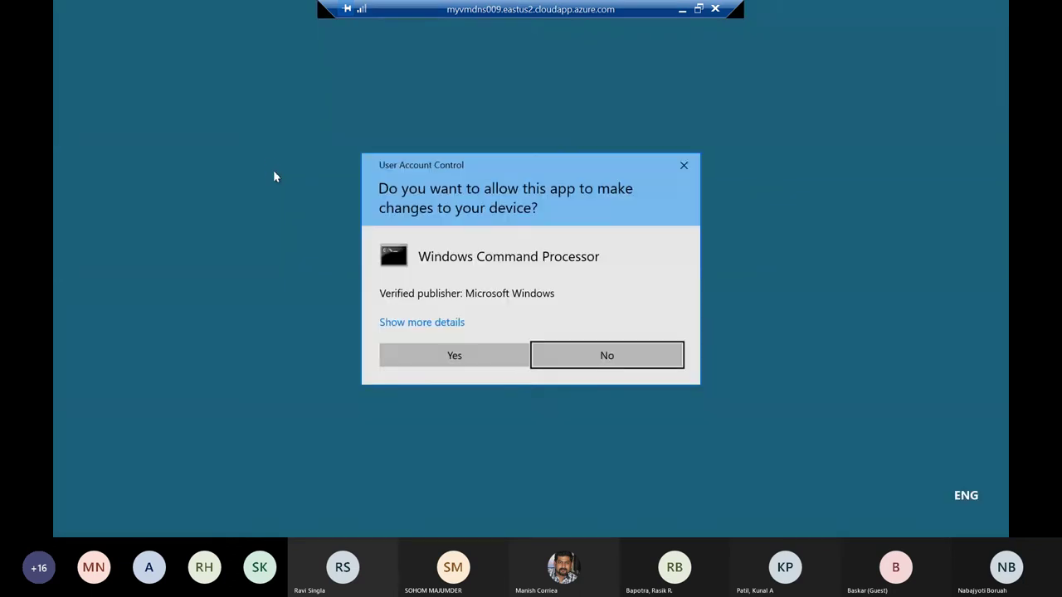
{"action": "left_click", "coordinate": [448, 359]}
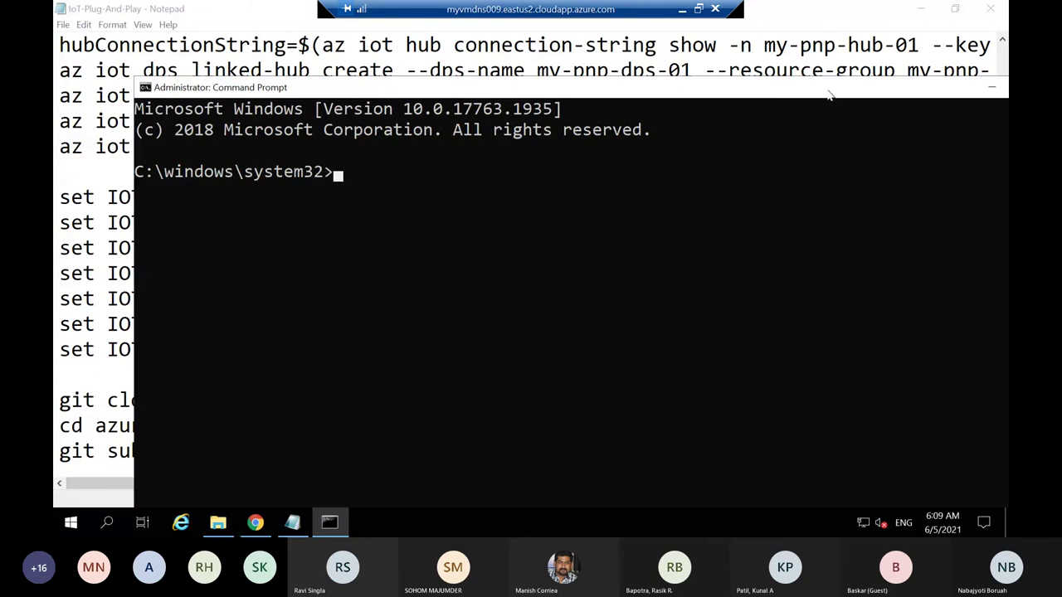
{"action": "double_click", "coordinate": [813, 92]}
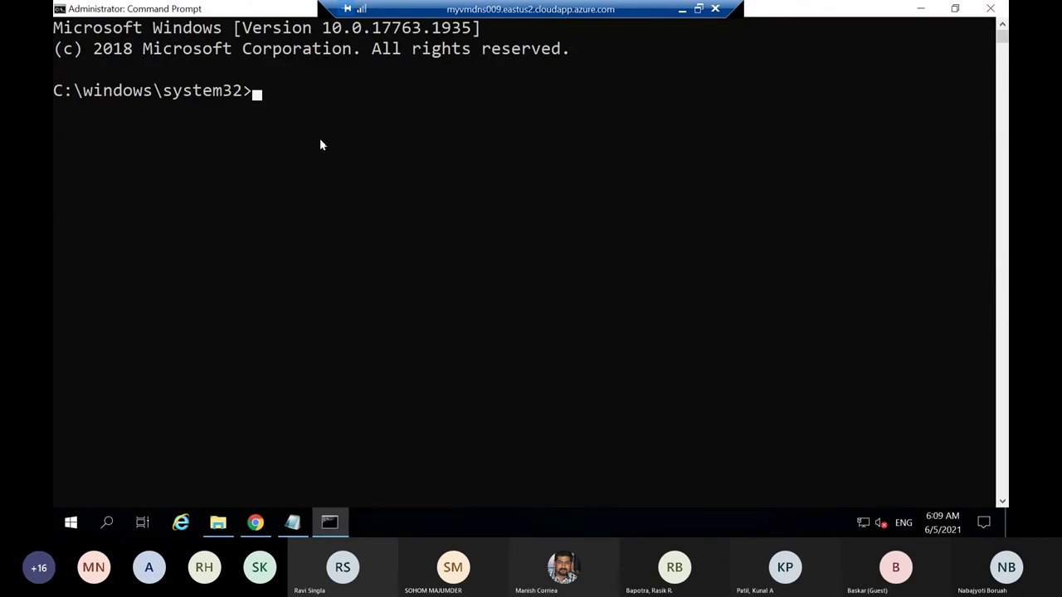
Change to the C:\PlugAndPlay directory and list its contents.
{"action": "type", "text": "cd\\"}
{"action": "key", "text": "Return"}
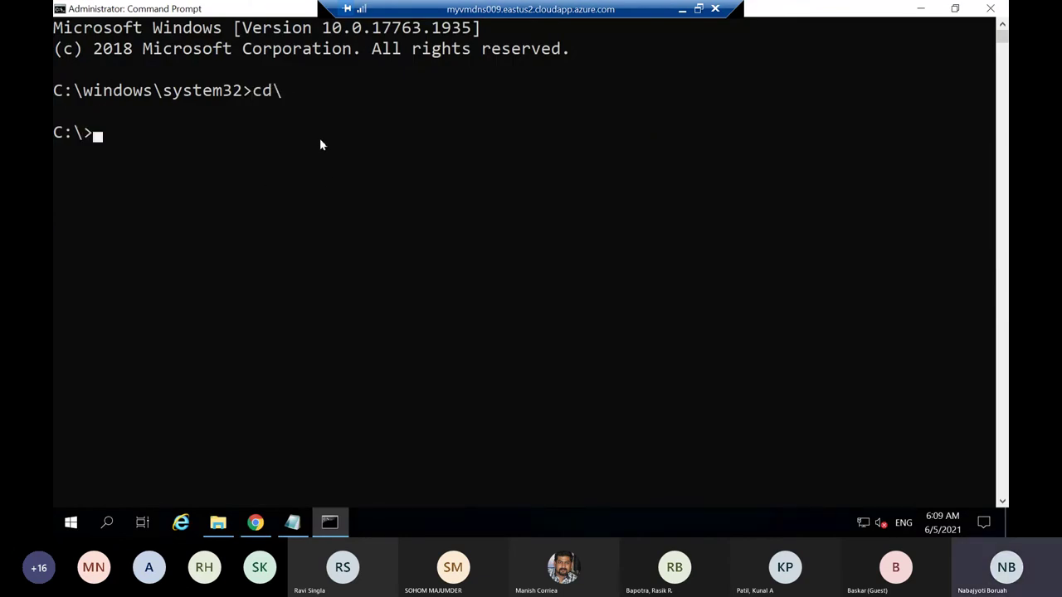
{"action": "type", "text": "cd pl"}
{"action": "key", "text": "BackSpace"}
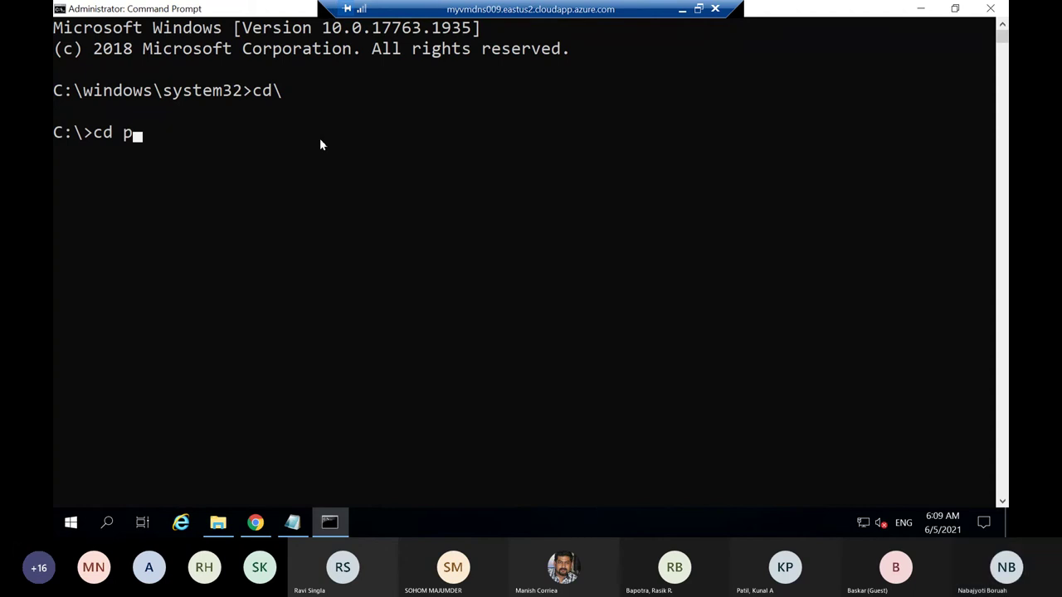
{"action": "type", "text": "lu"}
{"action": "key", "text": "Tab"}
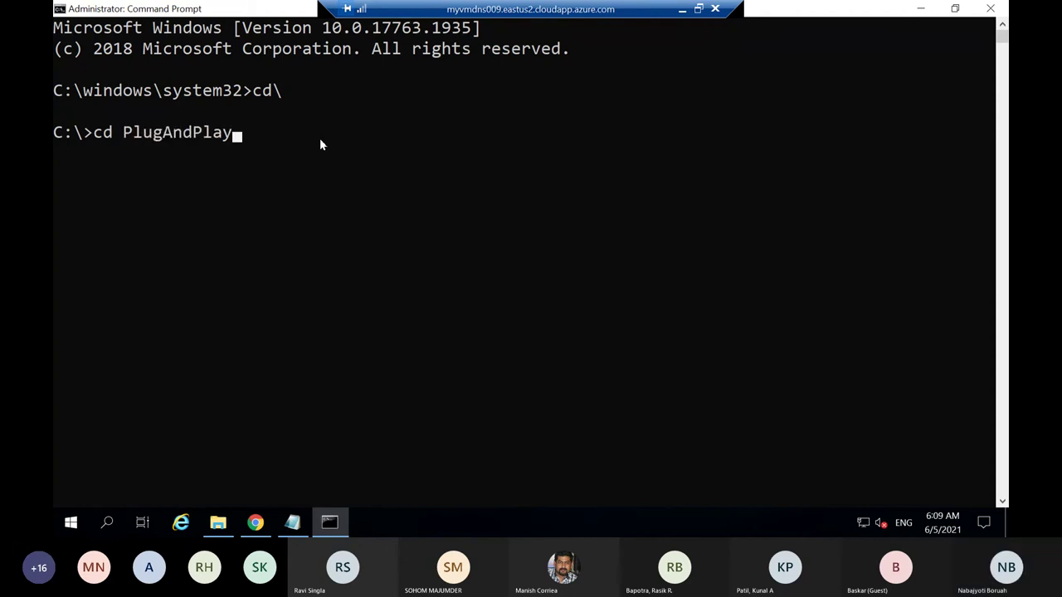
{"action": "key", "text": "Return"}
{"action": "type", "text": "dir"}
{"action": "key", "text": "Return"}
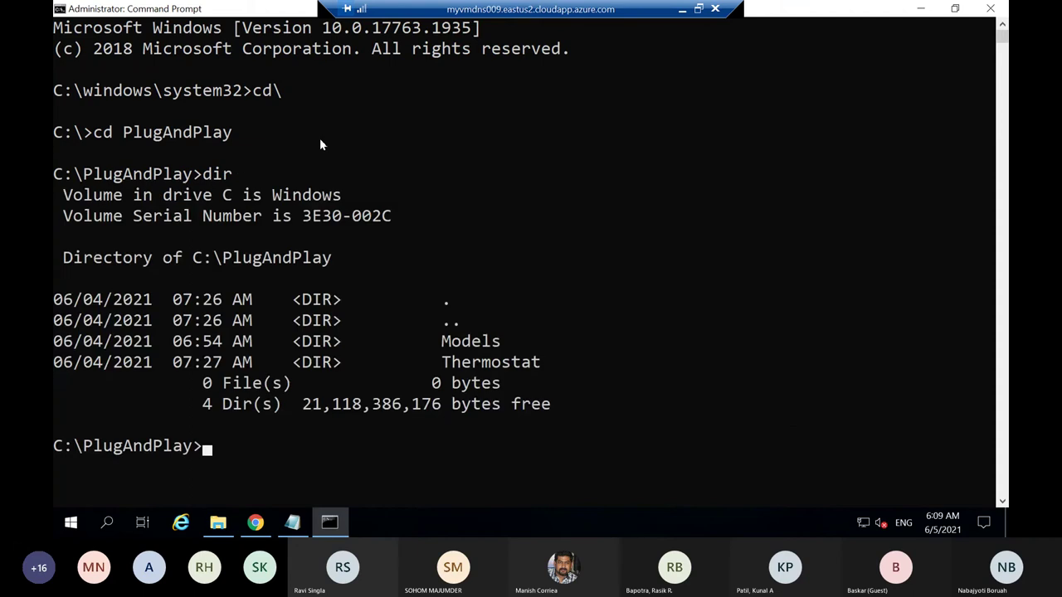
Change to the Thermostat subfolder, clear the screen and list the folder's files.
{"action": "type", "text": "cd "}
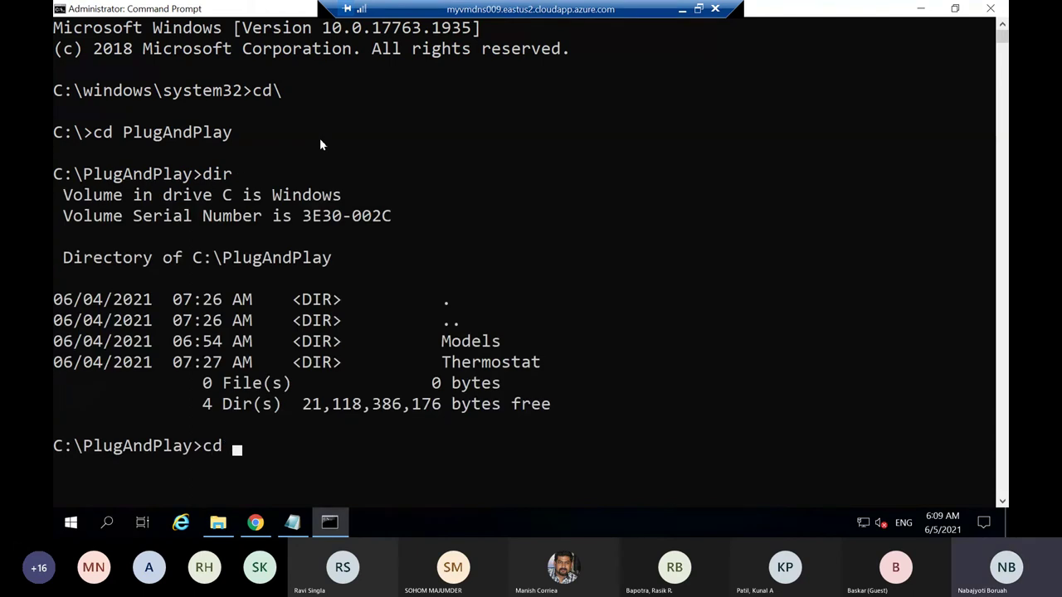
{"action": "type", "text": "th"}
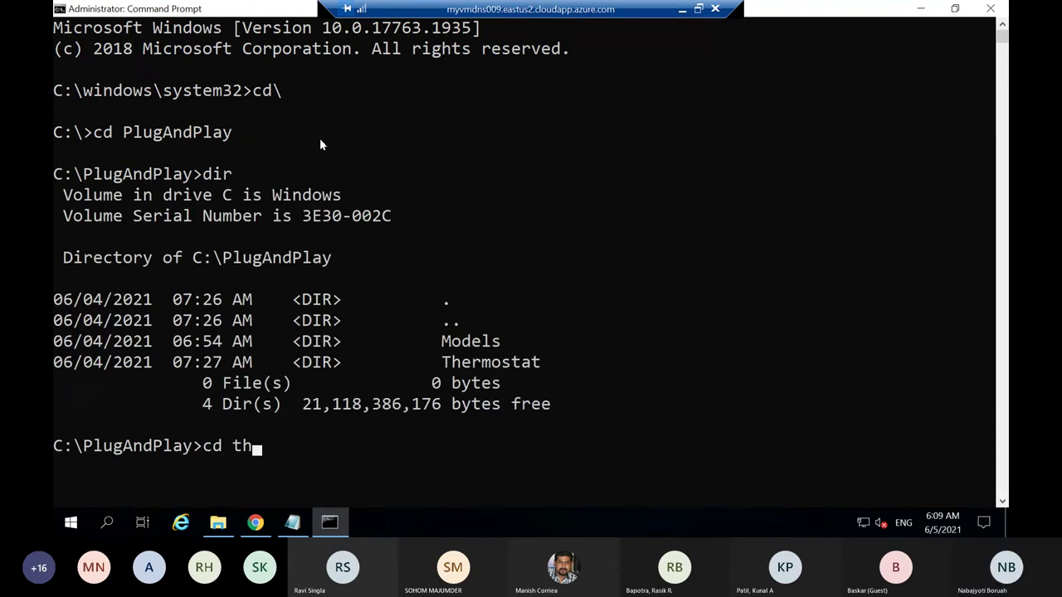
{"action": "key", "text": "Tab"}
{"action": "key", "text": "Return"}
{"action": "type", "text": "cl"}
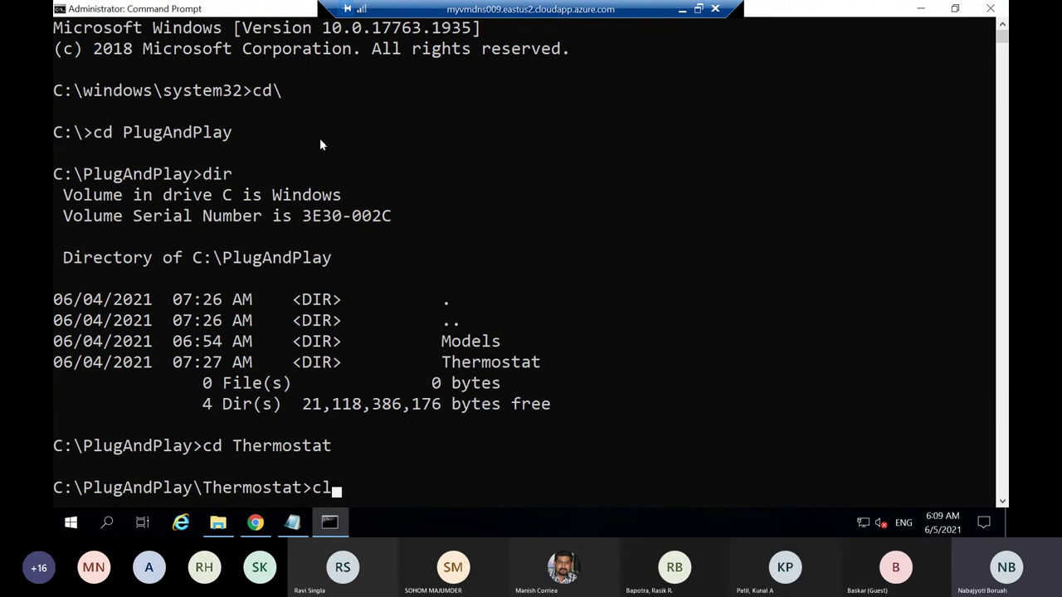
{"action": "type", "text": "s"}
{"action": "key", "text": "Return"}
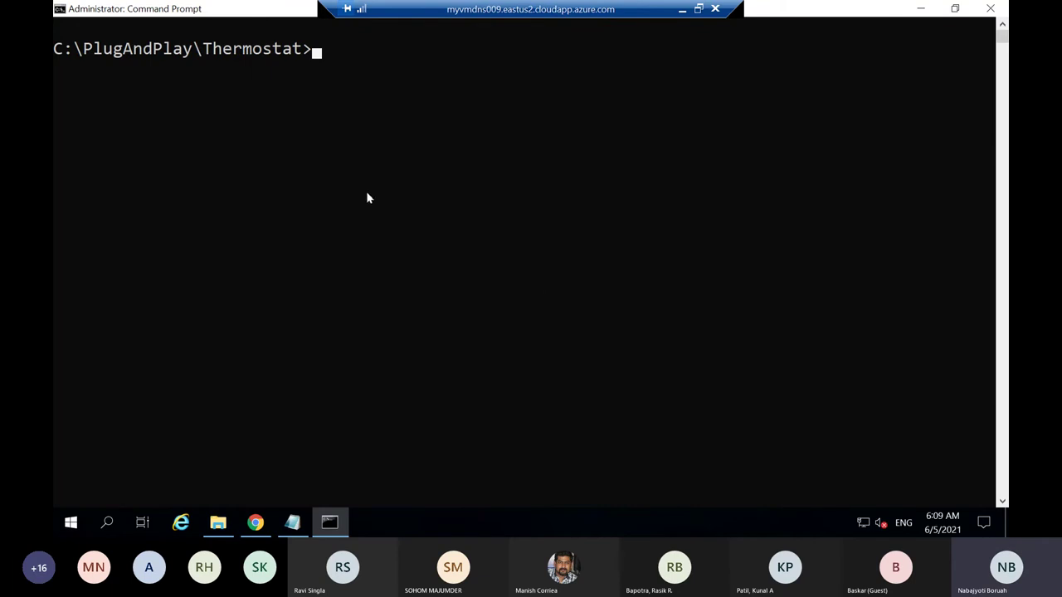
{"action": "type", "text": "dir"}
{"action": "key", "text": "Return"}
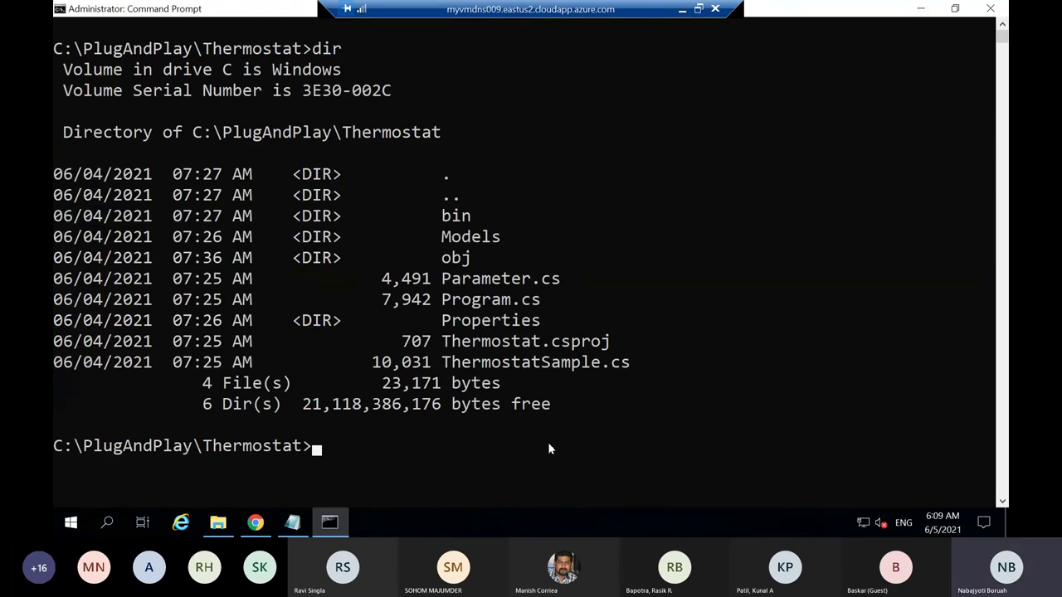
Open the current Thermostat folder in Visual Studio Code with the command code.
{"action": "type", "text": "cod"}
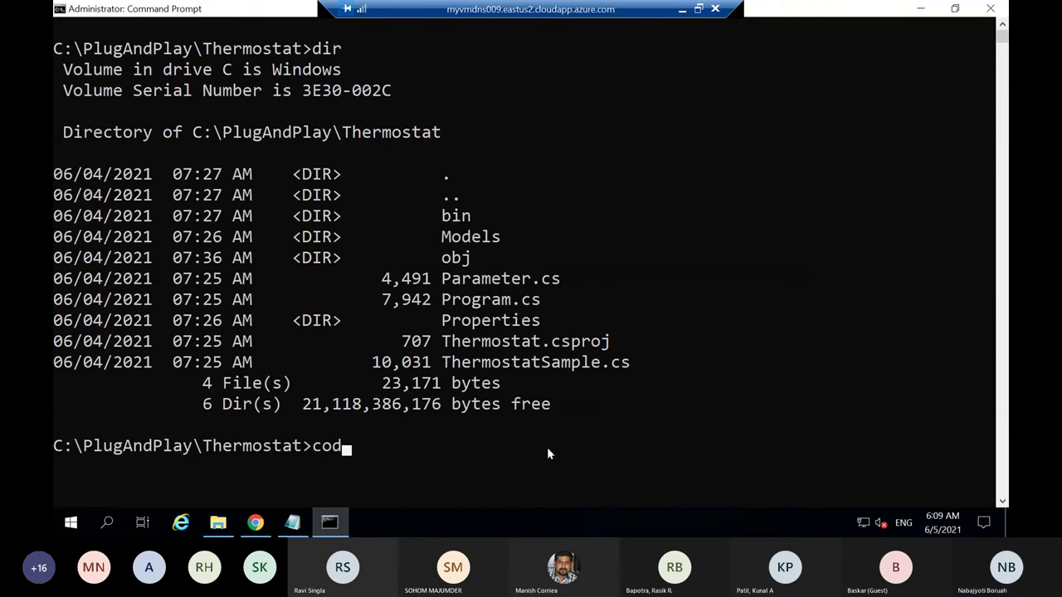
{"action": "type", "text": "e ,"}
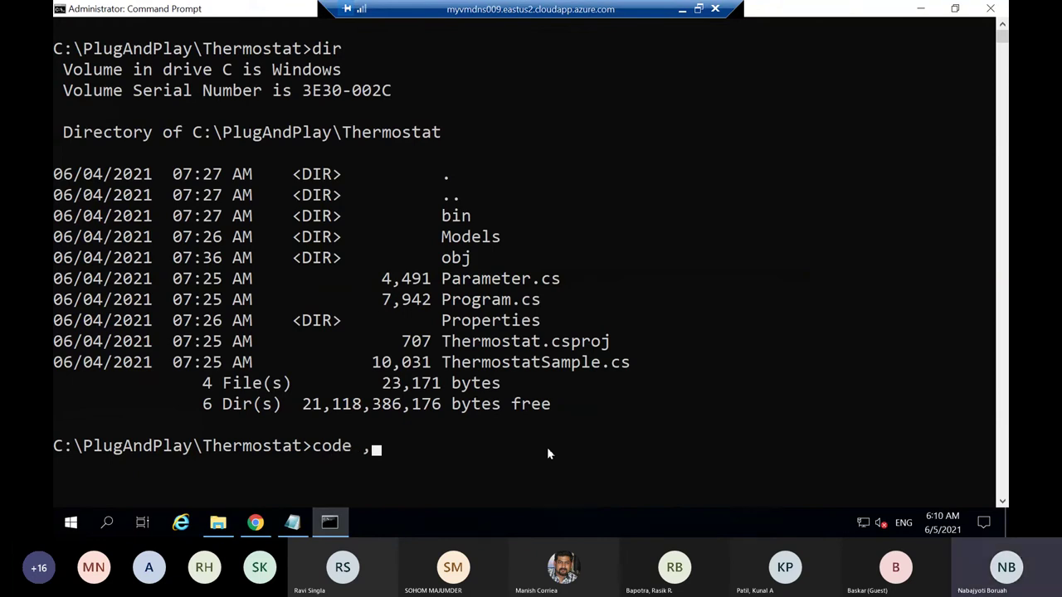
{"action": "key", "text": "BackSpace"}
{"action": "type", "text": "."}
{"action": "key", "text": "Return"}
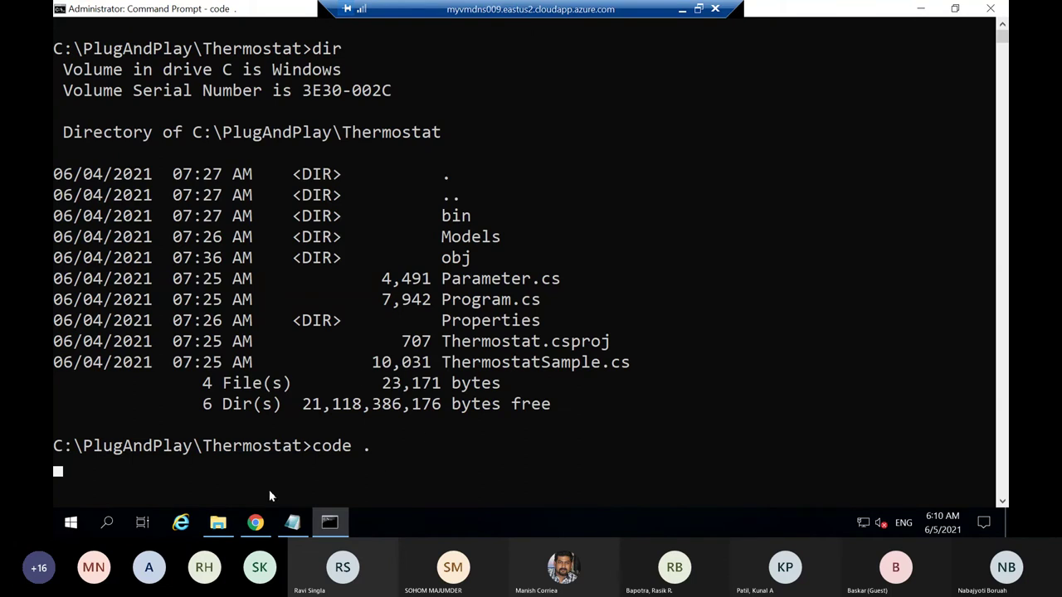
Switch to File Explorer and open the PlugAndPlay folder on the C: drive.
{"action": "left_click", "coordinate": [218, 522]}
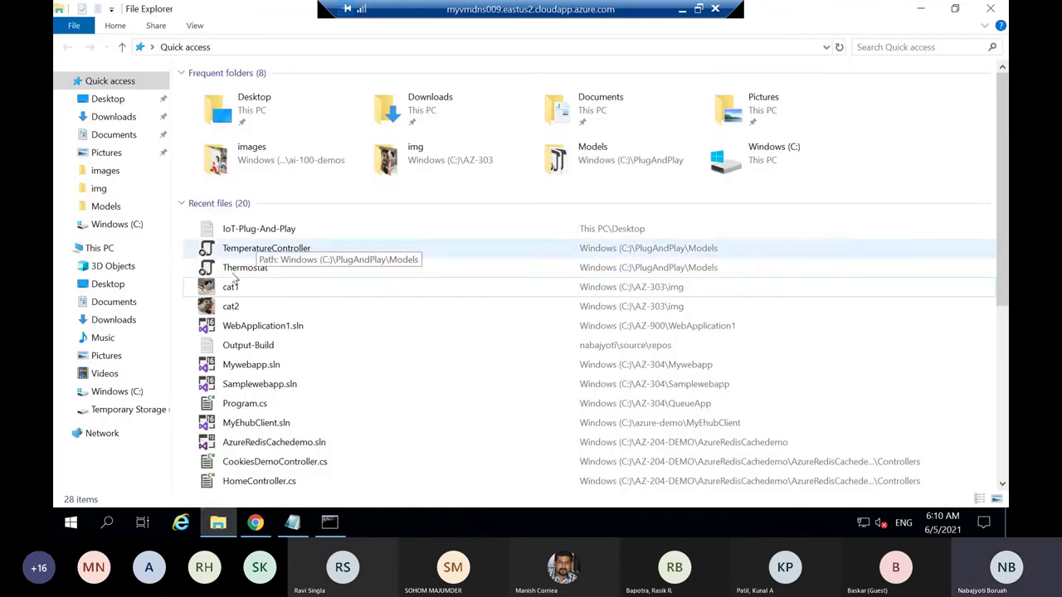
{"action": "left_click", "coordinate": [117, 224]}
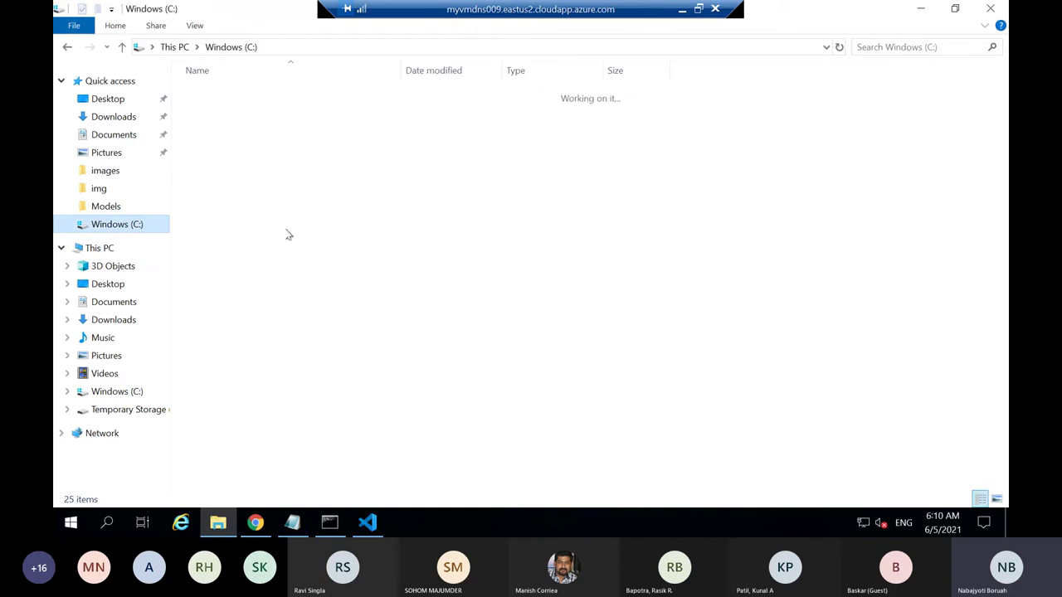
{"action": "double_click", "coordinate": [240, 346]}
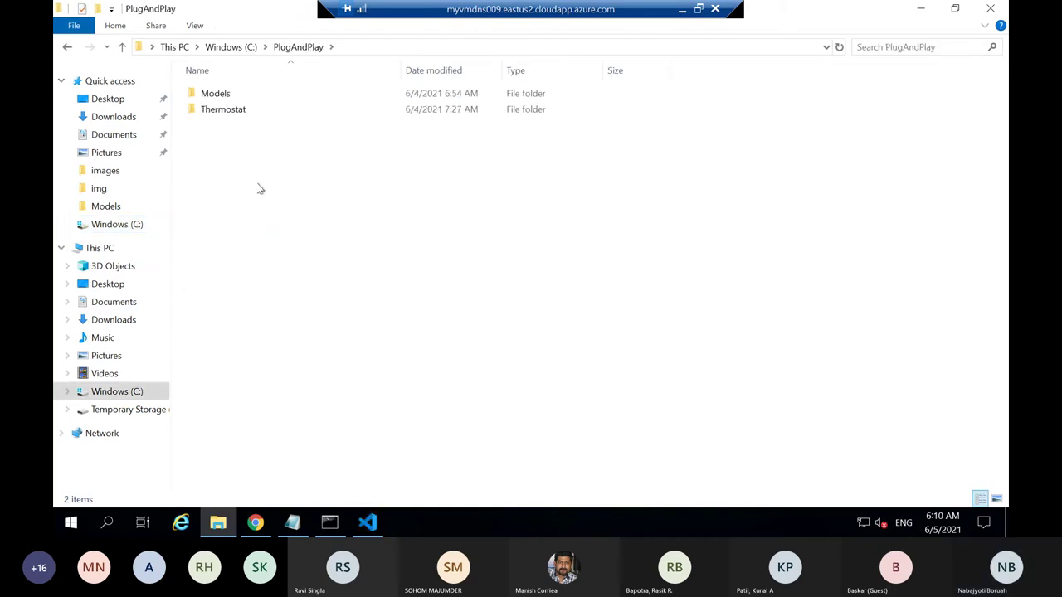
Open the Thermostat JSON file from the Models folder in Notepad and maximize its window.
{"action": "double_click", "coordinate": [222, 94]}
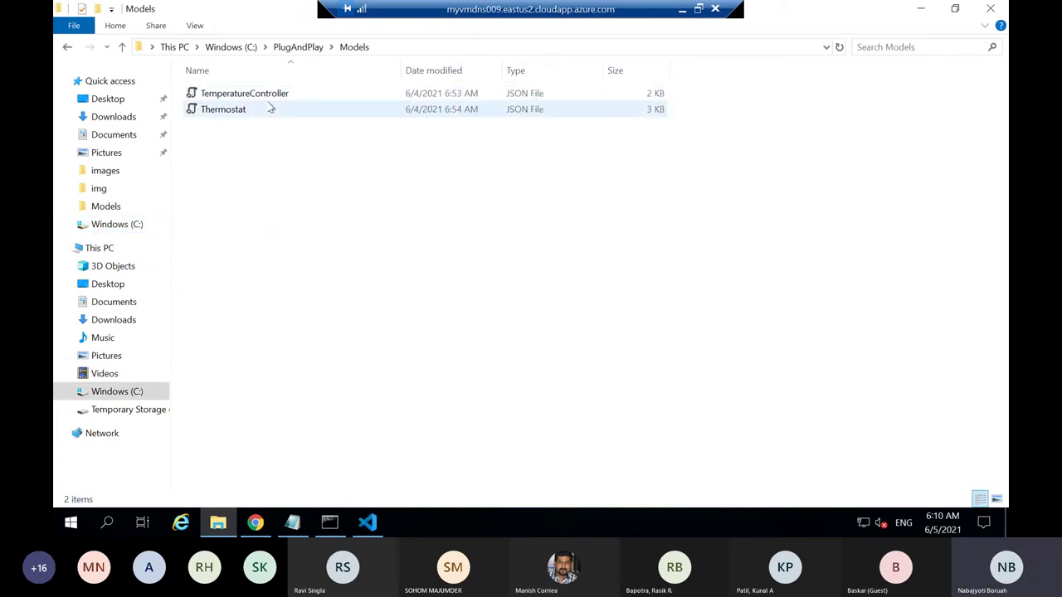
{"action": "right_click", "coordinate": [244, 109]}
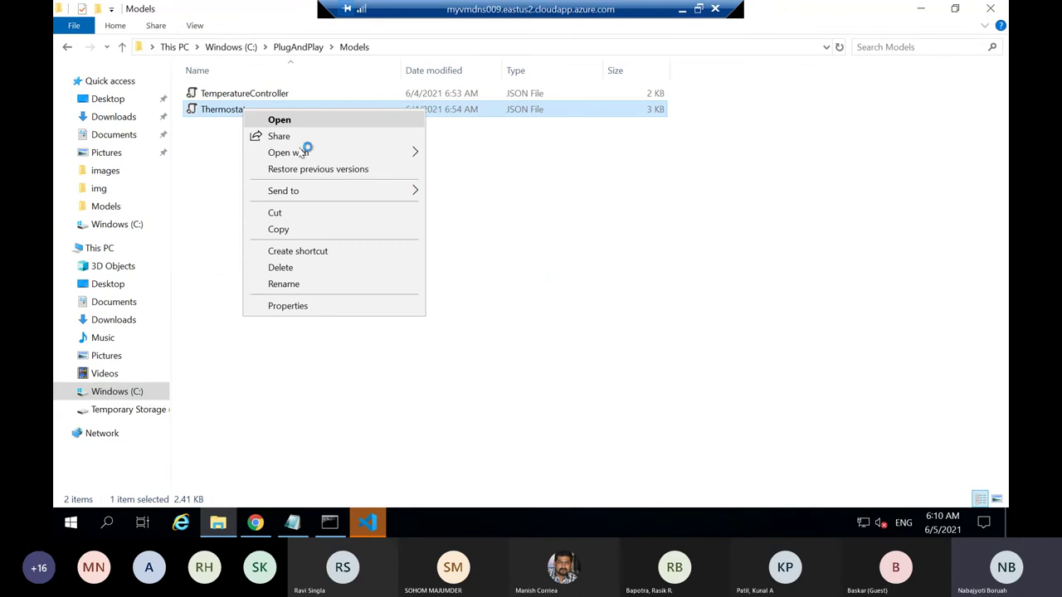
{"action": "mouse_move", "coordinate": [316, 152]}
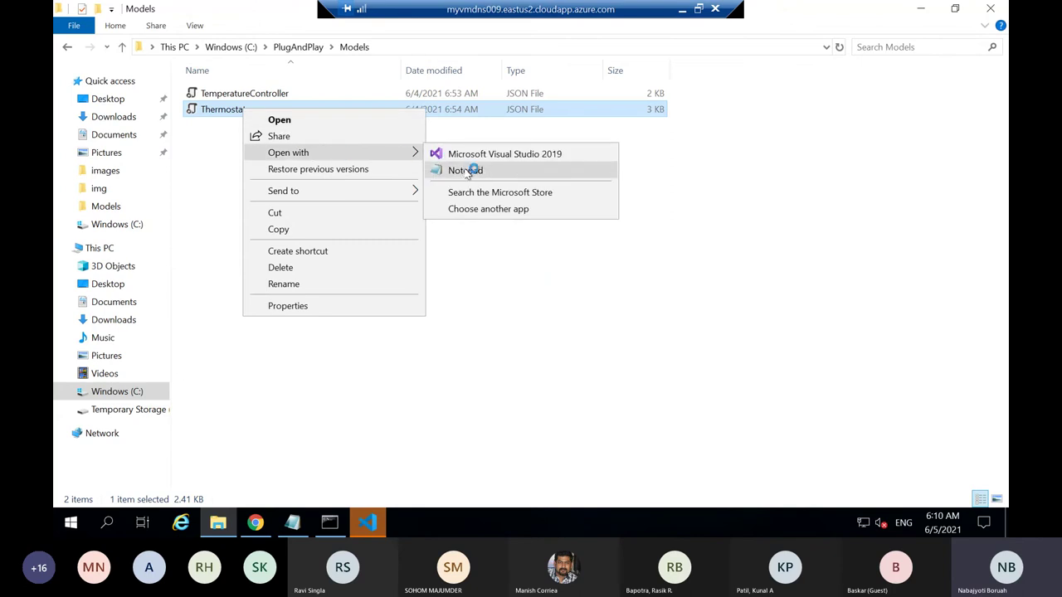
{"action": "left_click", "coordinate": [465, 170]}
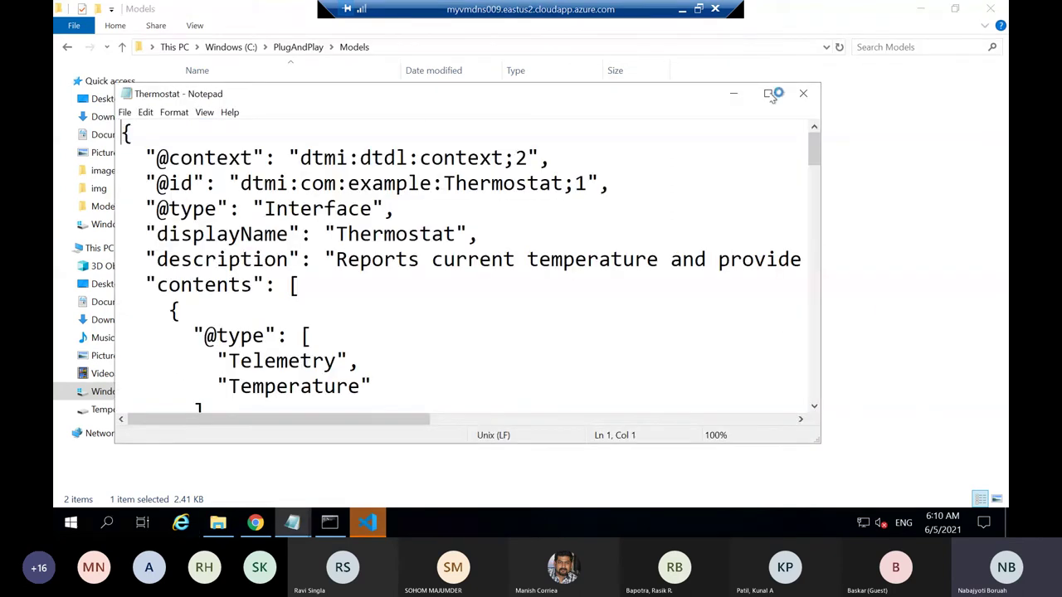
{"action": "left_click", "coordinate": [769, 94]}
Examine the Telemetry definition for temperature and the writable targetTemperature property in the Thermostat model.
{"action": "scroll", "coordinate": [293, 353], "scroll_direction": "down", "scroll_amount": 2}
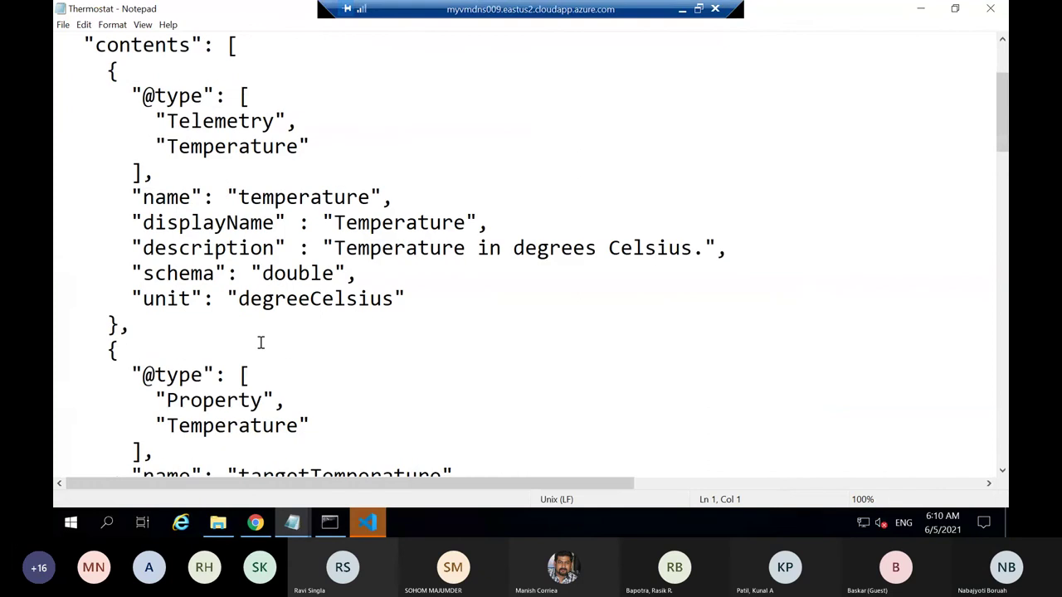
{"action": "left_click_drag", "start_coordinate": [165, 121], "coordinate": [297, 121]}
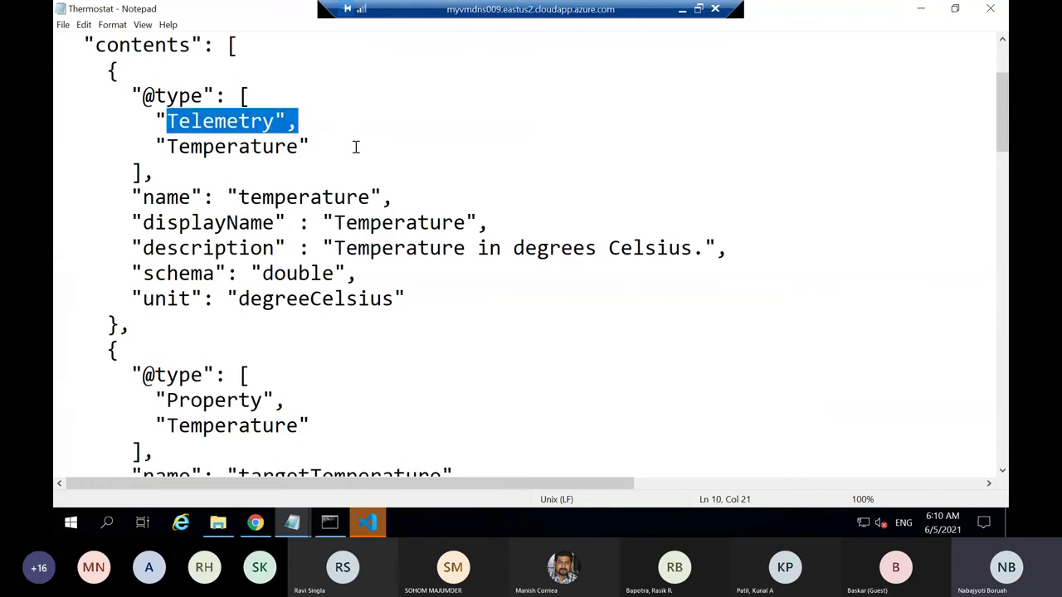
{"action": "left_click_drag", "start_coordinate": [356, 146], "coordinate": [356, 150]}
{"action": "left_click", "coordinate": [356, 171]}
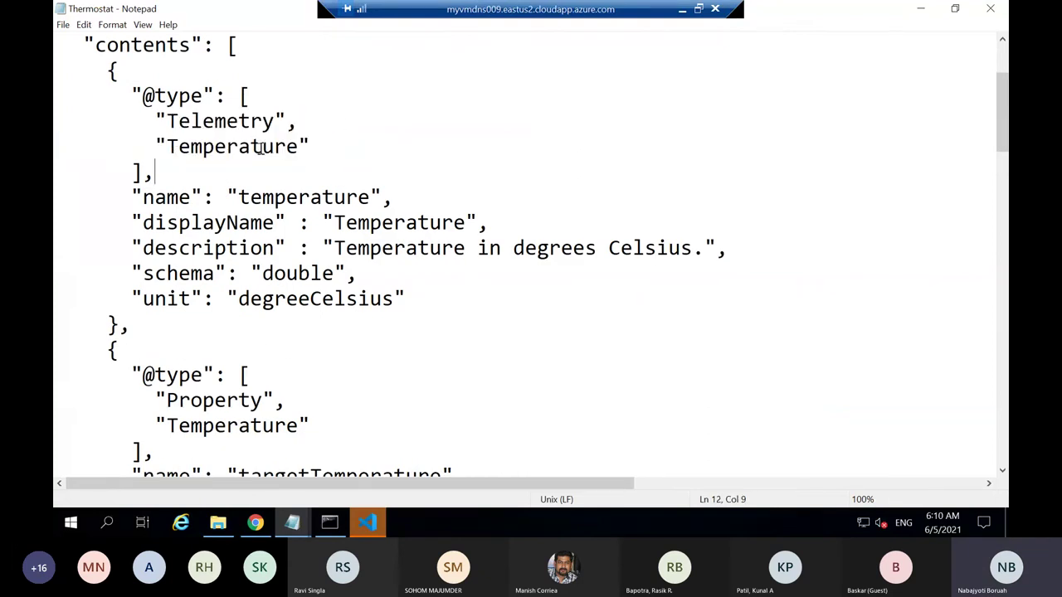
{"action": "left_click_drag", "start_coordinate": [177, 147], "coordinate": [340, 163]}
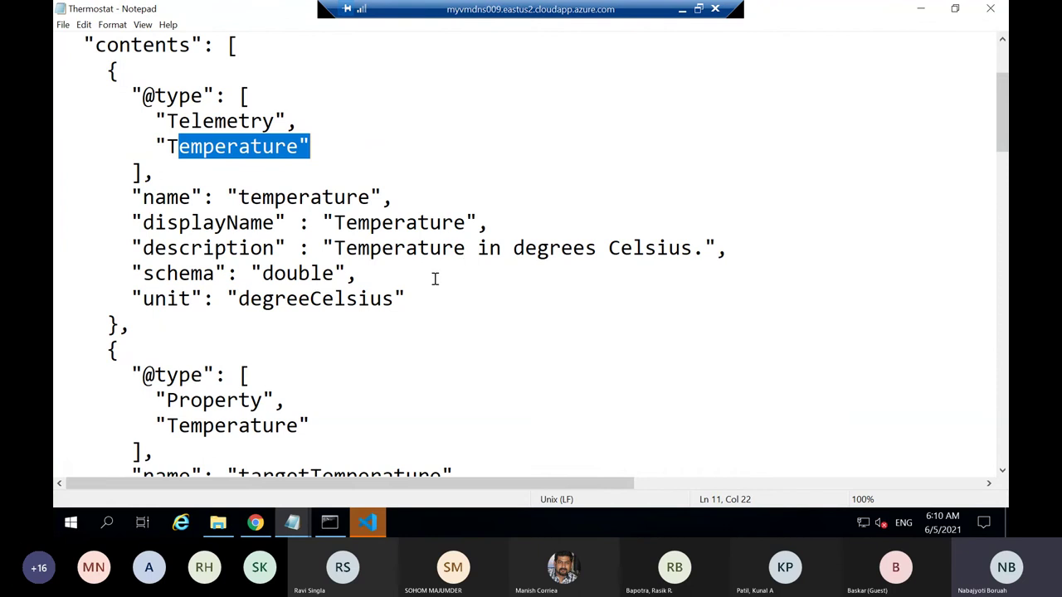
{"action": "scroll", "coordinate": [435, 287], "scroll_direction": "down", "scroll_amount": 2}
{"action": "scroll", "coordinate": [435, 287], "scroll_direction": "down", "scroll_amount": 2}
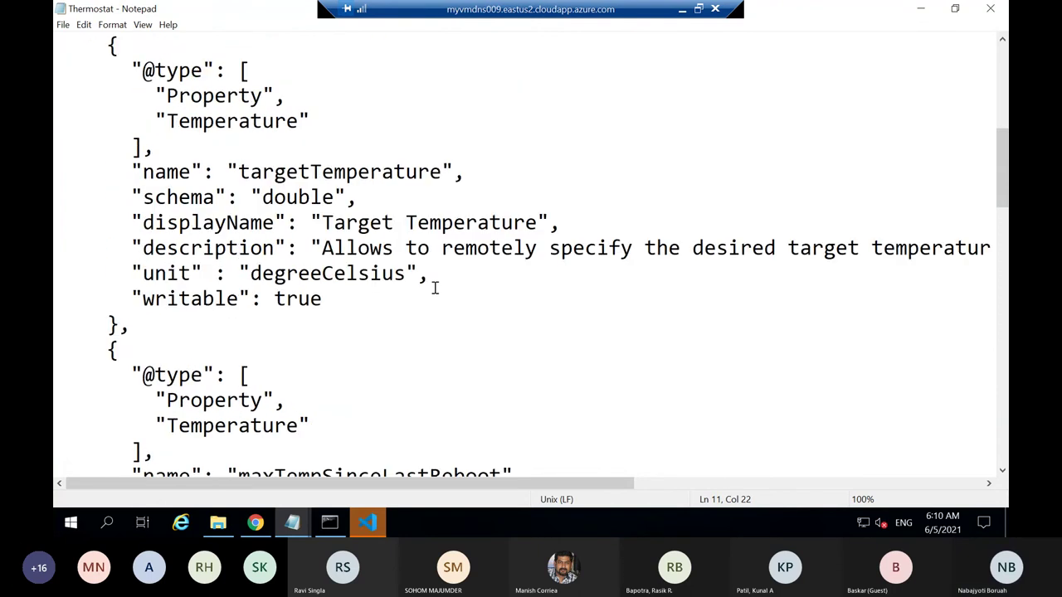
{"action": "scroll", "coordinate": [434, 290], "scroll_direction": "down", "scroll_amount": 1}
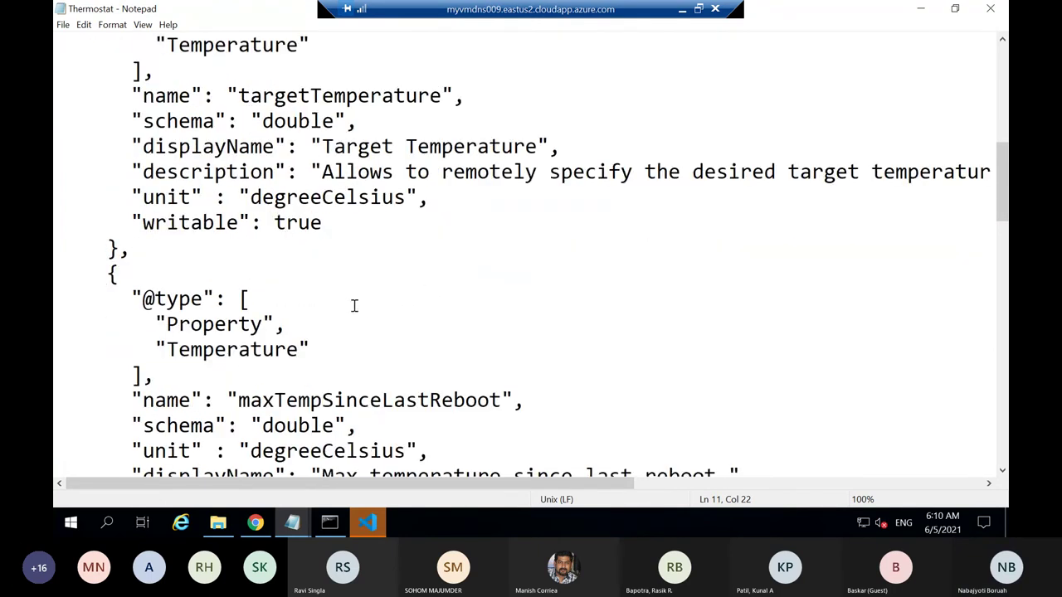
Examine the maxTempSinceLastReboot property and the getMaxMinReport command with its request and response schema.
{"action": "scroll", "coordinate": [353, 304], "scroll_direction": "down", "scroll_amount": 4}
{"action": "left_click_drag", "start_coordinate": [167, 173], "coordinate": [572, 199]}
{"action": "scroll", "coordinate": [473, 310], "scroll_direction": "down", "scroll_amount": 2}
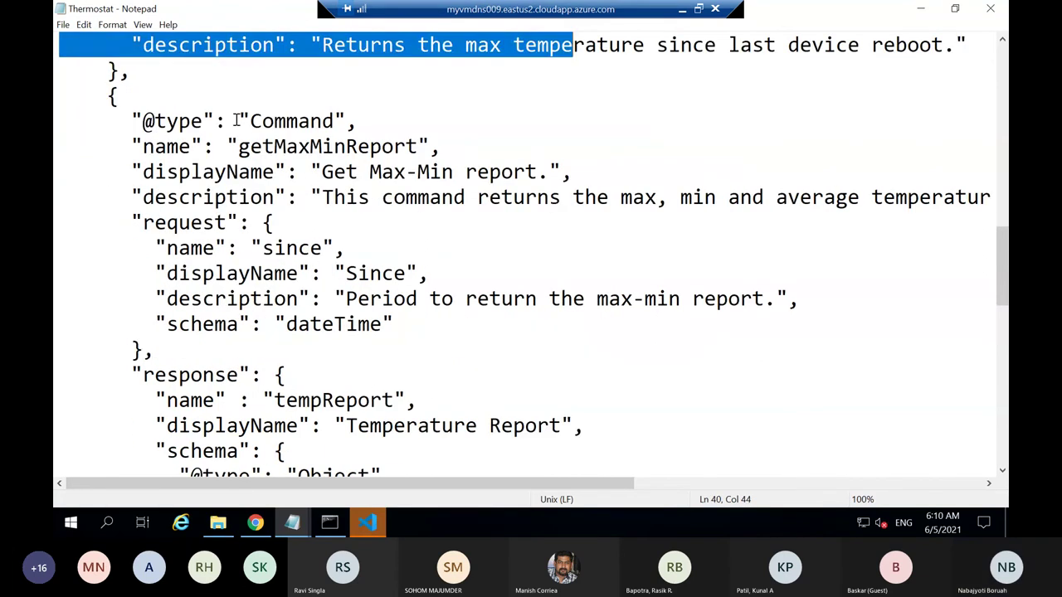
{"action": "left_click_drag", "start_coordinate": [227, 122], "coordinate": [393, 130]}
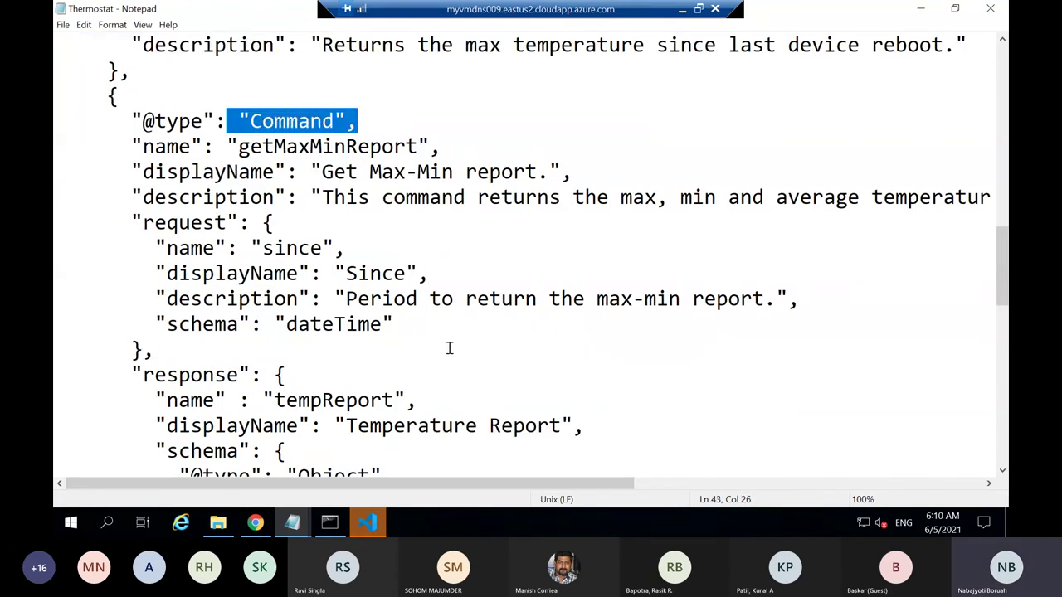
{"action": "scroll", "coordinate": [390, 315], "scroll_direction": "down", "scroll_amount": 1}
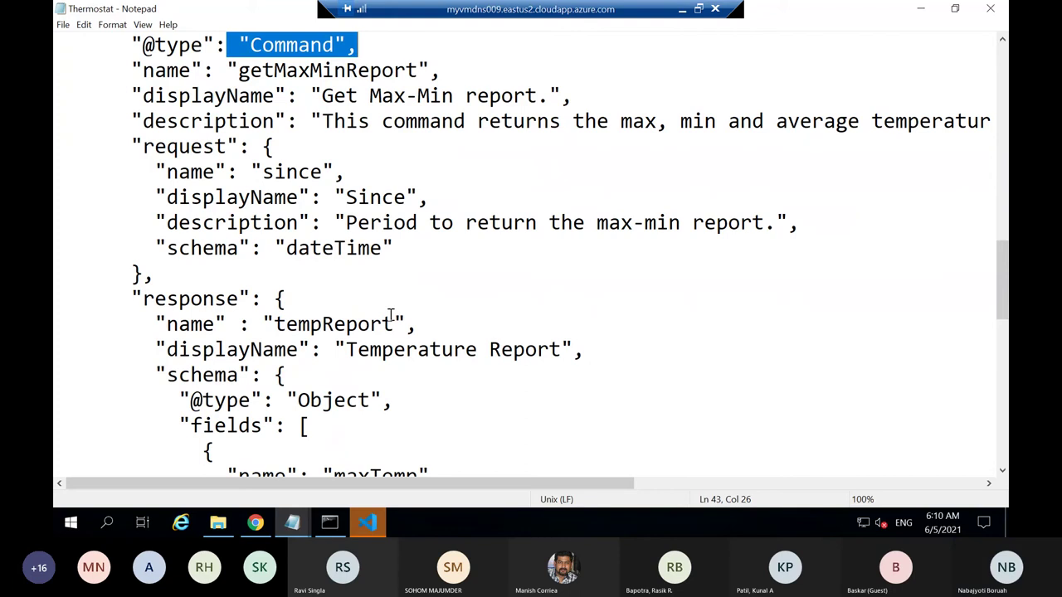
{"action": "scroll", "coordinate": [390, 315], "scroll_direction": "up", "scroll_amount": 2}
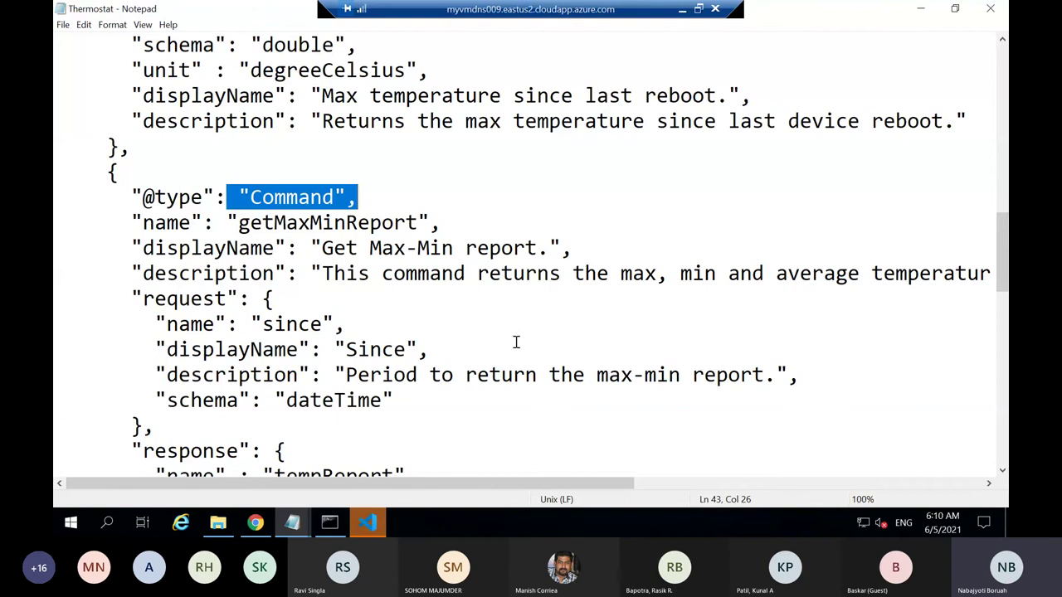
{"action": "scroll", "coordinate": [515, 342], "scroll_direction": "down", "scroll_amount": 1}
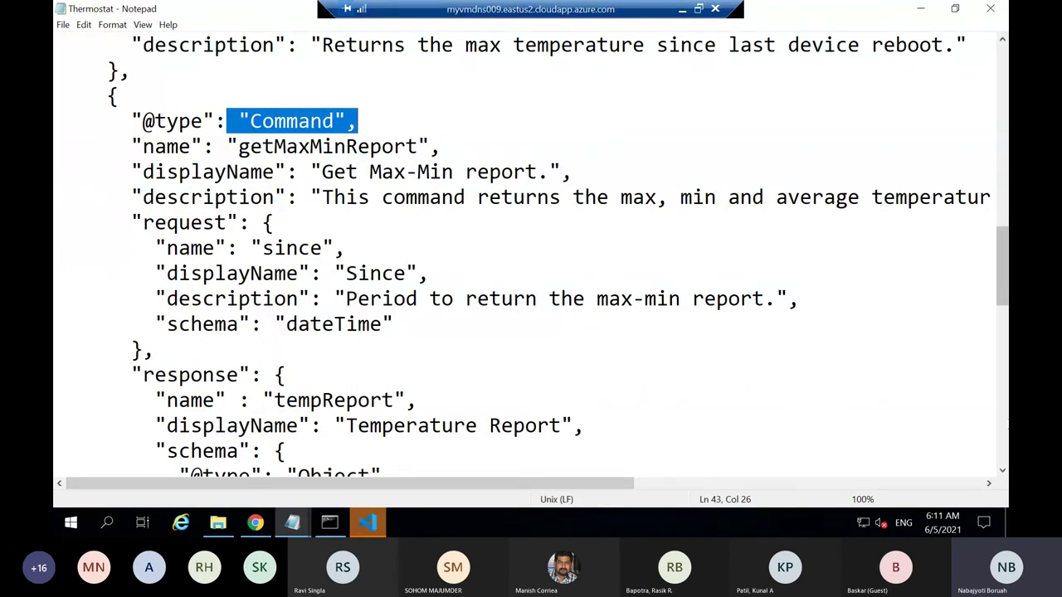
{"action": "scroll", "coordinate": [310, 249], "scroll_direction": "down", "scroll_amount": 5}
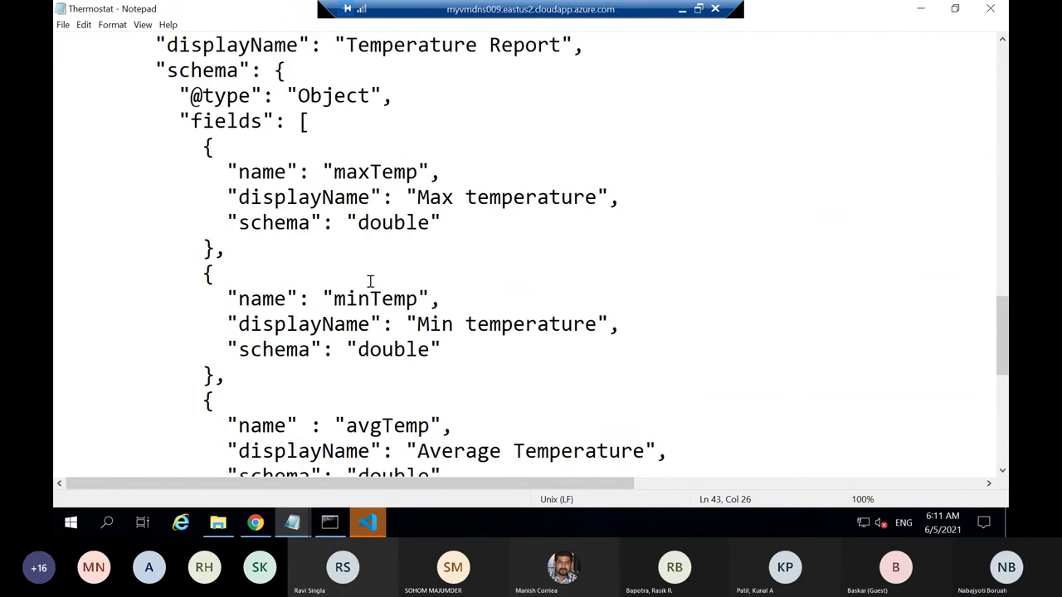
Review the whole Thermostat model again, comparing its telemetry, property and command sections from the interface header to the end.
{"action": "scroll", "coordinate": [375, 283], "scroll_direction": "up", "scroll_amount": 9}
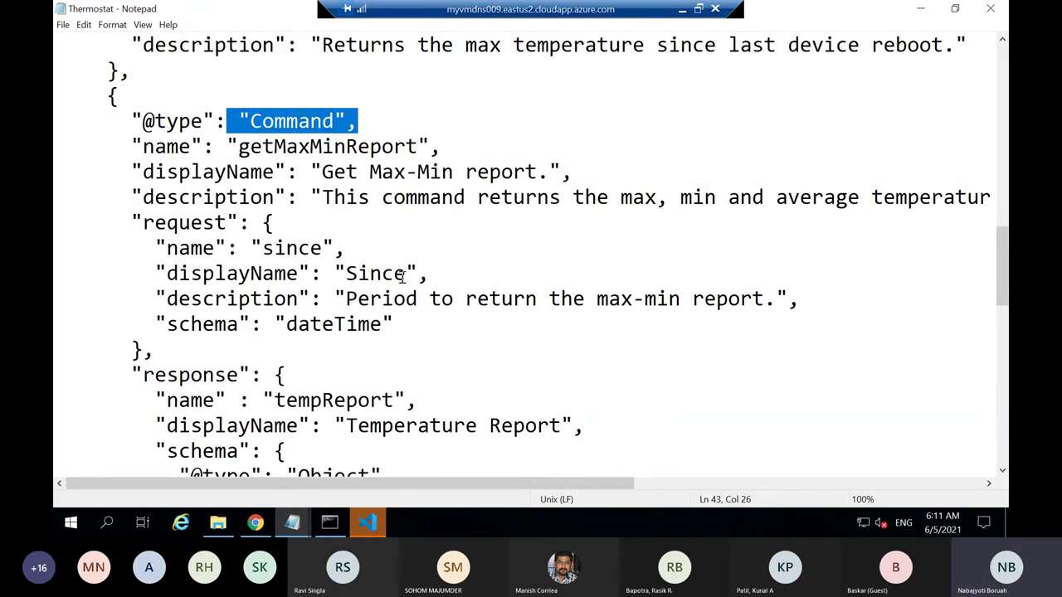
{"action": "scroll", "coordinate": [411, 277], "scroll_direction": "up", "scroll_amount": 9}
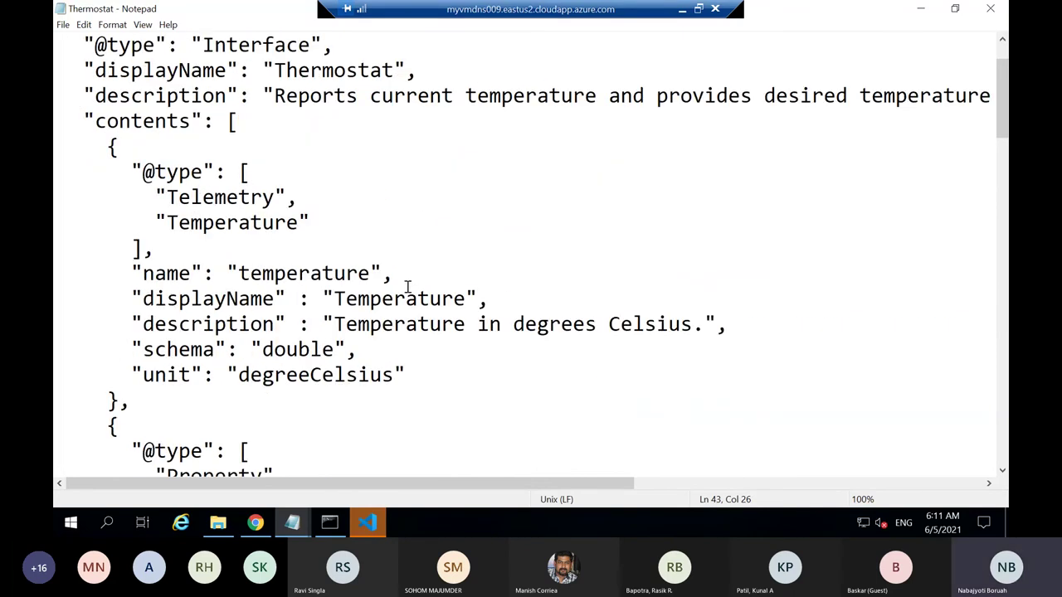
{"action": "scroll", "coordinate": [410, 278], "scroll_direction": "down", "scroll_amount": 12}
{"action": "scroll", "coordinate": [405, 290], "scroll_direction": "down", "scroll_amount": 12}
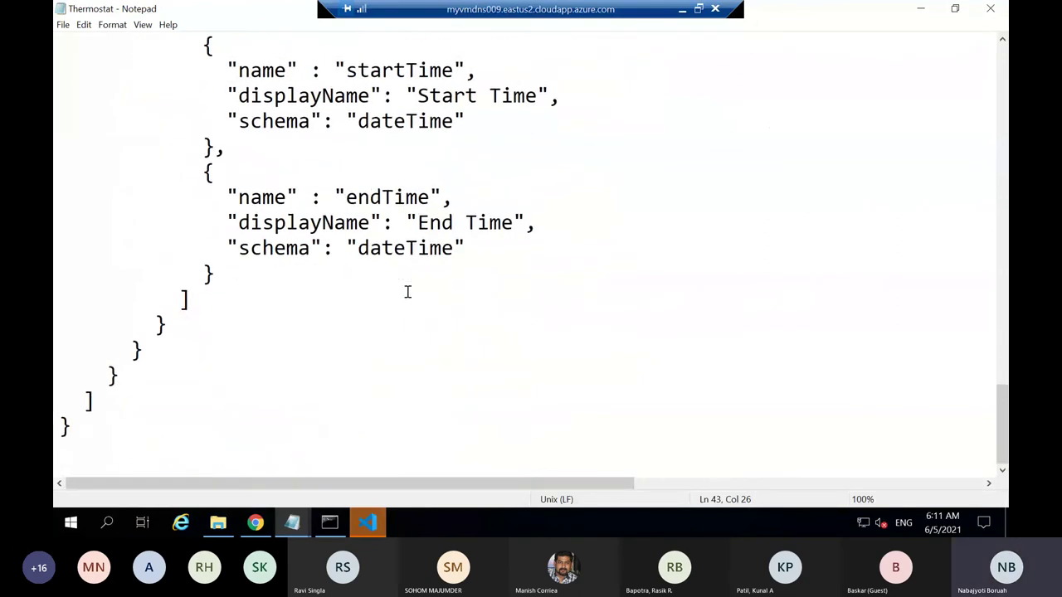
{"action": "scroll", "coordinate": [408, 291], "scroll_direction": "up", "scroll_amount": 9}
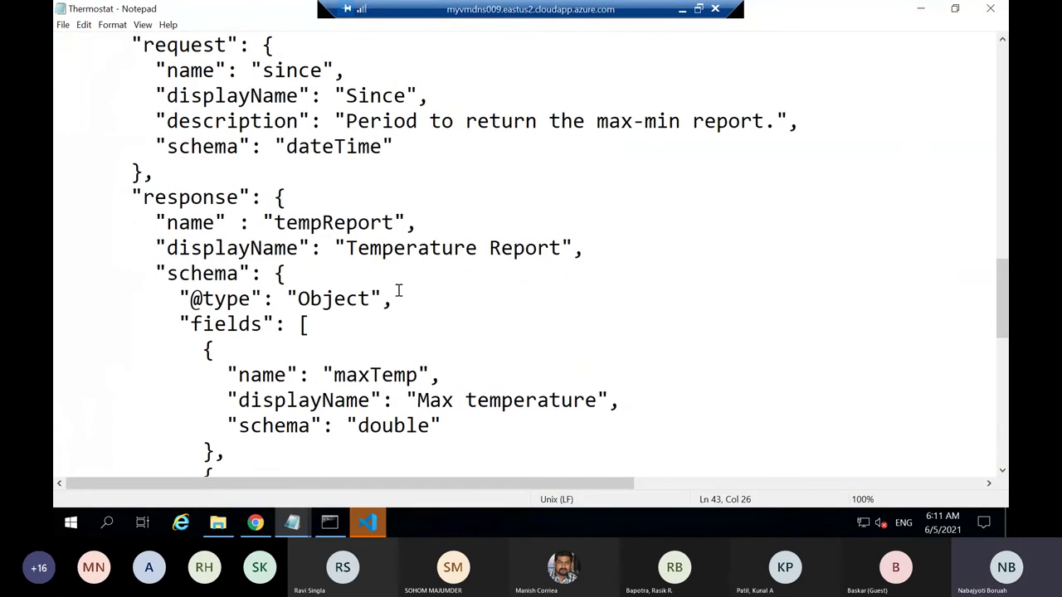
{"action": "scroll", "coordinate": [399, 292], "scroll_direction": "up", "scroll_amount": 5}
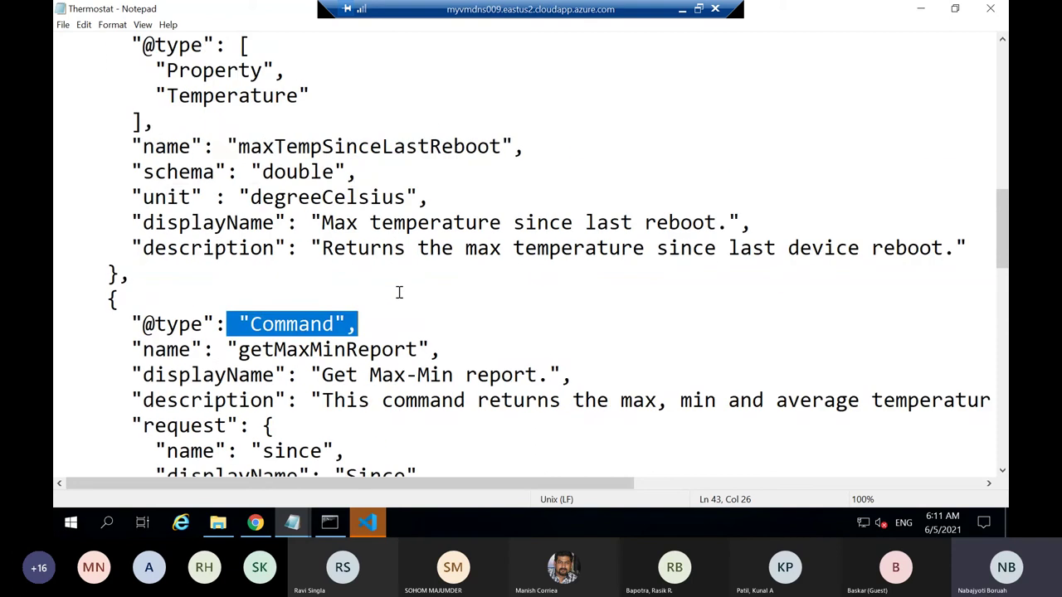
{"action": "scroll", "coordinate": [399, 294], "scroll_direction": "up", "scroll_amount": 4}
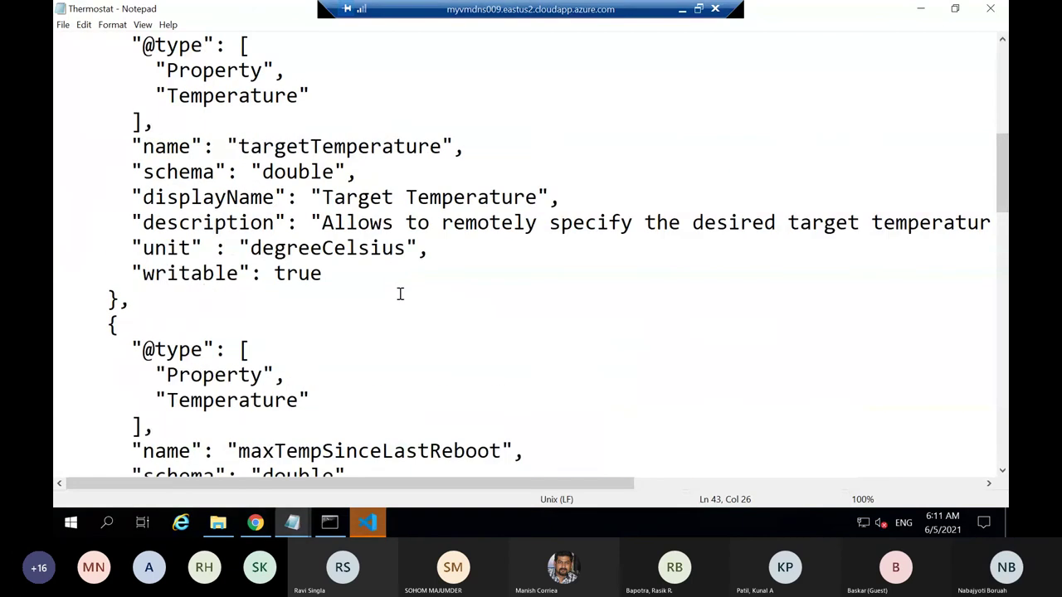
{"action": "scroll", "coordinate": [399, 294], "scroll_direction": "up", "scroll_amount": 4}
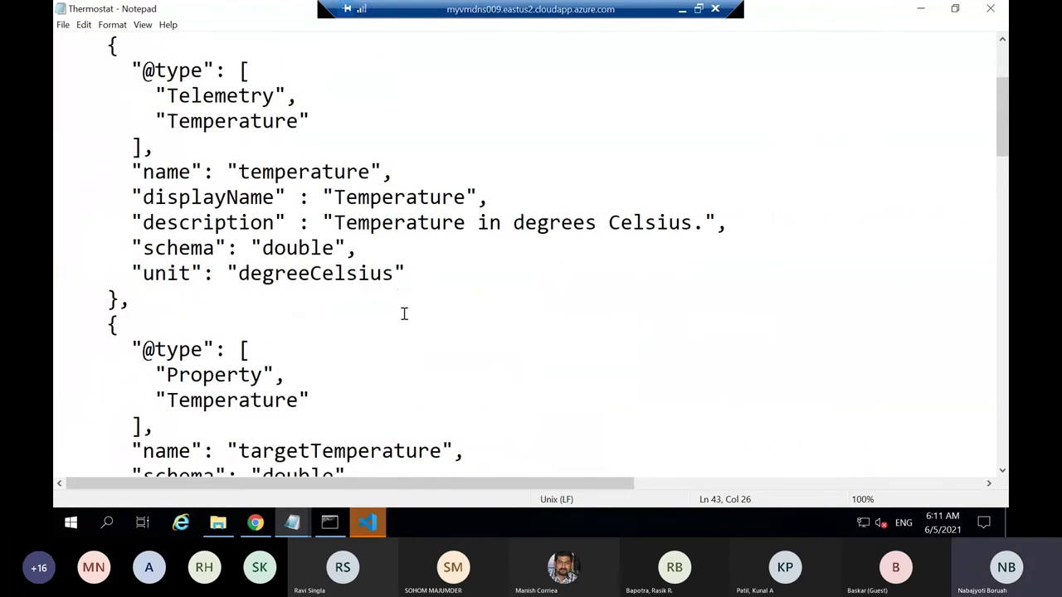
{"action": "left_click_drag", "start_coordinate": [168, 402], "coordinate": [382, 401]}
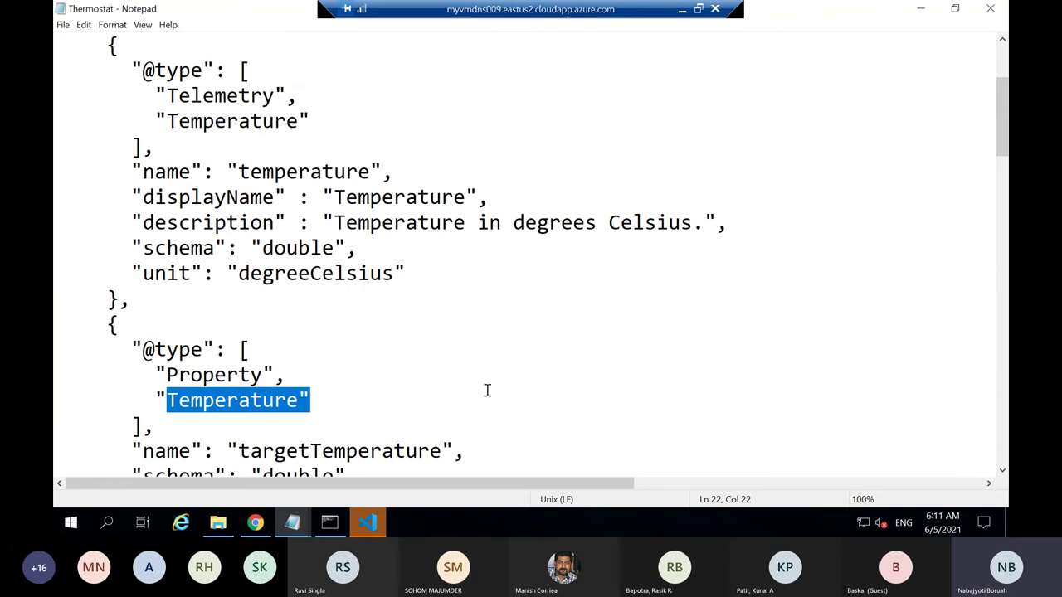
{"action": "scroll", "coordinate": [488, 387], "scroll_direction": "down", "scroll_amount": 3}
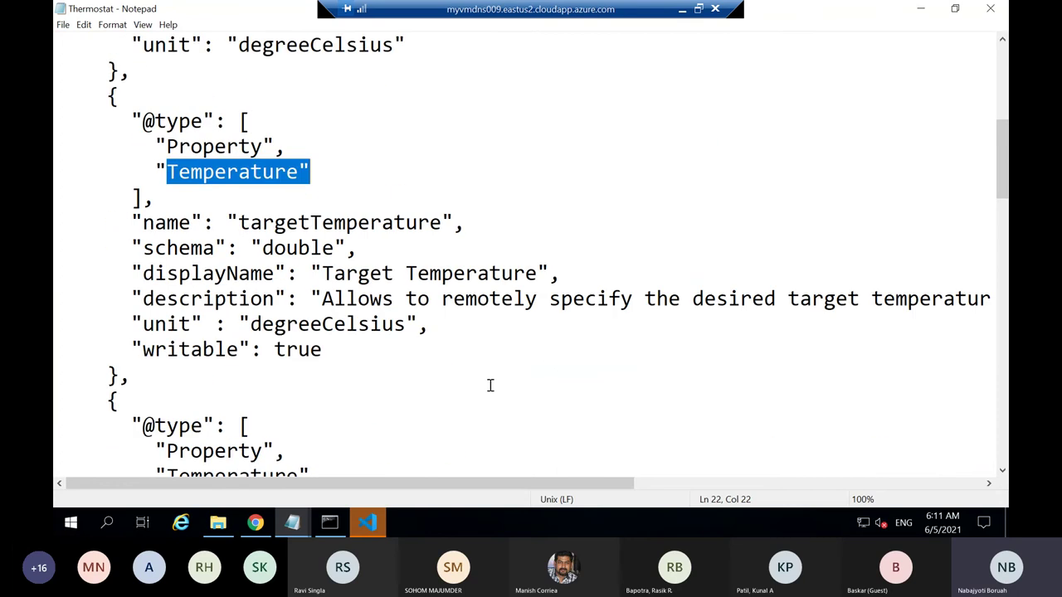
{"action": "scroll", "coordinate": [994, 98], "scroll_direction": "up", "scroll_amount": 4}
{"action": "scroll", "coordinate": [1000, 50], "scroll_direction": "up", "scroll_amount": 1}
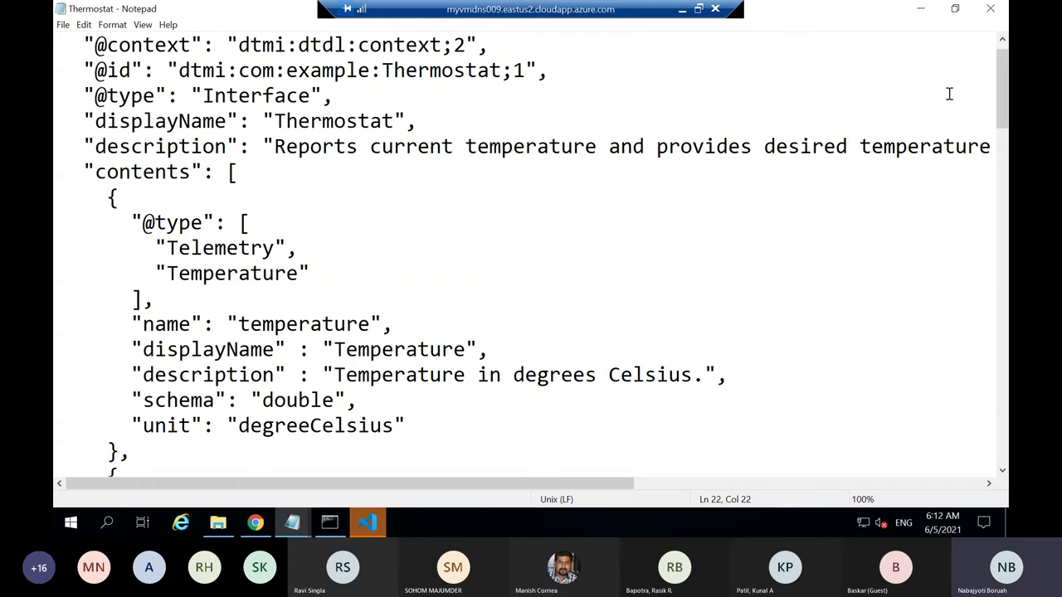
Close the Thermostat model file and switch to the Thermostat project in Visual Studio Code.
{"action": "left_click", "coordinate": [991, 10]}
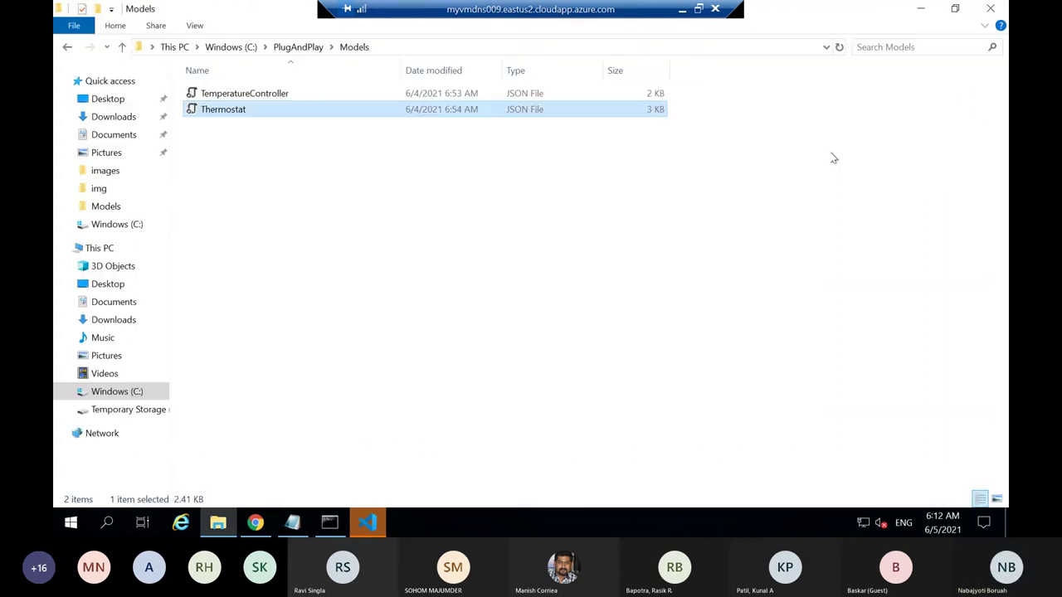
{"action": "left_click", "coordinate": [557, 301]}
{"action": "left_click", "coordinate": [365, 523]}
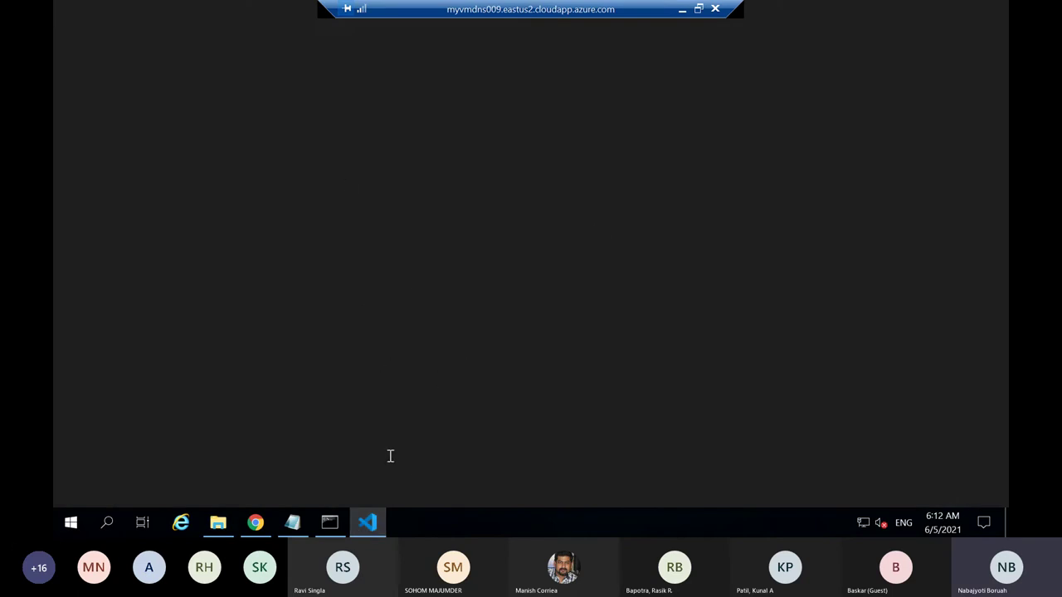
{"action": "mouse_move", "coordinate": [369, 519]}
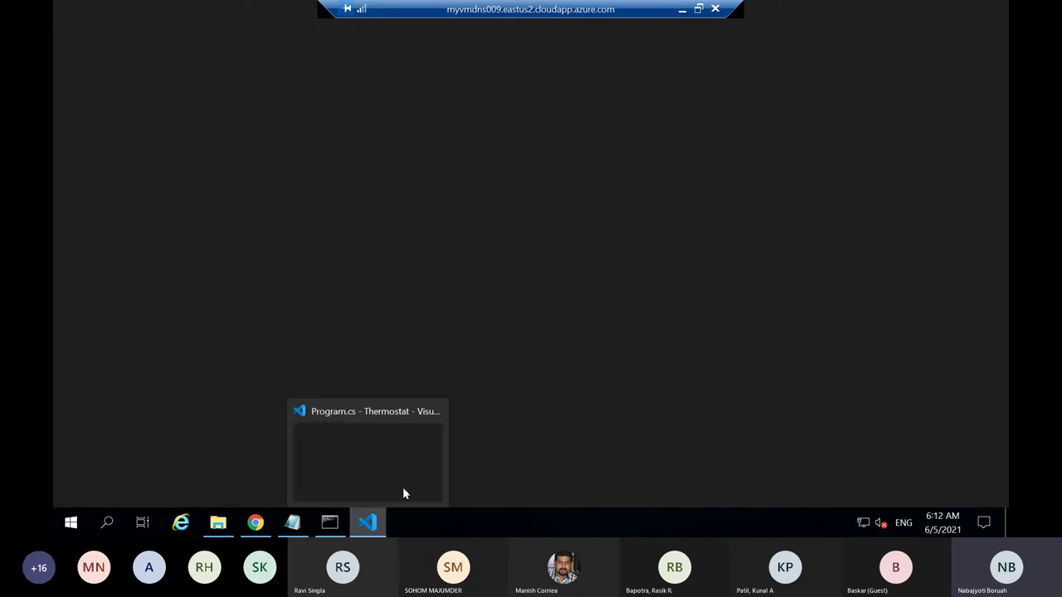
{"action": "left_click", "coordinate": [712, 201]}
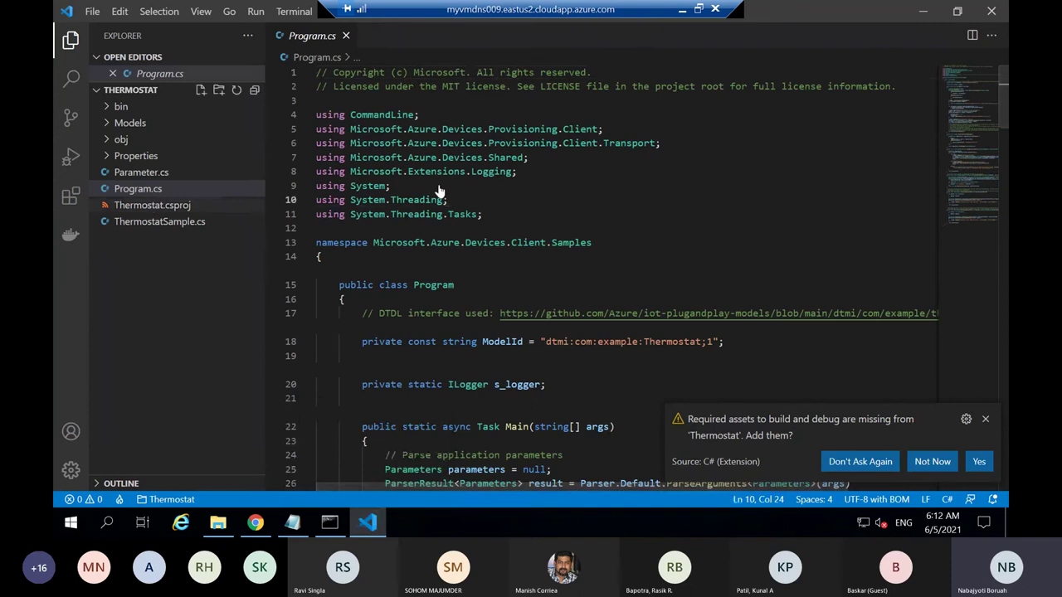
Dismiss the missing build assets prompt for now and look through Program.cs, from argument parsing to both InitializeDeviceClient methods.
{"action": "scroll", "coordinate": [762, 266], "scroll_direction": "down", "scroll_amount": 5}
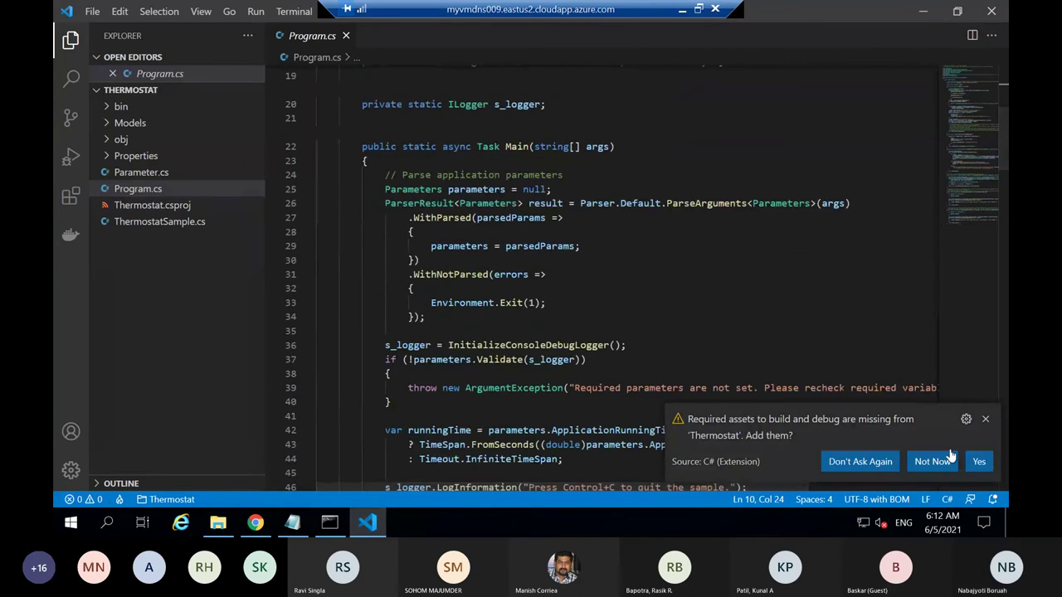
{"action": "left_click", "coordinate": [920, 454]}
{"action": "scroll", "coordinate": [589, 237], "scroll_direction": "down", "scroll_amount": 15}
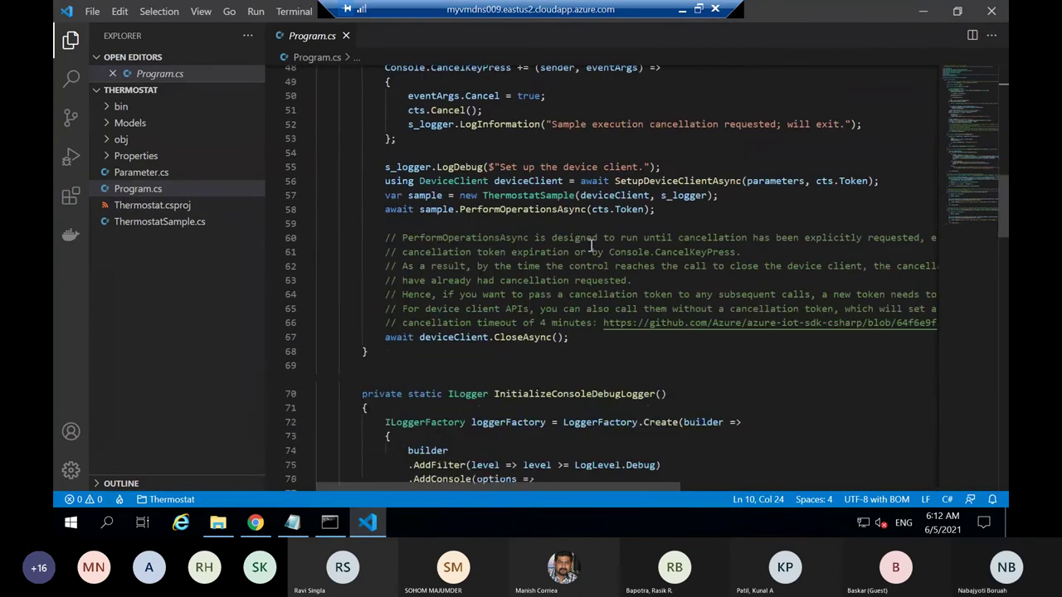
{"action": "scroll", "coordinate": [599, 243], "scroll_direction": "down", "scroll_amount": 20}
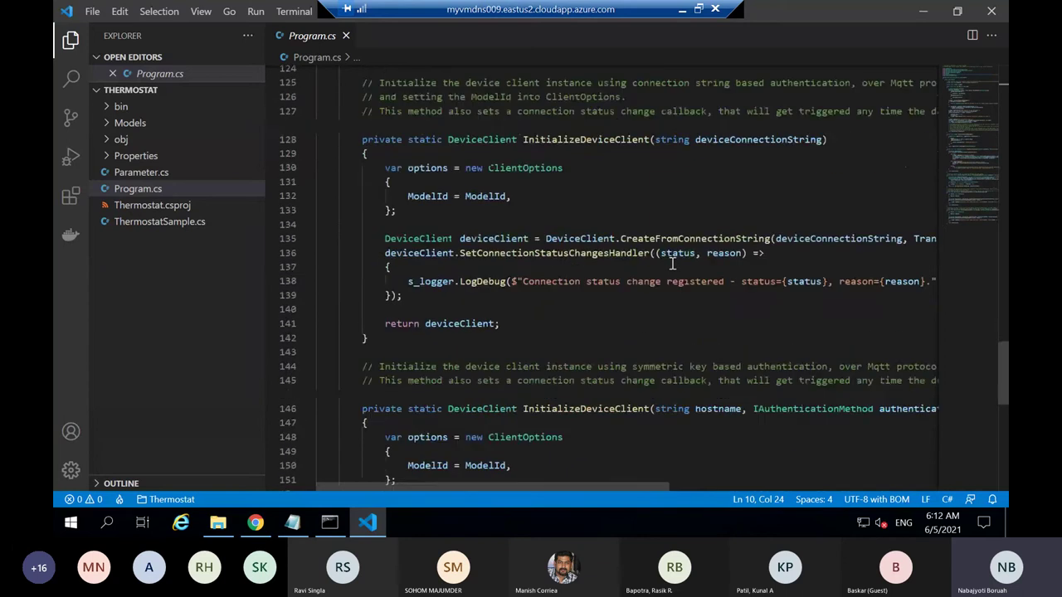
{"action": "scroll", "coordinate": [672, 265], "scroll_direction": "down", "scroll_amount": 3}
{"action": "scroll", "coordinate": [672, 257], "scroll_direction": "up", "scroll_amount": 15}
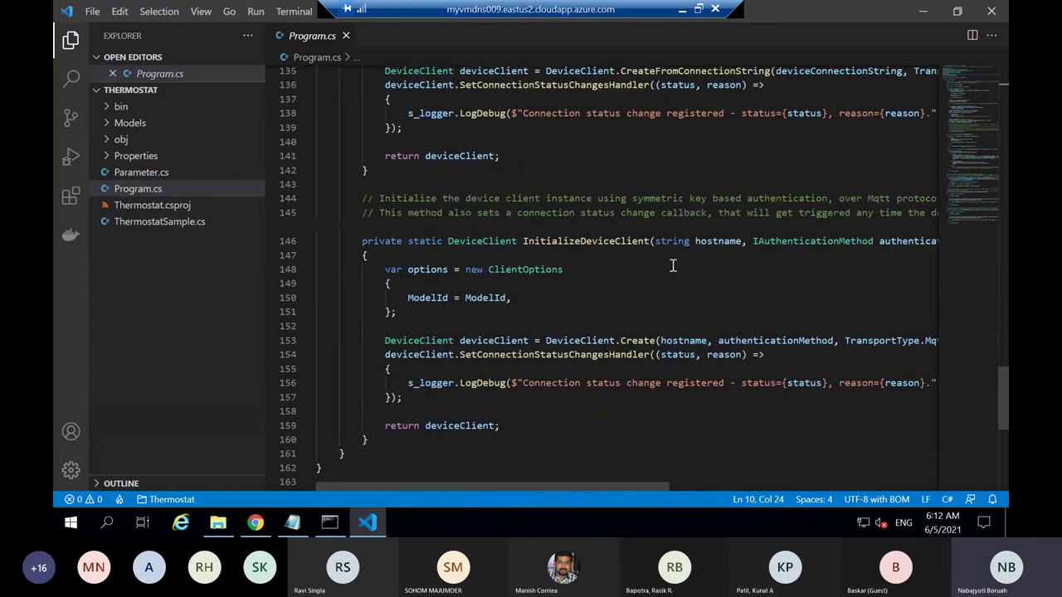
{"action": "scroll", "coordinate": [672, 253], "scroll_direction": "up", "scroll_amount": 20}
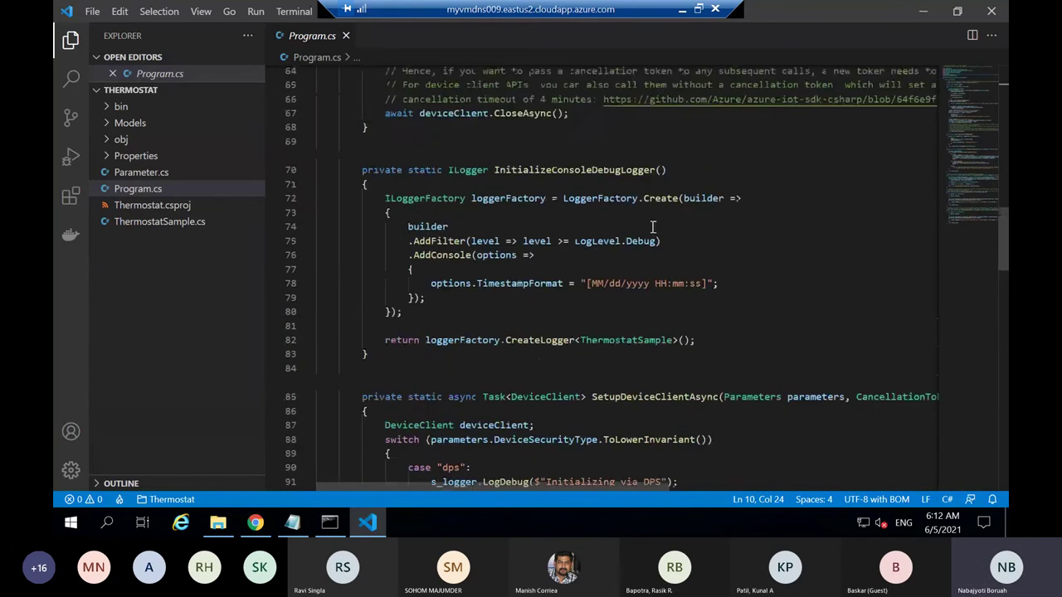
{"action": "scroll", "coordinate": [701, 240], "scroll_direction": "up", "scroll_amount": 17}
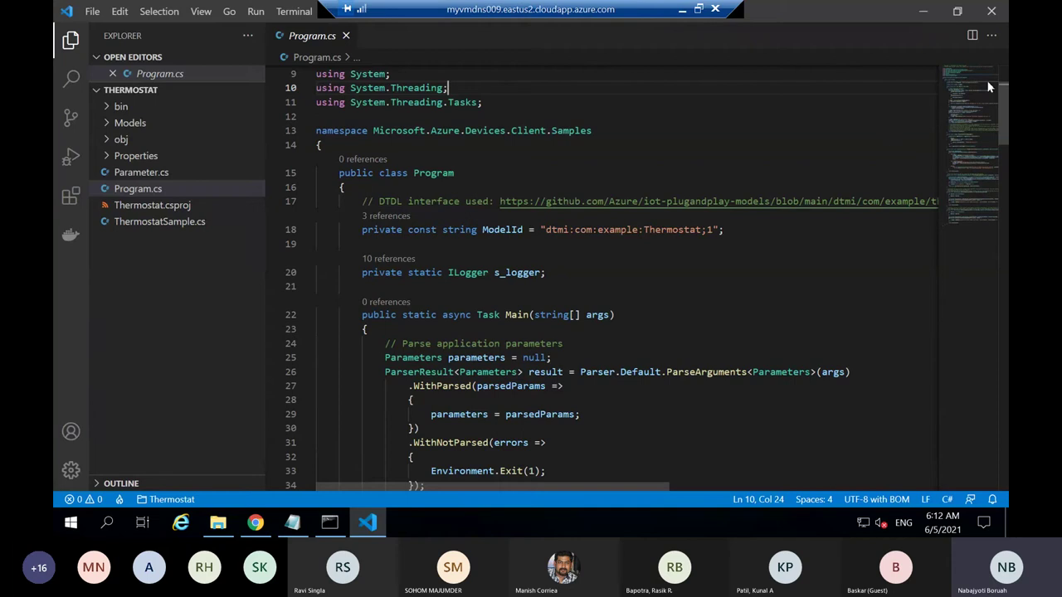
{"action": "left_click", "coordinate": [919, 10]}
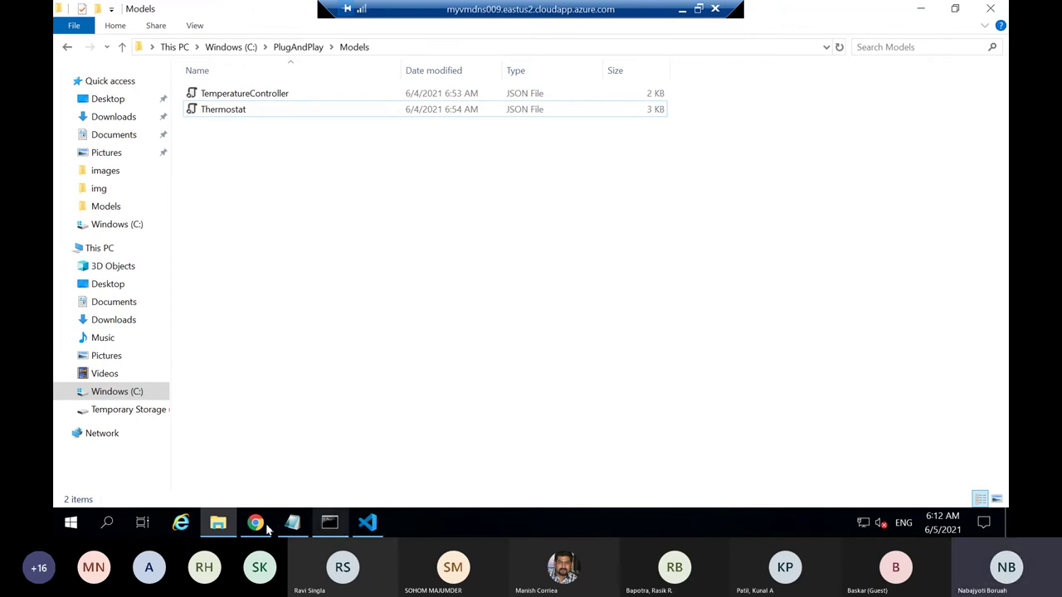
Switch to the IoT-Plug-And-Play notes and review the commands that create the resource group, IoT hub and DPS instance.
{"action": "mouse_move", "coordinate": [258, 525]}
{"action": "left_click", "coordinate": [275, 496]}
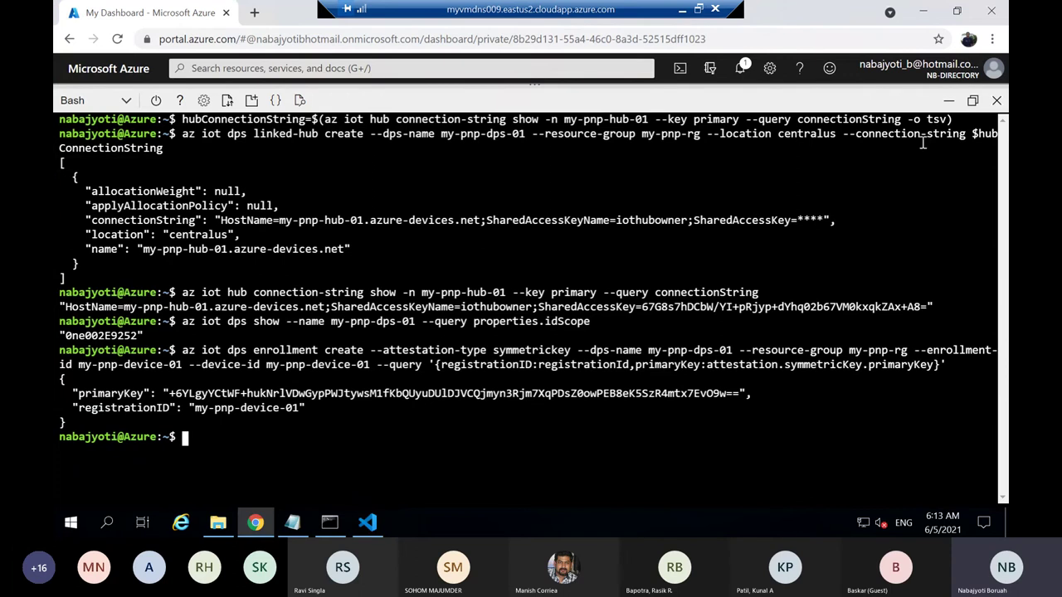
{"action": "left_click", "coordinate": [296, 528]}
{"action": "scroll", "coordinate": [319, 276], "scroll_direction": "up", "scroll_amount": 1}
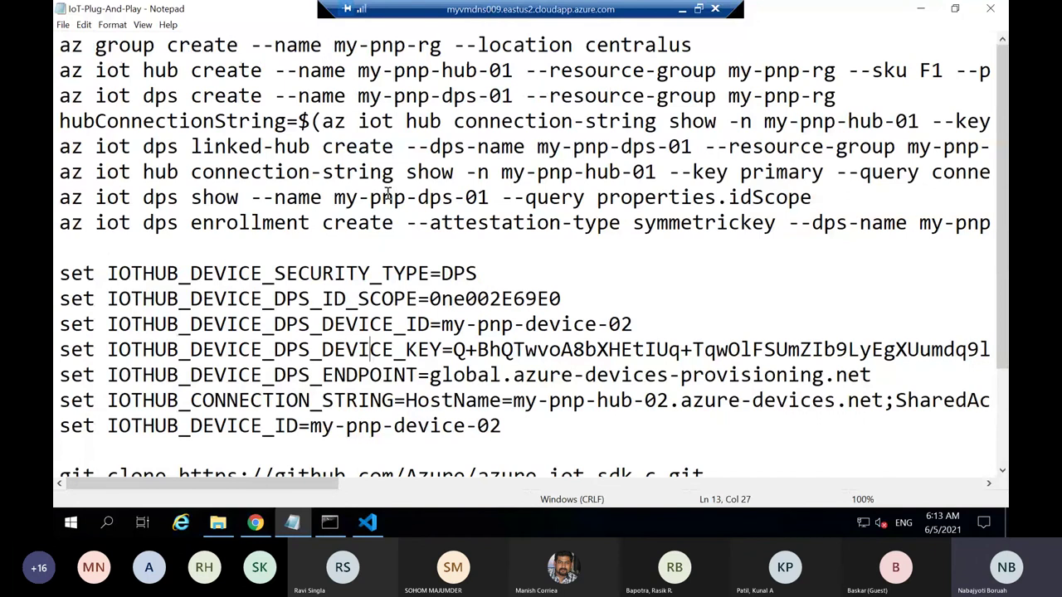
{"action": "left_click_drag", "start_coordinate": [59, 45], "coordinate": [694, 45]}
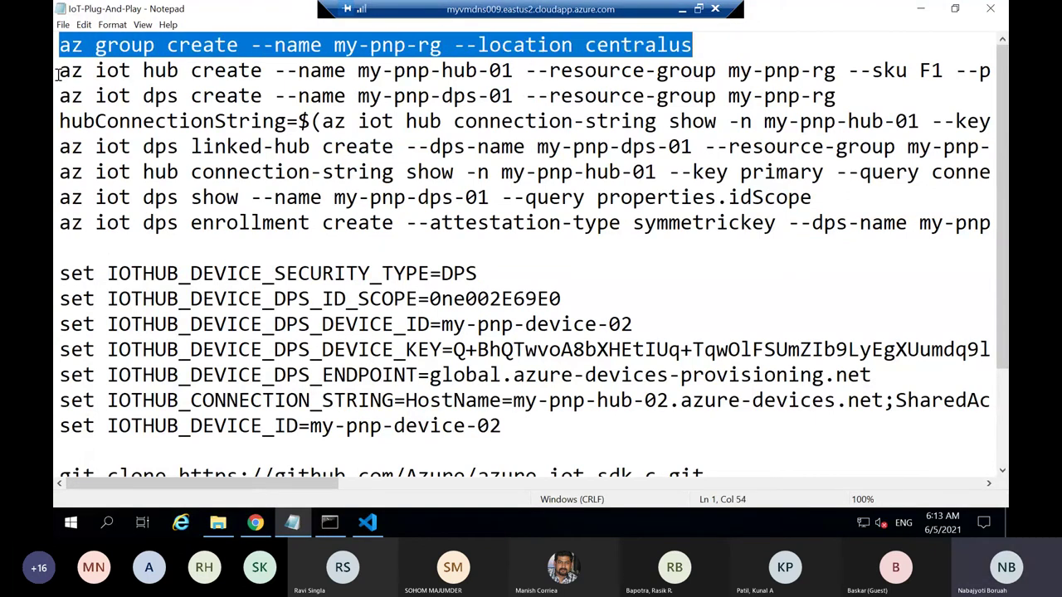
{"action": "left_click_drag", "start_coordinate": [58, 73], "coordinate": [658, 74]}
{"action": "left_click_drag", "start_coordinate": [58, 97], "coordinate": [347, 98]}
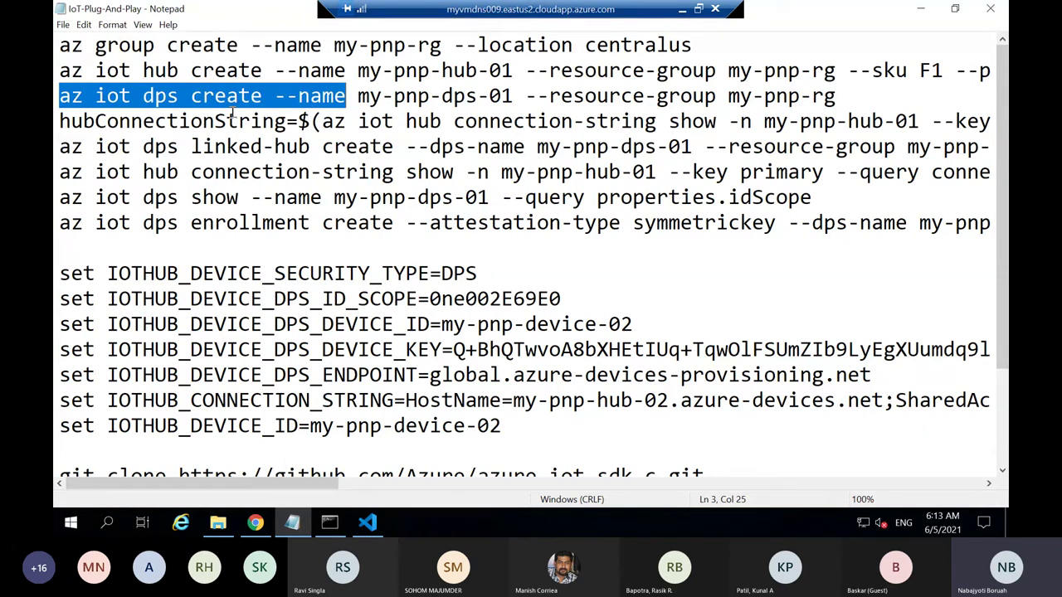
{"action": "left_click", "coordinate": [145, 95]}
{"action": "left_click_drag", "start_coordinate": [145, 95], "coordinate": [181, 97]}
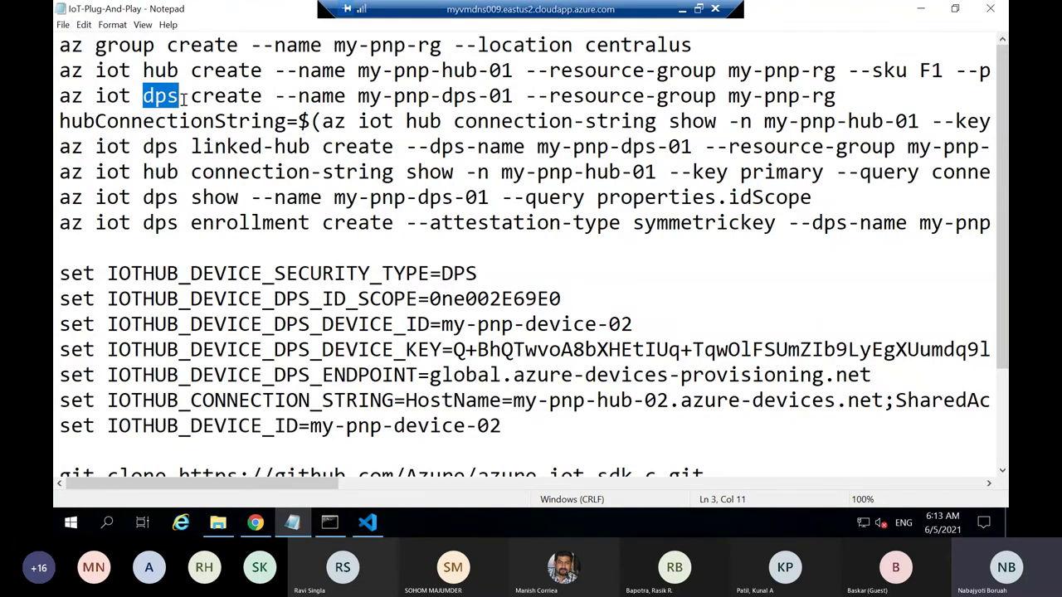
Review the linked-hub, connection-string, idScope and enrollment commands, including the enrollment ID my-pnp-device-01.
{"action": "left_click", "coordinate": [60, 147]}
{"action": "left_click_drag", "start_coordinate": [129, 146], "coordinate": [370, 148]}
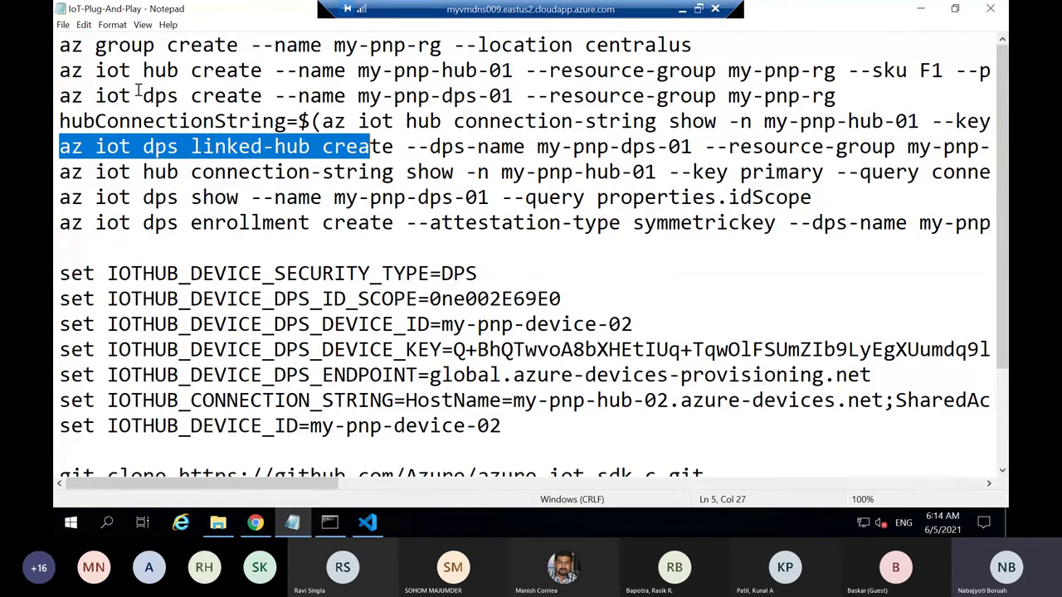
{"action": "left_click_drag", "start_coordinate": [139, 89], "coordinate": [244, 73]}
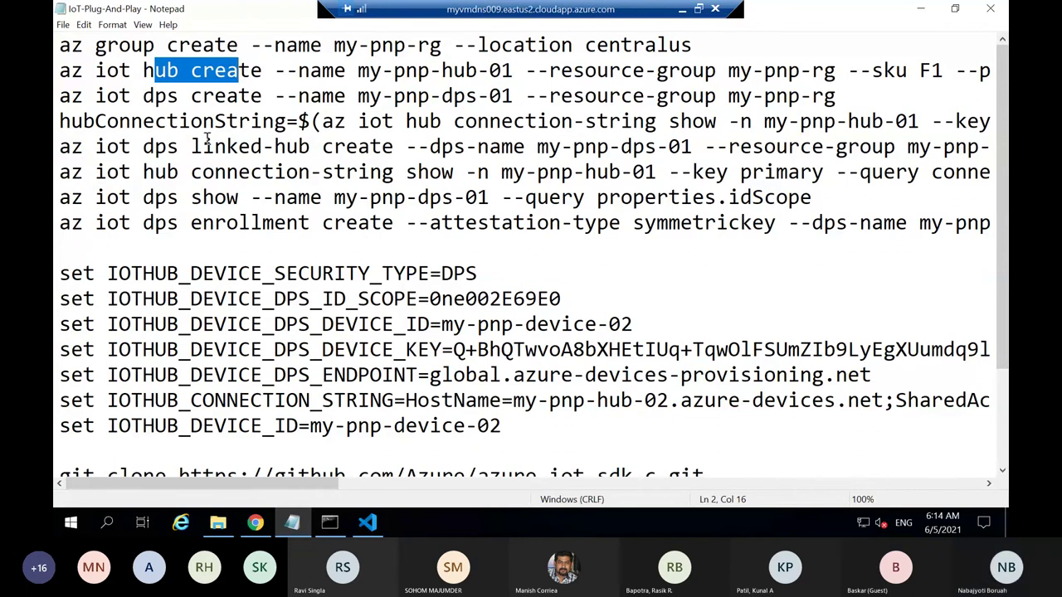
{"action": "left_click", "coordinate": [214, 172]}
{"action": "left_click_drag", "start_coordinate": [59, 173], "coordinate": [764, 222]}
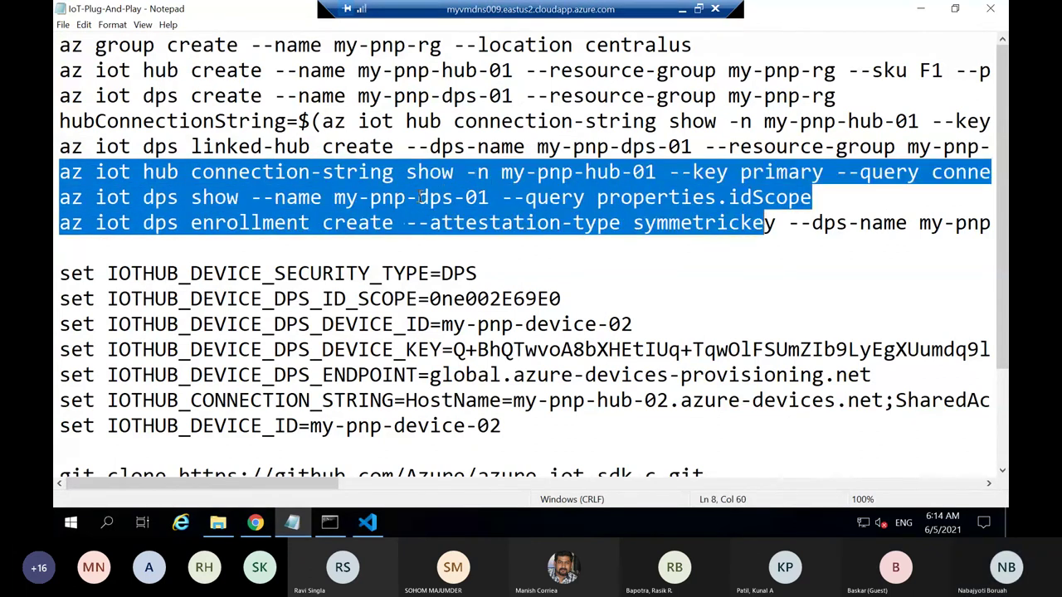
{"action": "left_click", "coordinate": [263, 223]}
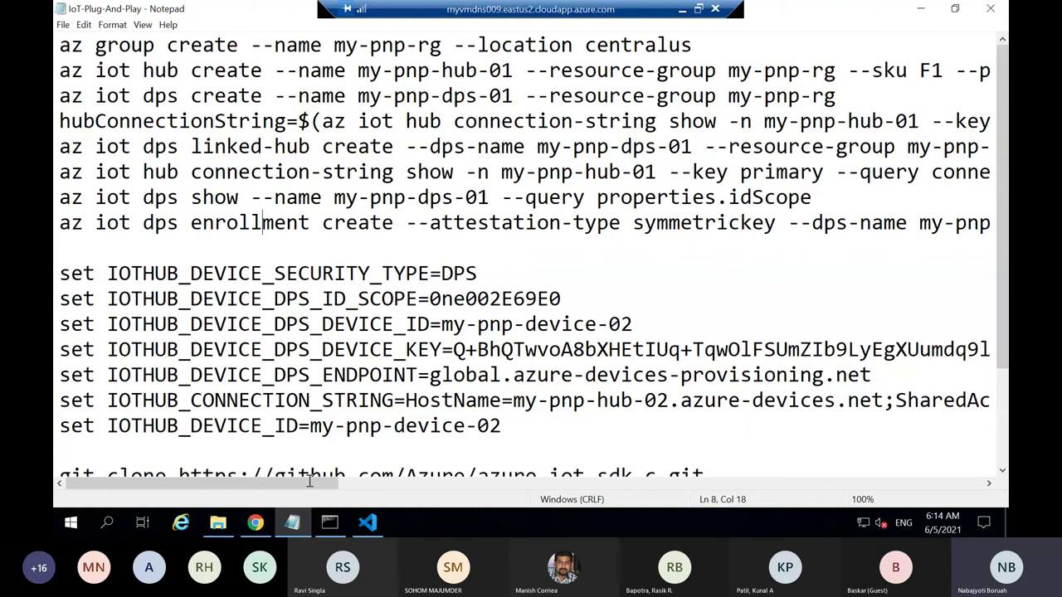
{"action": "left_click_drag", "start_coordinate": [308, 484], "coordinate": [551, 479]}
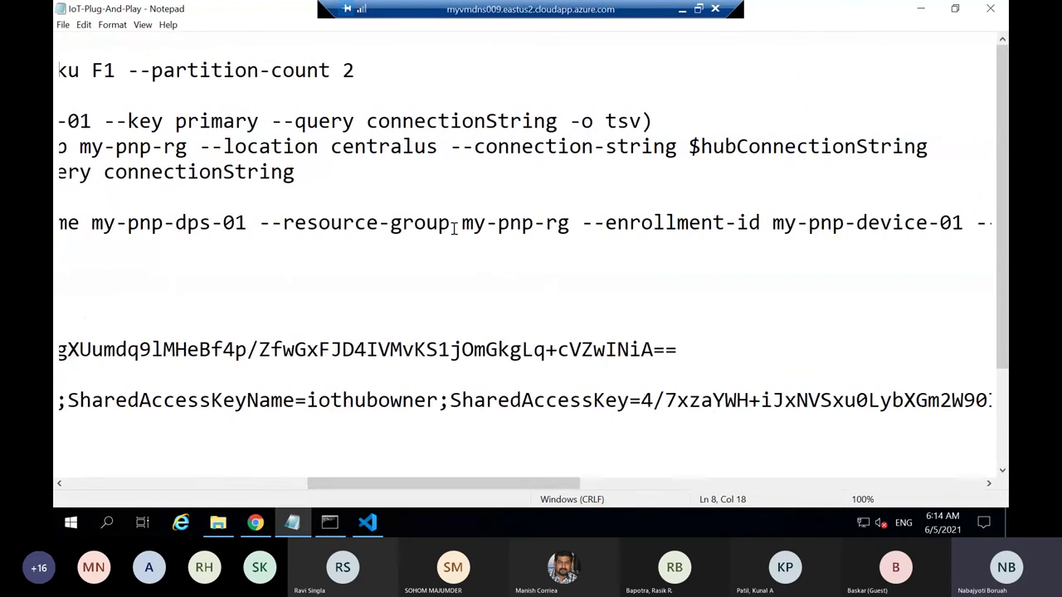
{"action": "left_click_drag", "start_coordinate": [807, 223], "coordinate": [962, 222]}
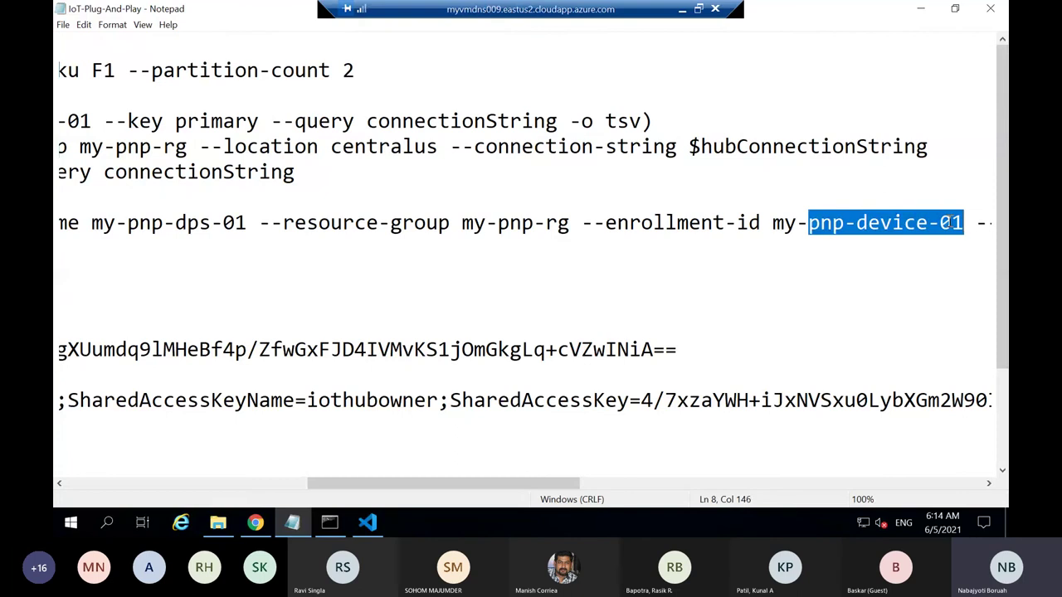
{"action": "left_click_drag", "start_coordinate": [394, 484], "coordinate": [65, 489]}
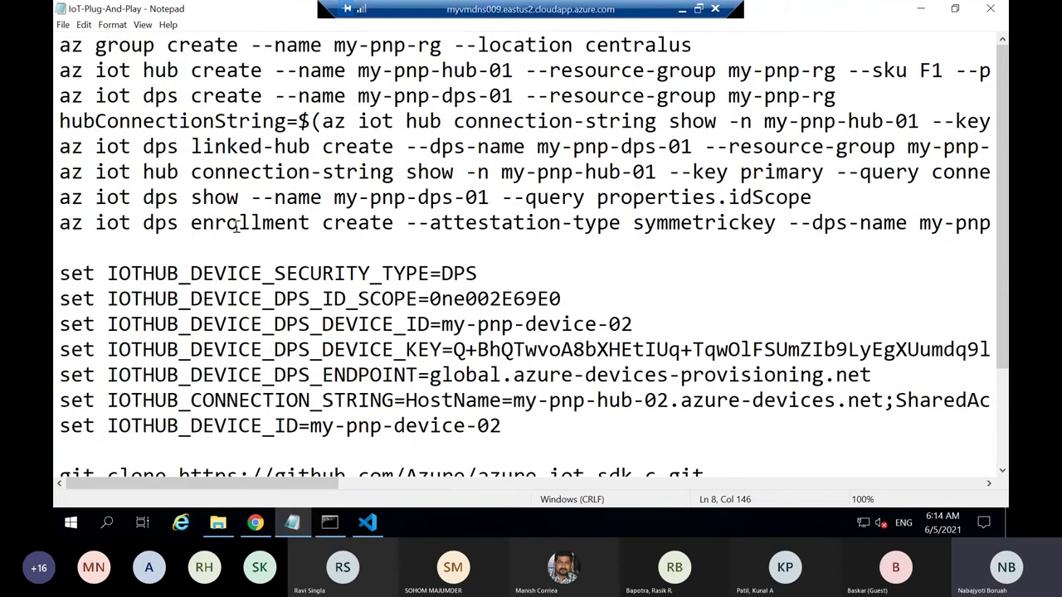
Examine the block of set commands for the IOTHUB device environment variables in the notes.
{"action": "scroll", "coordinate": [324, 288], "scroll_direction": "down", "scroll_amount": 2}
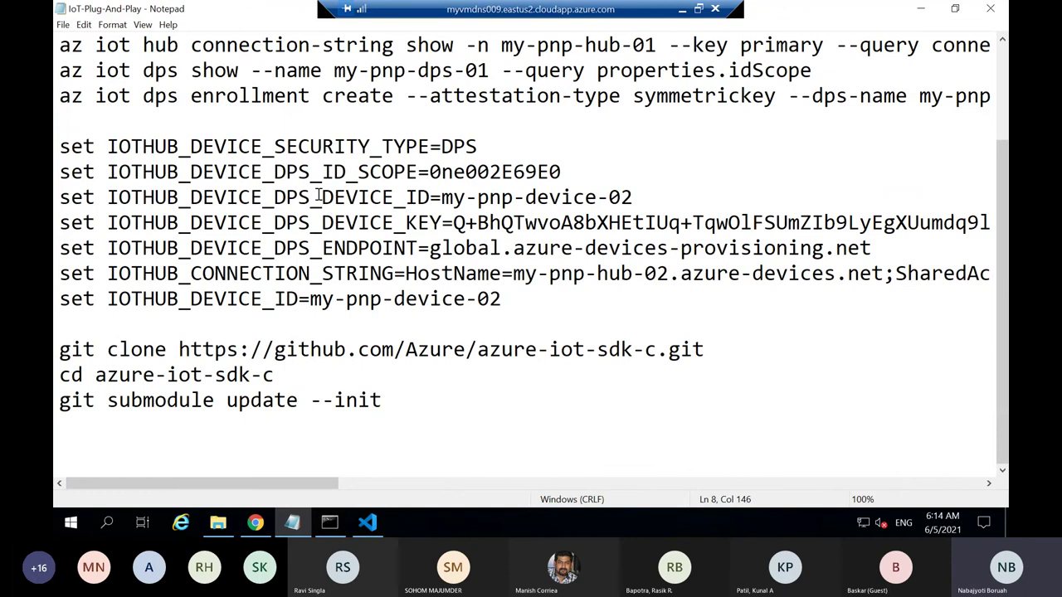
{"action": "left_click_drag", "start_coordinate": [60, 146], "coordinate": [537, 292]}
{"action": "left_click", "coordinate": [538, 292]}
{"action": "left_click", "coordinate": [444, 146], "text": "shift"}
{"action": "left_click", "coordinate": [190, 147]}
Switch to the Azure portal, highlight the DPS ID scope in the Cloud Shell output and minimize Cloud Shell.
{"action": "left_click", "coordinate": [256, 523]}
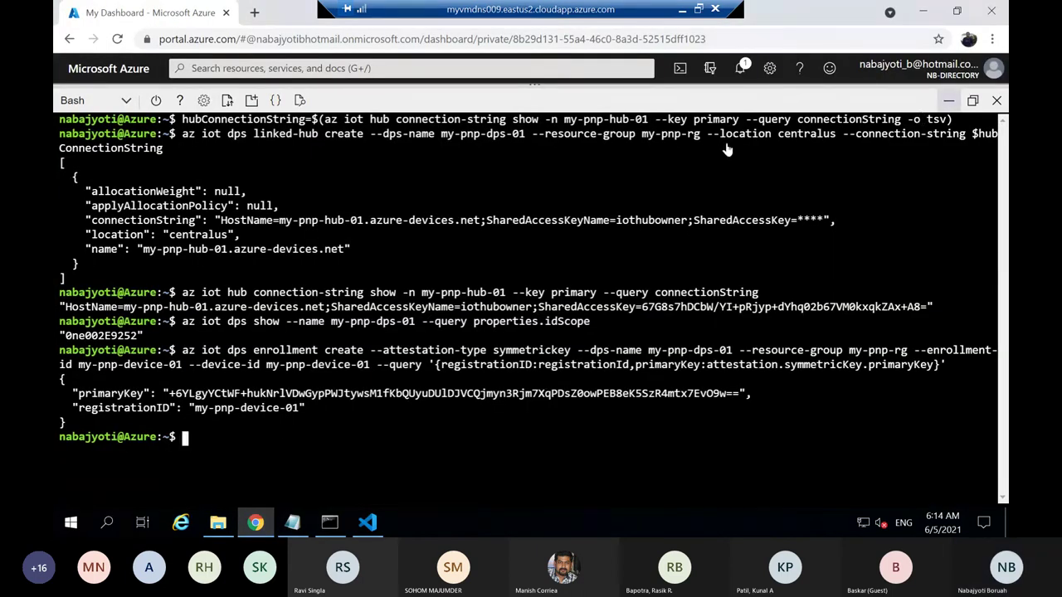
{"action": "left_click_drag", "start_coordinate": [139, 336], "coordinate": [69, 331]}
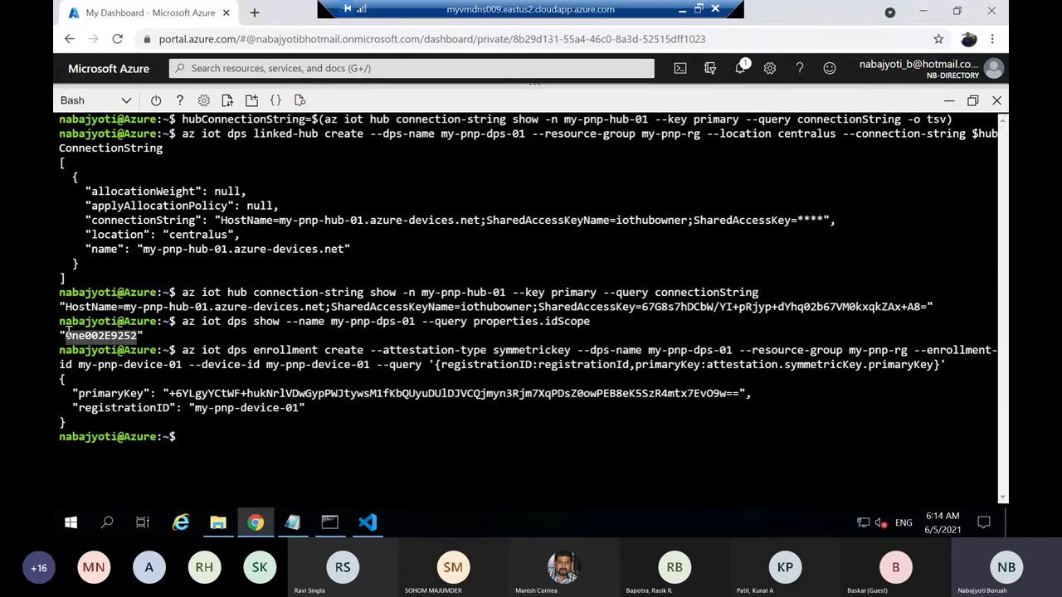
{"action": "left_click", "coordinate": [948, 100]}
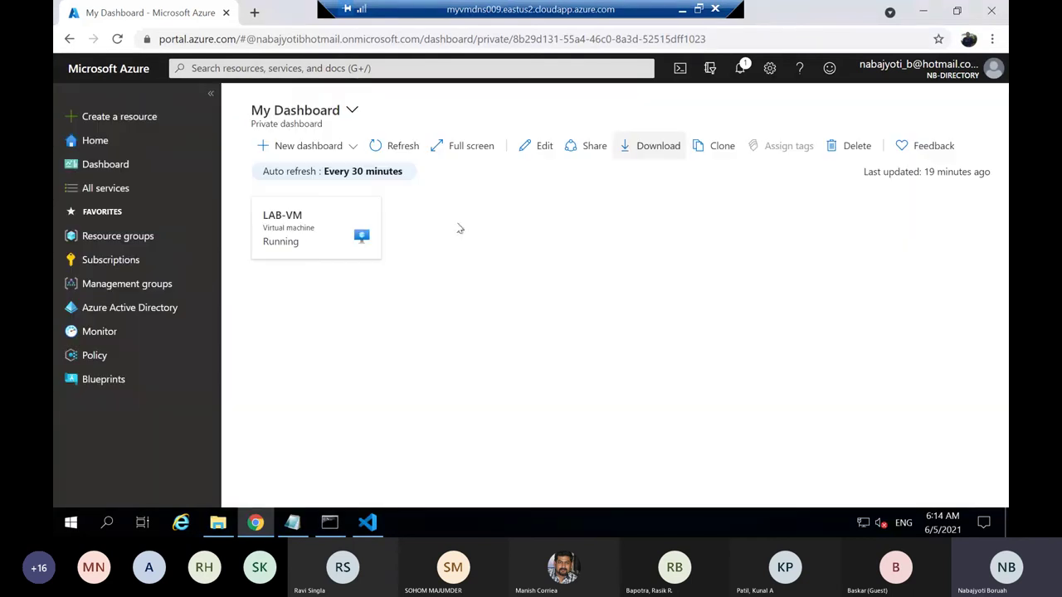
Open the my-pnp-dps-01 provisioning service in the my-pnp-rg resource group and copy its ID Scope.
{"action": "left_click", "coordinate": [119, 237]}
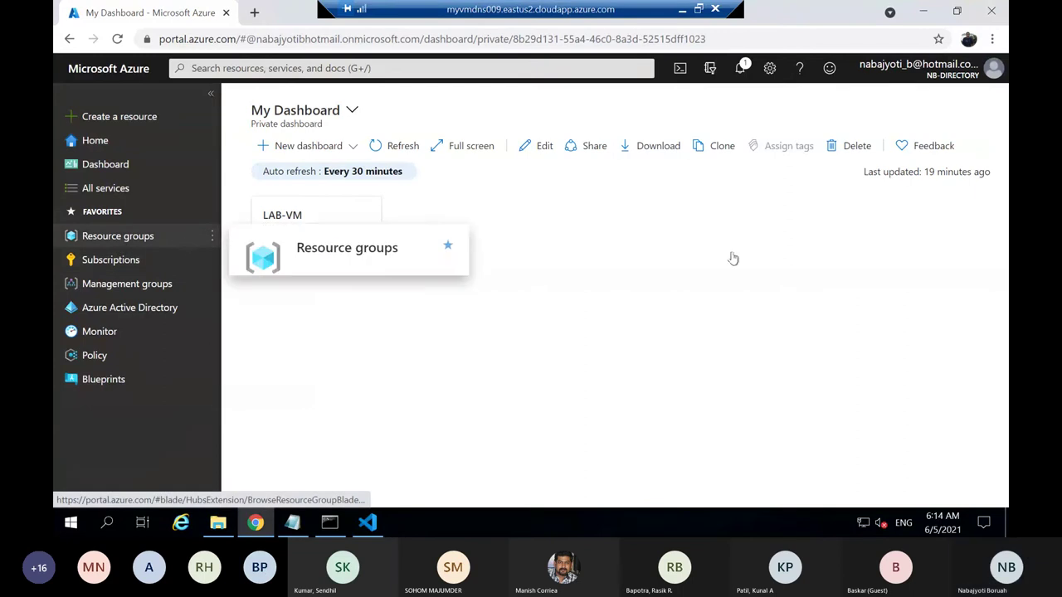
{"action": "left_click", "coordinate": [364, 307]}
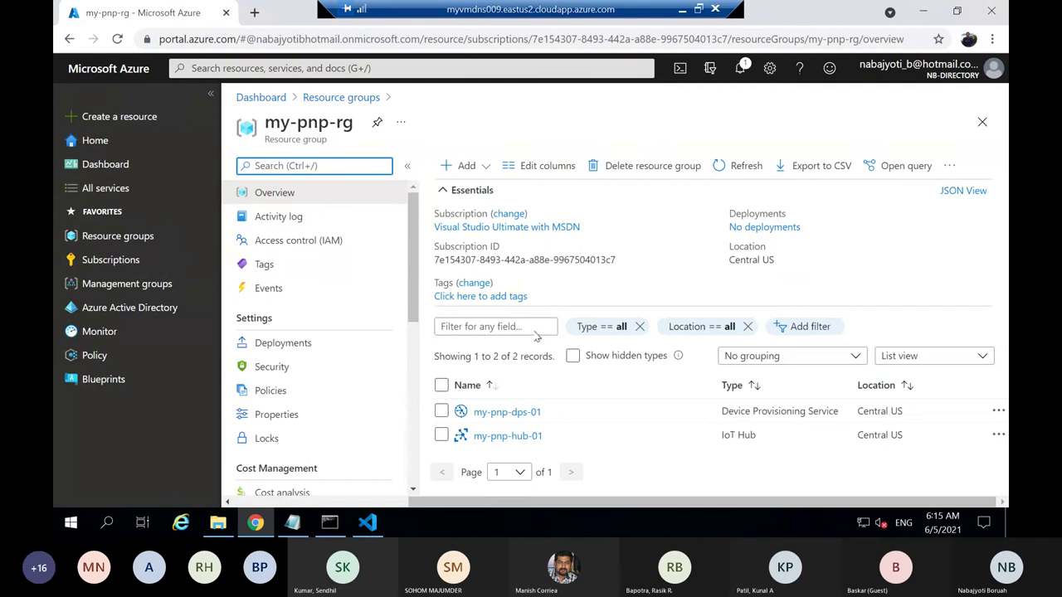
{"action": "left_click", "coordinate": [442, 193]}
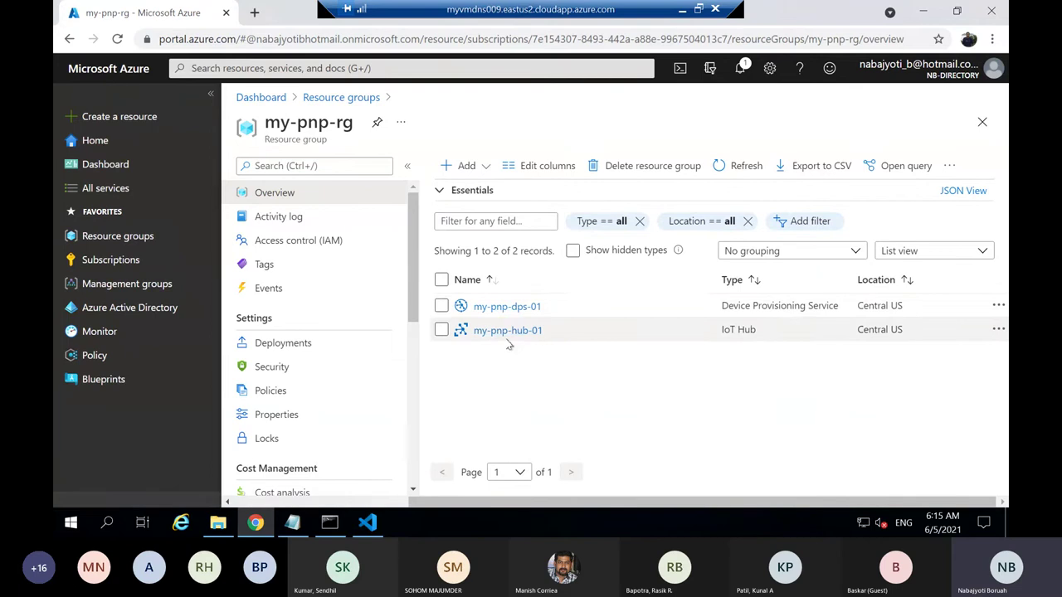
{"action": "left_click", "coordinate": [506, 307]}
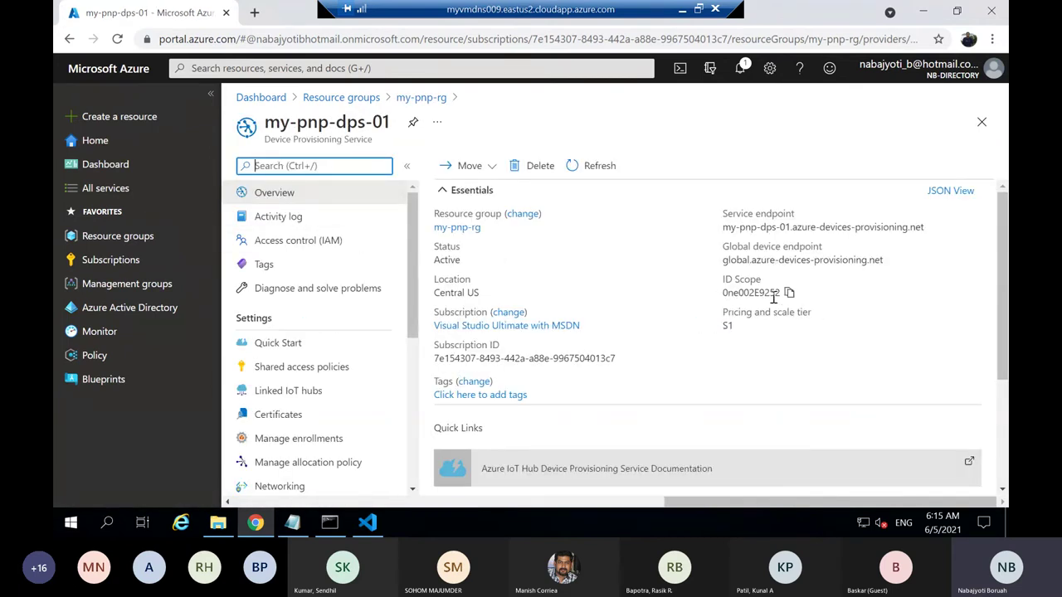
{"action": "left_click", "coordinate": [789, 293]}
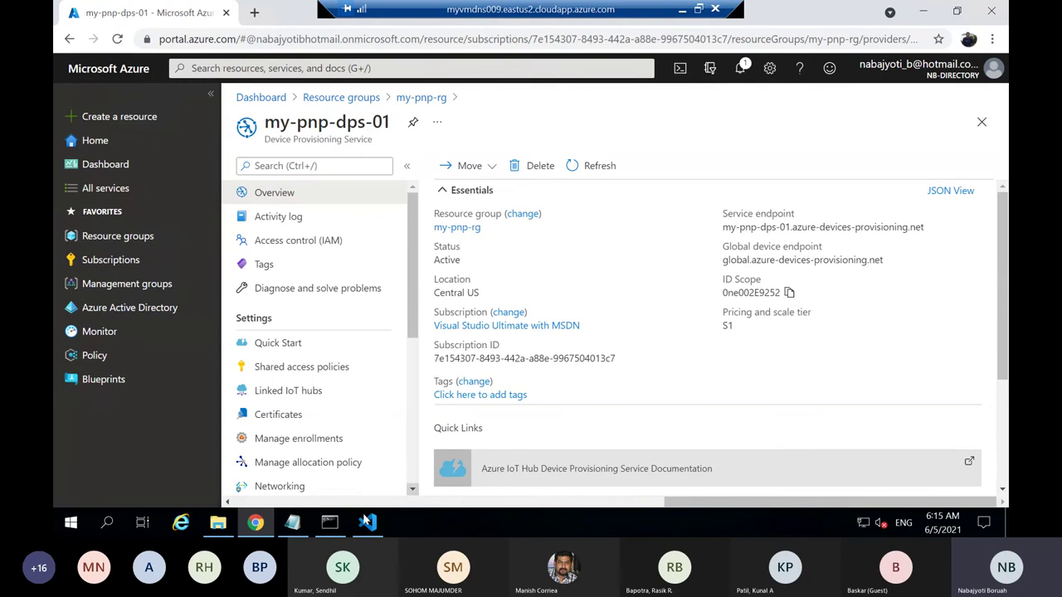
Replace the IOTHUB_DEVICE_DPS_ID_SCOPE value in the IoT-Plug-And-Play notes with the copied ID Scope.
{"action": "left_click", "coordinate": [293, 523]}
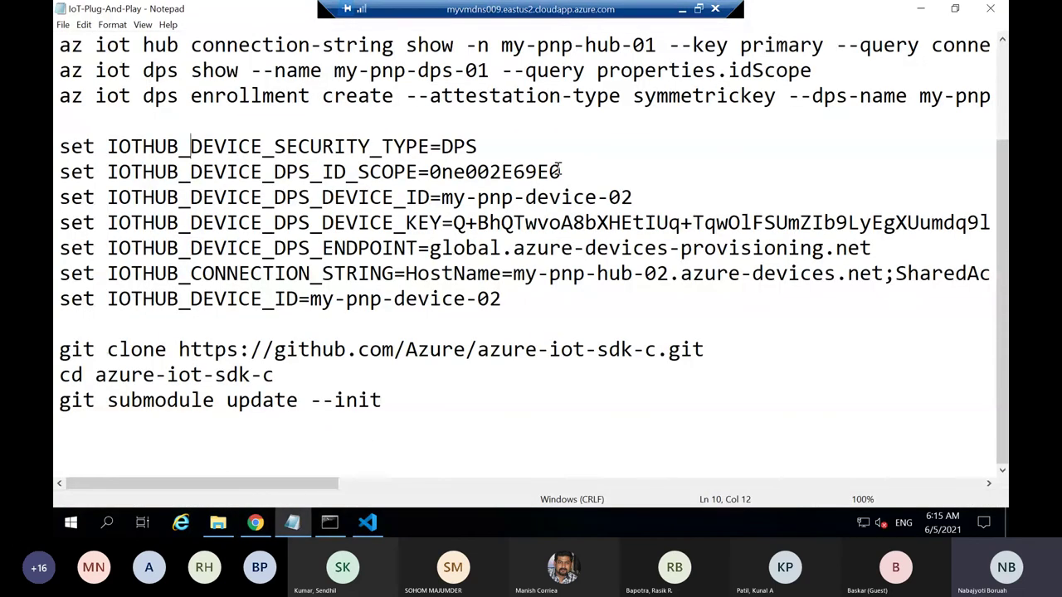
{"action": "left_click_drag", "start_coordinate": [561, 171], "coordinate": [432, 171]}
{"action": "key", "text": "ctrl+v"}
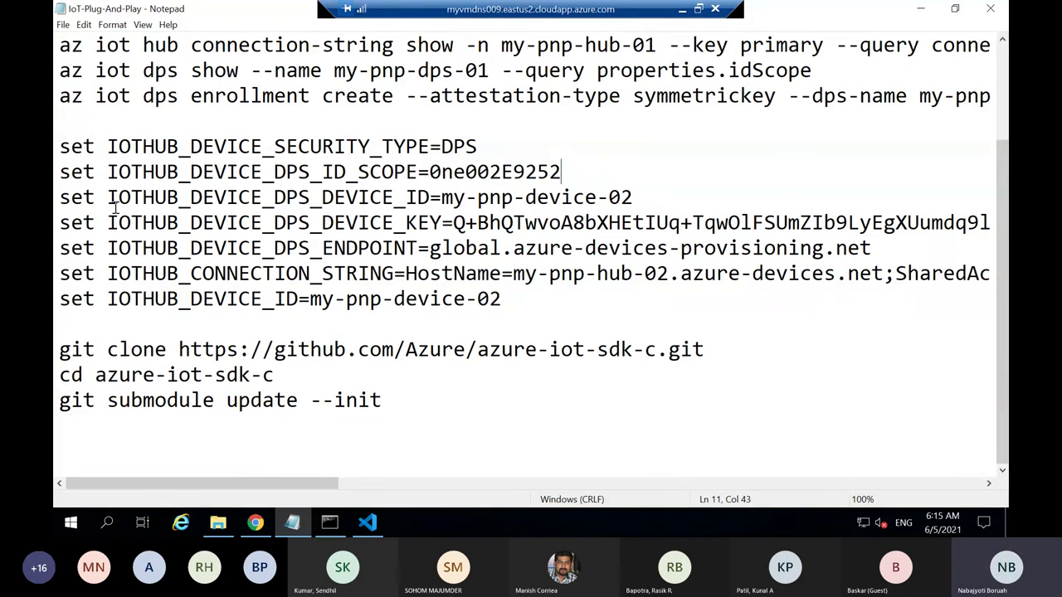
Set IOTHUB_DEVICE_DPS_DEVICE_ID to my-pnp-device-01 in the notes.
{"action": "left_click_drag", "start_coordinate": [109, 199], "coordinate": [425, 199]}
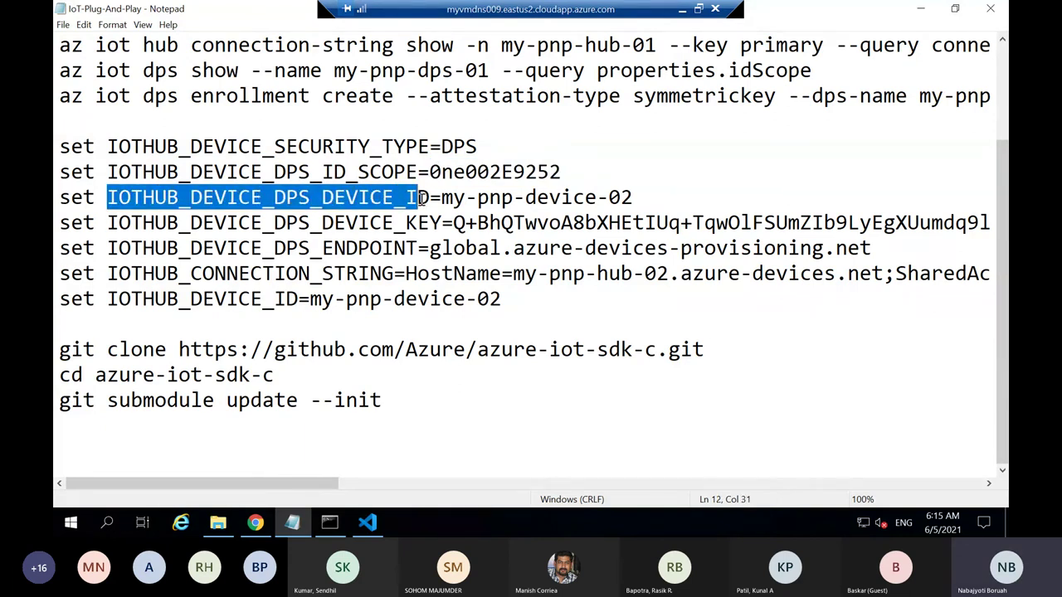
{"action": "left_click", "coordinate": [638, 201]}
{"action": "key", "text": "BackSpace"}
{"action": "type", "text": "1"}
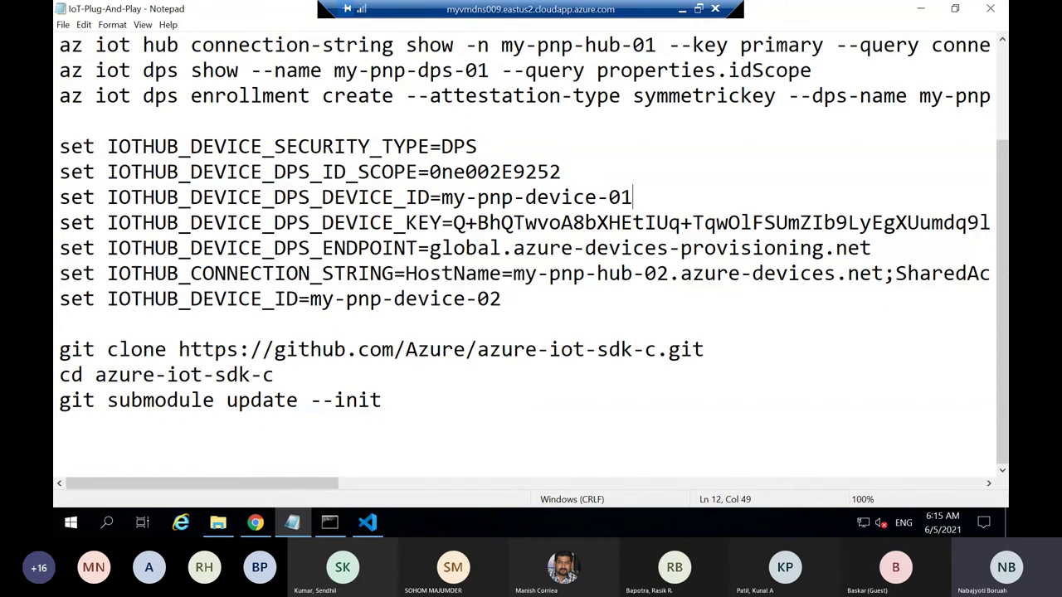
{"action": "key", "text": "shift+Left"}
{"action": "key", "text": "shift+Left"}
{"action": "key", "text": "shift+Left"}
{"action": "key", "text": "shift+Left"}
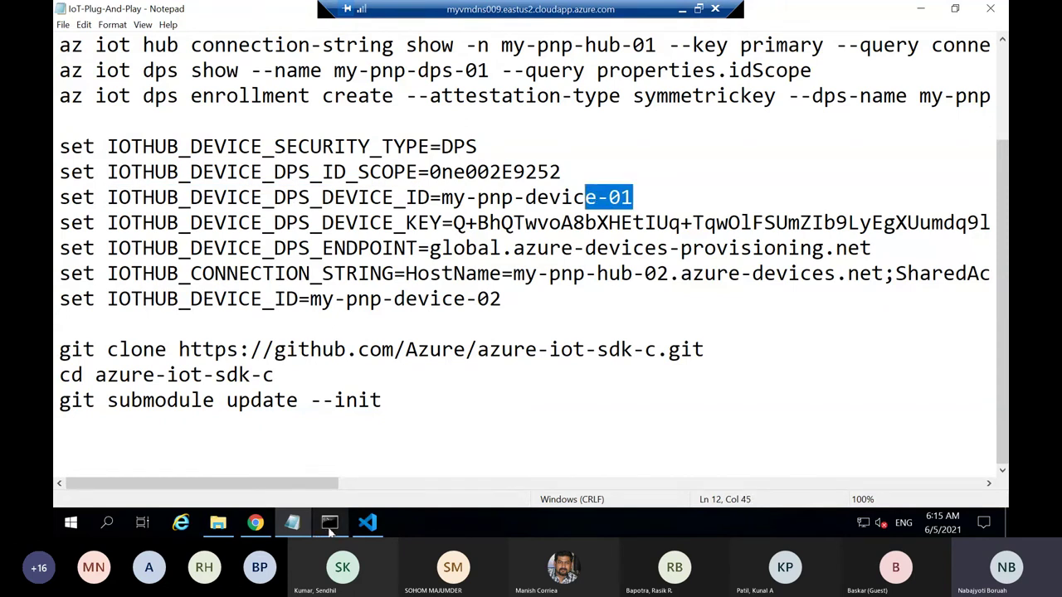
Compare the registration ID in the Azure Cloud Shell enrollment output with the IOTHUB_DEVICE_DPS_DEVICE_ID value in the Notepad notes.
{"action": "left_click", "coordinate": [329, 522]}
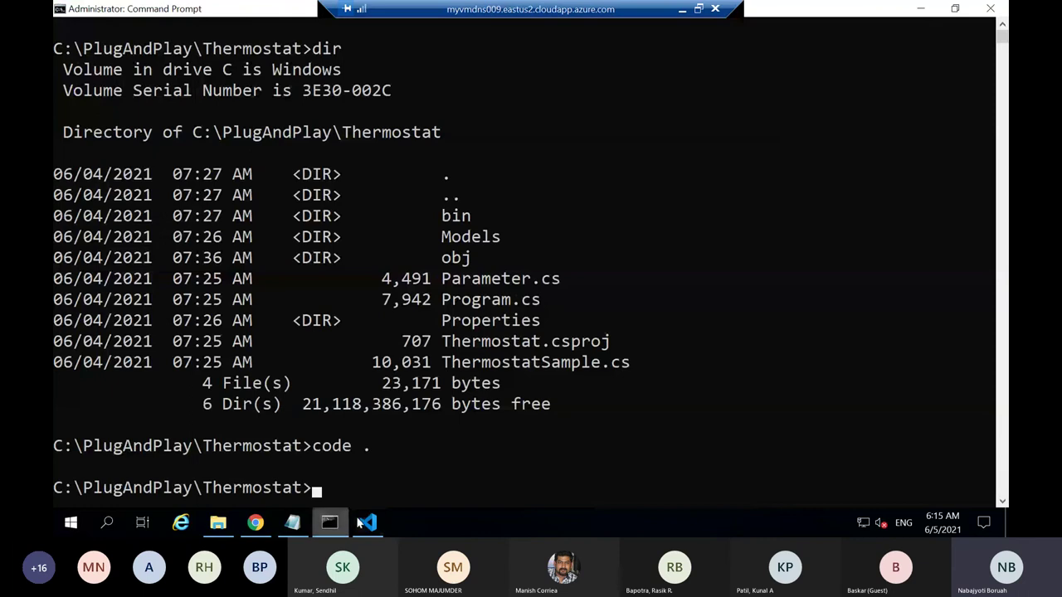
{"action": "key", "text": "alt+Tab"}
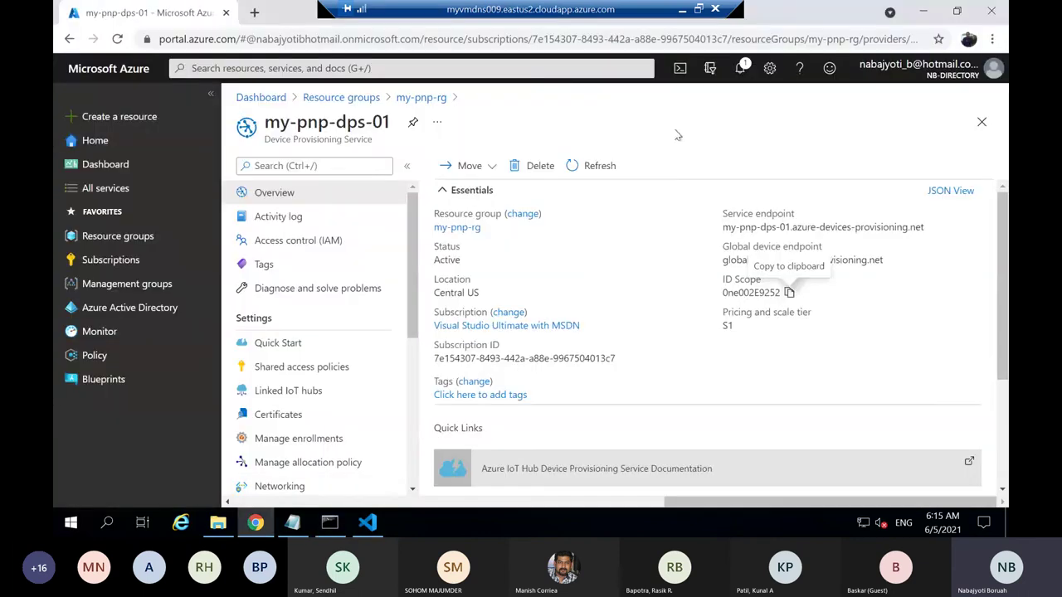
{"action": "left_click", "coordinate": [679, 70]}
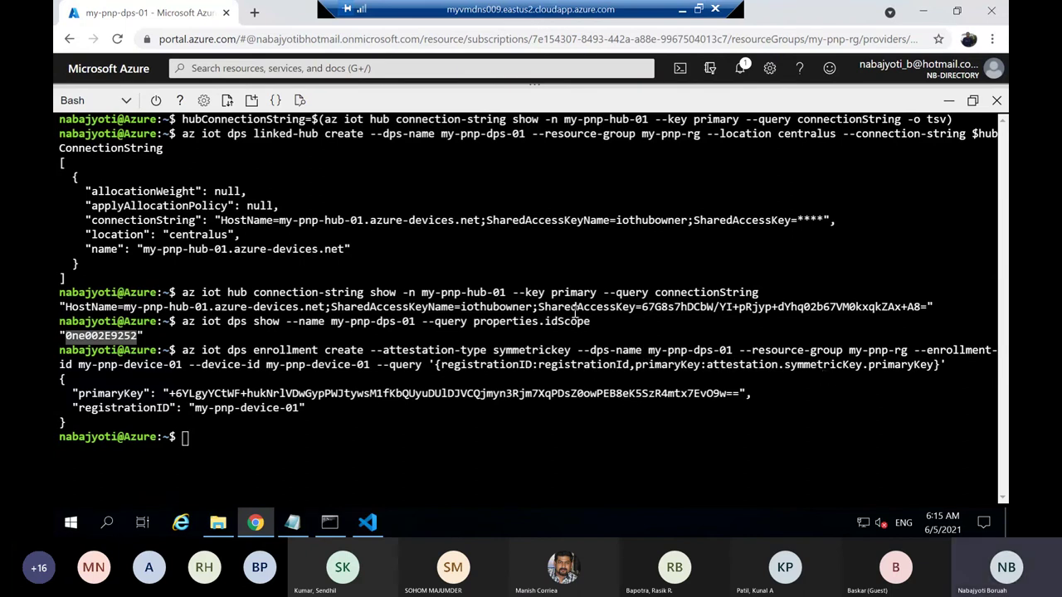
{"action": "left_click", "coordinate": [296, 521]}
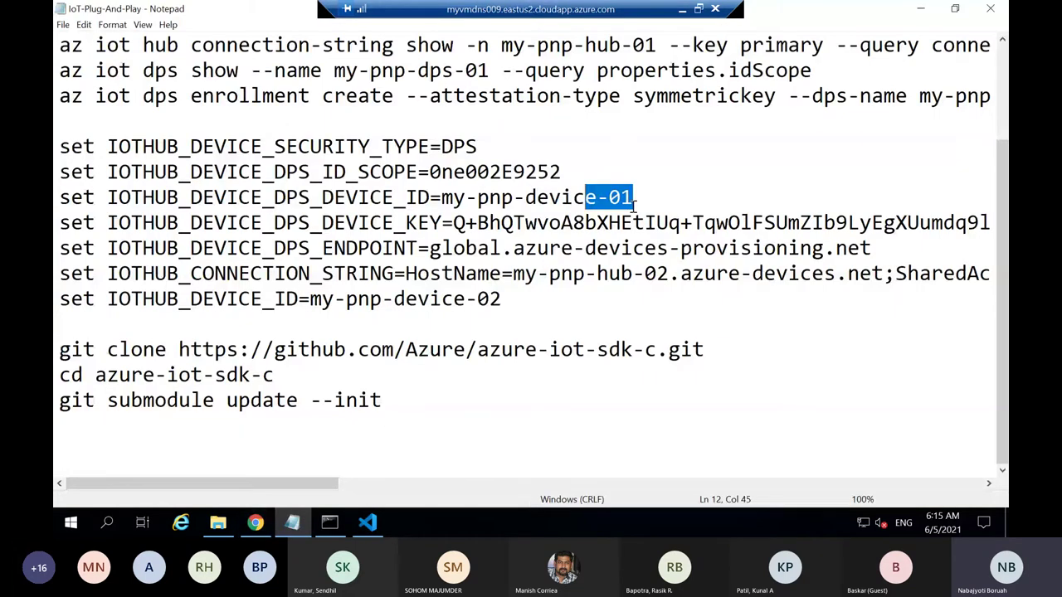
{"action": "left_click_drag", "start_coordinate": [441, 198], "coordinate": [633, 198]}
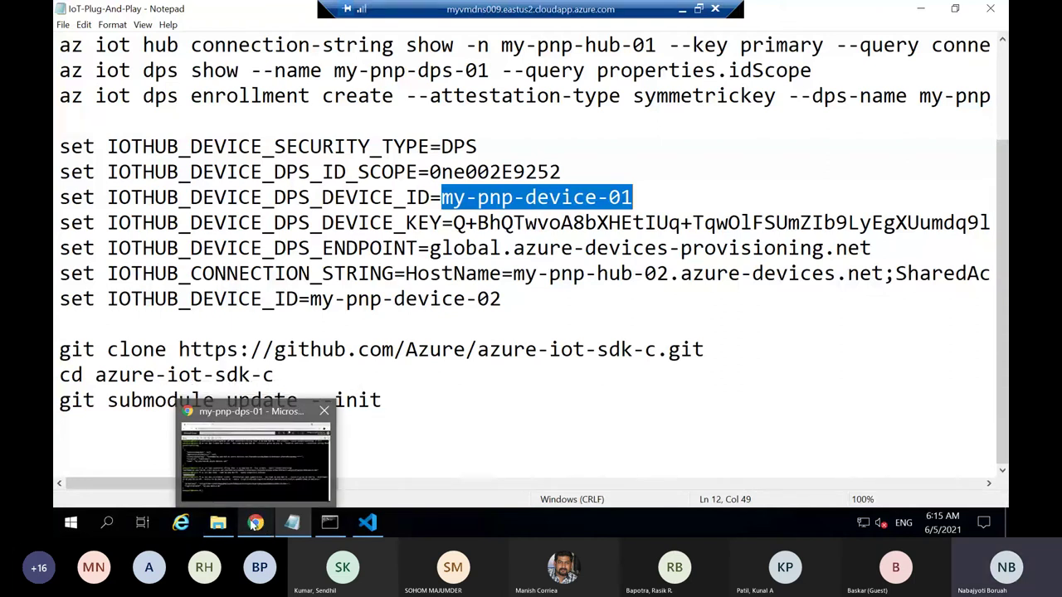
{"action": "left_click", "coordinate": [255, 521]}
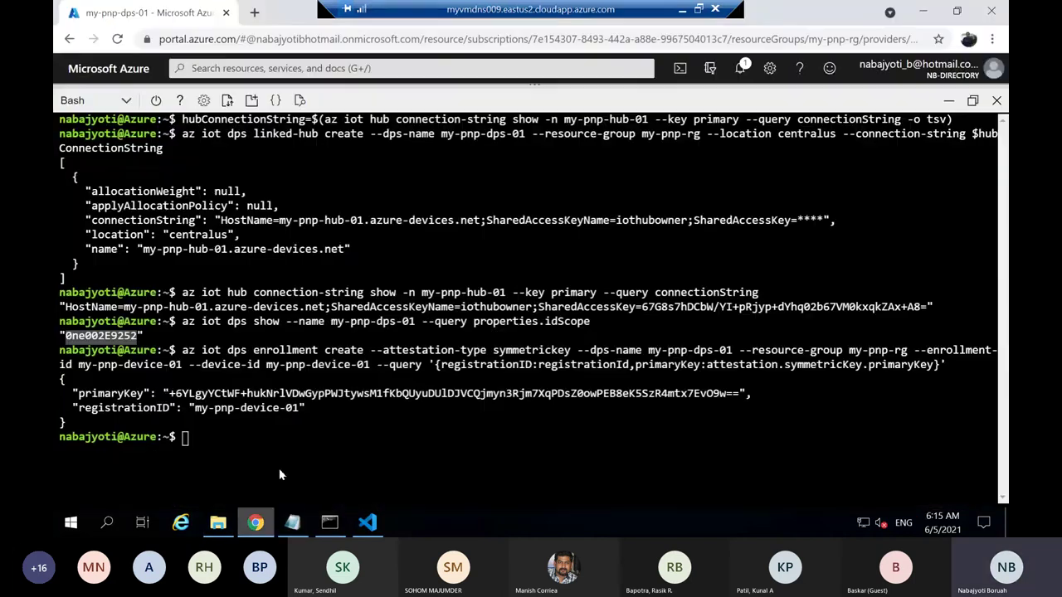
Minimize Cloud Shell, check the IoT Edge and IoT devices lists of the my-pnp-hub-01 hub, and return to the my-pnp-rg resource group.
{"action": "left_click", "coordinate": [949, 101]}
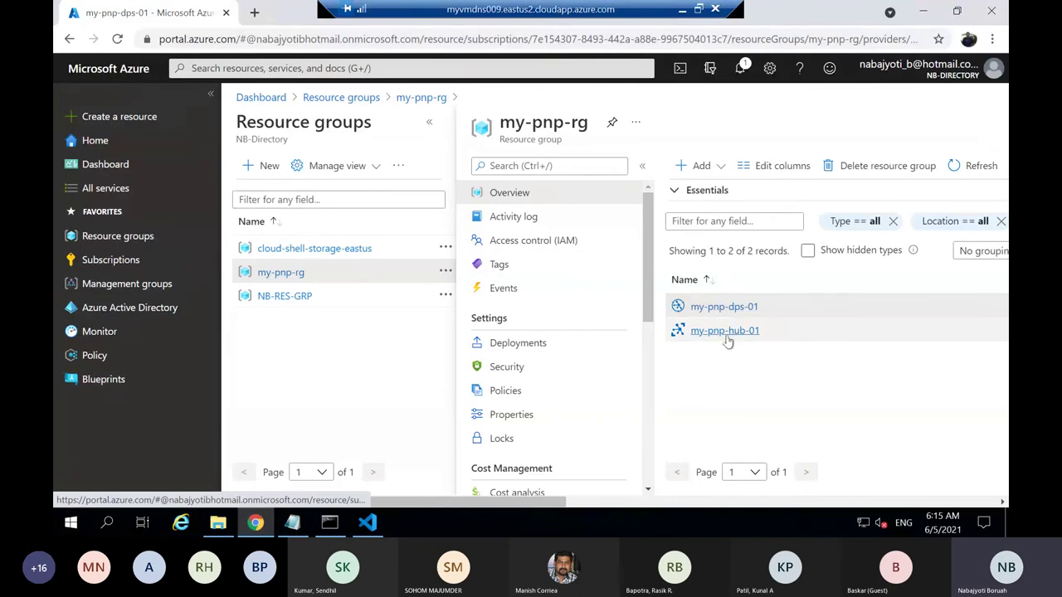
{"action": "left_click", "coordinate": [727, 336]}
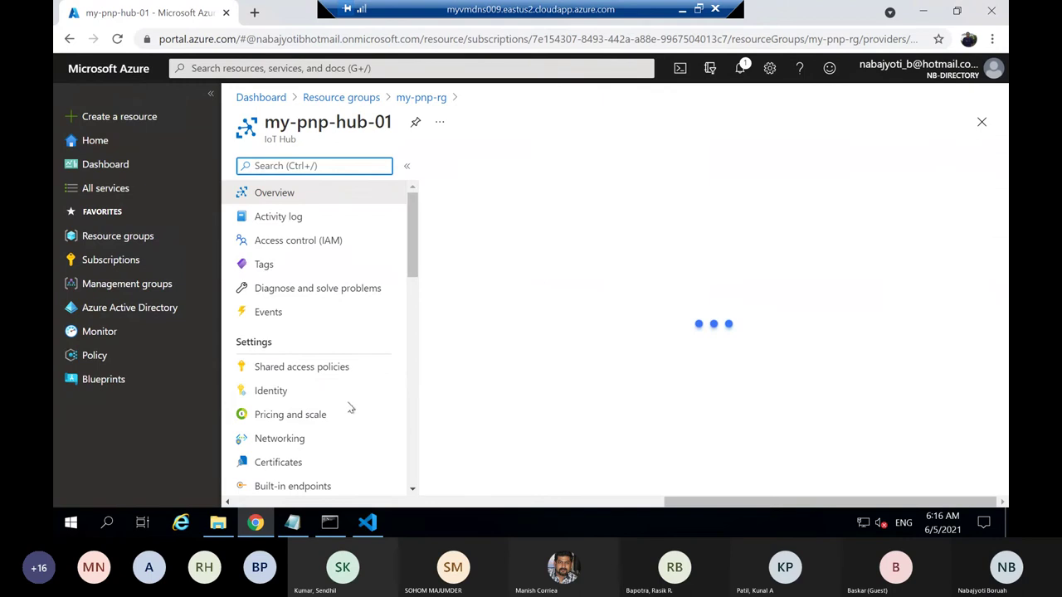
{"action": "scroll", "coordinate": [409, 323], "scroll_direction": "down", "scroll_amount": 3}
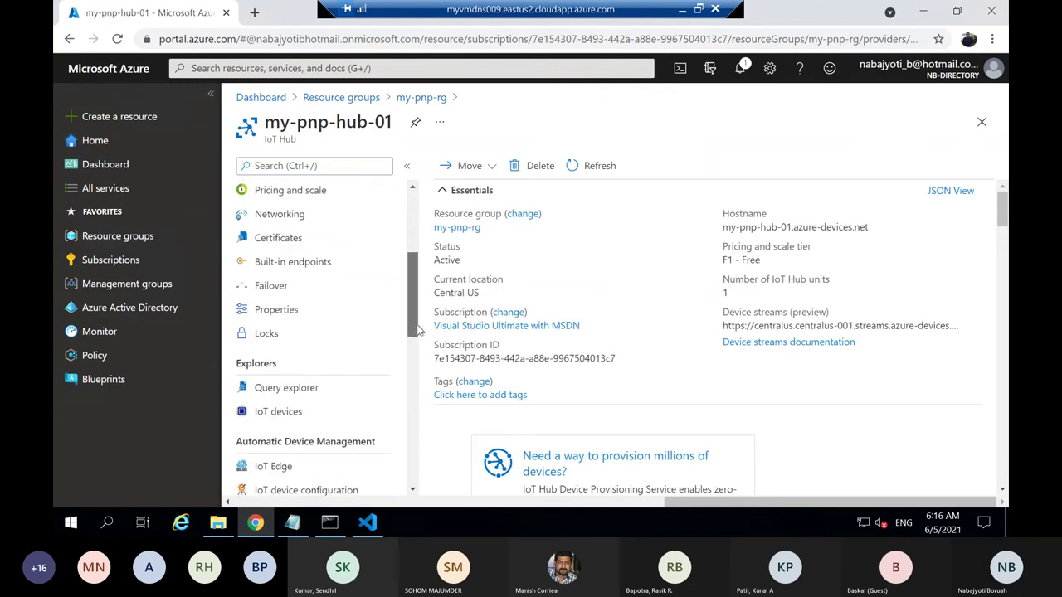
{"action": "left_click", "coordinate": [278, 416]}
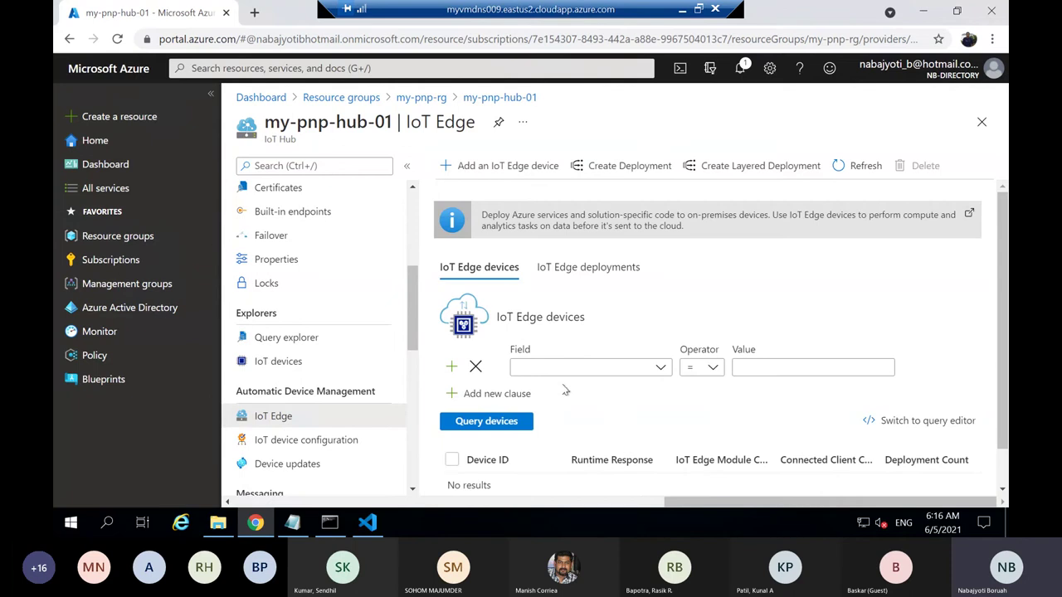
{"action": "scroll", "coordinate": [714, 424], "scroll_direction": "down", "scroll_amount": 1}
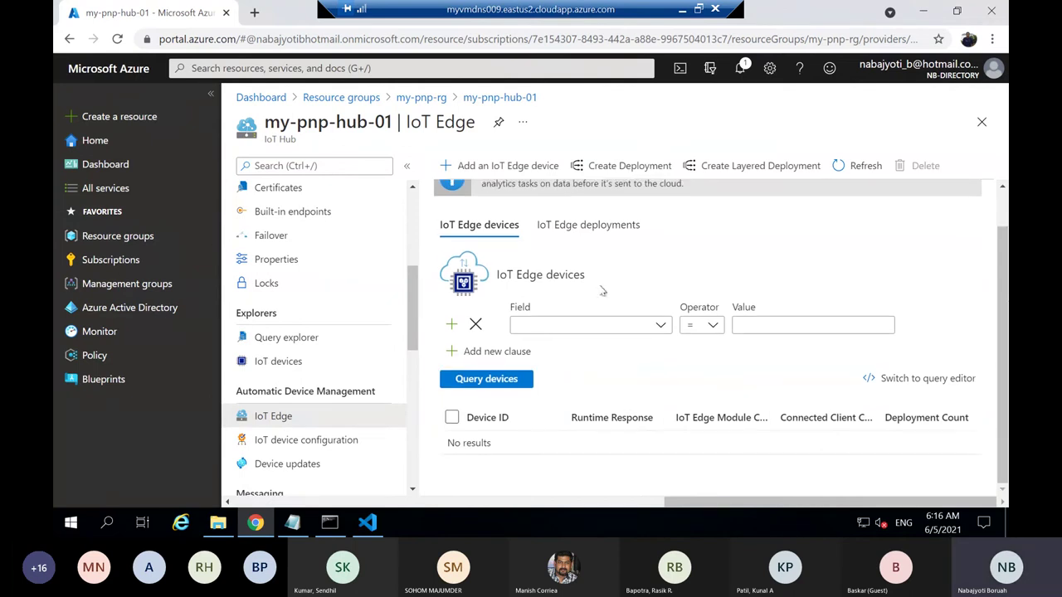
{"action": "scroll", "coordinate": [1004, 286], "scroll_direction": "up", "scroll_amount": 1}
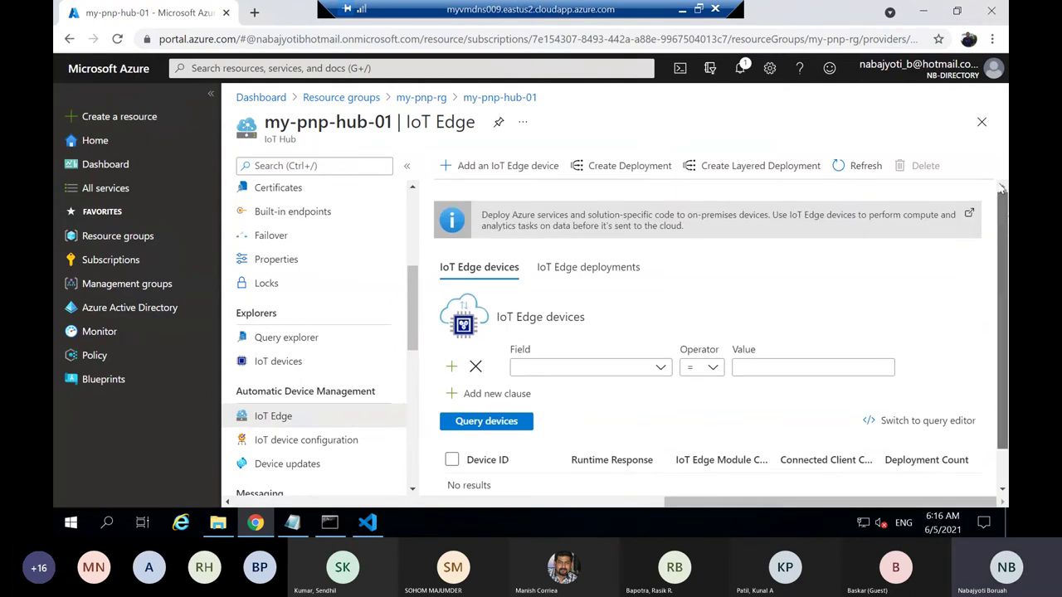
{"action": "left_click", "coordinate": [278, 362]}
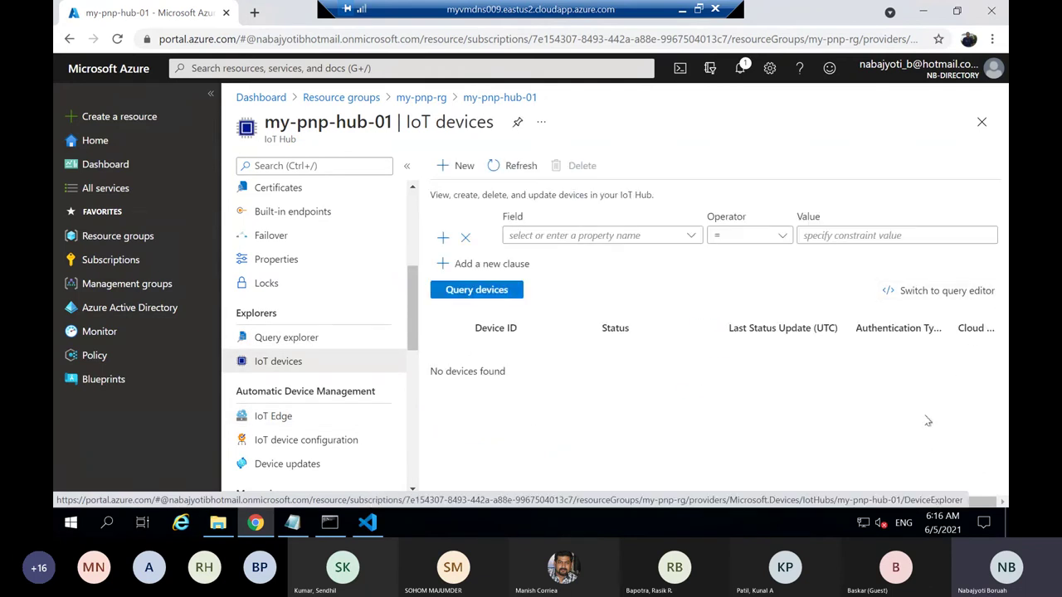
{"action": "left_click", "coordinate": [990, 123]}
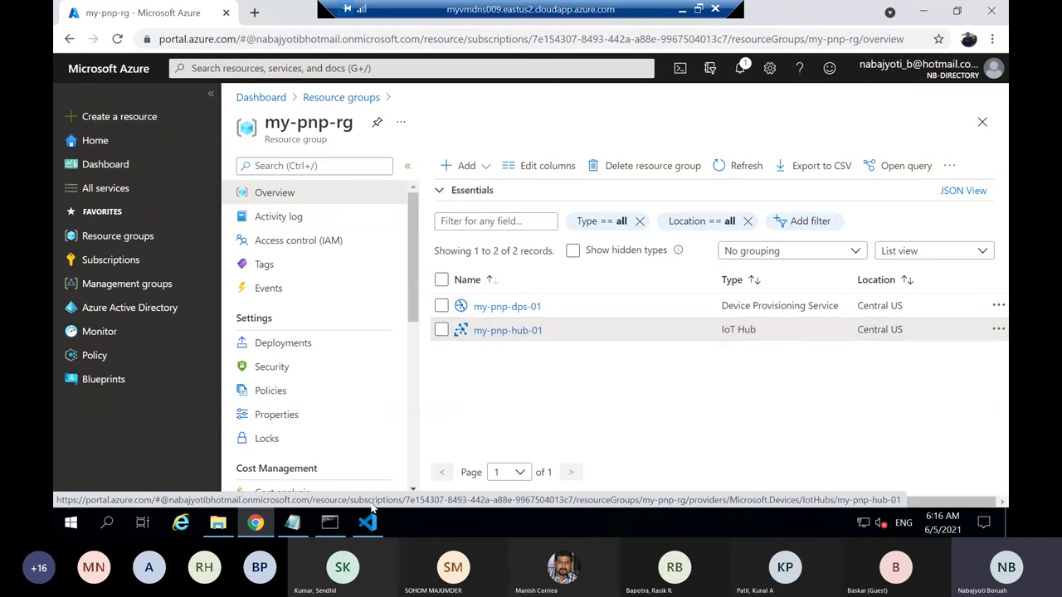
In the Notepad notes, highlight the enrollment ID in the enrollment command, part of the DPS device ID value and the IOTHUB_DEVICE_DPS_DEVICE_KEY variable.
{"action": "left_click", "coordinate": [292, 522]}
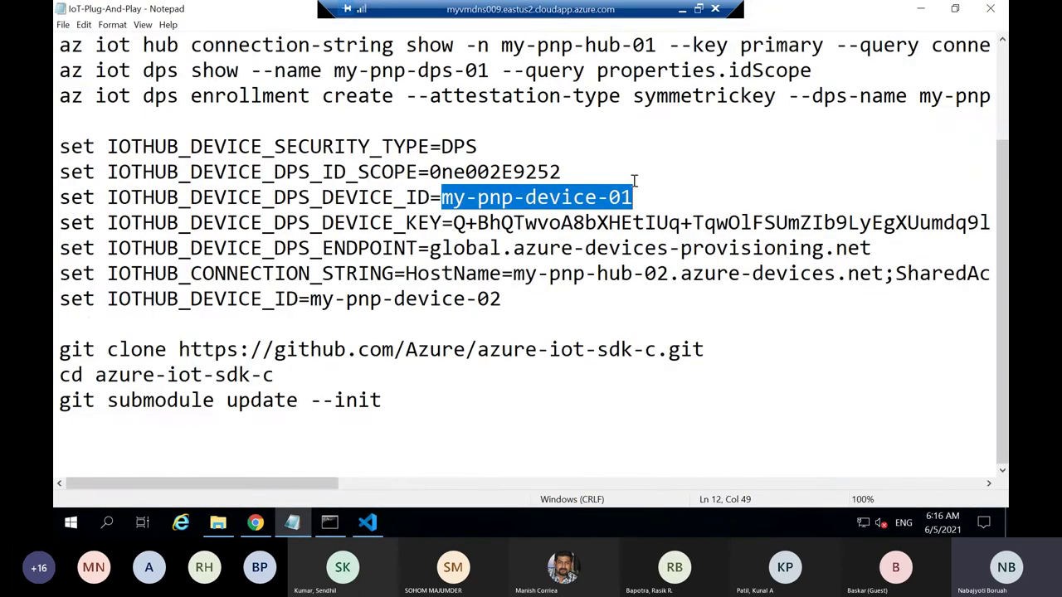
{"action": "scroll", "coordinate": [651, 184], "scroll_direction": "up", "scroll_amount": 2}
{"action": "left_click_drag", "start_coordinate": [319, 481], "coordinate": [595, 492]}
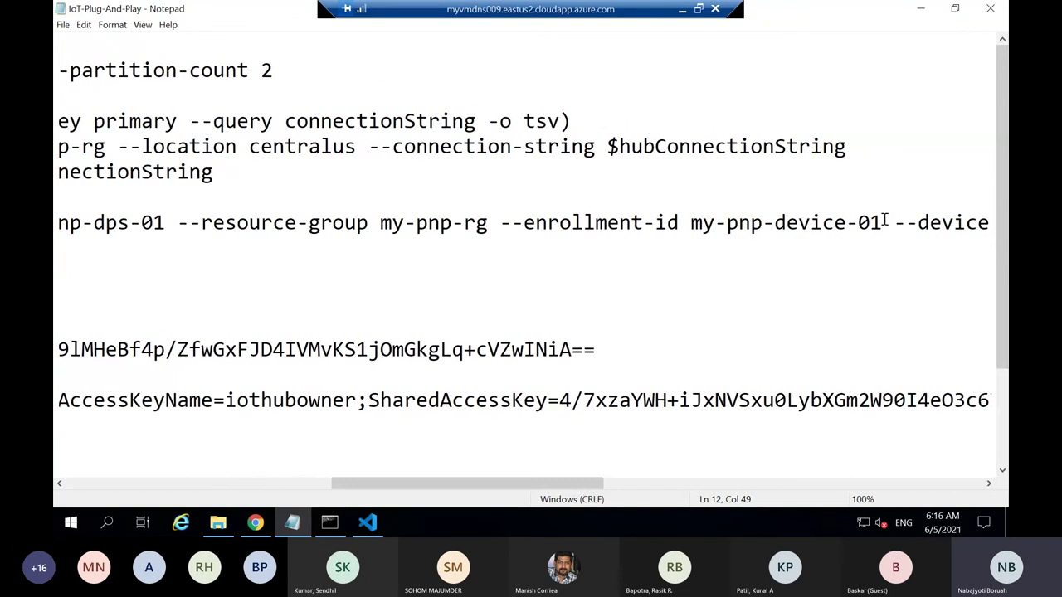
{"action": "left_click_drag", "start_coordinate": [885, 222], "coordinate": [689, 226]}
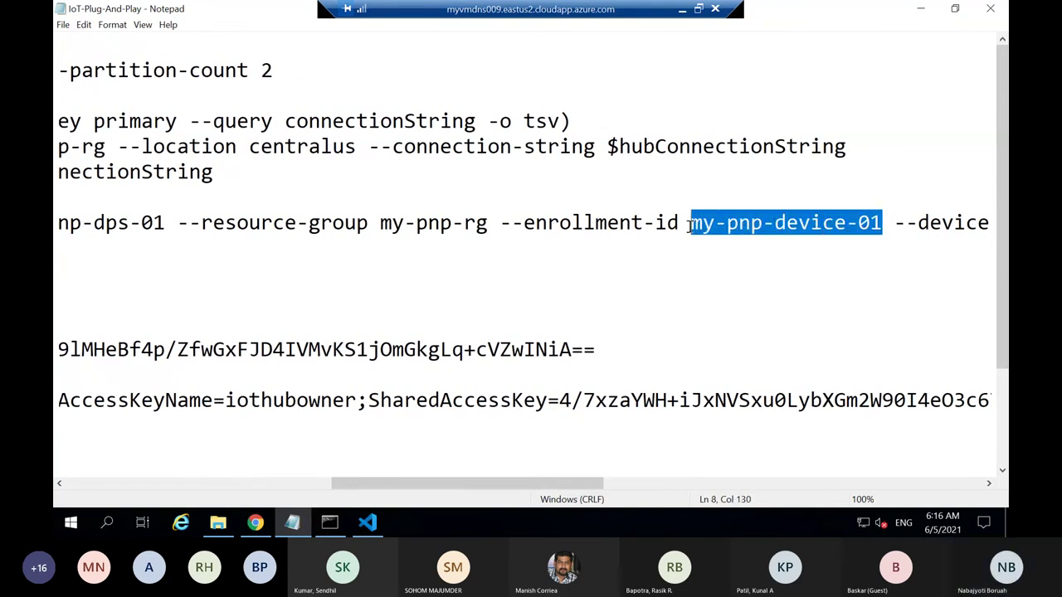
{"action": "left_click_drag", "start_coordinate": [485, 491], "coordinate": [108, 493]}
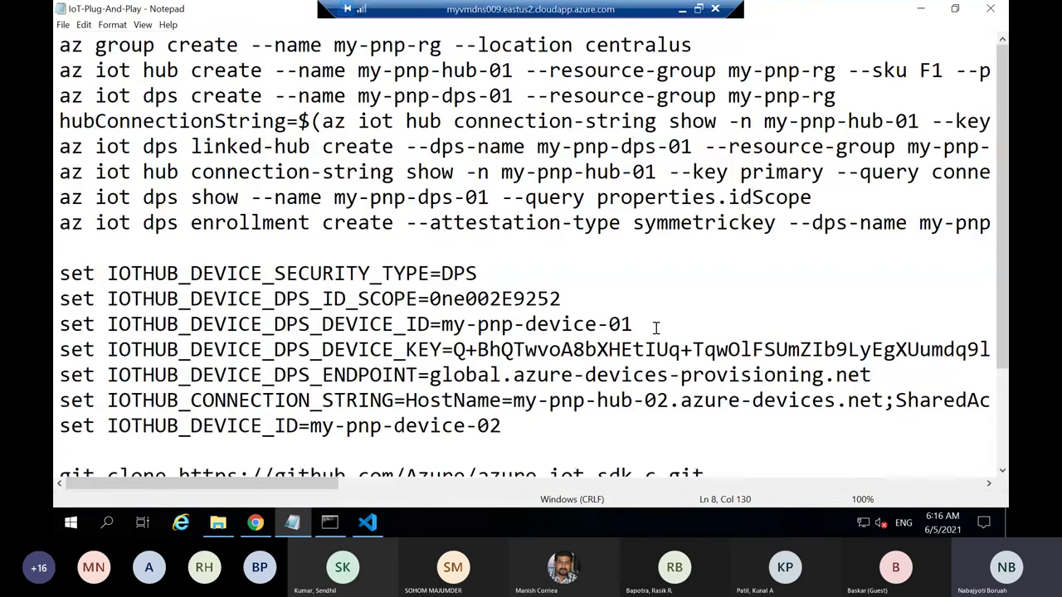
{"action": "left_click_drag", "start_coordinate": [651, 324], "coordinate": [597, 325]}
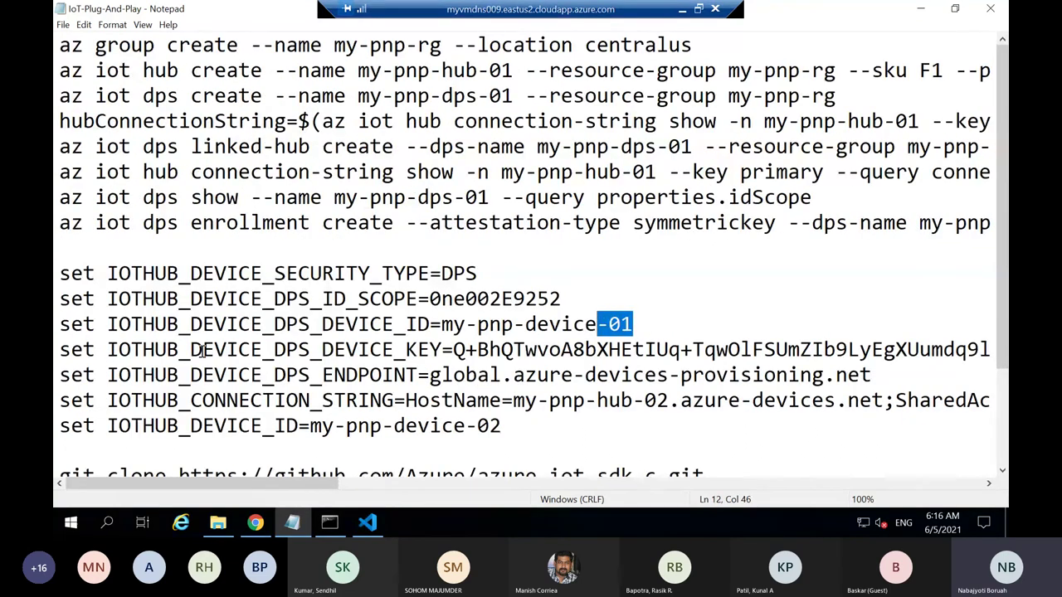
{"action": "left_click_drag", "start_coordinate": [107, 349], "coordinate": [440, 353]}
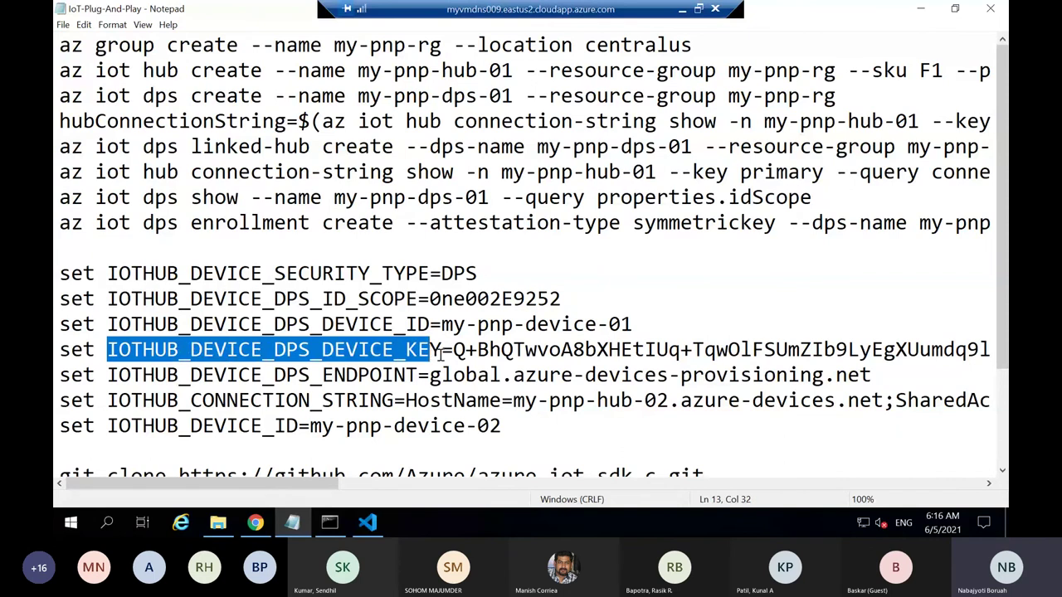
Switch to the Azure portal and display the individual enrollments of the my-pnp-dps-01 provisioning service, refreshing the enrollment list.
{"action": "left_click", "coordinate": [255, 522]}
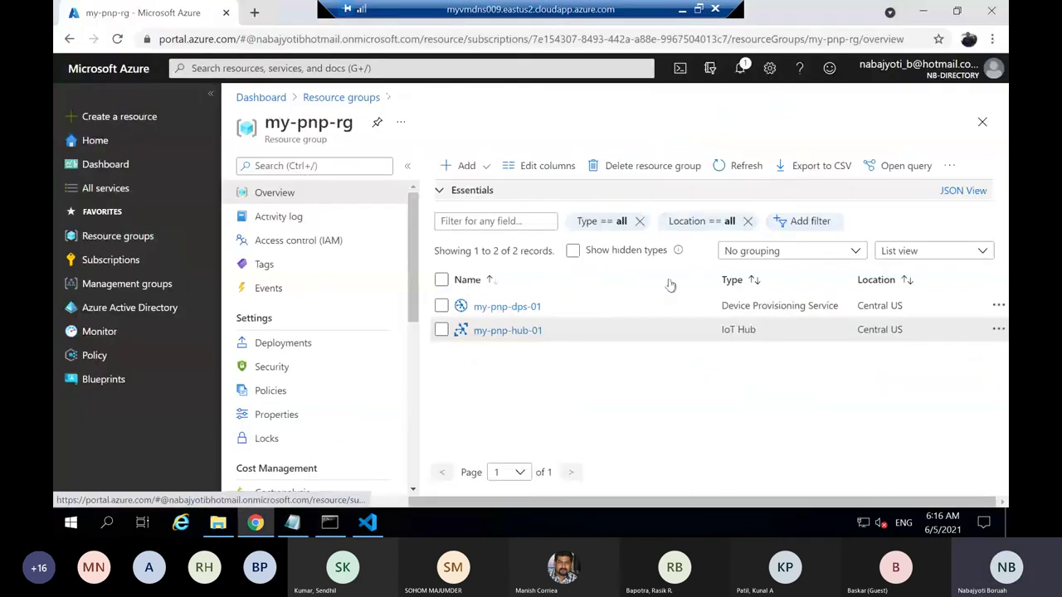
{"action": "left_click", "coordinate": [750, 296]}
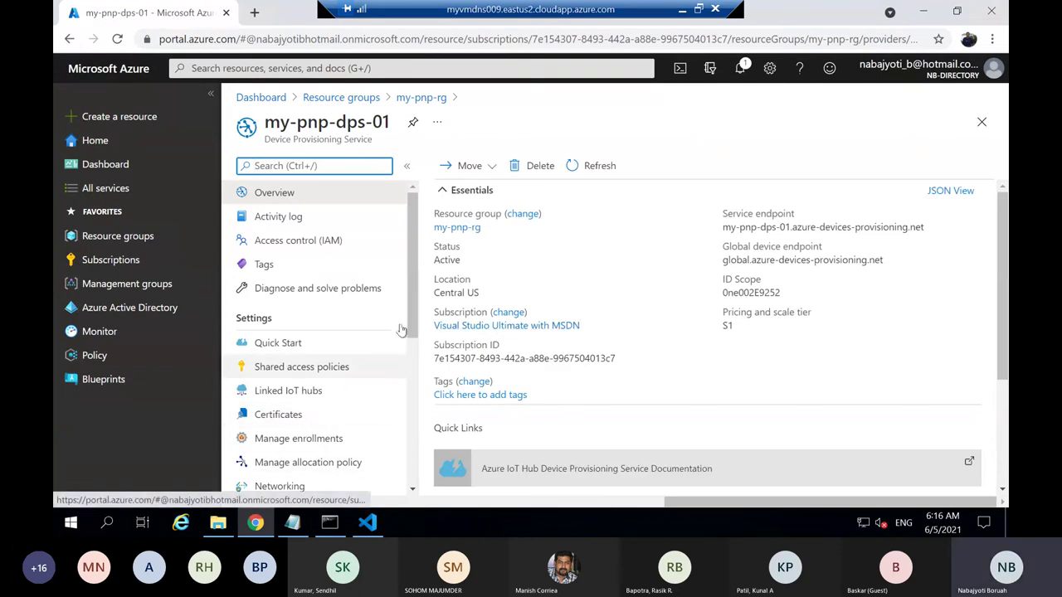
{"action": "left_click_drag", "start_coordinate": [408, 323], "coordinate": [420, 373]}
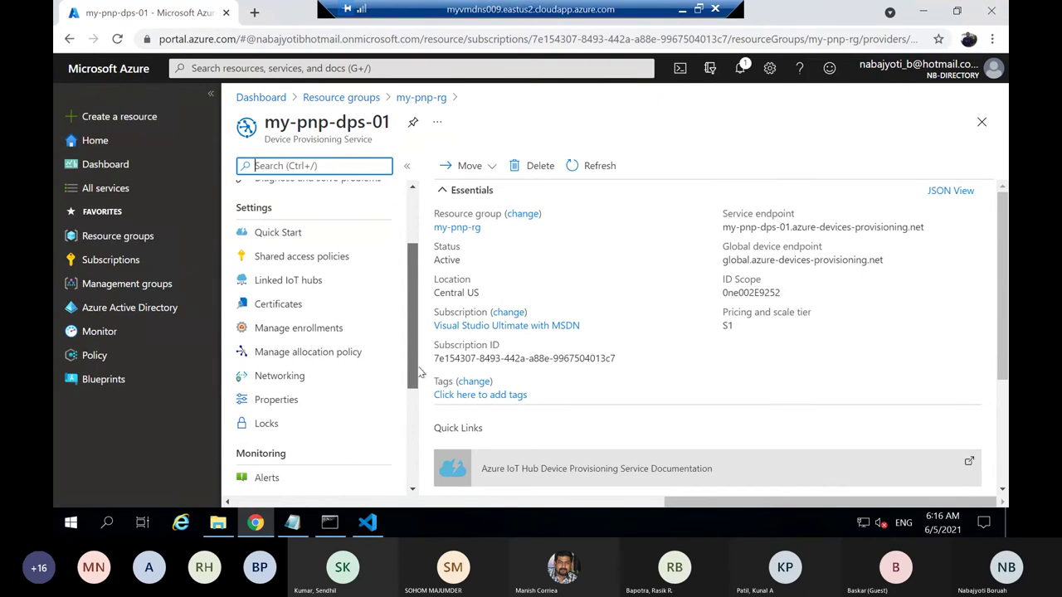
{"action": "left_click", "coordinate": [340, 330]}
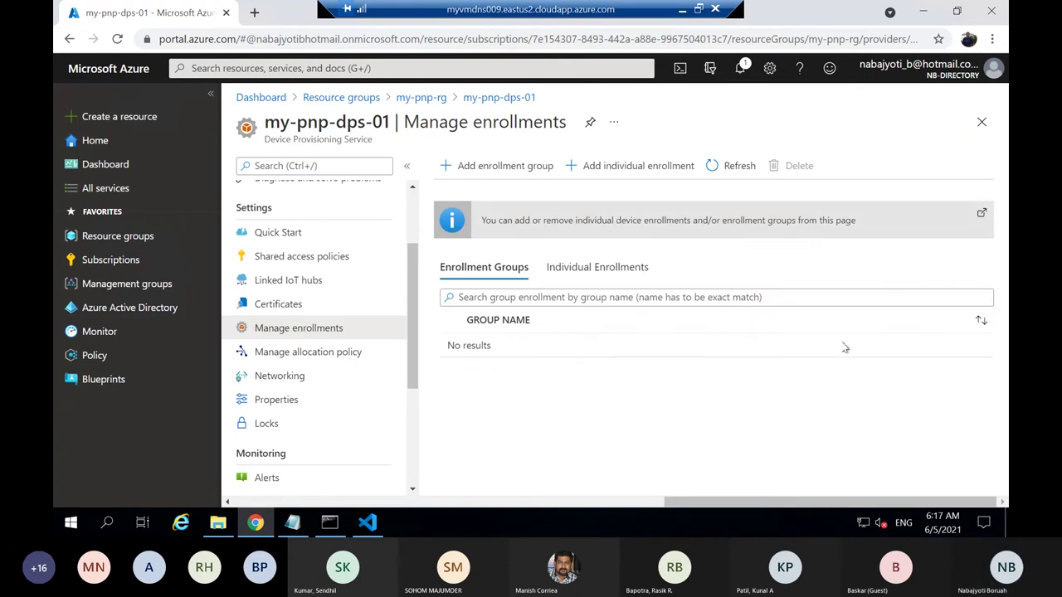
{"action": "left_click", "coordinate": [738, 166]}
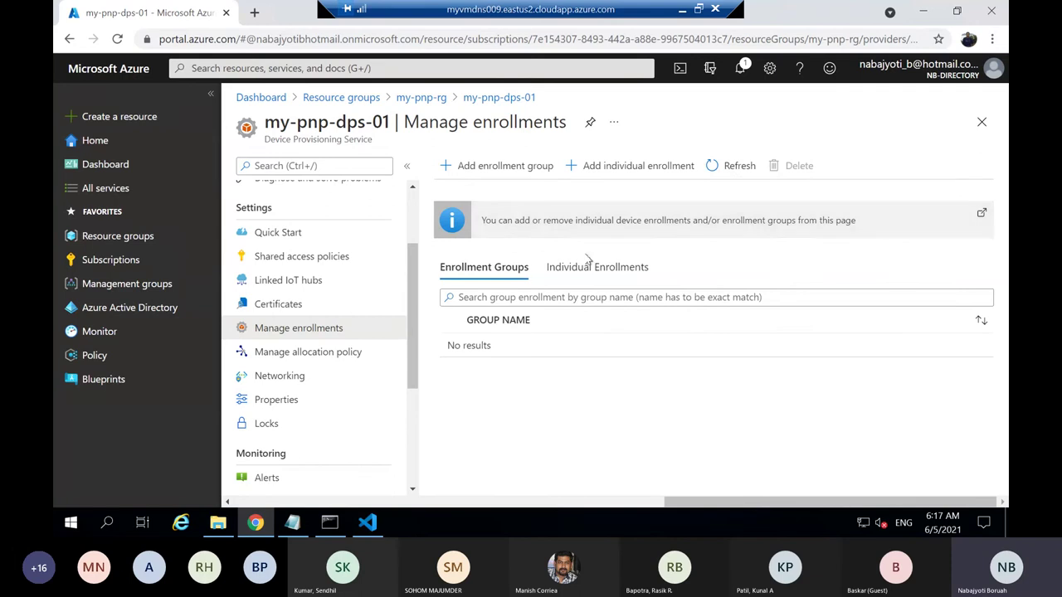
{"action": "left_click", "coordinate": [604, 277]}
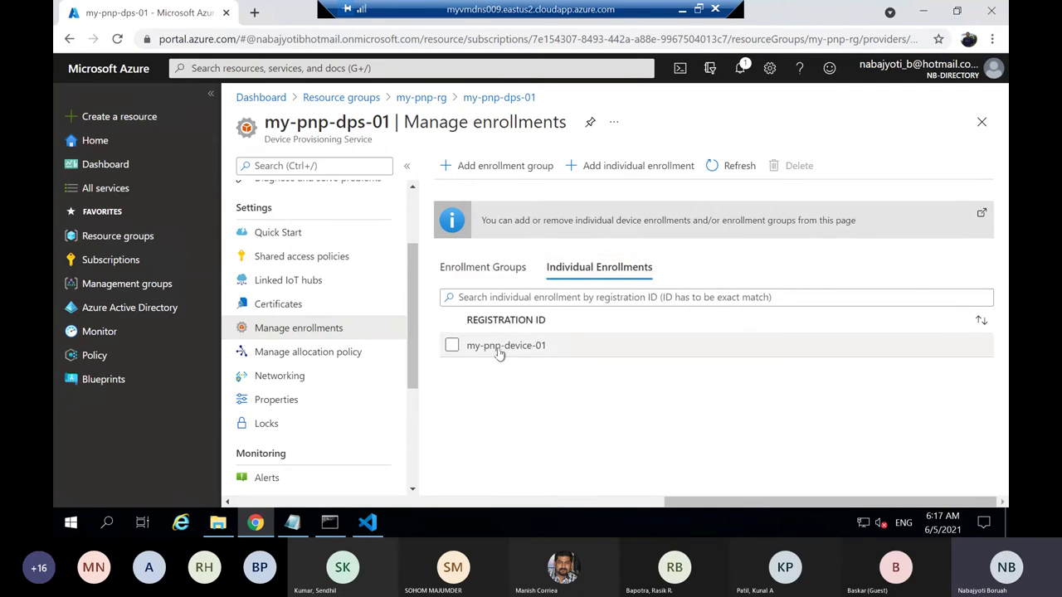
Open the enrollment details of my-pnp-device-01, reveal its primary key and copy the key.
{"action": "left_click", "coordinate": [452, 347]}
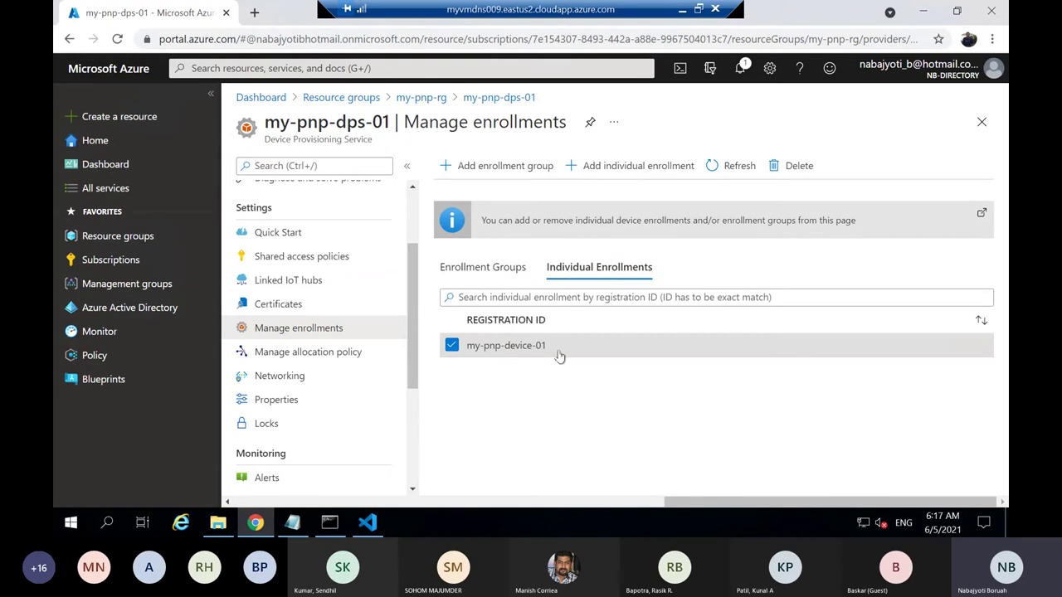
{"action": "left_click", "coordinate": [452, 346]}
{"action": "left_click", "coordinate": [454, 347]}
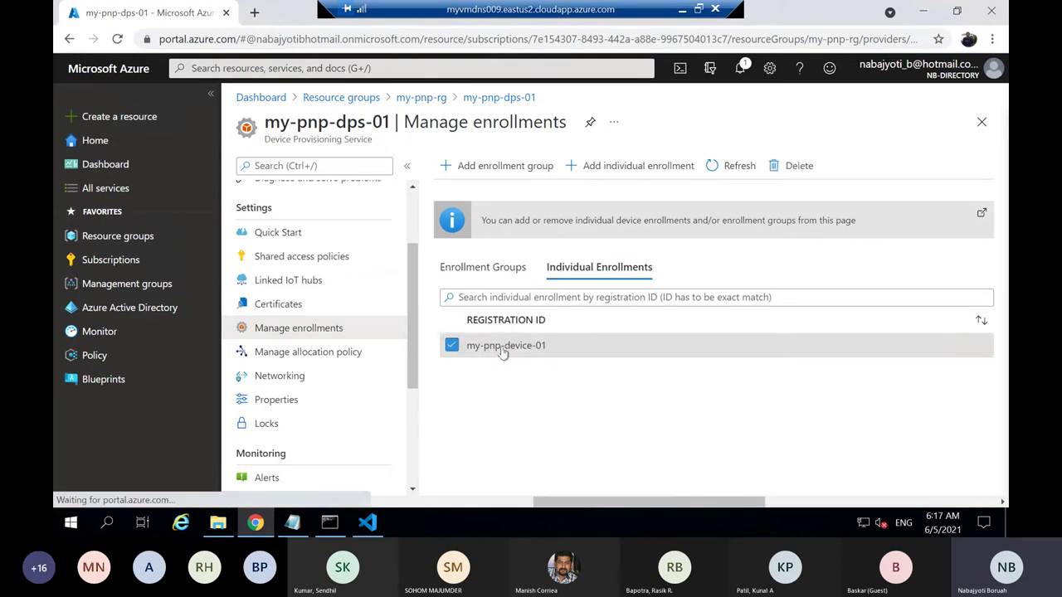
{"action": "left_click", "coordinate": [503, 346]}
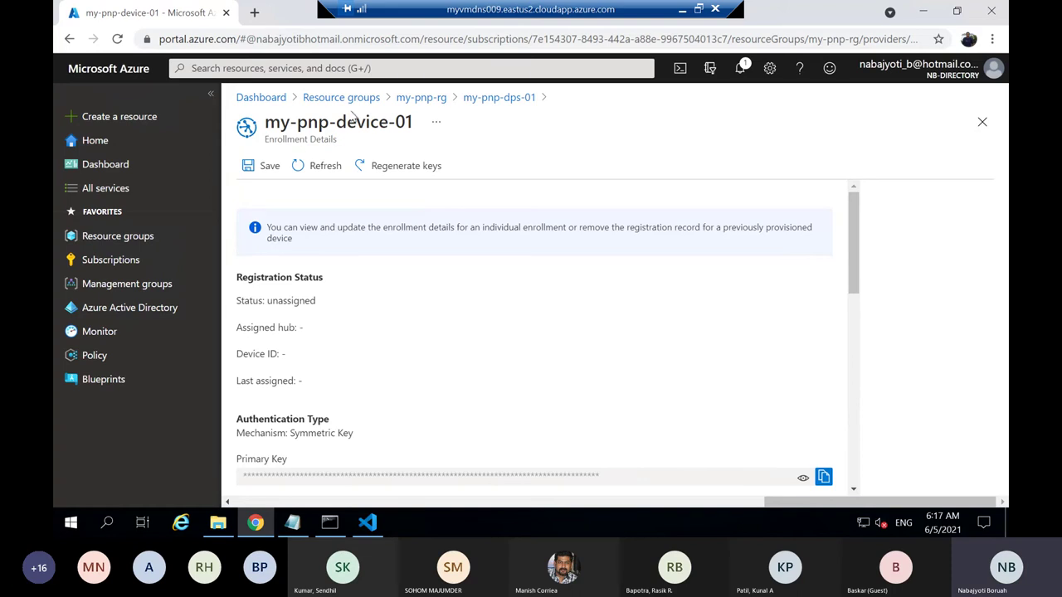
{"action": "scroll", "coordinate": [850, 307], "scroll_direction": "down", "scroll_amount": 3}
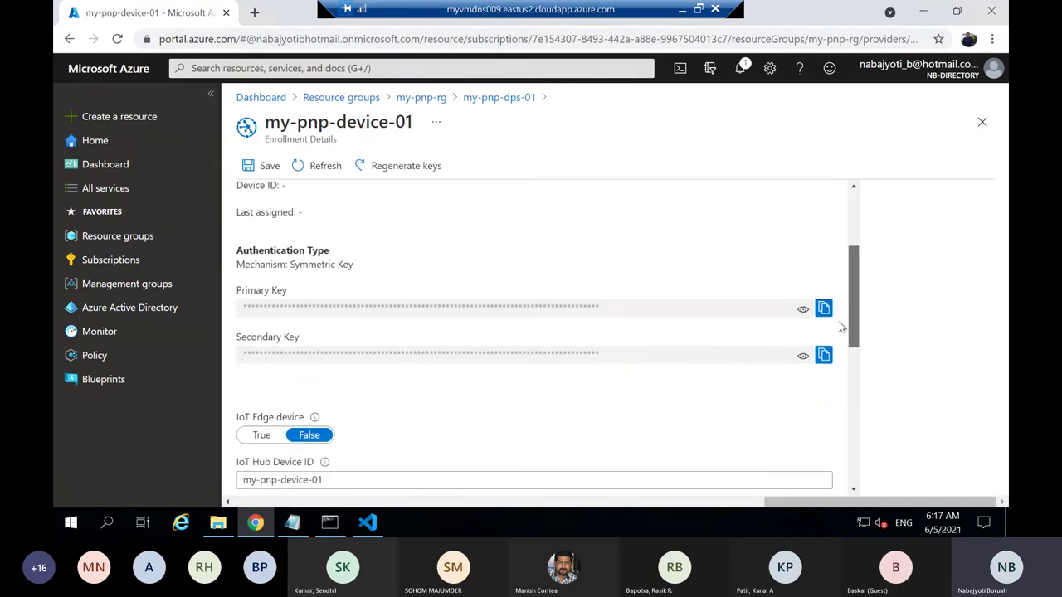
{"action": "left_click", "coordinate": [803, 292]}
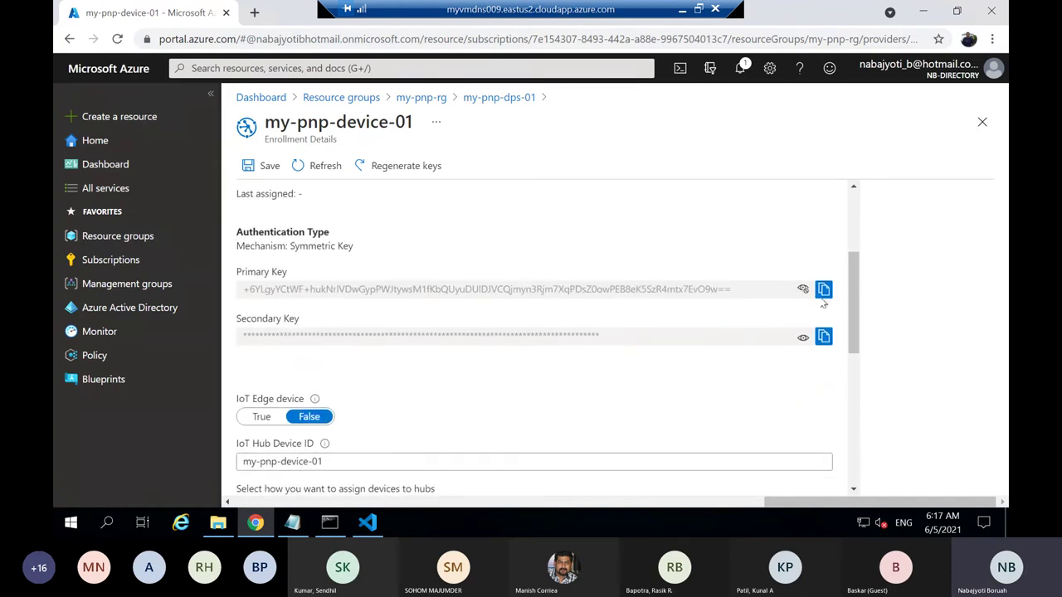
{"action": "left_click", "coordinate": [823, 290]}
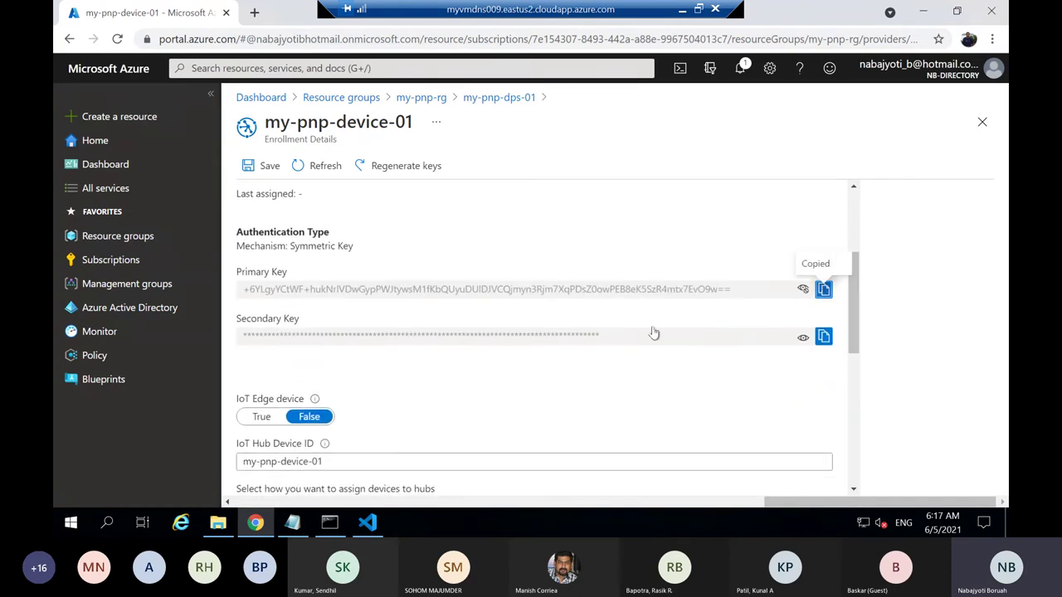
Switch to the IoT-Plug-And-Play notes and replace the whole IOTHUB_DEVICE_DPS_DEVICE_KEY value with the copied primary key.
{"action": "left_click", "coordinate": [292, 523]}
{"action": "left_click", "coordinate": [954, 351]}
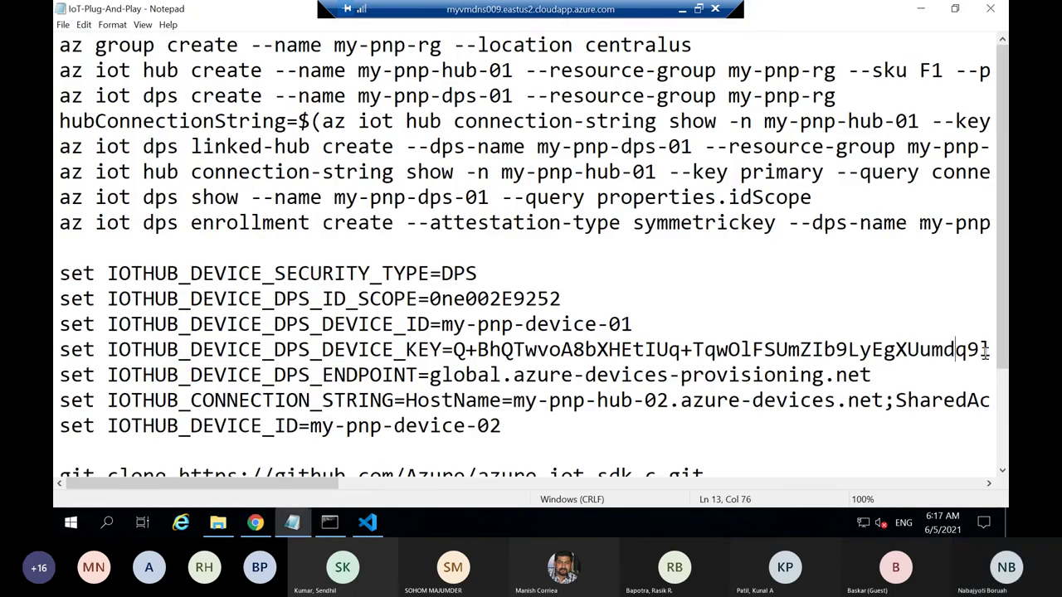
{"action": "left_click_drag", "start_coordinate": [992, 350], "coordinate": [457, 350]}
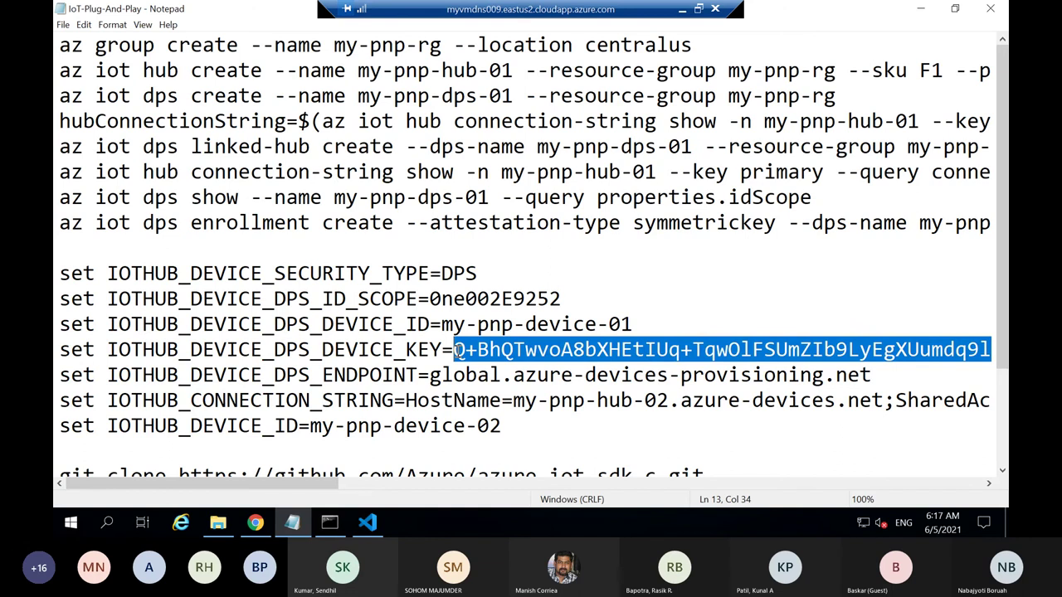
{"action": "key", "text": "ctrl+v"}
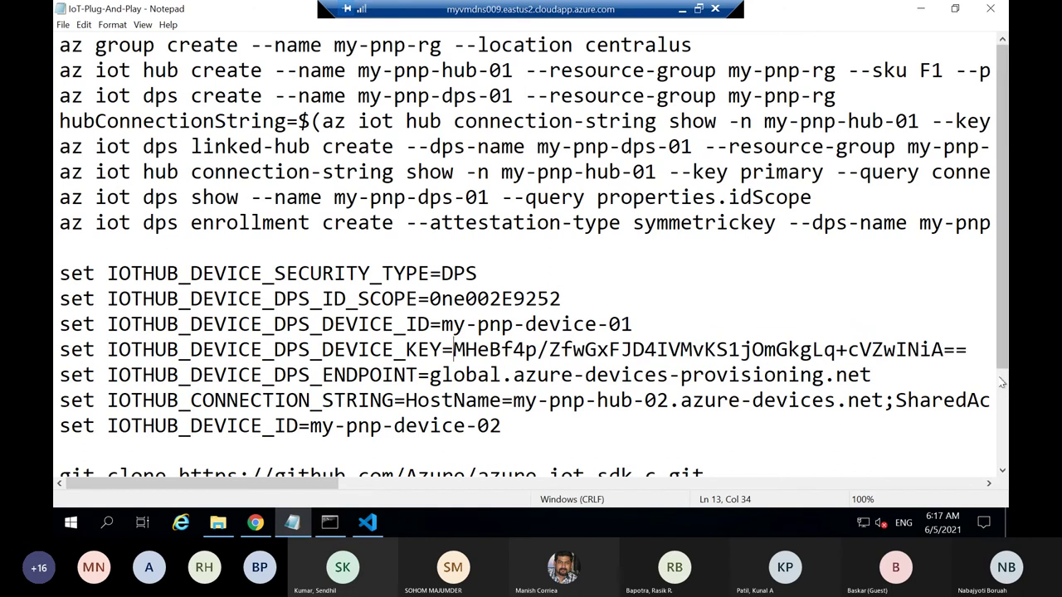
{"action": "left_click_drag", "start_coordinate": [967, 350], "coordinate": [764, 350]}
{"action": "left_click_drag", "start_coordinate": [659, 342], "coordinate": [455, 350]}
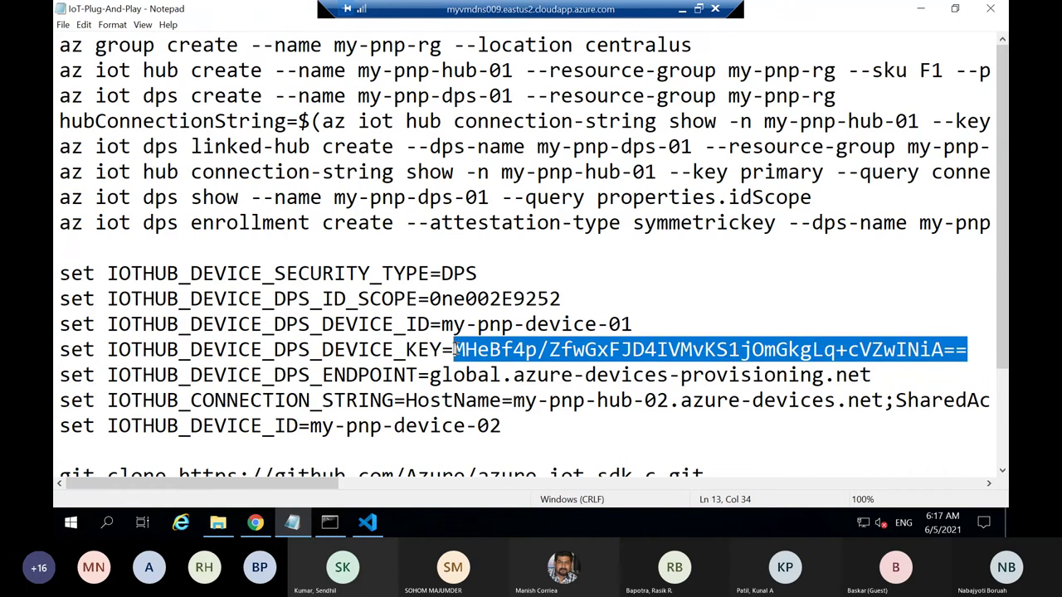
{"action": "key", "text": "Delete"}
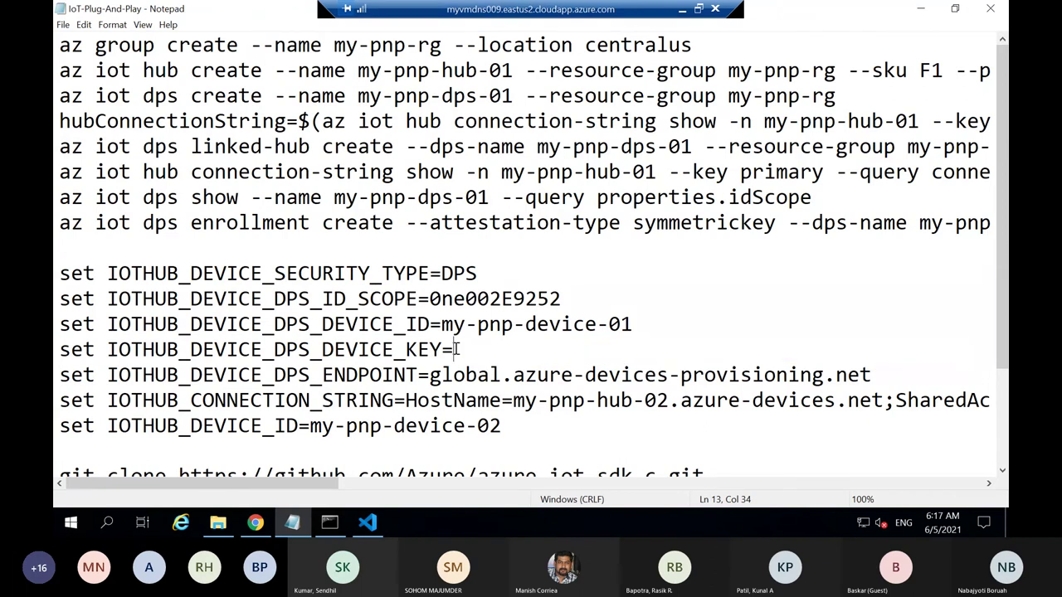
{"action": "key", "text": "ctrl+v"}
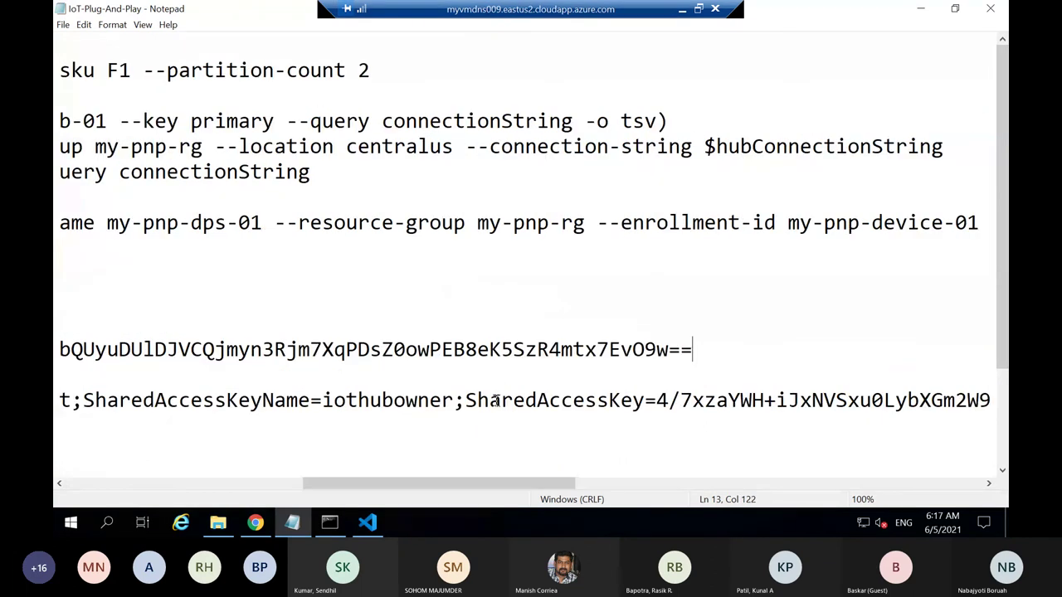
{"action": "left_click_drag", "start_coordinate": [507, 484], "coordinate": [263, 495]}
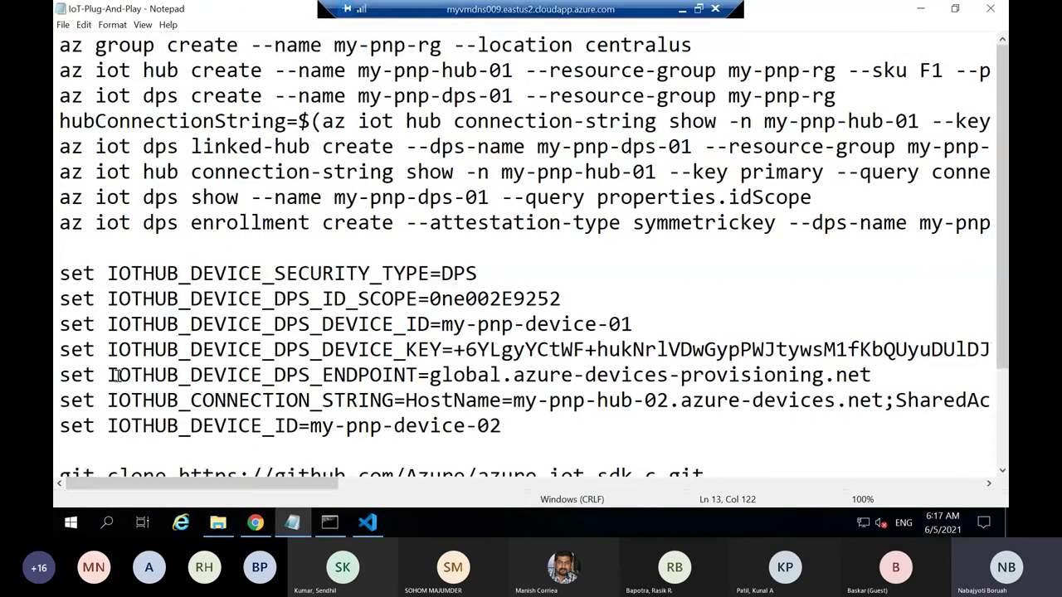
Highlight the DPS endpoint variable, its value global.azure-devices-provisioning.net and the IOTHUB_CONNECTION_STRING name in the notes.
{"action": "left_click_drag", "start_coordinate": [118, 375], "coordinate": [395, 378]}
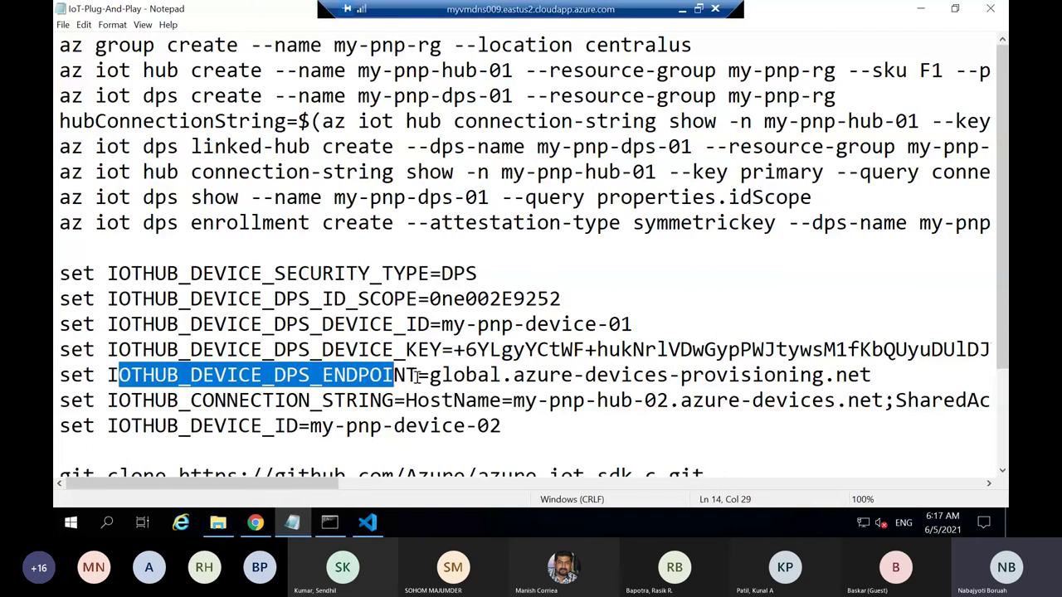
{"action": "double_click", "coordinate": [437, 376]}
{"action": "left_click_drag", "start_coordinate": [710, 382], "coordinate": [879, 384]}
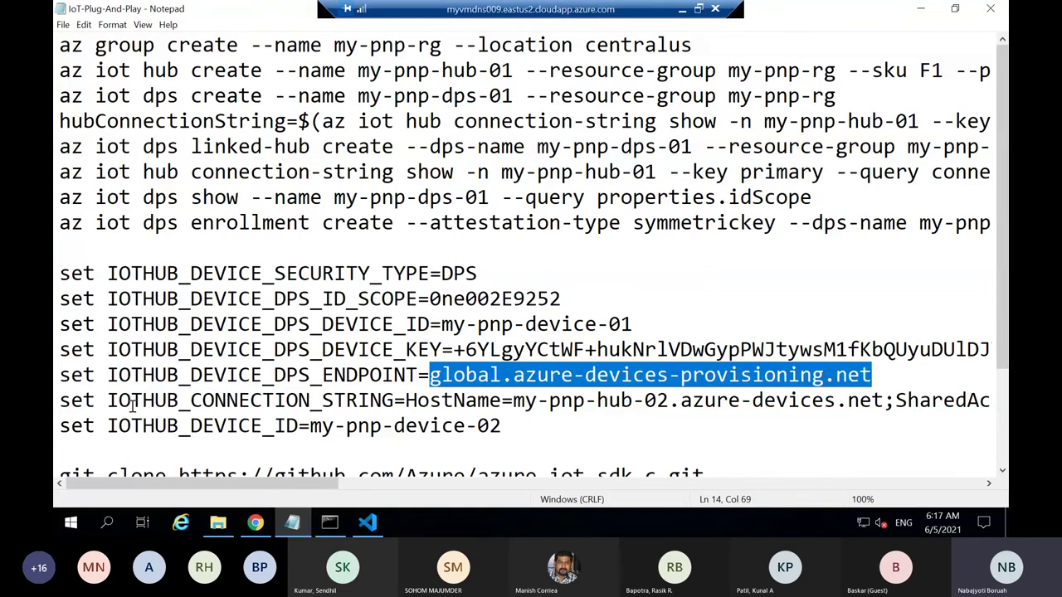
{"action": "left_click_drag", "start_coordinate": [118, 400], "coordinate": [382, 400]}
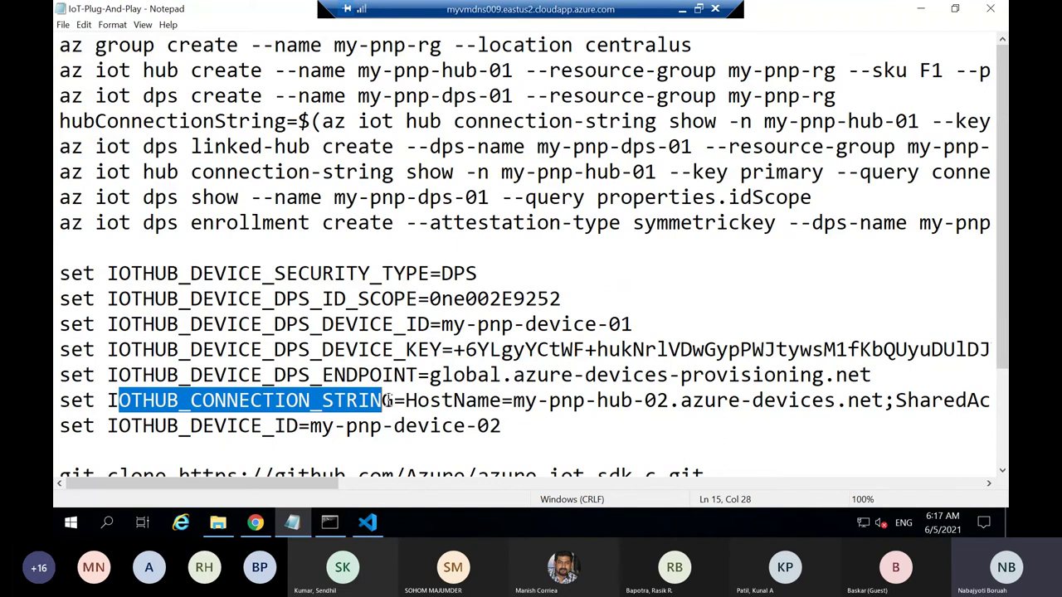
Switch to the Azure portal in Chrome, leave the device enrollment and provisioning service pages, and open the IoT hub my-pnp-hub-01.
{"action": "left_click", "coordinate": [257, 524]}
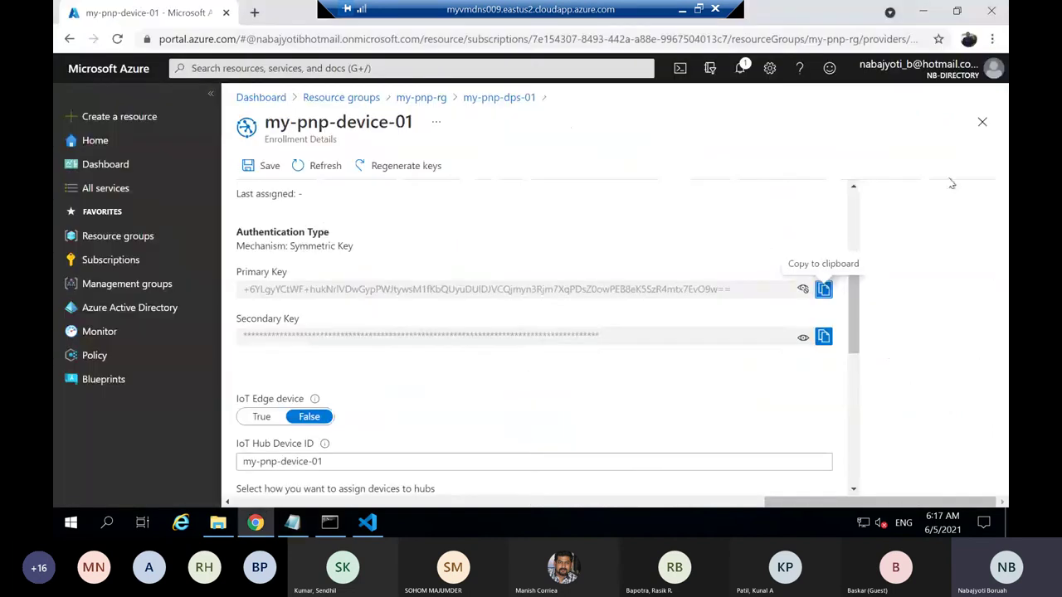
{"action": "left_click", "coordinate": [981, 124]}
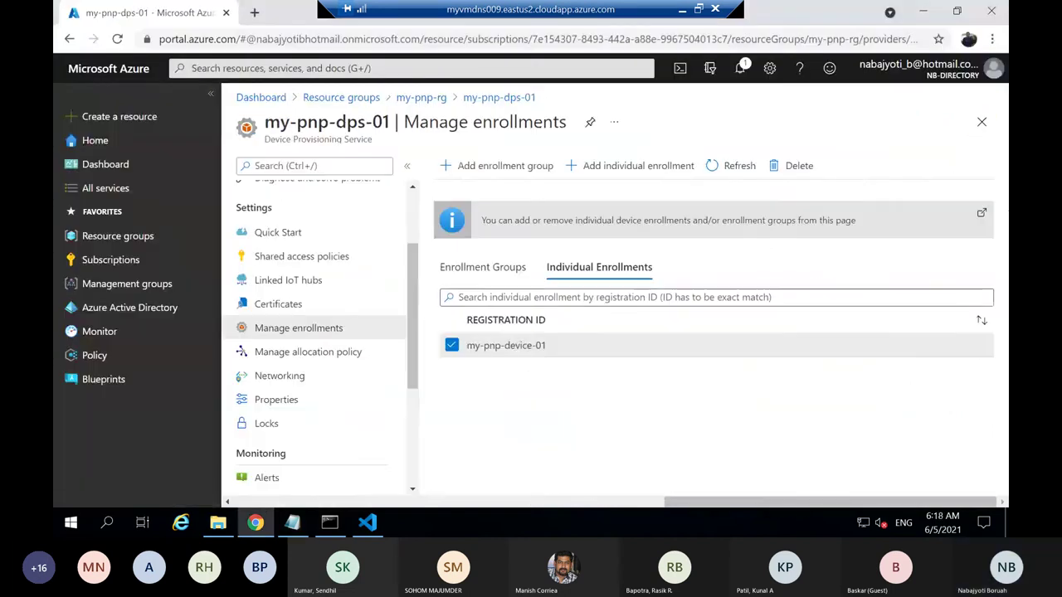
{"action": "left_click", "coordinate": [982, 124]}
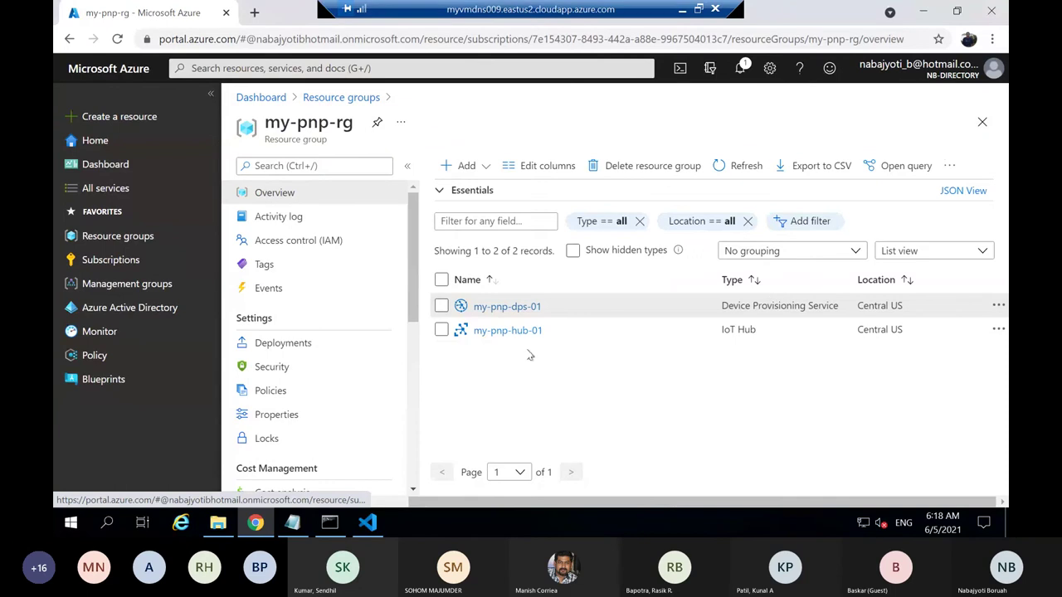
{"action": "left_click", "coordinate": [490, 331]}
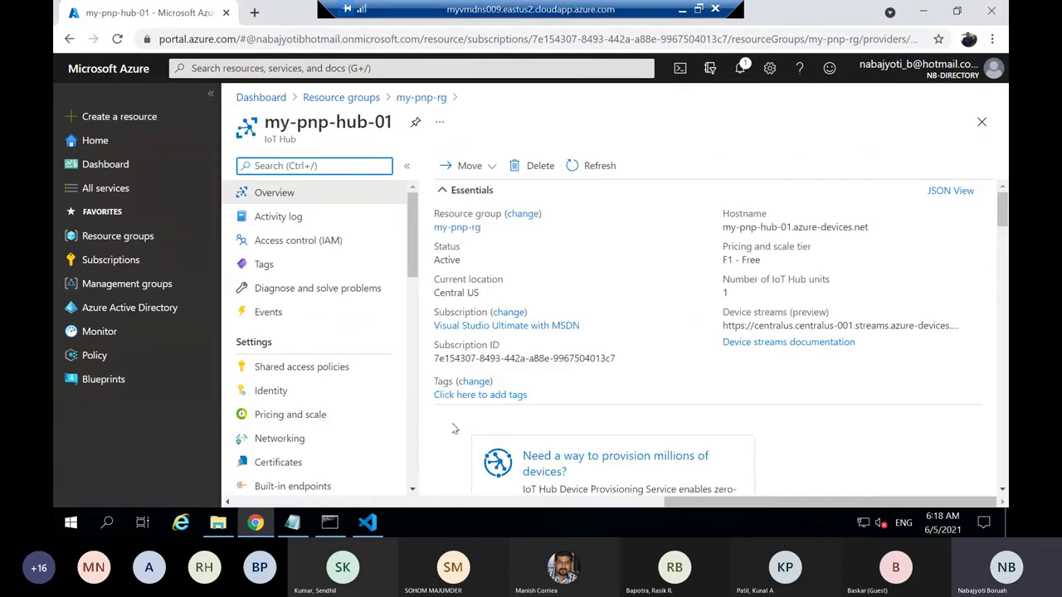
Reveal and copy the primary connection string of the hub's iothubowner shared access policy.
{"action": "left_click", "coordinate": [287, 367]}
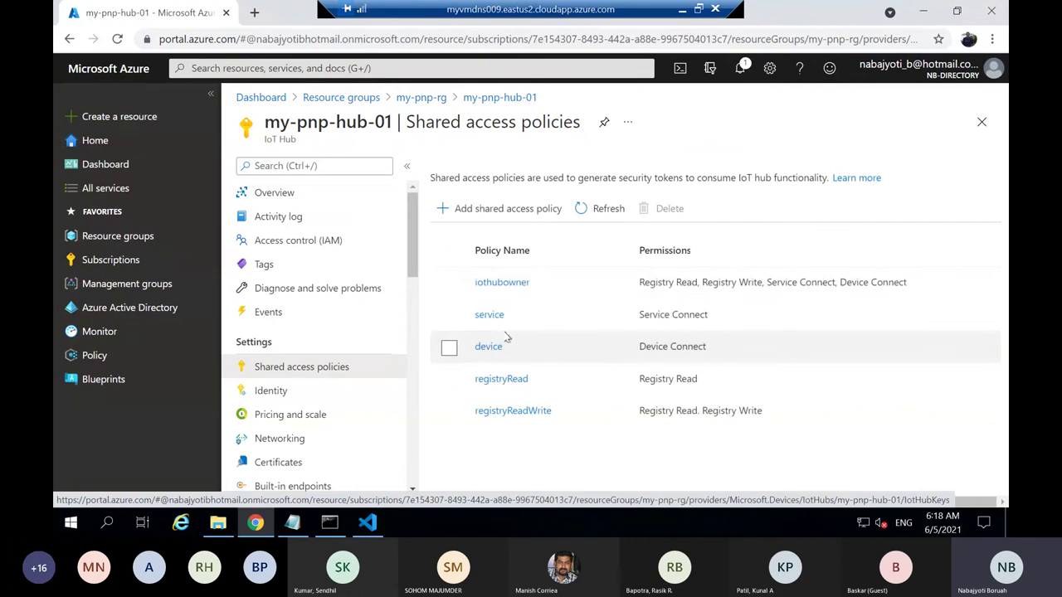
{"action": "left_click", "coordinate": [502, 282]}
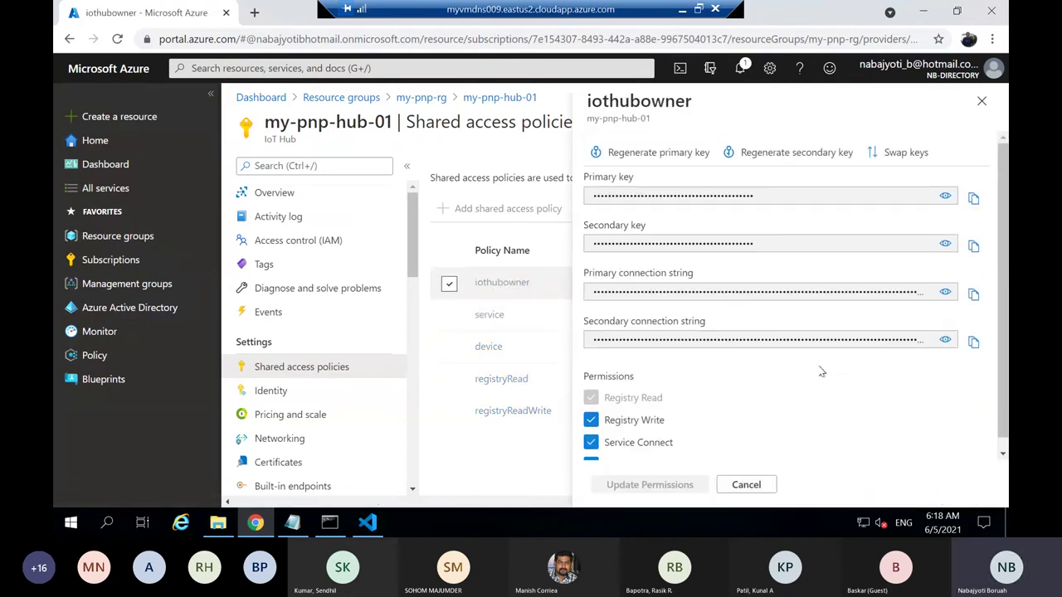
{"action": "left_click", "coordinate": [945, 295]}
{"action": "left_click", "coordinate": [973, 295]}
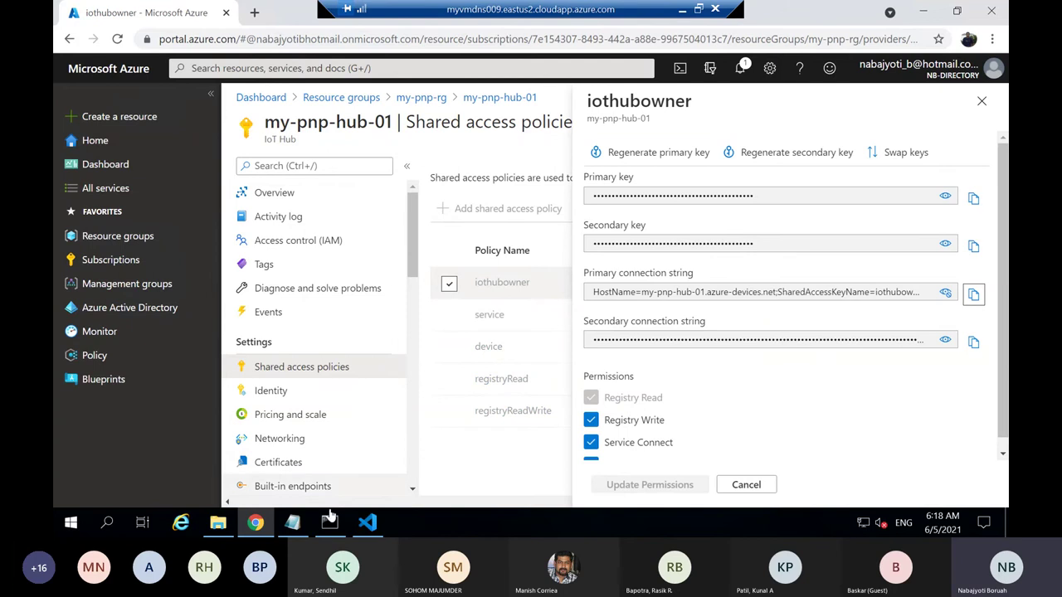
Switch to the Notepad notes and replace the IOTHUB_CONNECTION_STRING value with the copied hub connection string.
{"action": "left_click", "coordinate": [292, 522]}
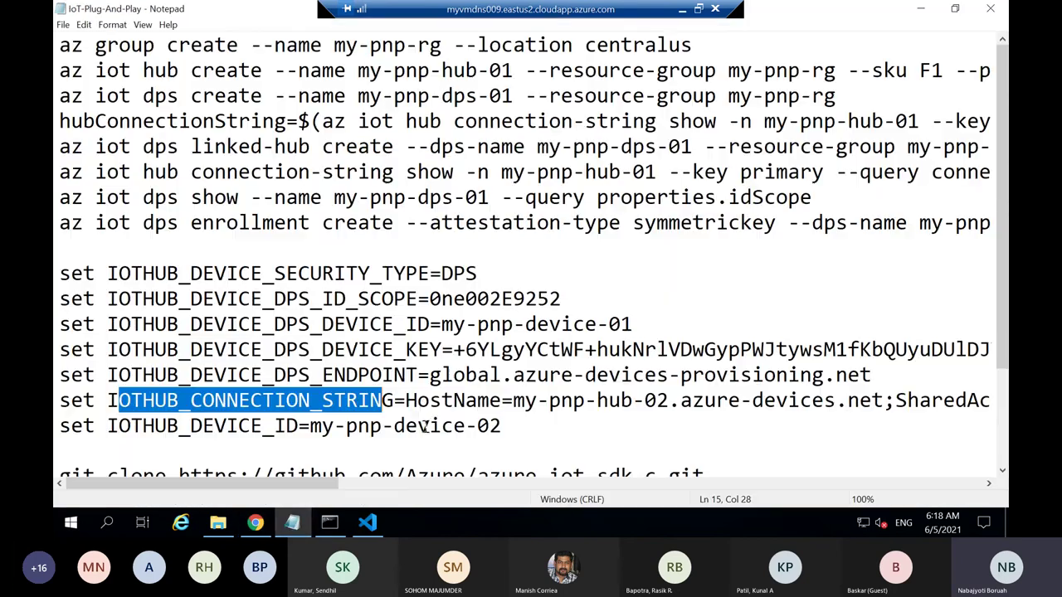
{"action": "left_click_drag", "start_coordinate": [406, 401], "coordinate": [835, 401]}
{"action": "left_click_drag", "start_coordinate": [920, 404], "coordinate": [996, 404]}
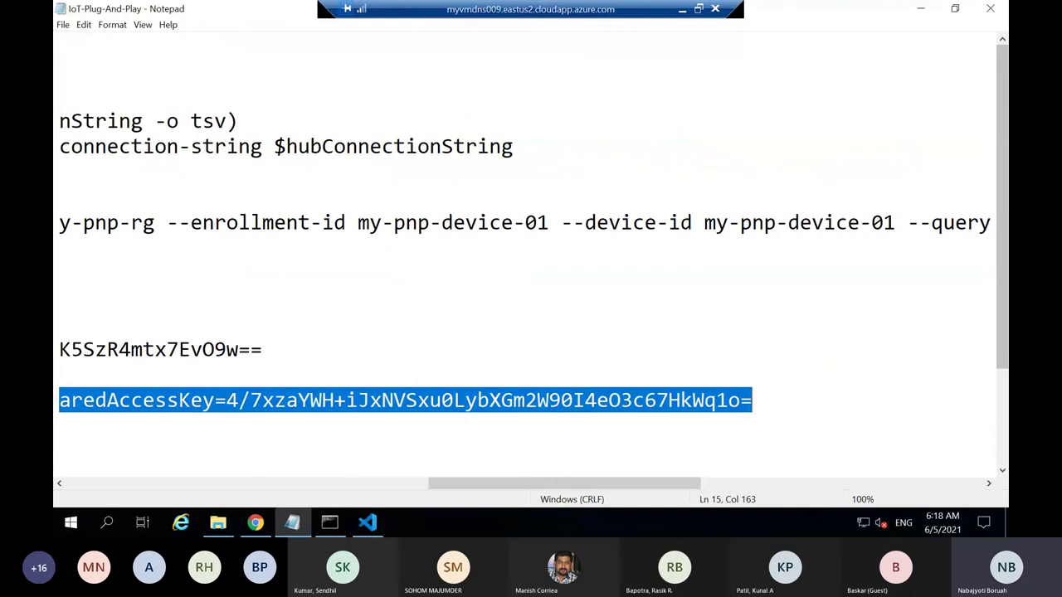
{"action": "key", "text": "Delete"}
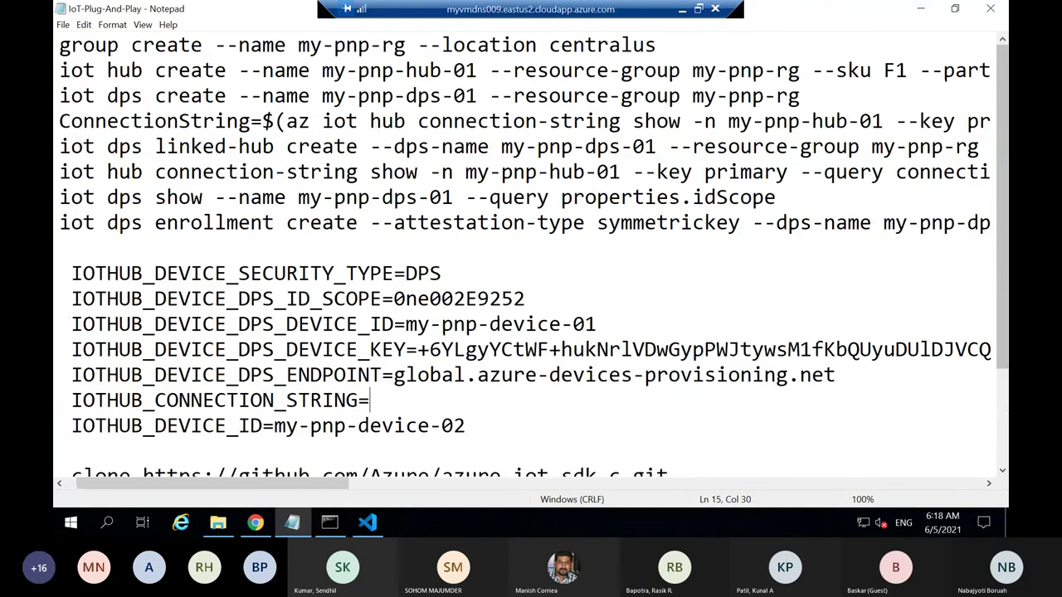
{"action": "key", "text": "ctrl+v"}
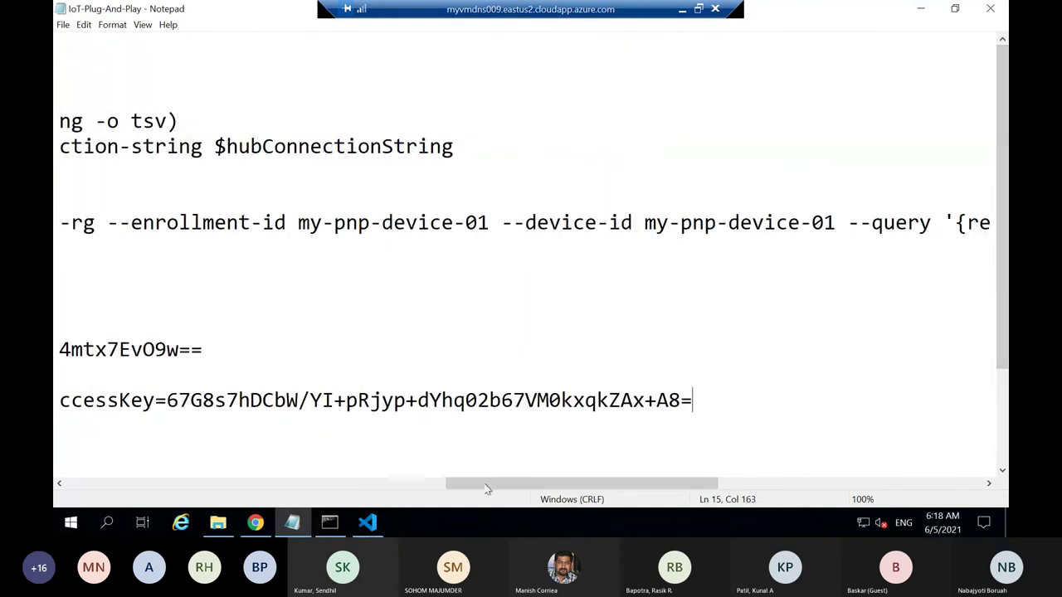
{"action": "left_click_drag", "start_coordinate": [481, 483], "coordinate": [58, 496]}
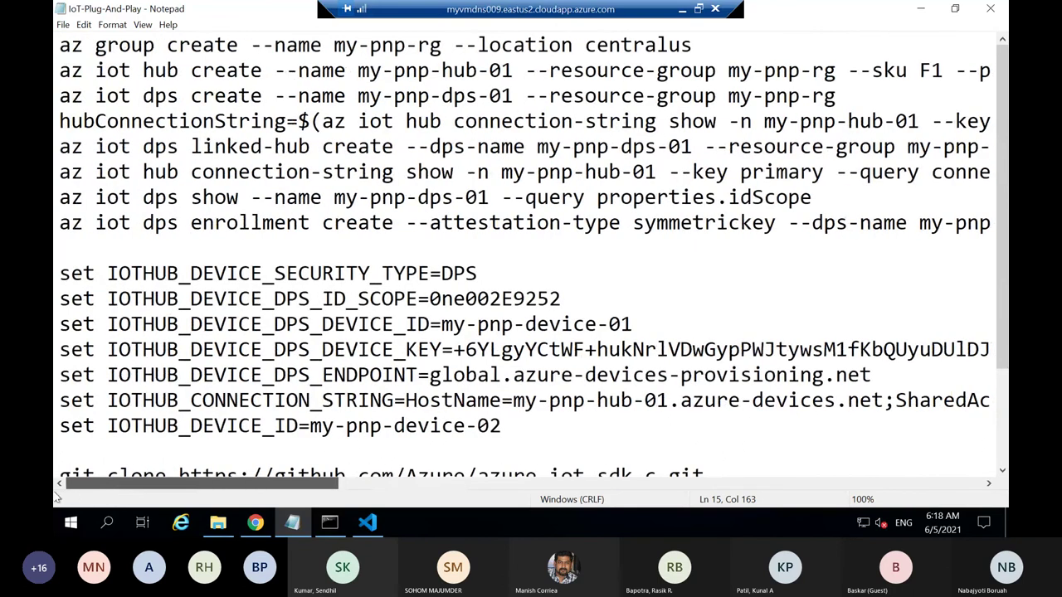
Change the IOTHUB_DEVICE_ID value in the notes to my-pnp-device-01.
{"action": "left_click", "coordinate": [510, 426]}
{"action": "key", "text": "BackSpace"}
{"action": "type", "text": "1"}
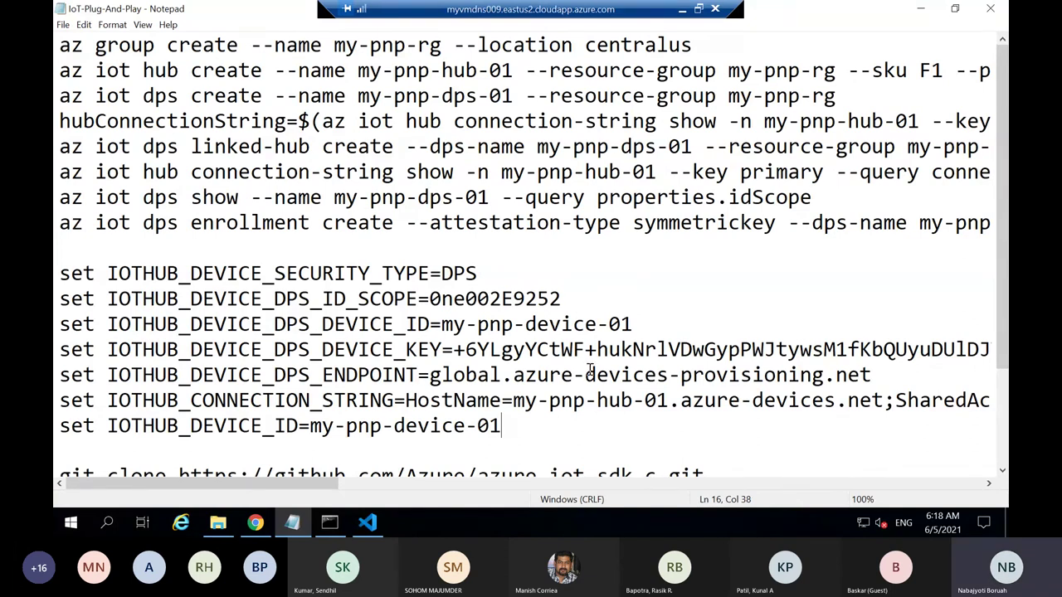
Copy the security type line from the notes and run set IOTHUB_DEVICE_SECURITY_TYPE=DPS in a cleared Command Prompt.
{"action": "left_click_drag", "start_coordinate": [479, 274], "coordinate": [56, 259]}
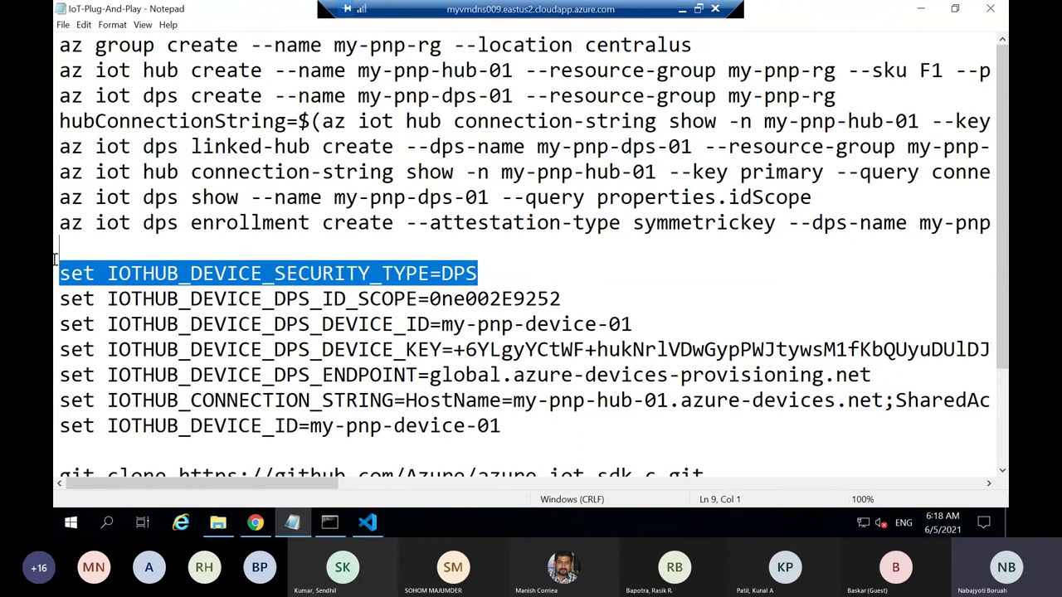
{"action": "left_click", "coordinate": [330, 523]}
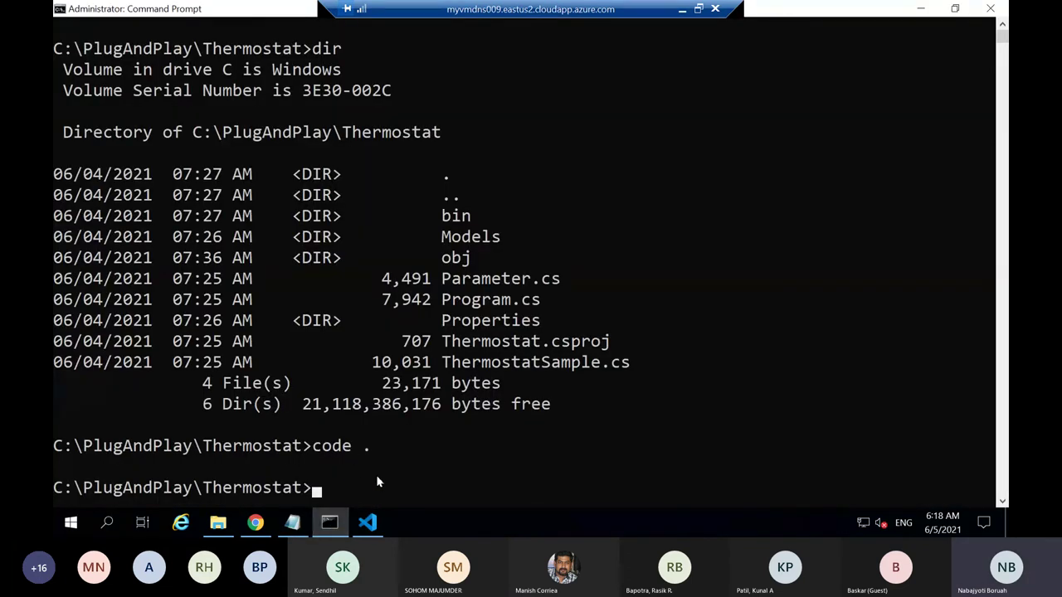
{"action": "type", "text": "cls"}
{"action": "key", "text": "Return"}
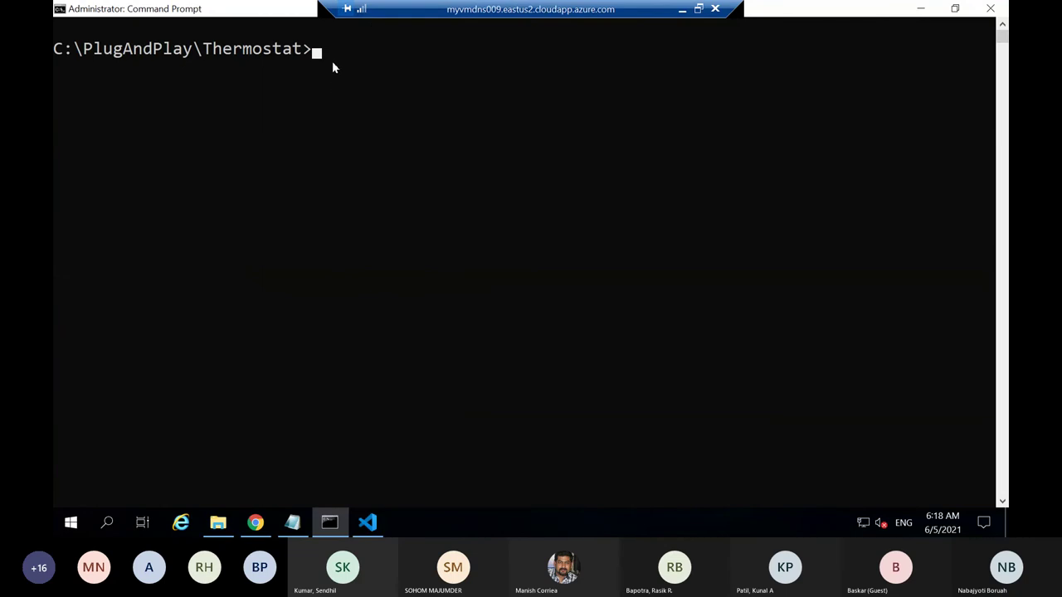
{"action": "key", "text": "Return"}
{"action": "right_click", "coordinate": [357, 83]}
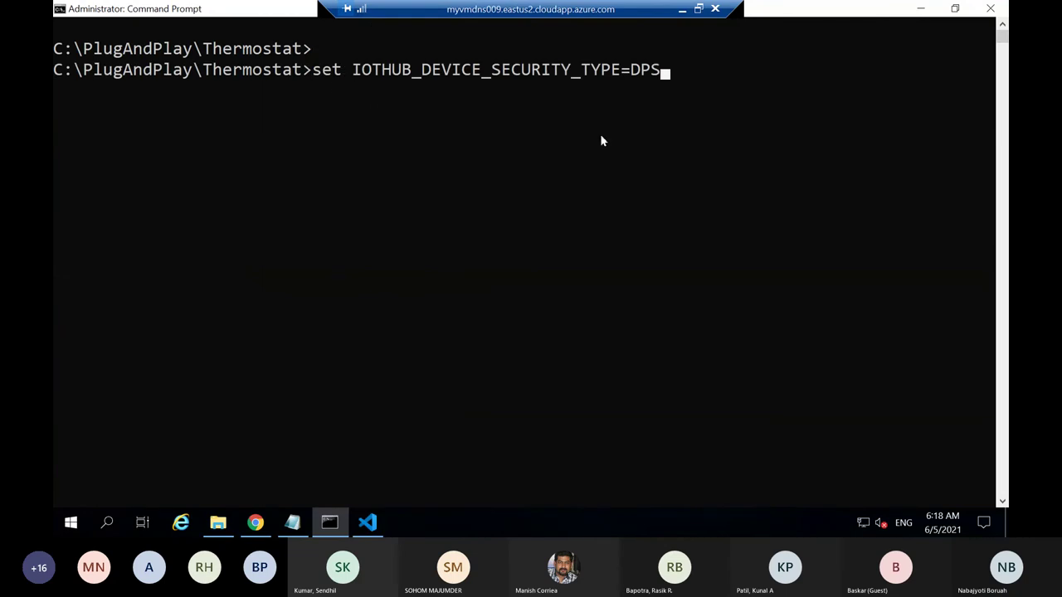
{"action": "key", "text": "Return"}
Copy the ID scope line from the Notepad notes and run set IOTHUB_DEVICE_DPS_ID_SCOPE=0ne002E9252 in Command Prompt.
{"action": "left_click", "coordinate": [291, 521]}
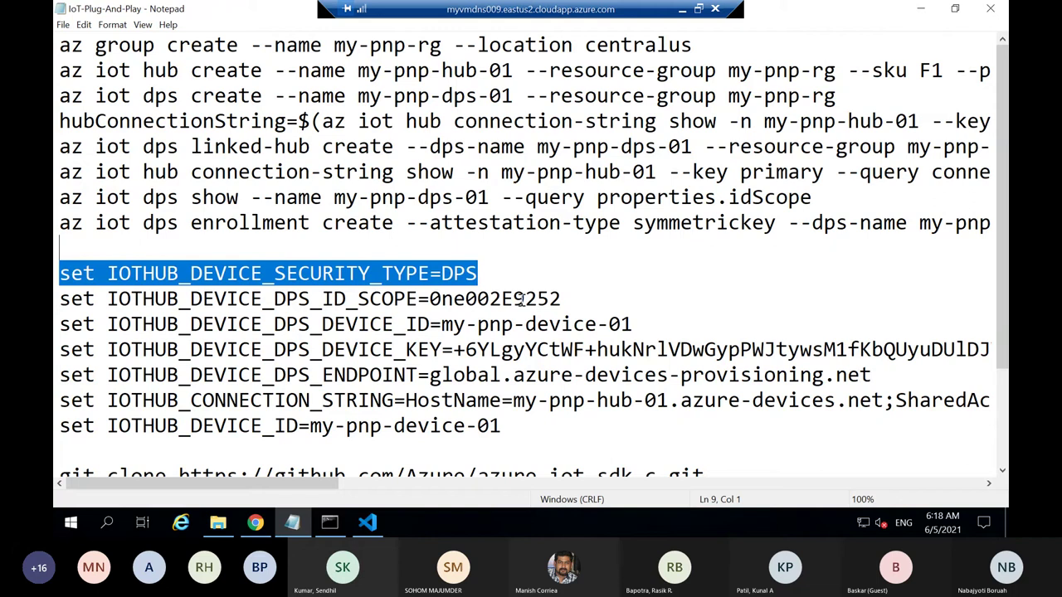
{"action": "left_click_drag", "start_coordinate": [562, 299], "coordinate": [268, 306]}
{"action": "left_click_drag", "start_coordinate": [60, 323], "coordinate": [55, 306]}
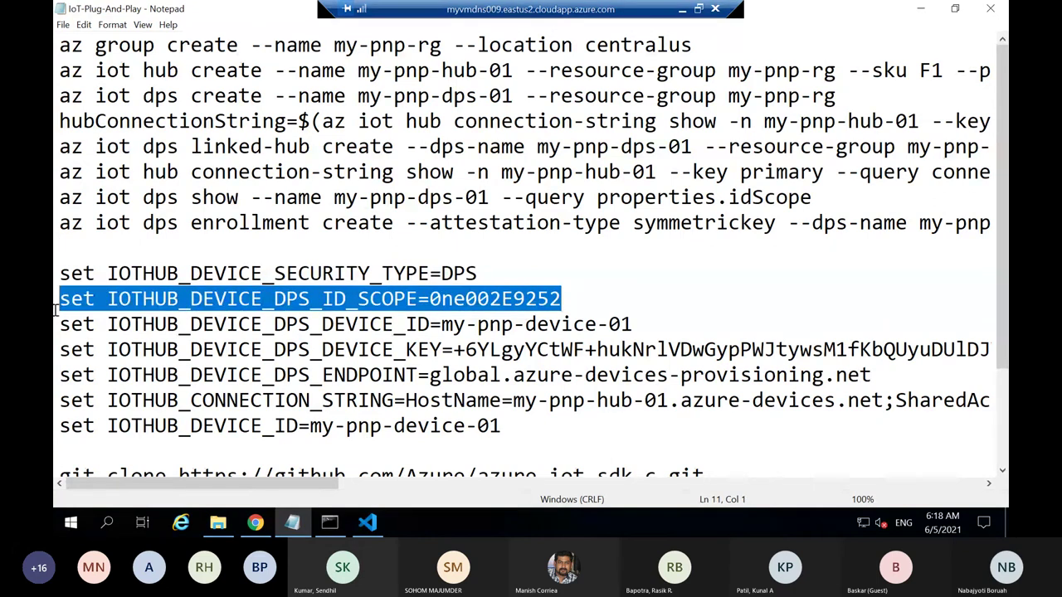
{"action": "left_click", "coordinate": [330, 521]}
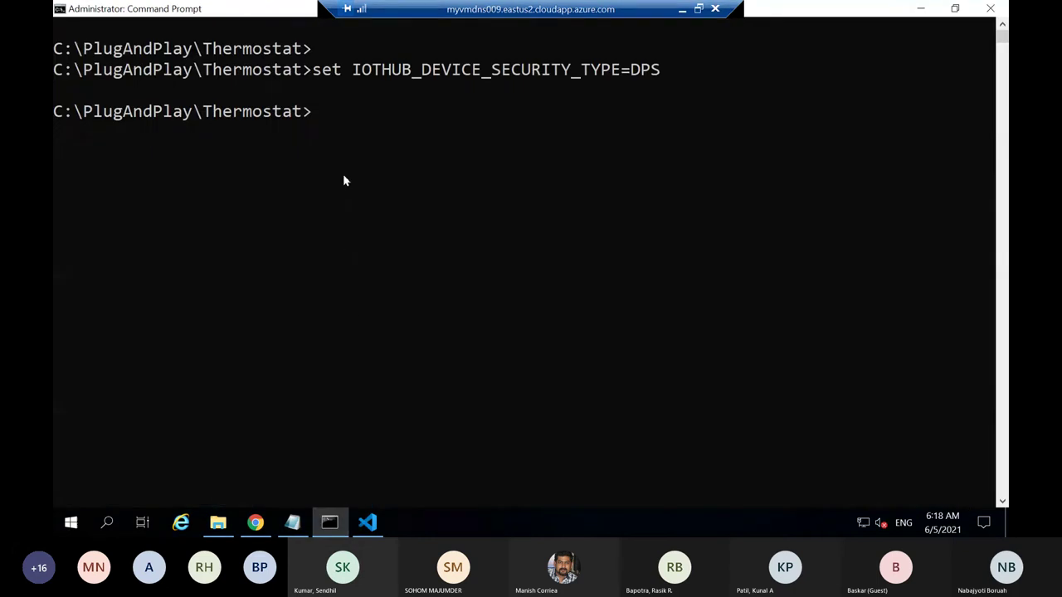
{"action": "key", "text": "ctrl+v"}
{"action": "key", "text": "Return"}
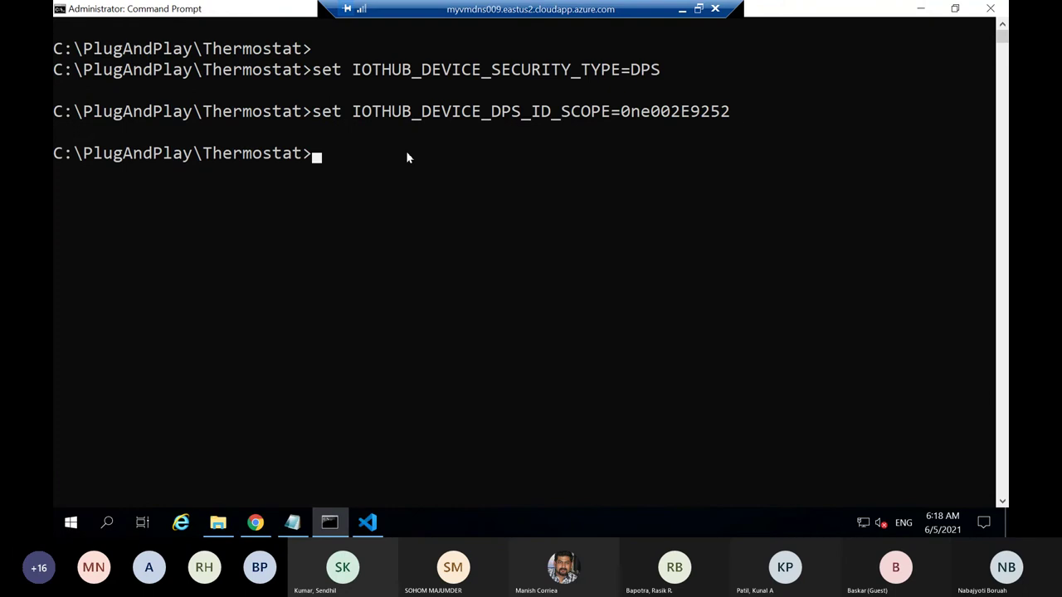
Copy the DPS device ID line from the Notepad notes and run set IOTHUB_DEVICE_DPS_DEVICE_ID=my-pnp-device-01 in Command Prompt.
{"action": "left_click", "coordinate": [292, 522]}
{"action": "left_click", "coordinate": [650, 328]}
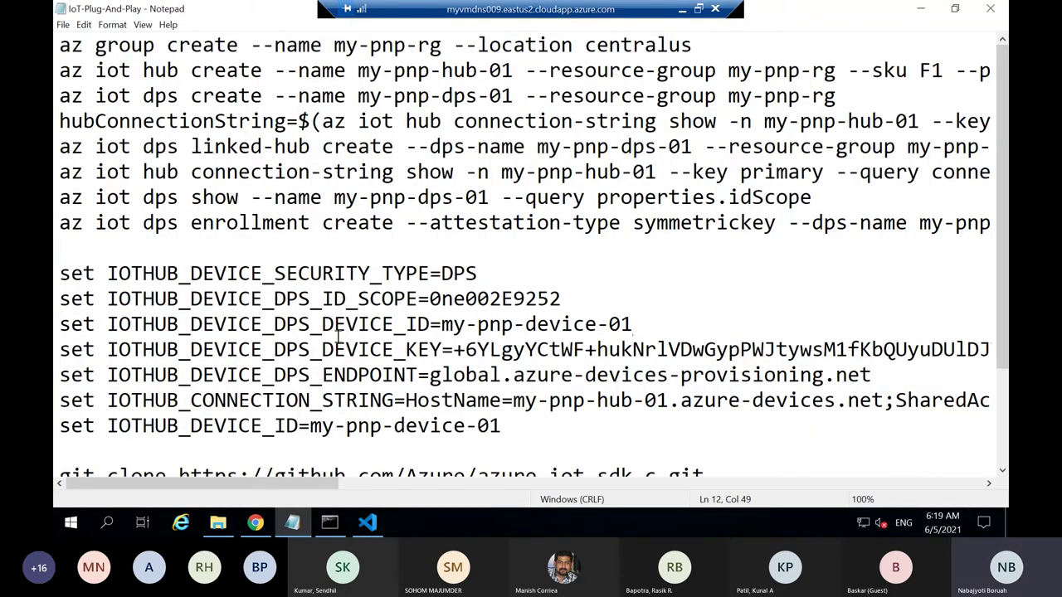
{"action": "left_click_drag", "start_coordinate": [632, 324], "coordinate": [56, 324]}
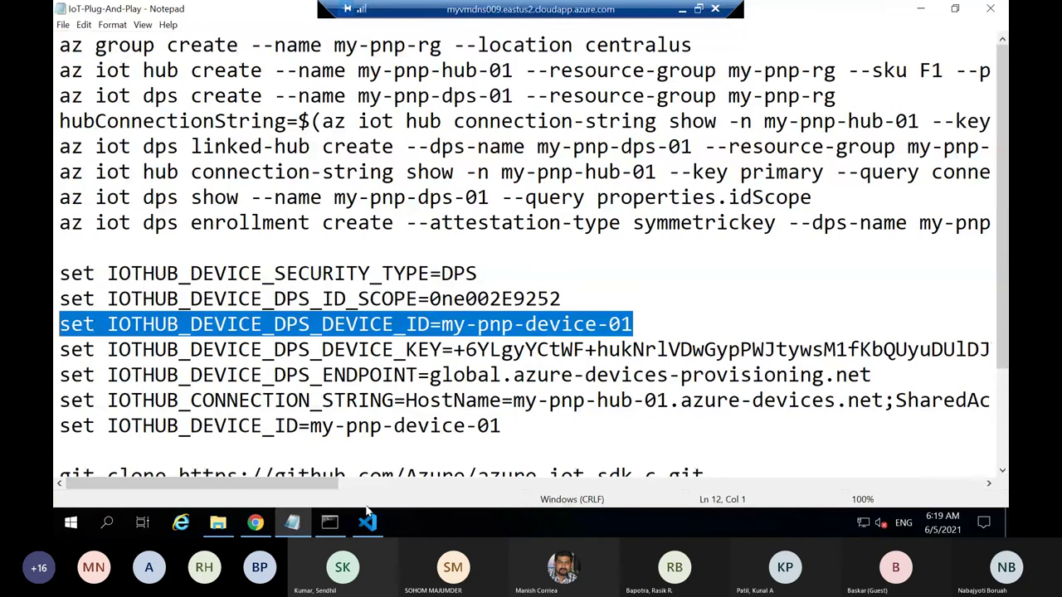
{"action": "left_click", "coordinate": [330, 522]}
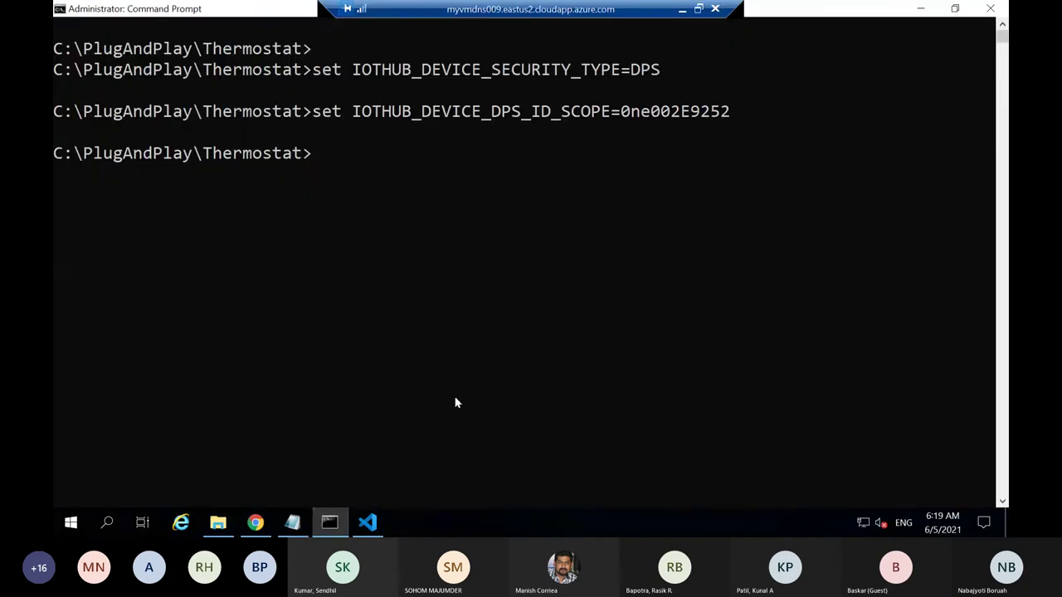
{"action": "right_click", "coordinate": [328, 160]}
{"action": "key", "text": "Return"}
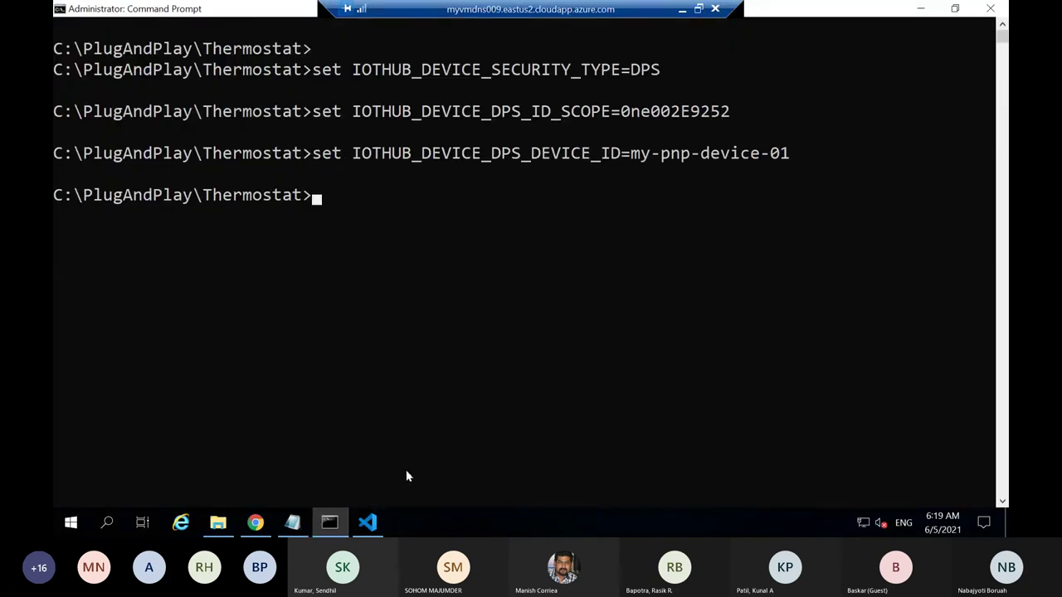
Copy the full device key line from the Notepad notes and set IOTHUB_DEVICE_DPS_DEVICE_KEY to the device key in Command Prompt.
{"action": "left_click", "coordinate": [292, 522]}
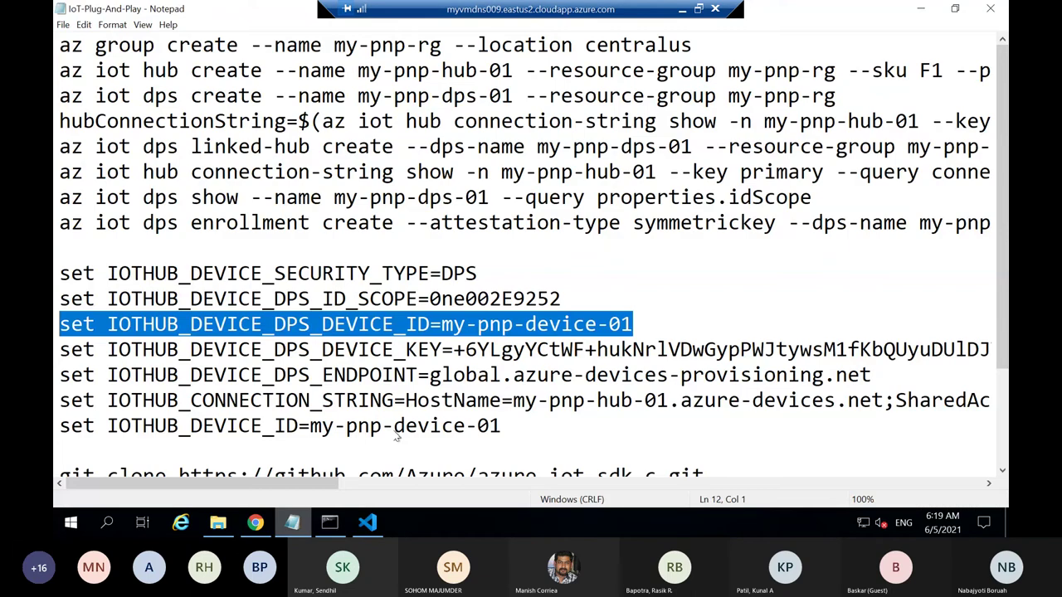
{"action": "left_click_drag", "start_coordinate": [57, 349], "coordinate": [949, 360]}
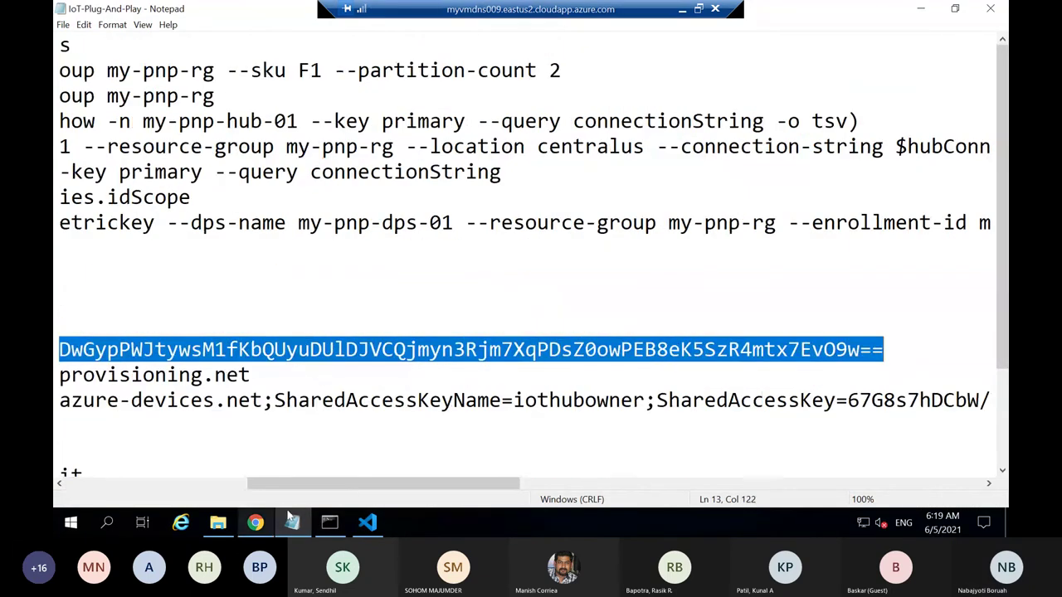
{"action": "left_click", "coordinate": [330, 521]}
{"action": "right_click", "coordinate": [337, 201]}
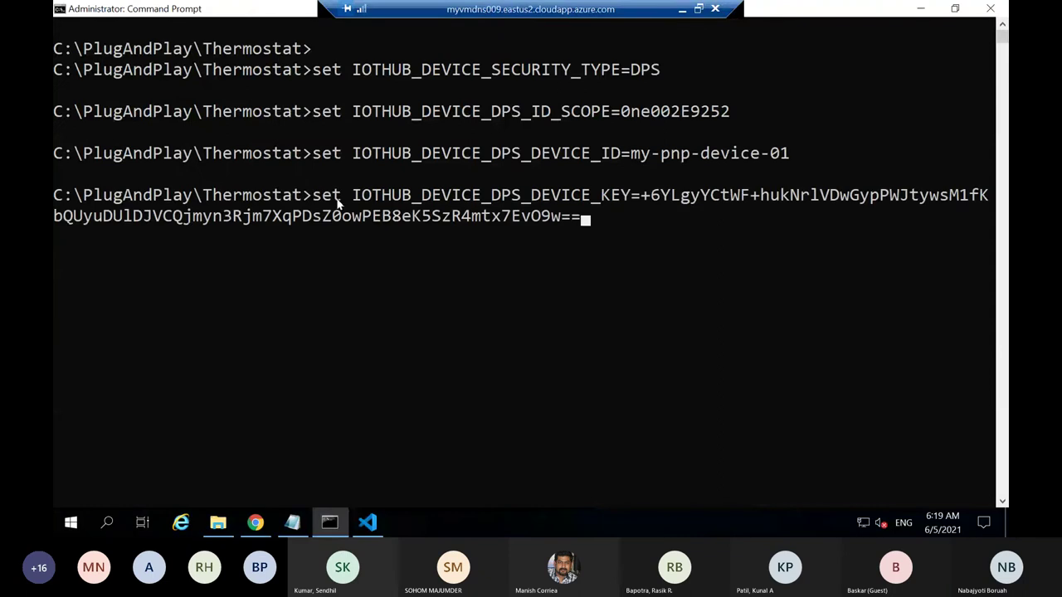
{"action": "key", "text": "Return"}
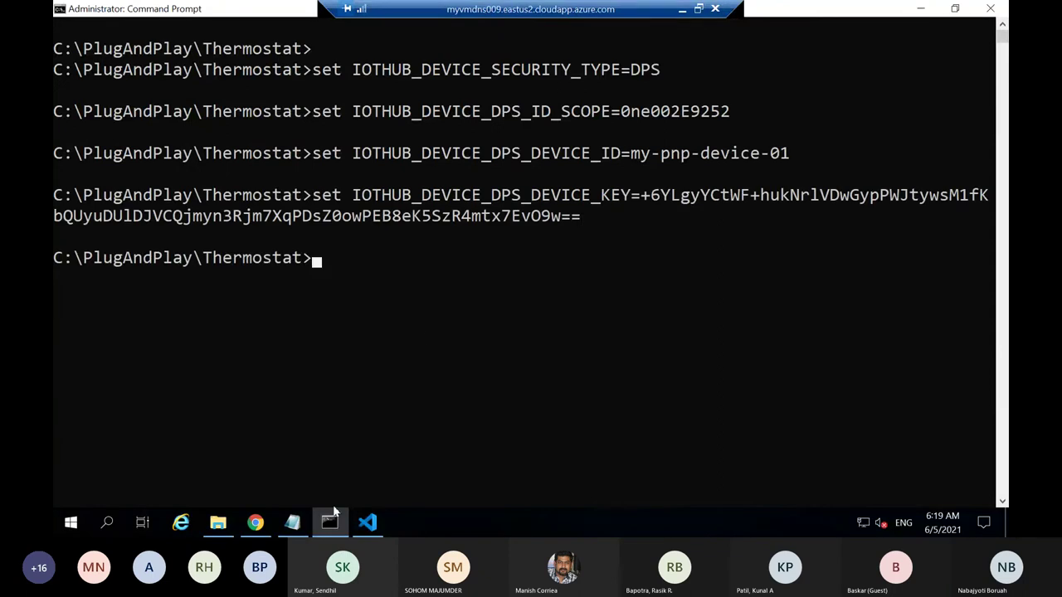
Copy the DPS endpoint line from the Notepad notes and run set IOTHUB_DEVICE_DPS_ENDPOINT=global.azure-devices-provisioning.net in Command Prompt.
{"action": "left_click", "coordinate": [292, 522]}
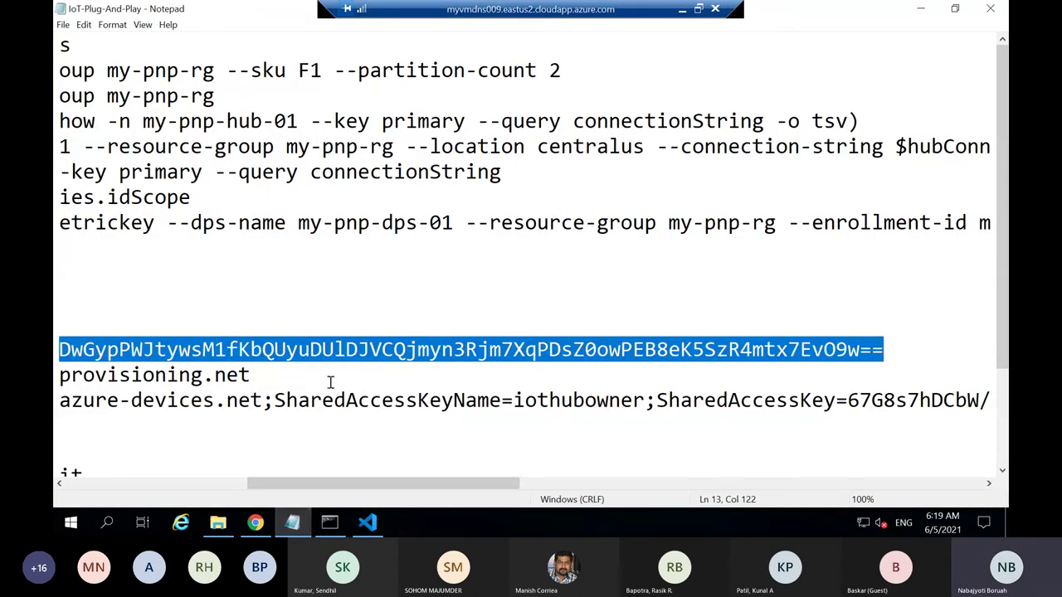
{"action": "left_click_drag", "start_coordinate": [330, 382], "coordinate": [54, 380]}
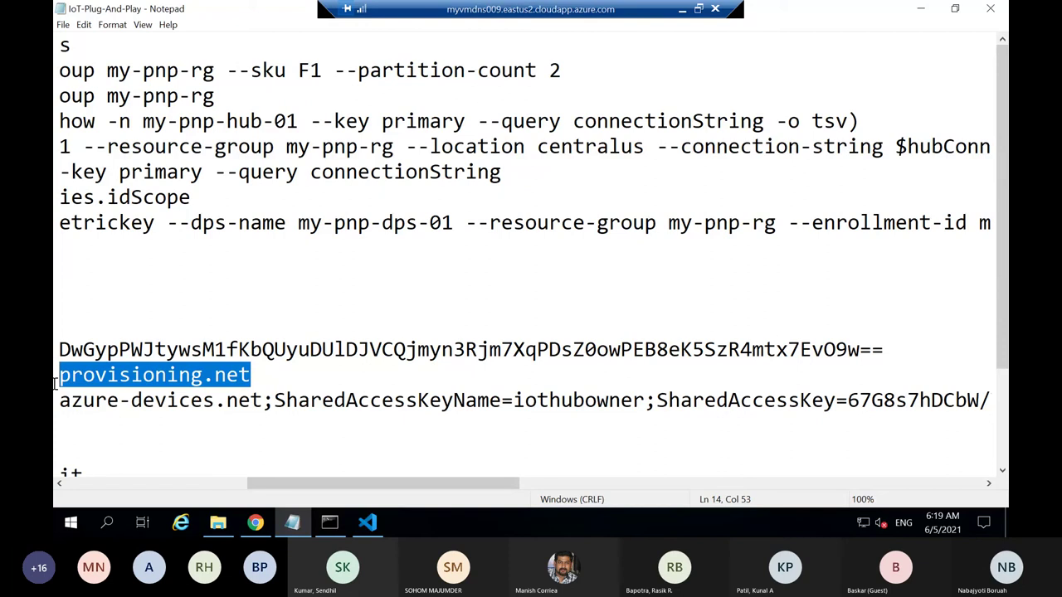
{"action": "left_click", "coordinate": [55, 401]}
{"action": "left_click_drag", "start_coordinate": [496, 487], "coordinate": [199, 501]}
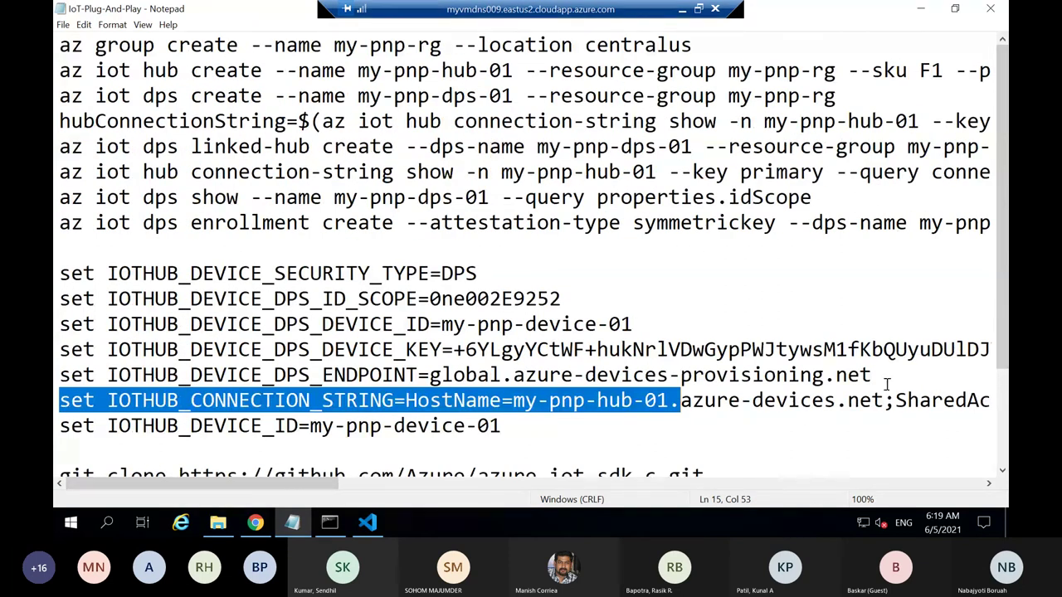
{"action": "left_click_drag", "start_coordinate": [884, 380], "coordinate": [54, 384]}
{"action": "left_click", "coordinate": [56, 400]}
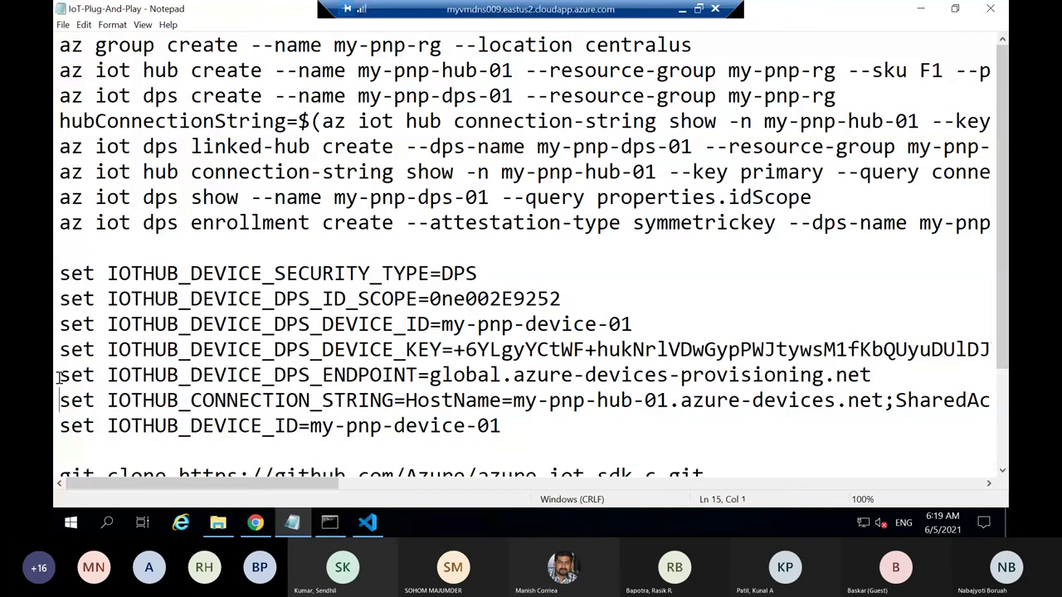
{"action": "left_click", "coordinate": [58, 378], "text": "shift"}
{"action": "key", "text": "ctrl+c"}
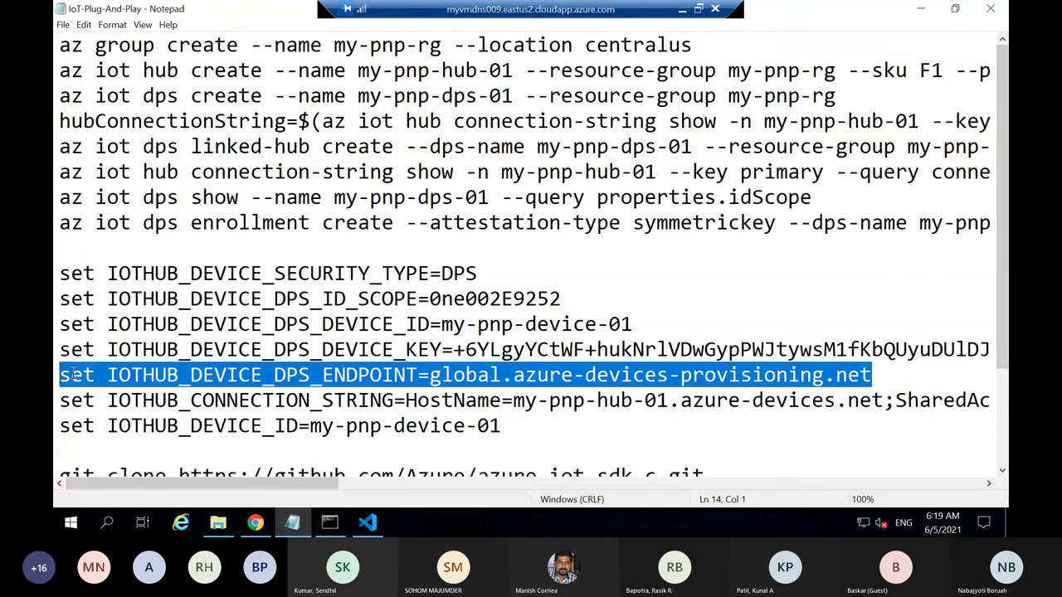
{"action": "left_click", "coordinate": [329, 523]}
{"action": "key", "text": "ctrl+v"}
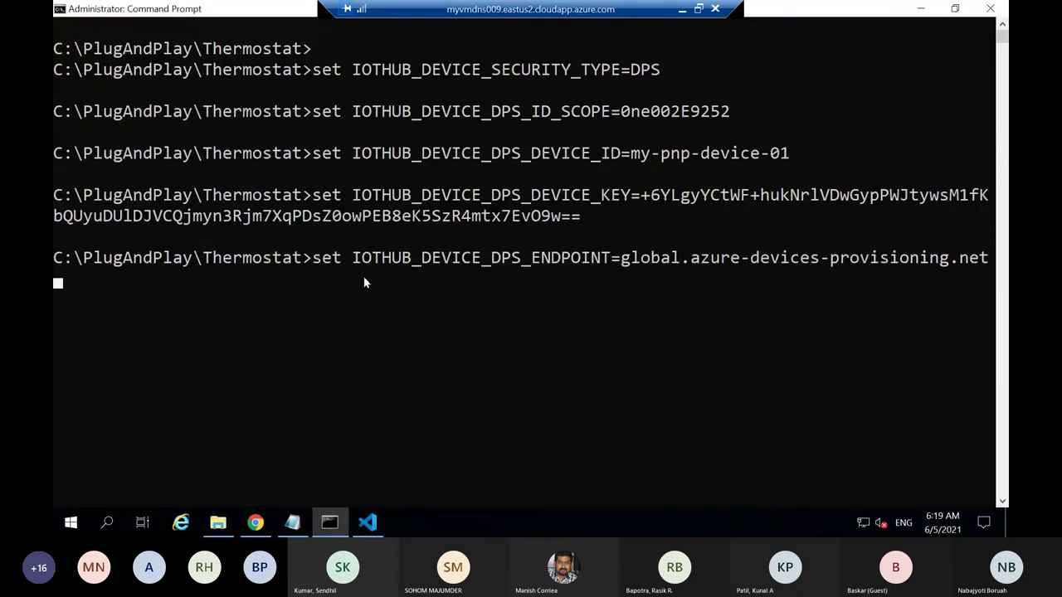
Copy the full connection string line from the Notepad notes and set IOTHUB_CONNECTION_STRING to the hub connection string in Command Prompt.
{"action": "left_click", "coordinate": [294, 523]}
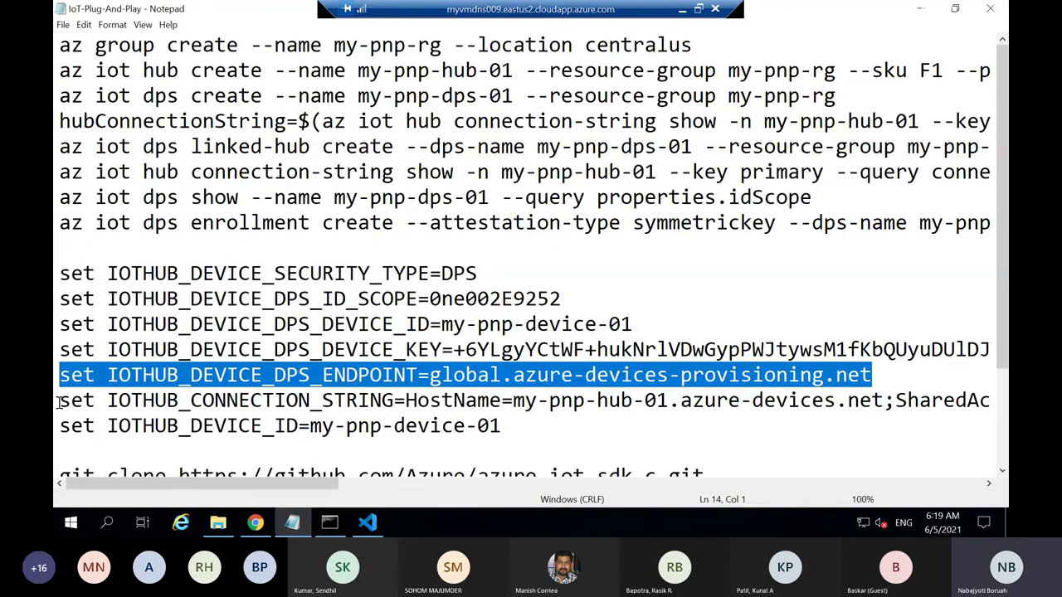
{"action": "left_click_drag", "start_coordinate": [60, 404], "coordinate": [1007, 405]}
{"action": "key", "text": "ctrl+c"}
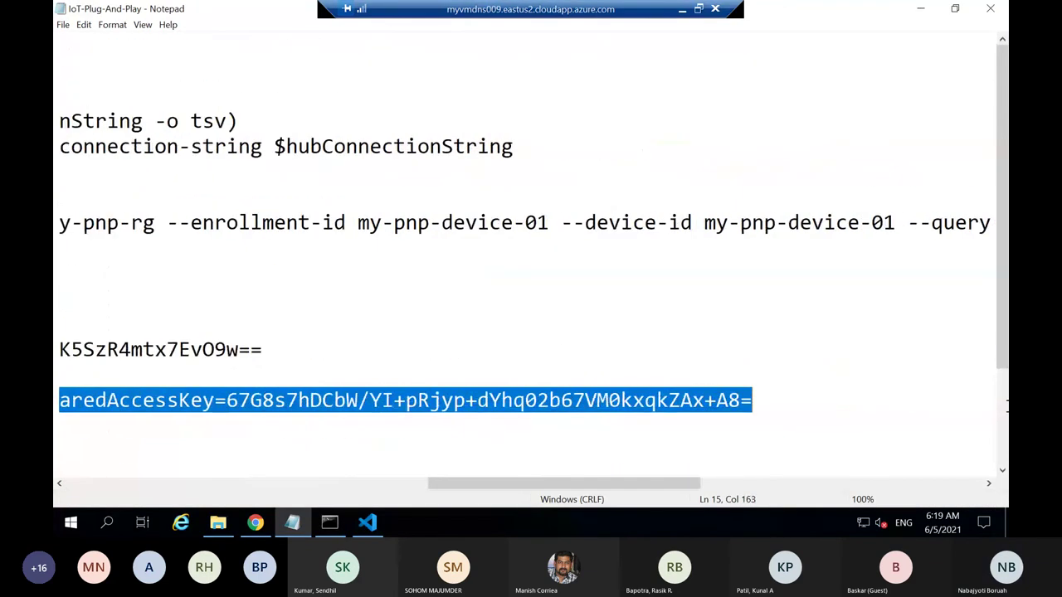
{"action": "left_click", "coordinate": [329, 523]}
{"action": "right_click", "coordinate": [326, 332]}
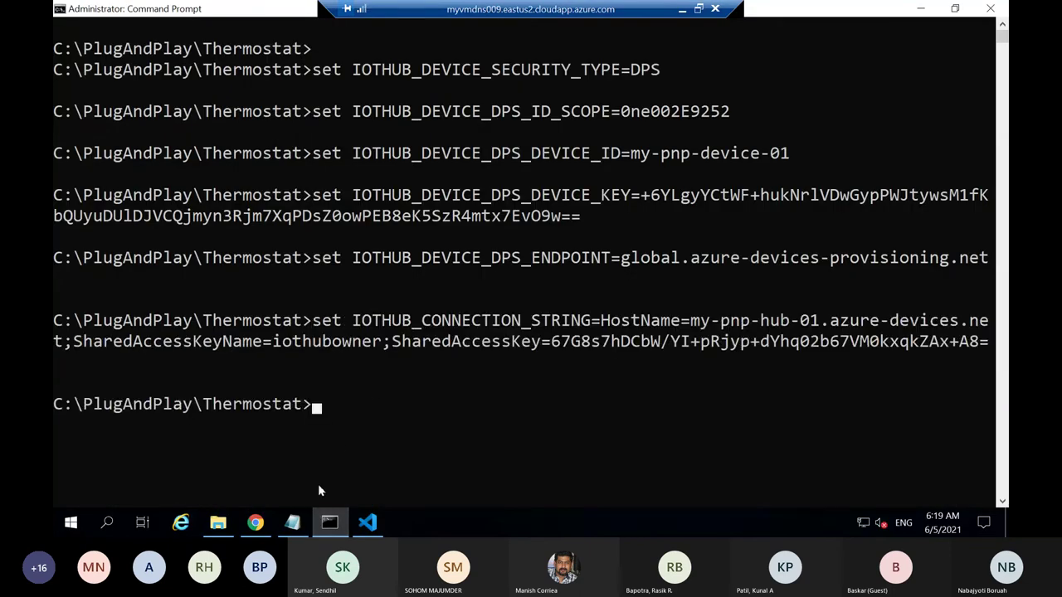
Copy the device ID line from the Notepad notes and run set IOTHUB_DEVICE_ID=my-pnp-device-01 in Command Prompt.
{"action": "left_click", "coordinate": [292, 522]}
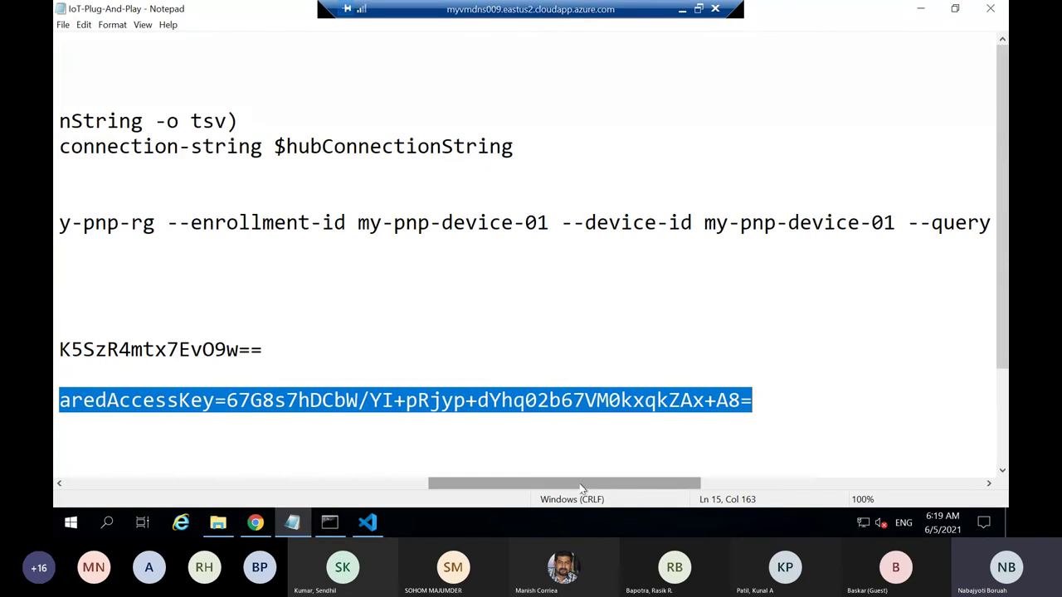
{"action": "left_click_drag", "start_coordinate": [582, 487], "coordinate": [320, 487]}
{"action": "left_click_drag", "start_coordinate": [155, 426], "coordinate": [56, 426]}
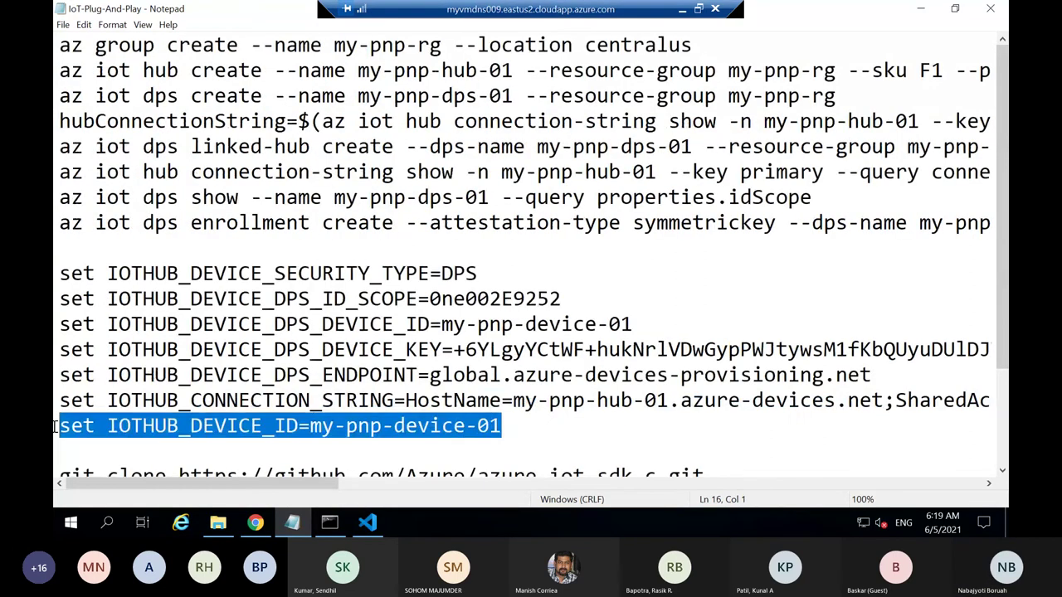
{"action": "left_click", "coordinate": [329, 523]}
{"action": "right_click", "coordinate": [370, 432]}
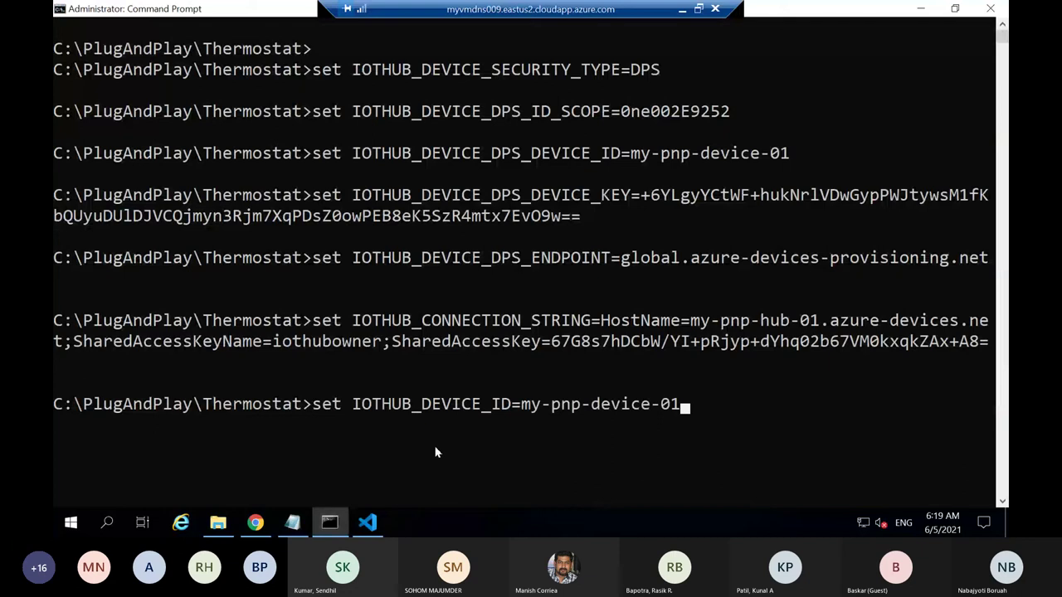
{"action": "key", "text": "Return"}
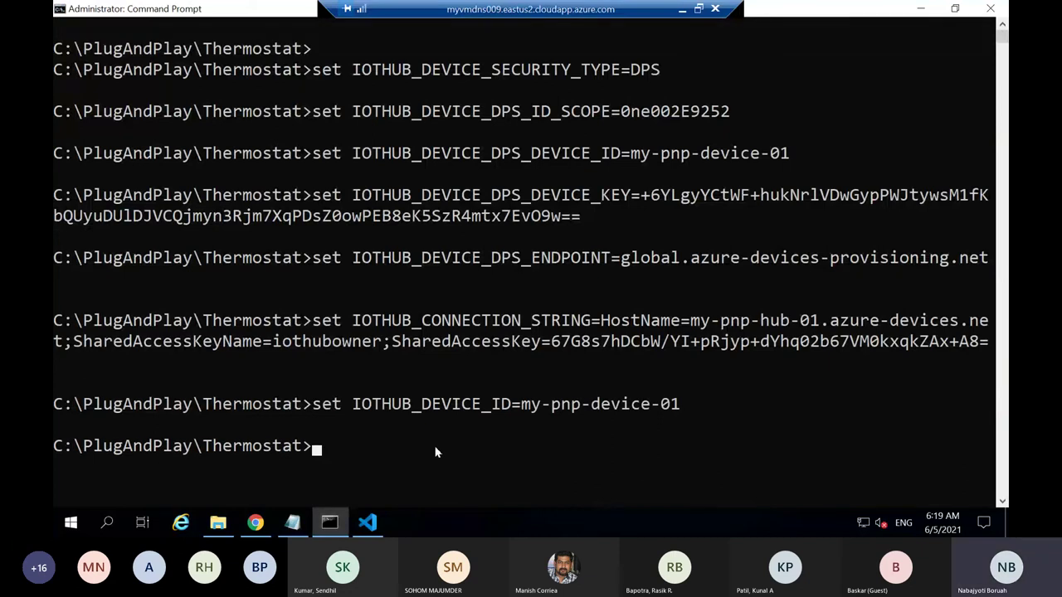
Clear the console and build the Thermostat project with dotnet build.
{"action": "type", "text": "cls"}
{"action": "key", "text": "Return"}
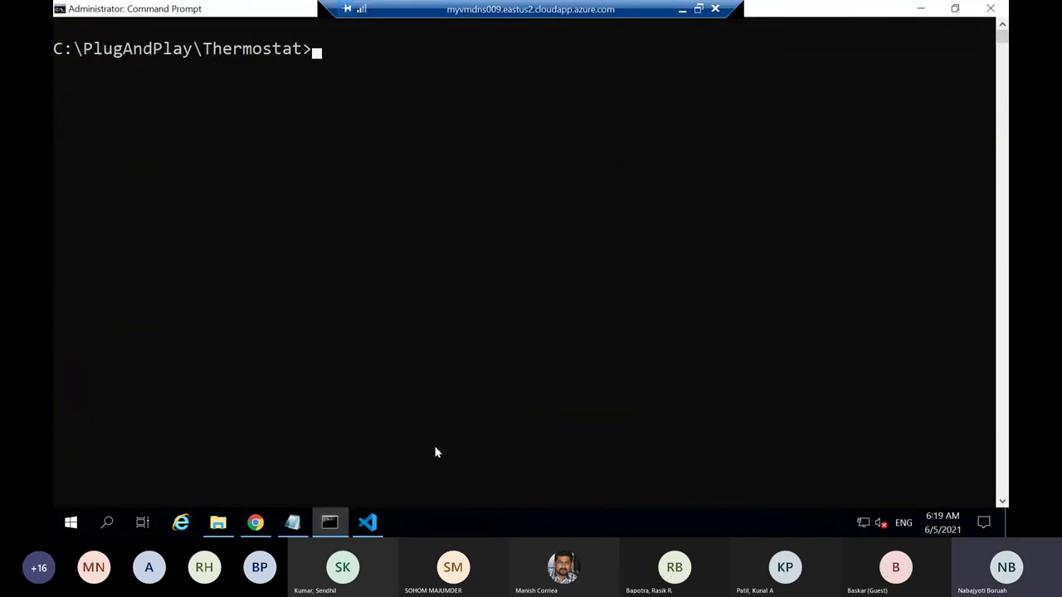
{"action": "type", "text": "dotnet"}
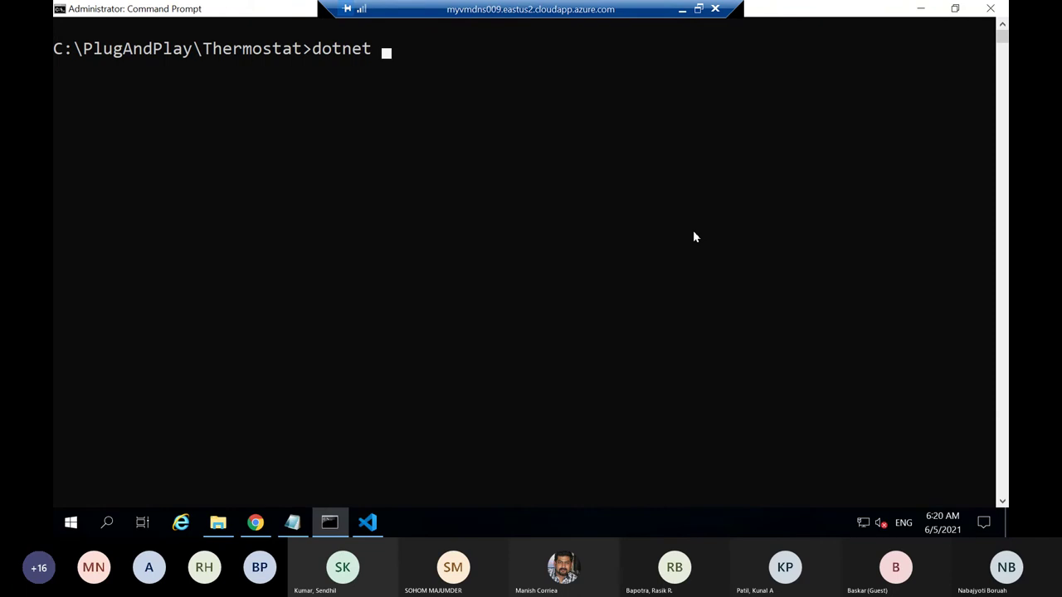
{"action": "type", "text": "build"}
{"action": "key", "text": "Return"}
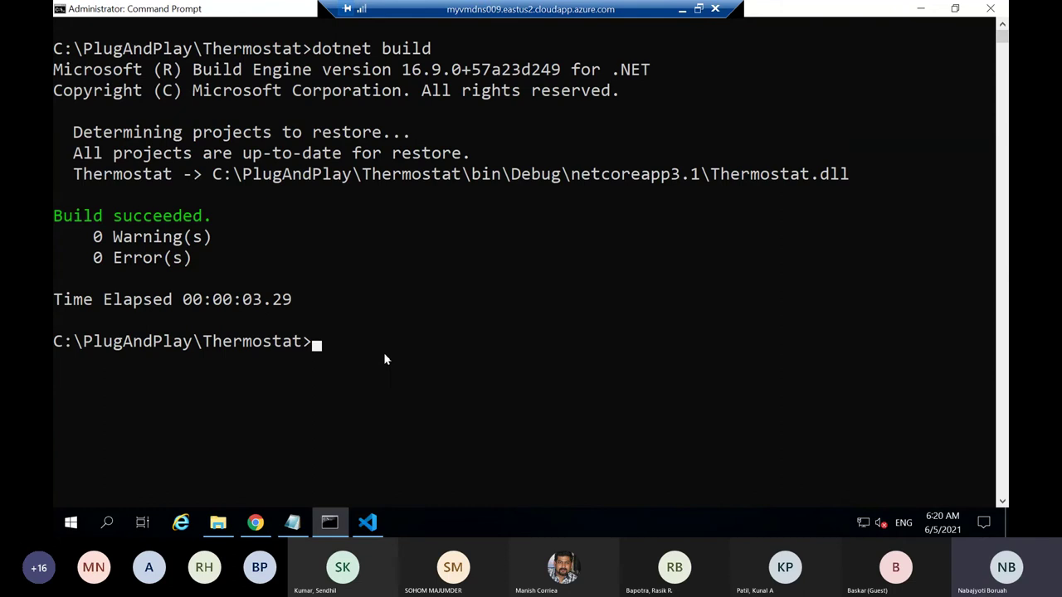
Clear the build output and start the Thermostat sample with dotnet run.
{"action": "type", "text": "dote"}
{"action": "key", "text": "BackSpace"}
{"action": "key", "text": "BackSpace"}
{"action": "key", "text": "BackSpace"}
{"action": "key", "text": "BackSpace"}
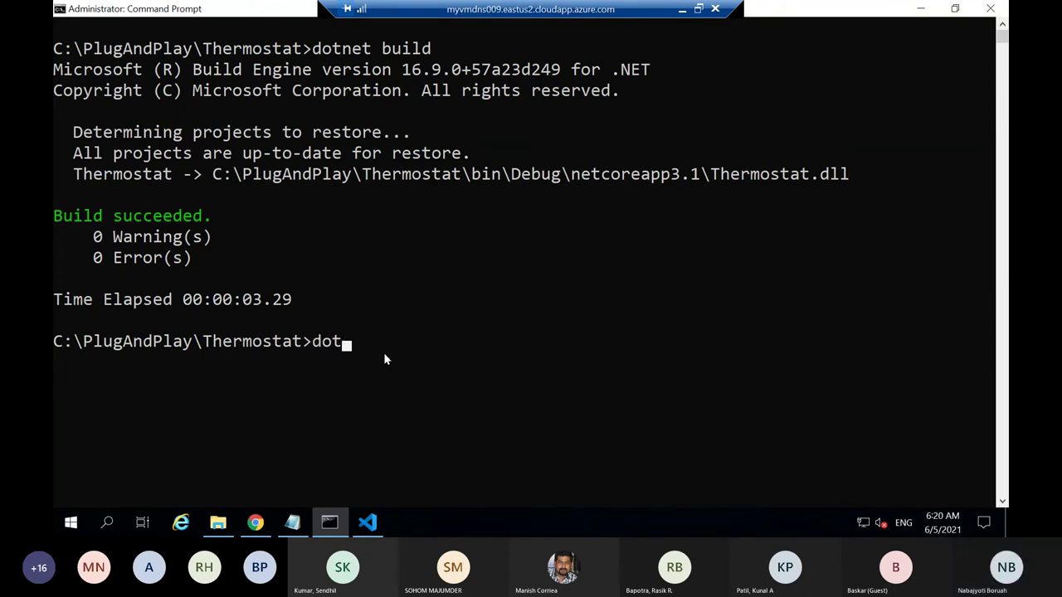
{"action": "type", "text": "cls"}
{"action": "key", "text": "Return"}
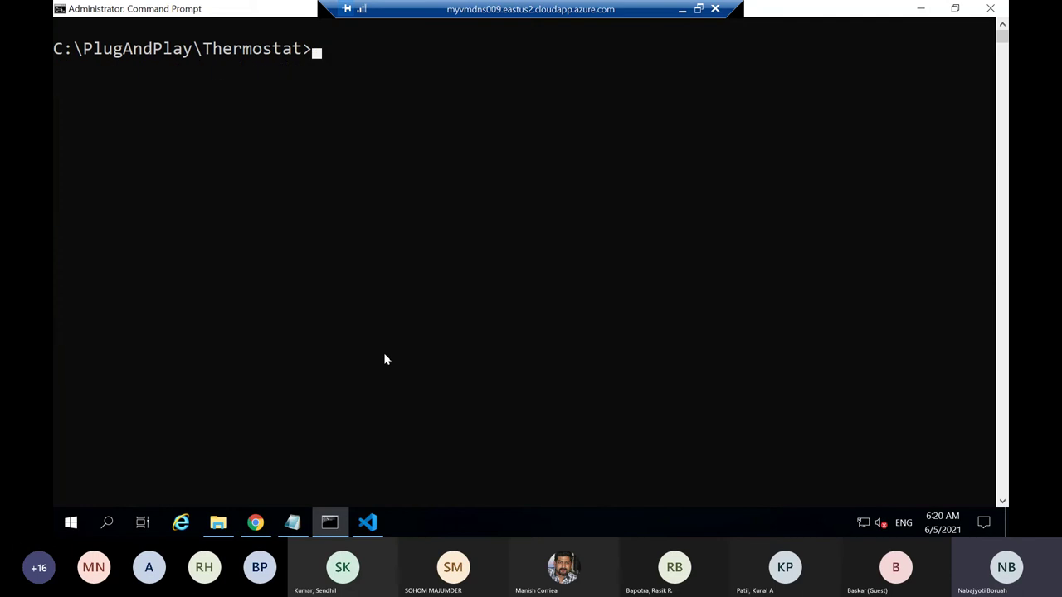
{"action": "type", "text": "dotn"}
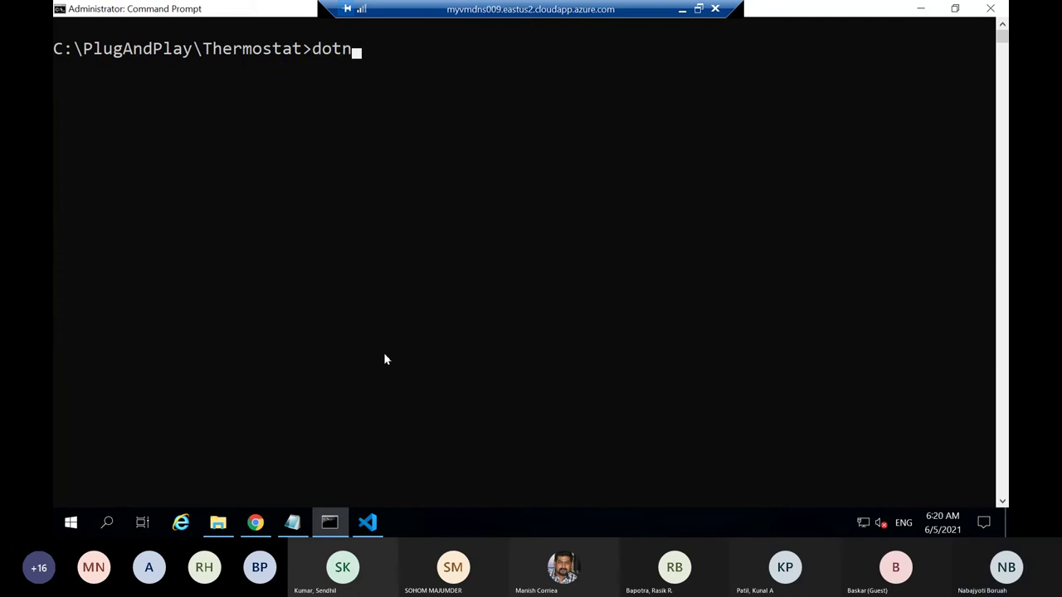
{"action": "type", "text": "et run"}
{"action": "key", "text": "Return"}
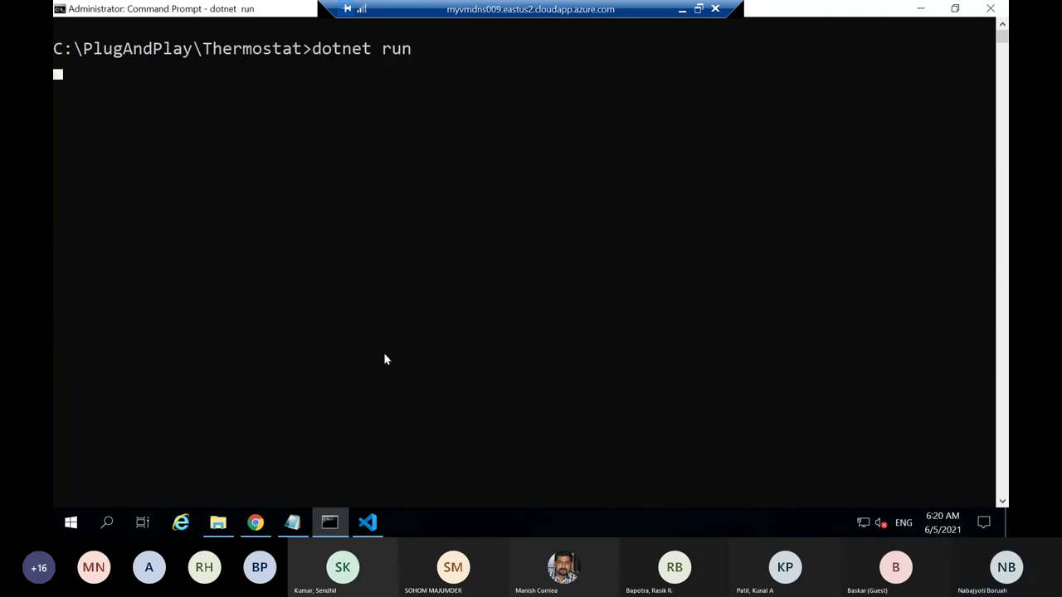
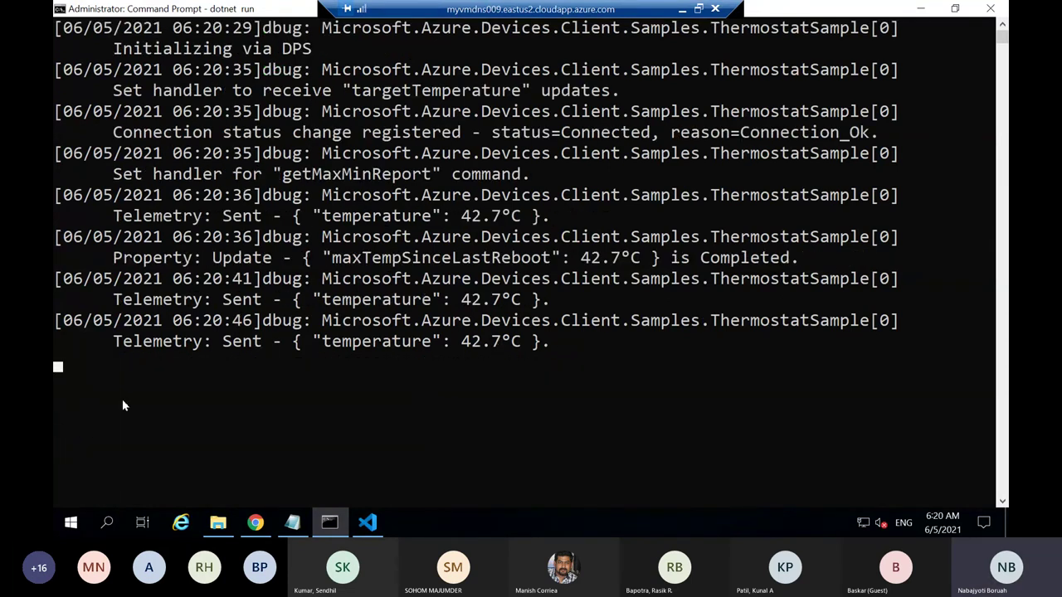
Close the iothubowner policy details in the Azure portal and launch Azure IoT Explorer (preview) as administrator, allowing it to make changes.
{"action": "left_click", "coordinate": [258, 521]}
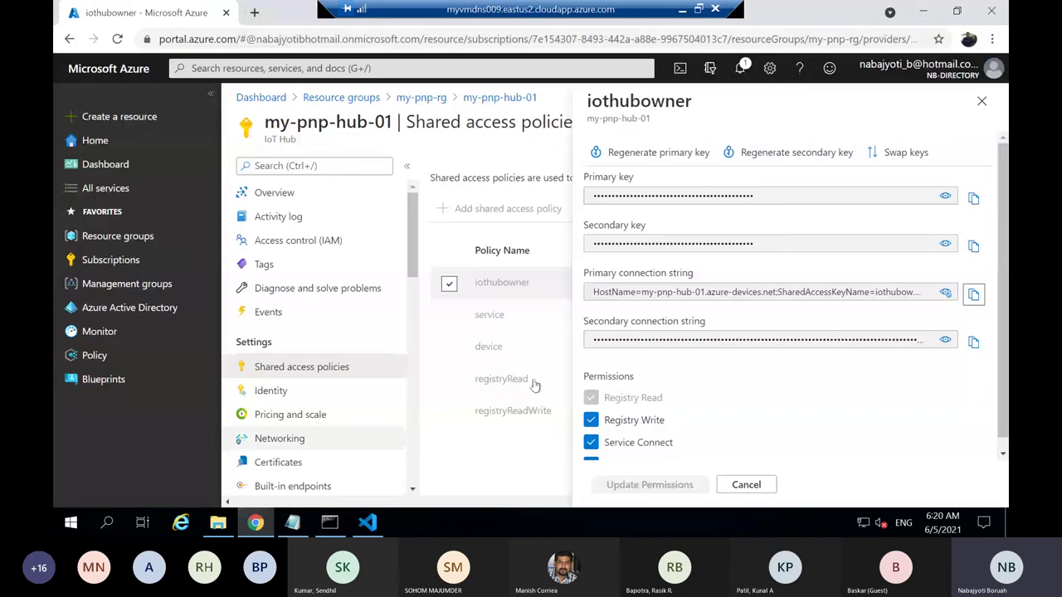
{"action": "left_click", "coordinate": [981, 101]}
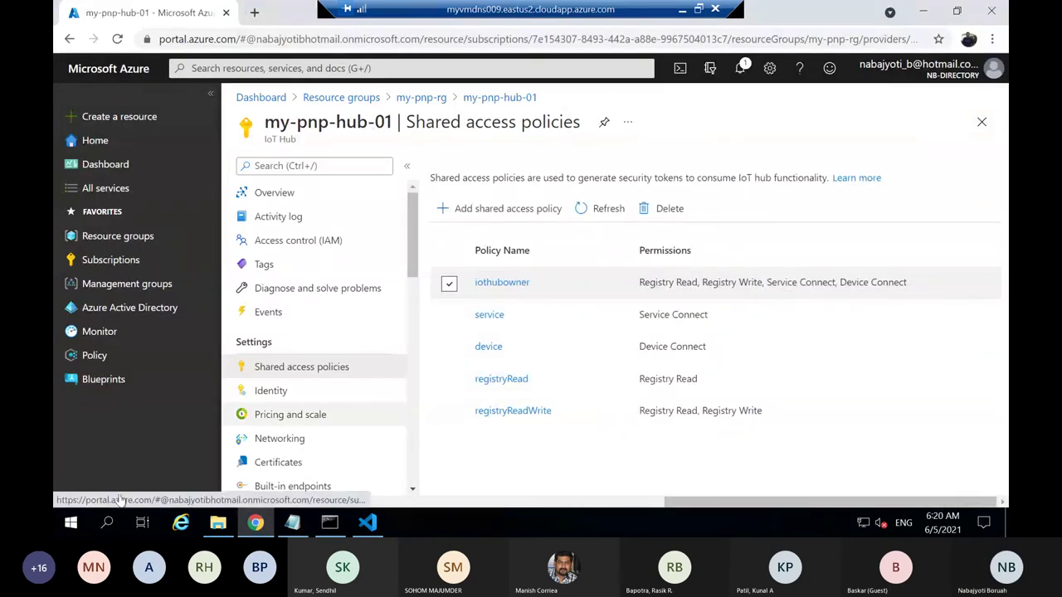
{"action": "left_click", "coordinate": [70, 522]}
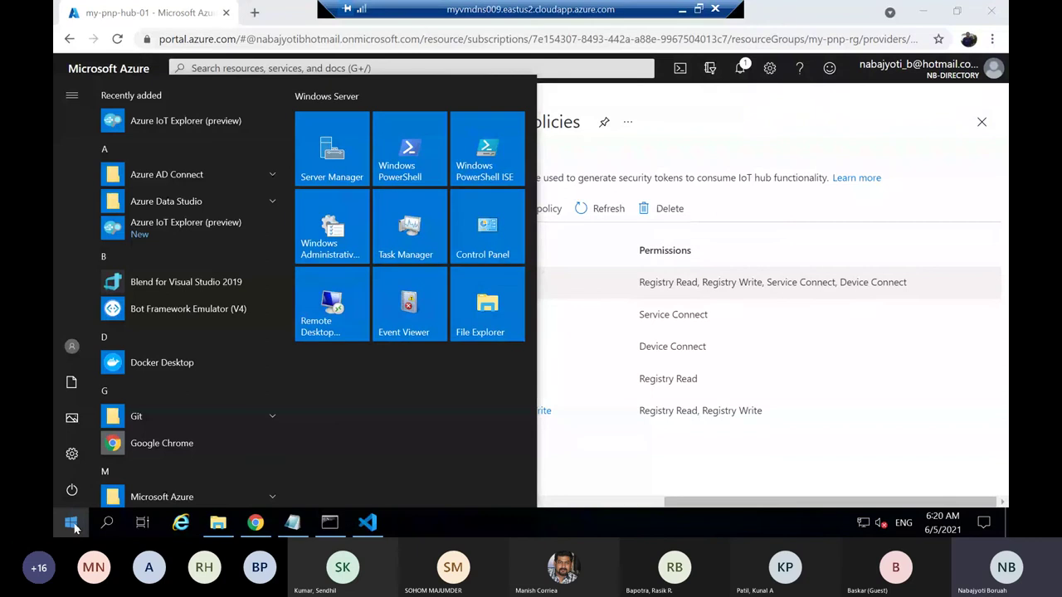
{"action": "type", "text": "iot"}
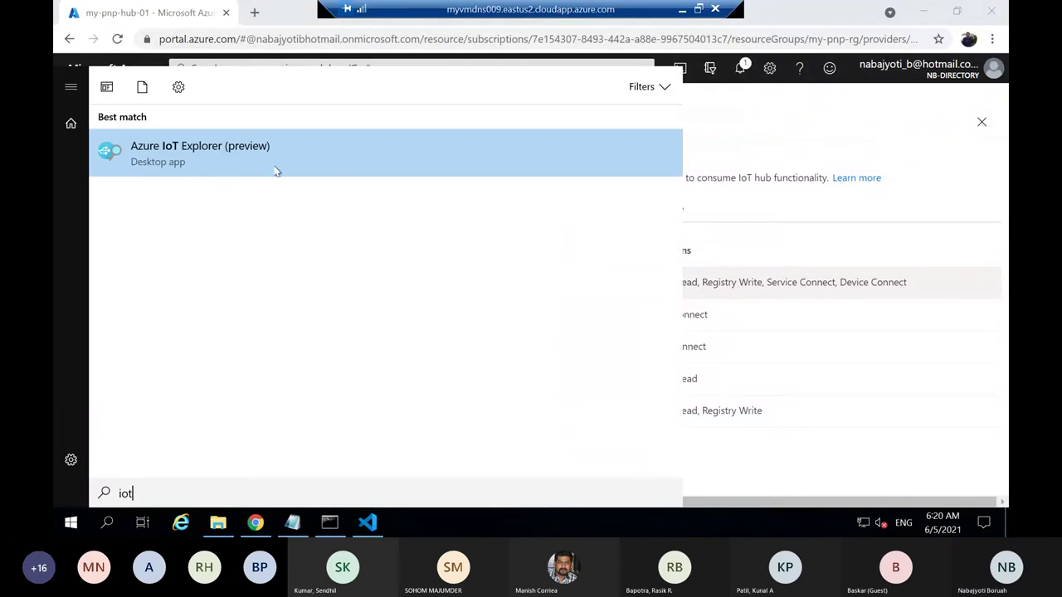
{"action": "right_click", "coordinate": [233, 160]}
{"action": "left_click", "coordinate": [293, 176]}
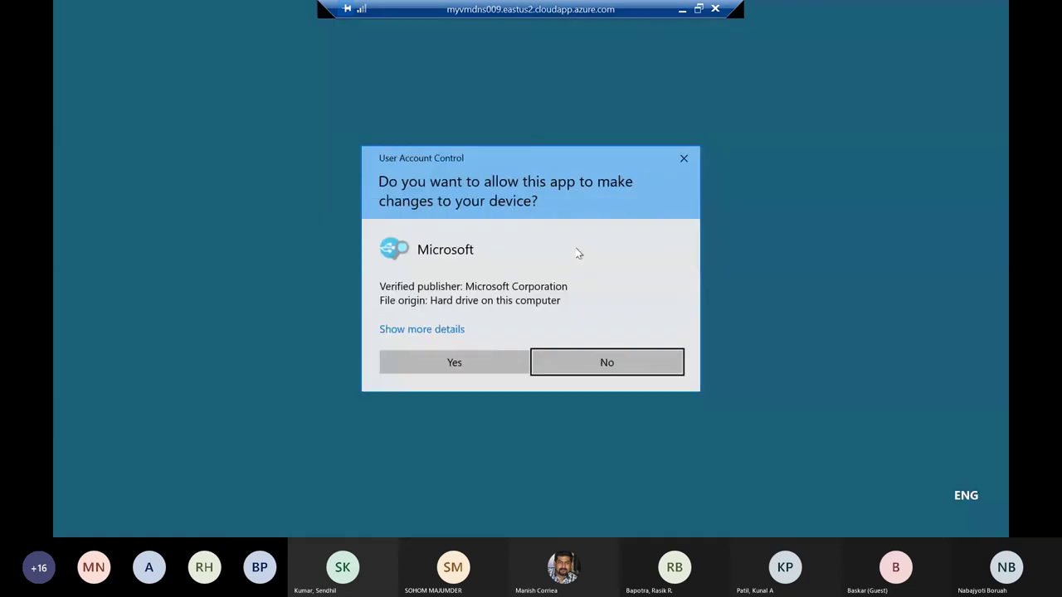
{"action": "left_click", "coordinate": [458, 362]}
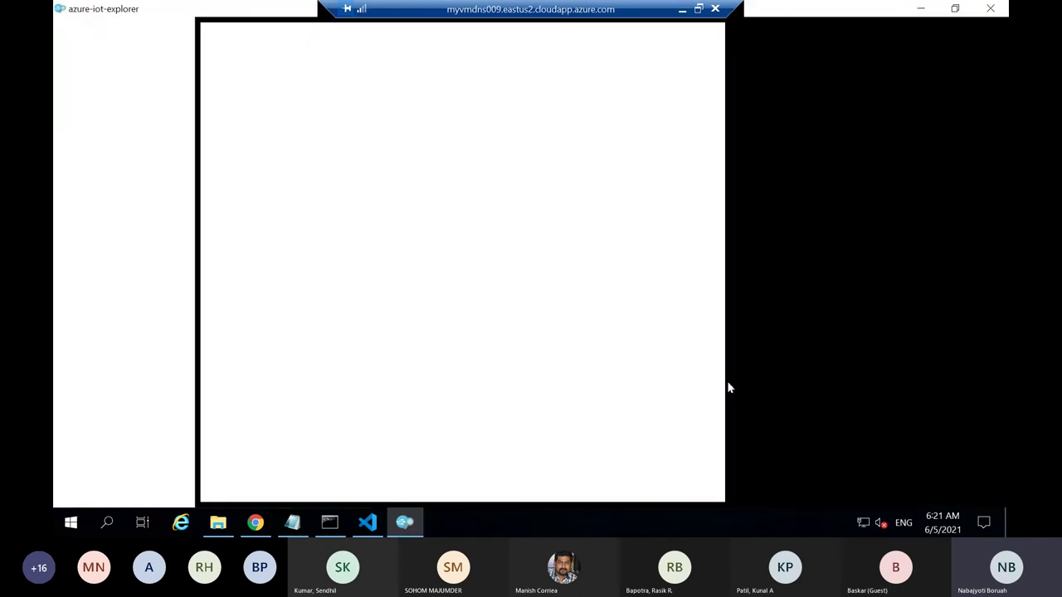
Switch to the Azure portal in Chrome, reveal the primary connection string of my-pnp-hub-01's iothubowner policy, and copy it.
{"action": "left_click", "coordinate": [257, 521]}
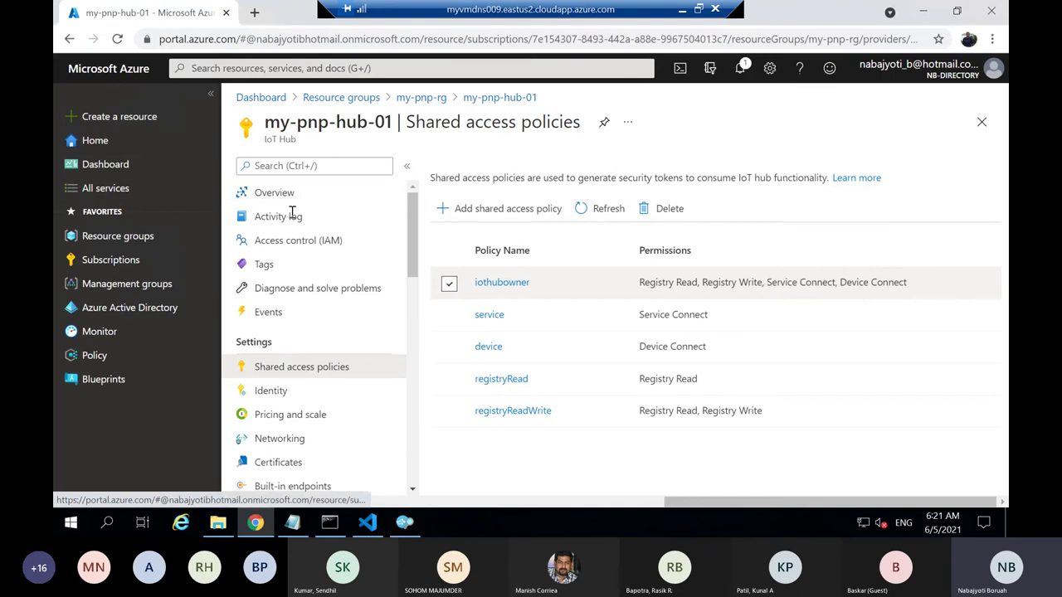
{"action": "left_click", "coordinate": [502, 283]}
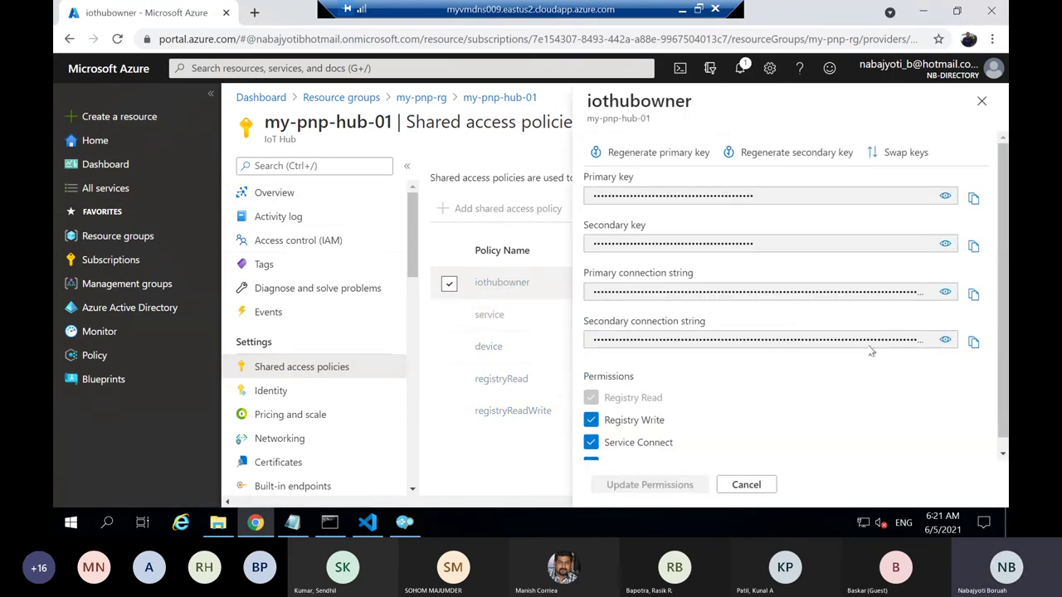
{"action": "left_click", "coordinate": [945, 292]}
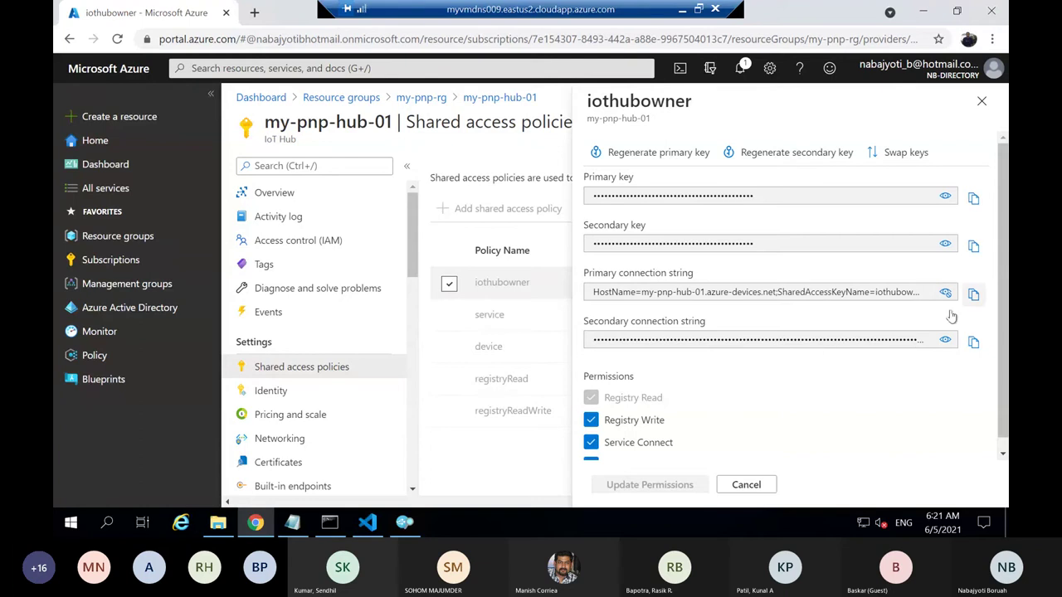
{"action": "left_click", "coordinate": [974, 294]}
Switch to Azure IoT Explorer and delete the saved my-pnp-hub-02 connection.
{"action": "left_click", "coordinate": [405, 523]}
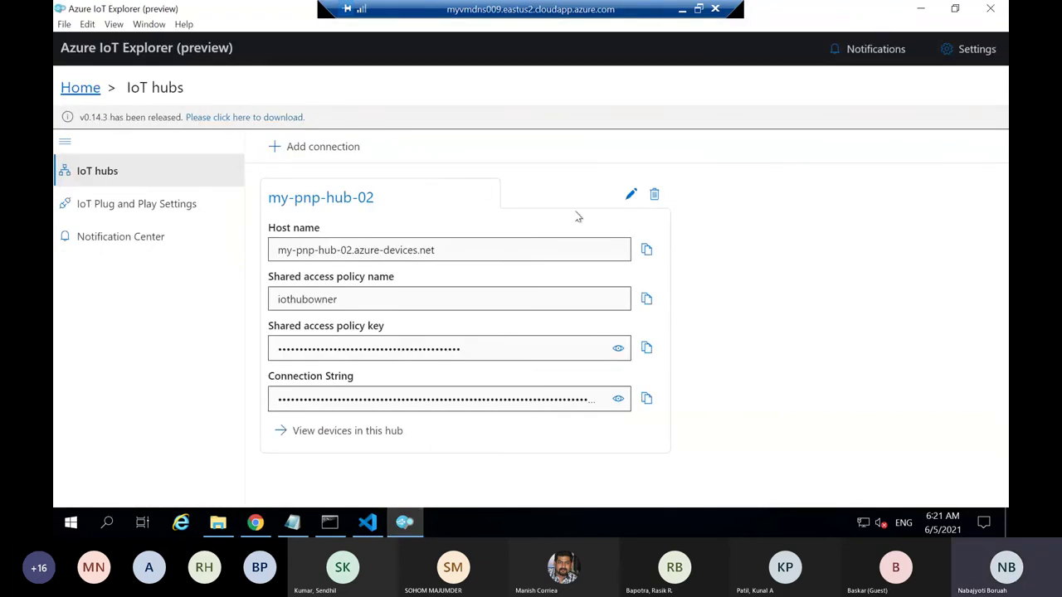
{"action": "left_click", "coordinate": [654, 194]}
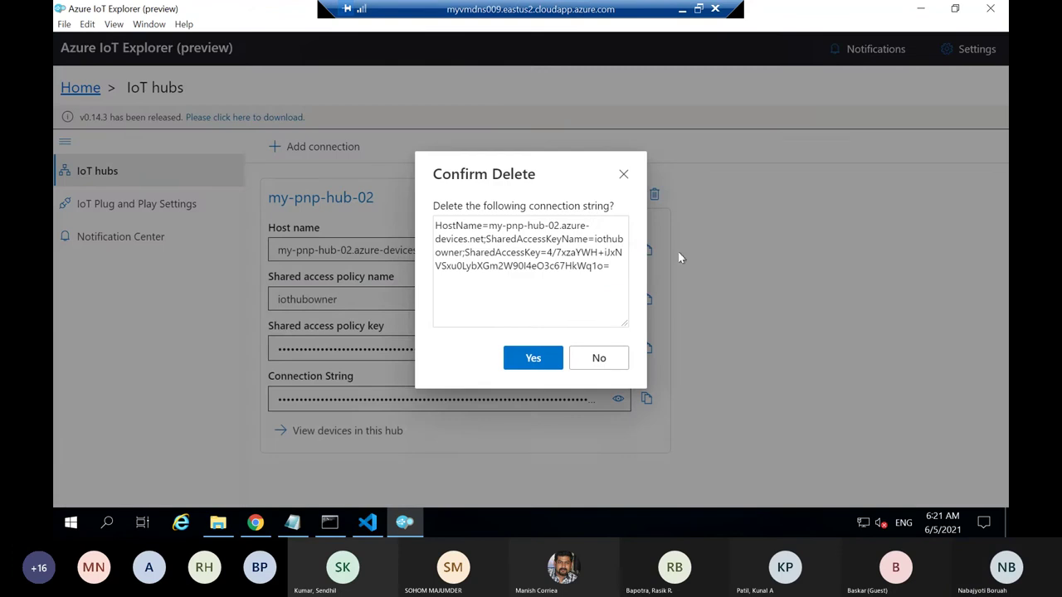
{"action": "left_click", "coordinate": [541, 364]}
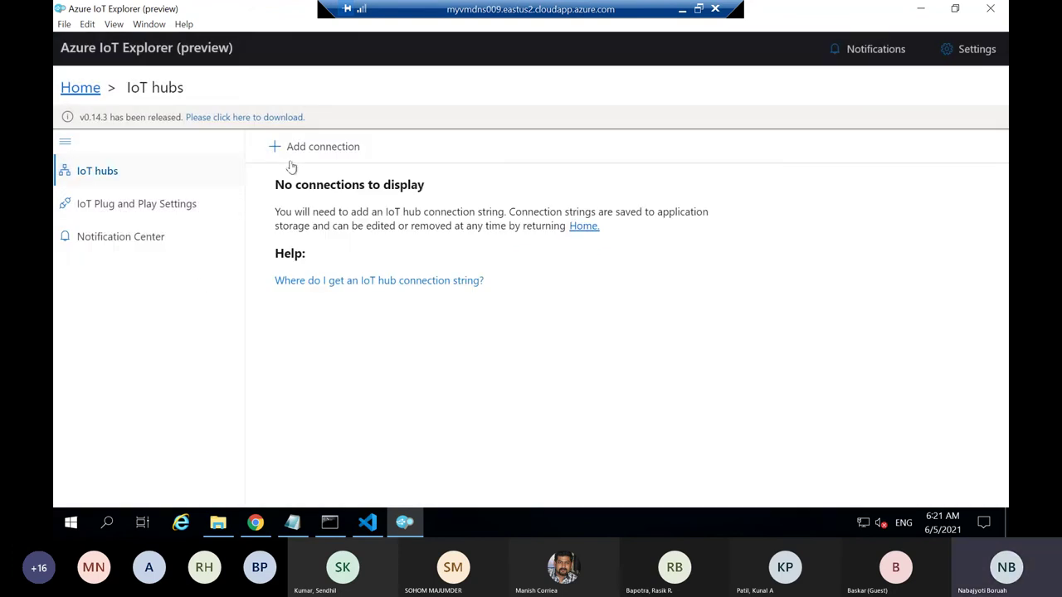
Add the my-pnp-hub-01 connection by pasting the iothubowner connection string, save it, and dismiss the resulting notification.
{"action": "left_click", "coordinate": [315, 155]}
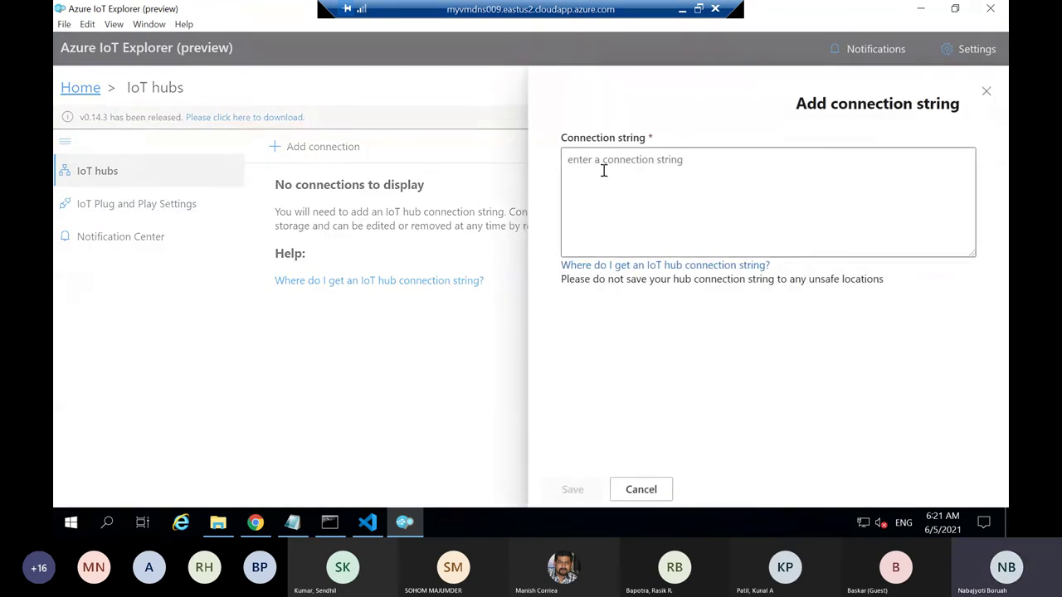
{"action": "left_click", "coordinate": [603, 170]}
{"action": "key", "text": "ctrl+v"}
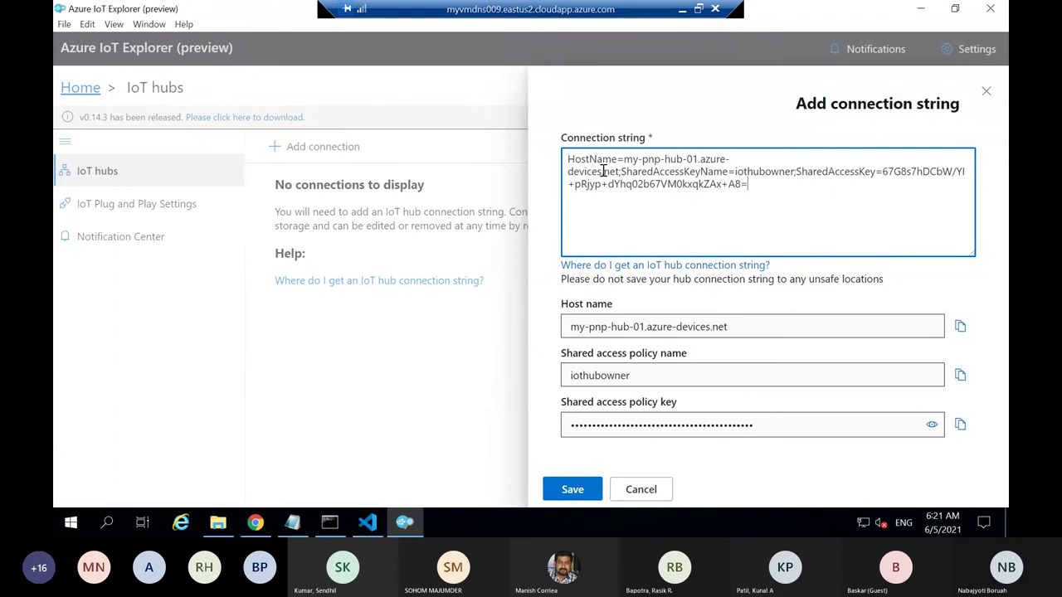
{"action": "left_click", "coordinate": [574, 493]}
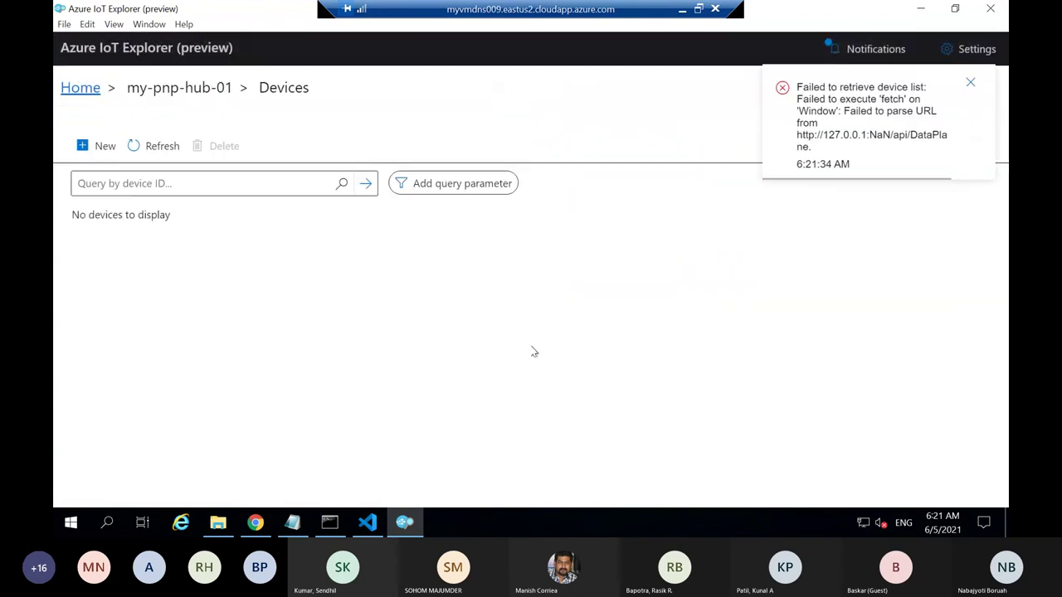
{"action": "left_click", "coordinate": [972, 86]}
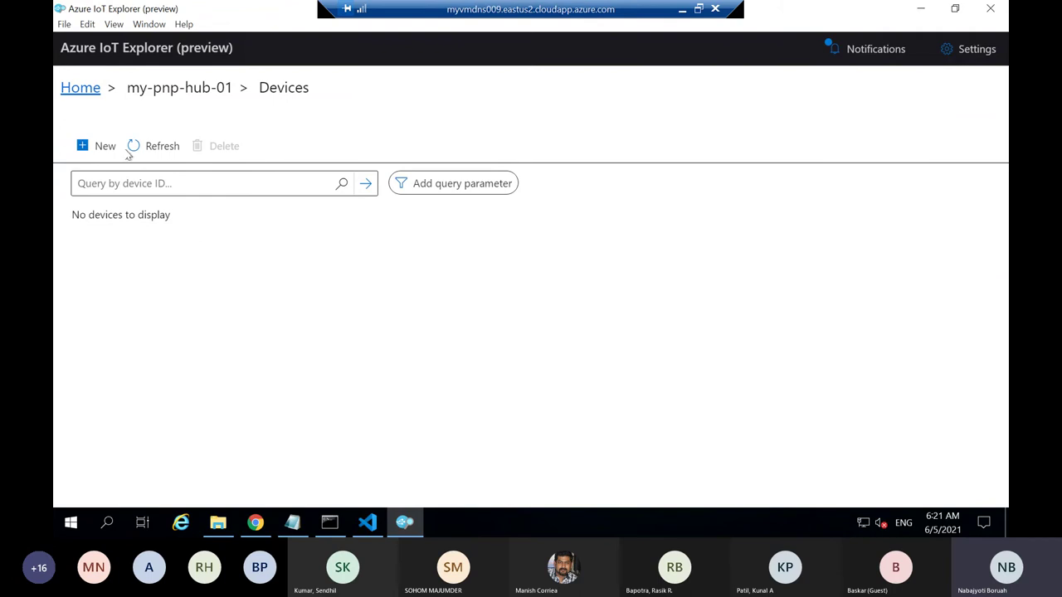
{"action": "left_click", "coordinate": [103, 147]}
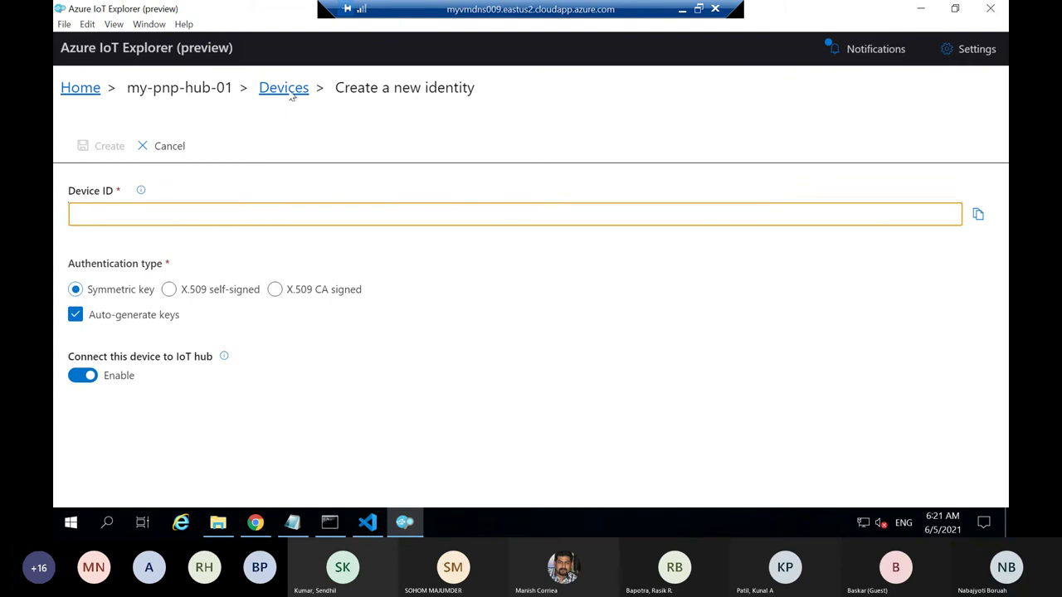
{"action": "left_click", "coordinate": [680, 107]}
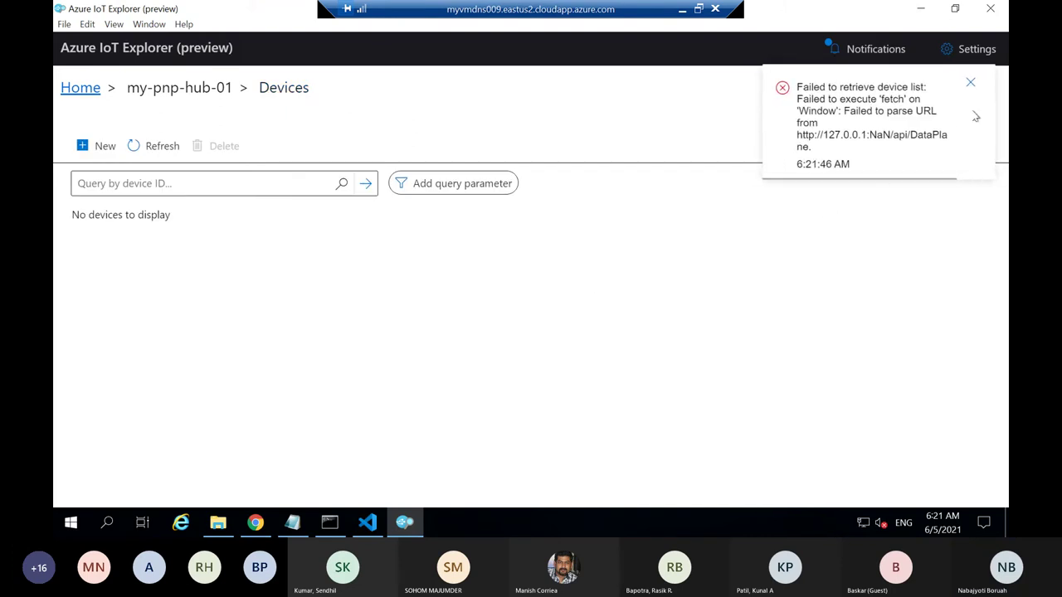
{"action": "left_click", "coordinate": [969, 86]}
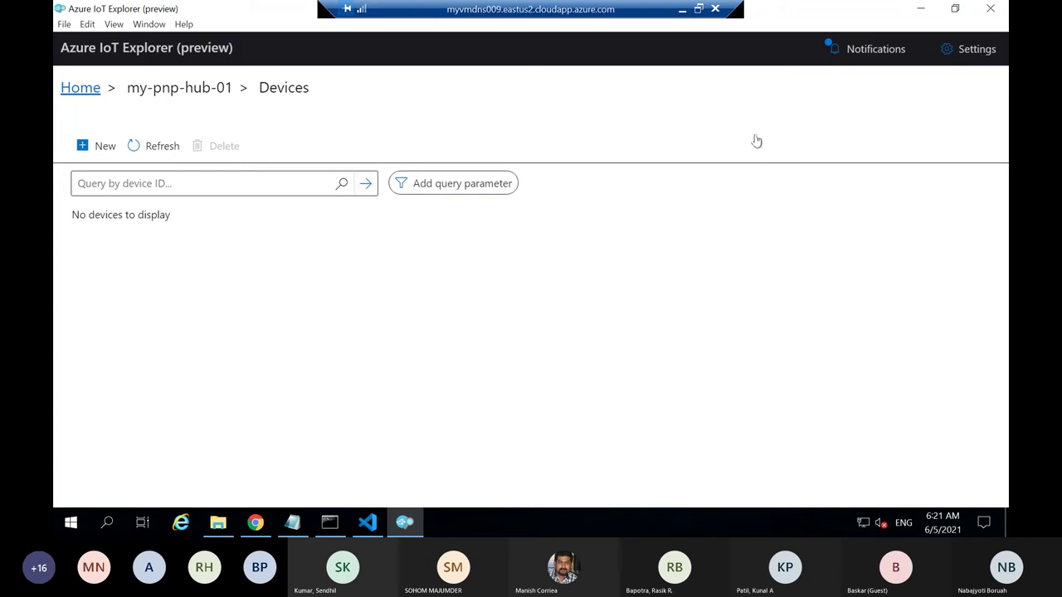
{"action": "left_click", "coordinate": [974, 52]}
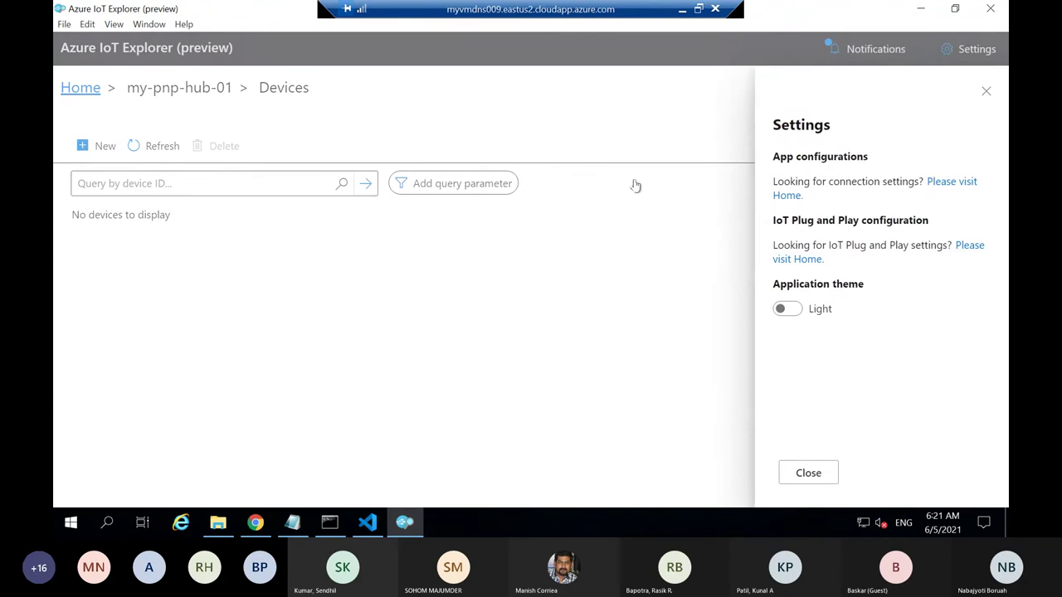
{"action": "left_click", "coordinate": [955, 98]}
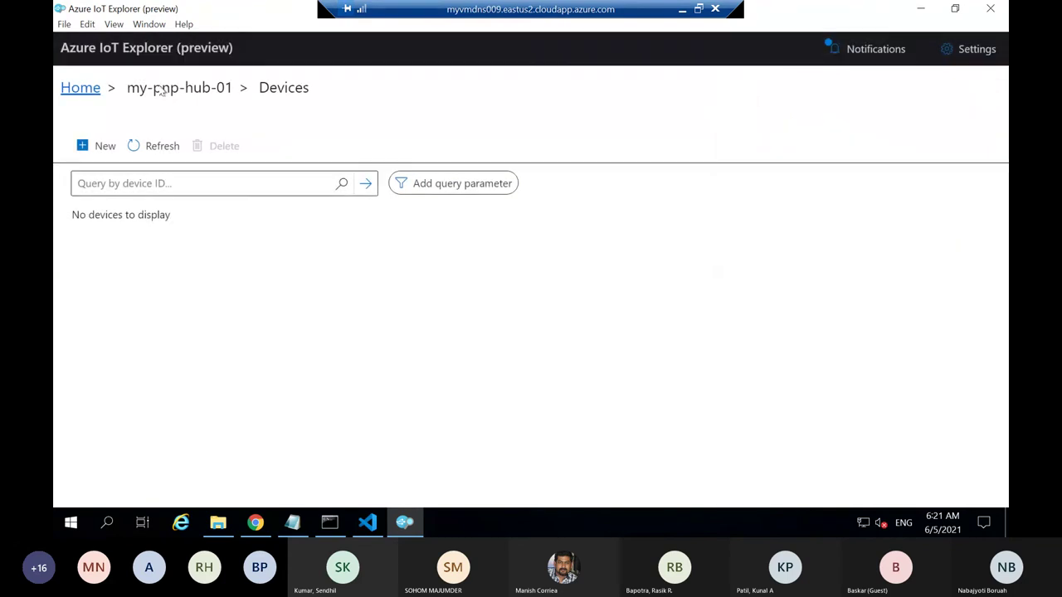
Reselect C:/PlugAndPlay/Models as the local model repository folder in the IoT Plug and Play settings and save.
{"action": "left_click", "coordinate": [83, 89]}
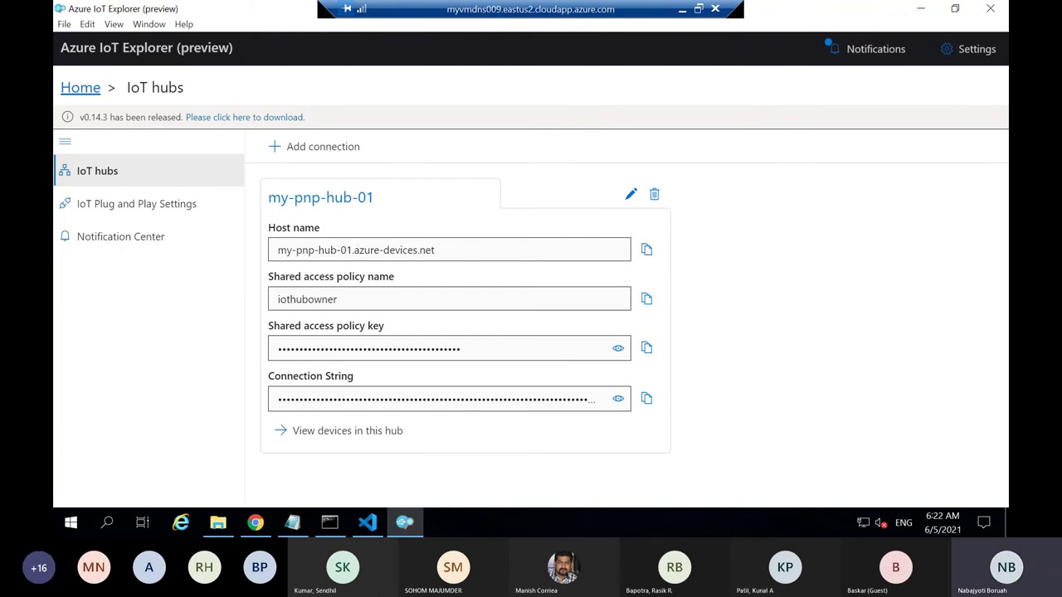
{"action": "left_click", "coordinate": [102, 213]}
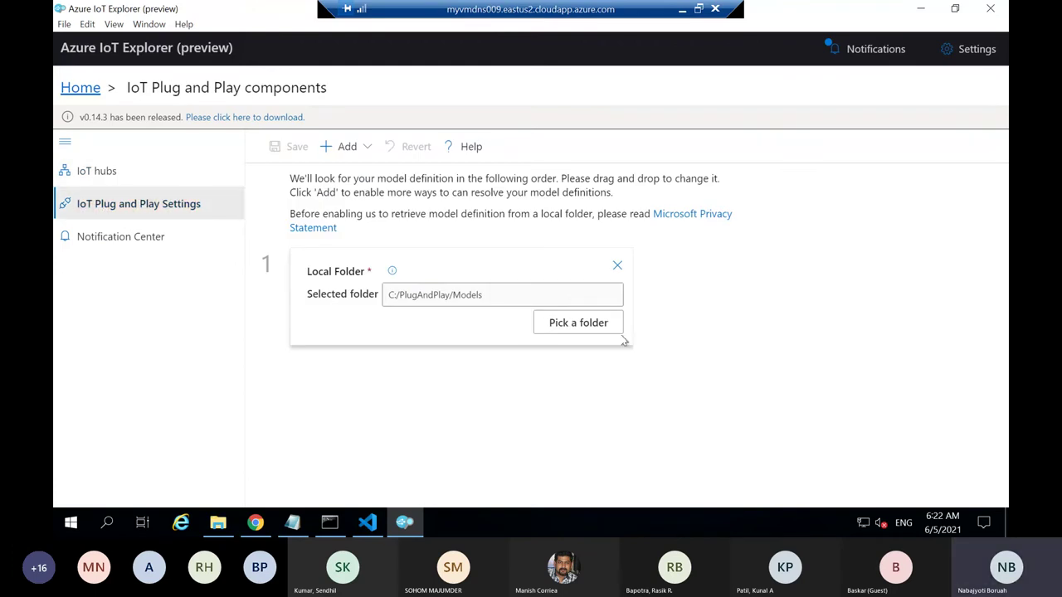
{"action": "left_click", "coordinate": [585, 325]}
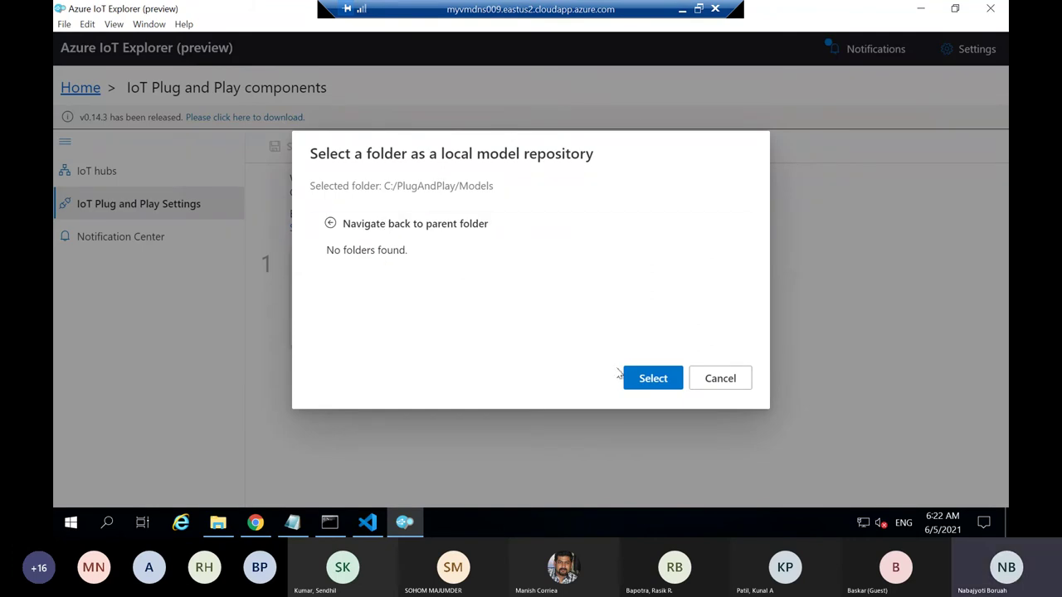
{"action": "left_click", "coordinate": [643, 377]}
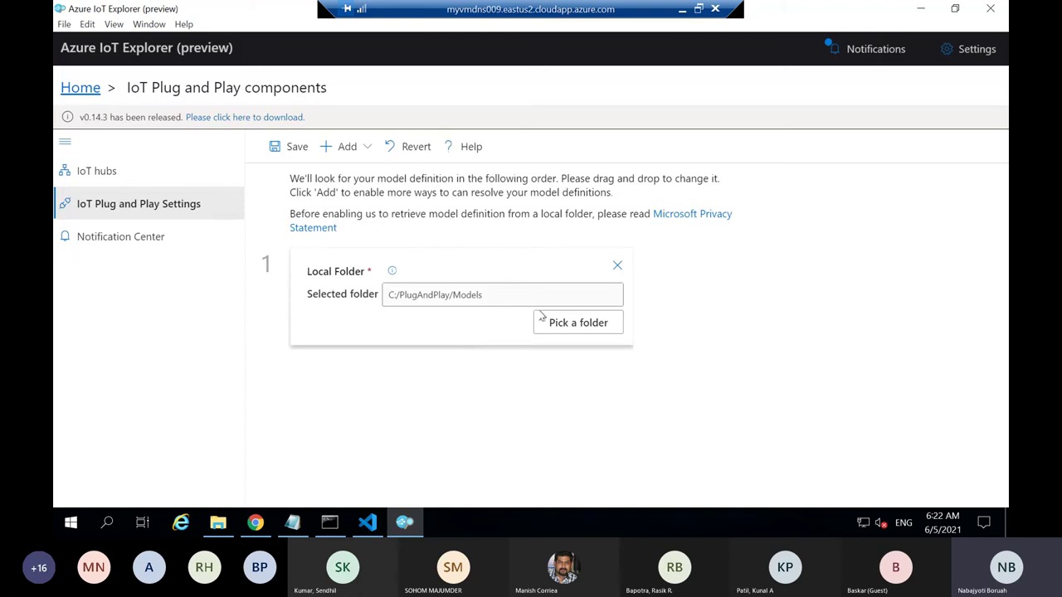
{"action": "left_click", "coordinate": [281, 149]}
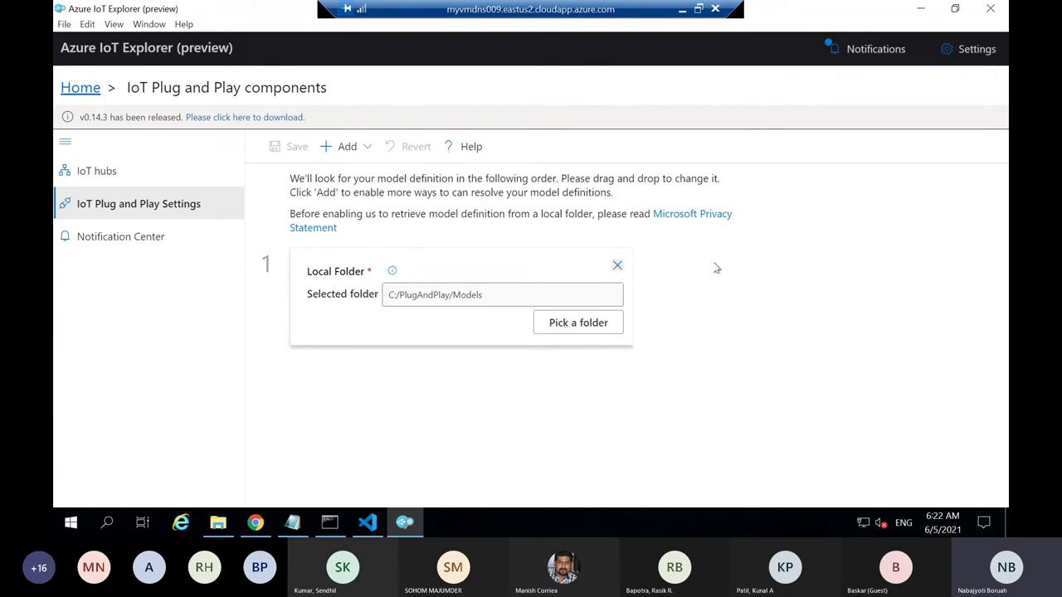
Remove the local folder from the model repository locations, save the change, and dismiss the notification.
{"action": "left_click", "coordinate": [618, 267]}
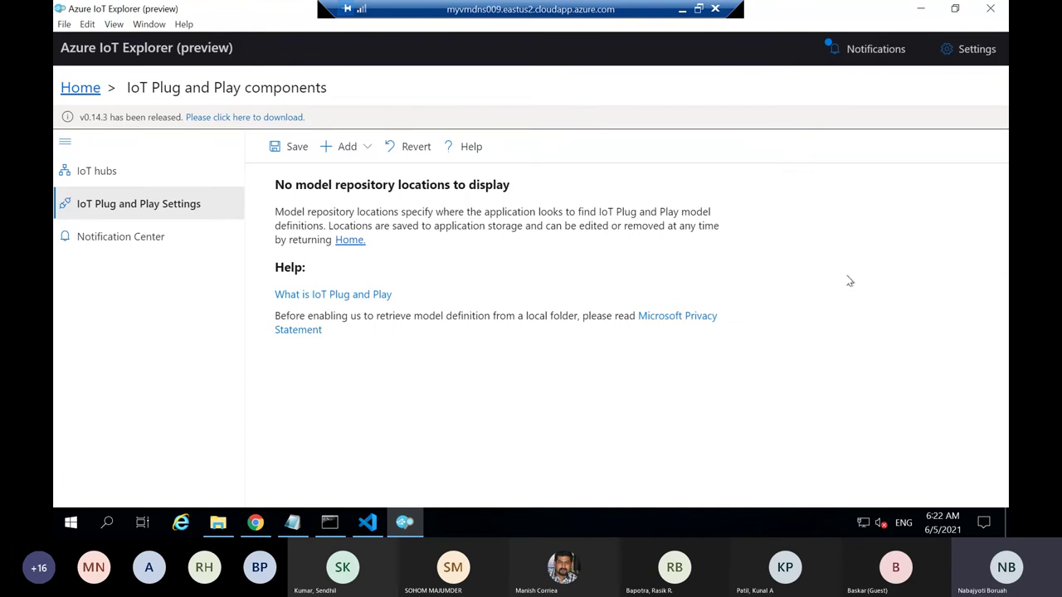
{"action": "left_click", "coordinate": [290, 149]}
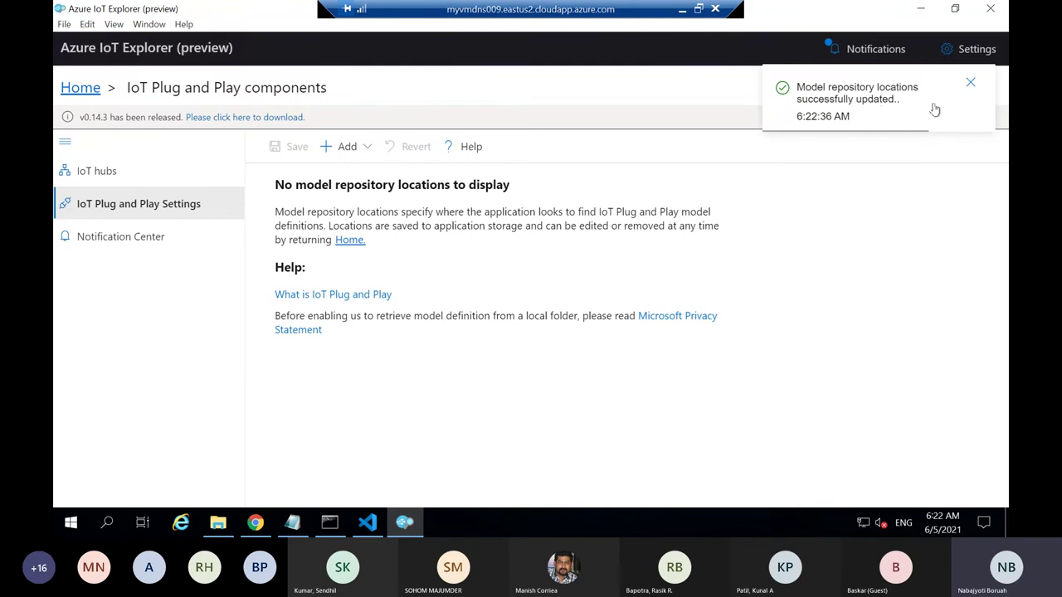
{"action": "left_click", "coordinate": [970, 82]}
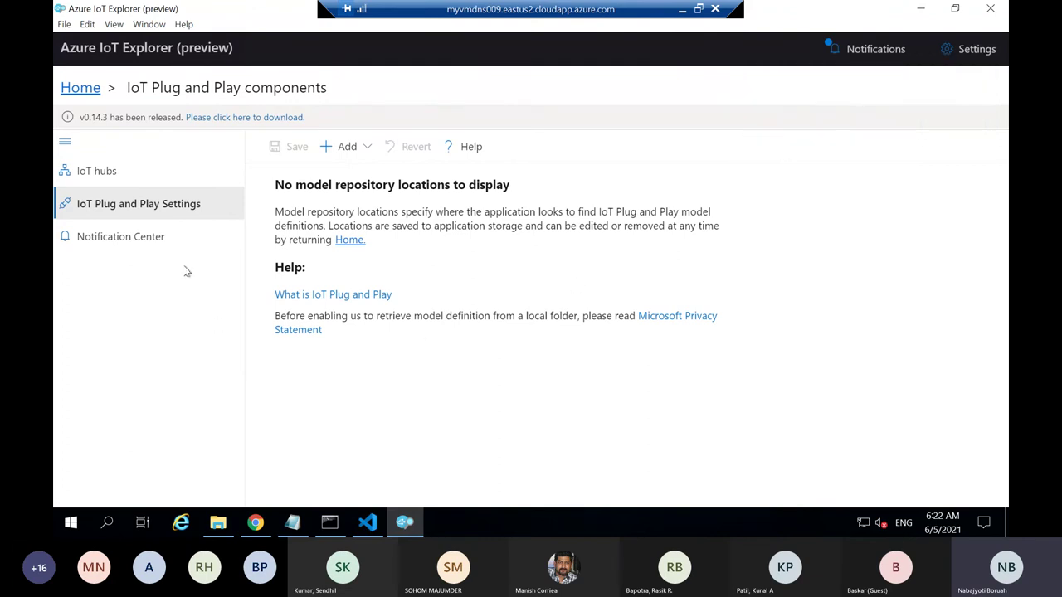
{"action": "left_click", "coordinate": [99, 171]}
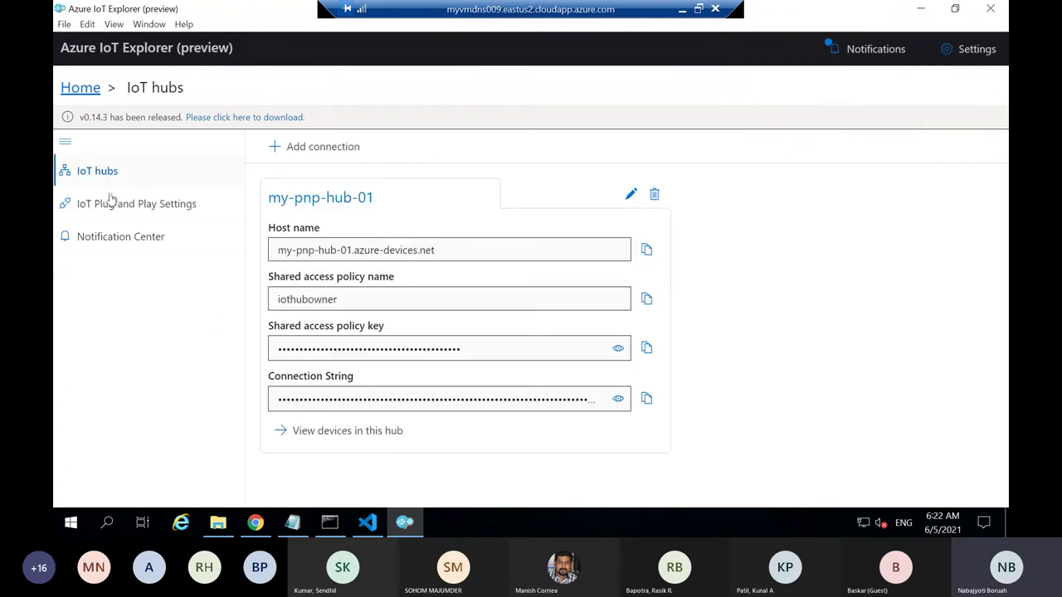
{"action": "left_click", "coordinate": [112, 202]}
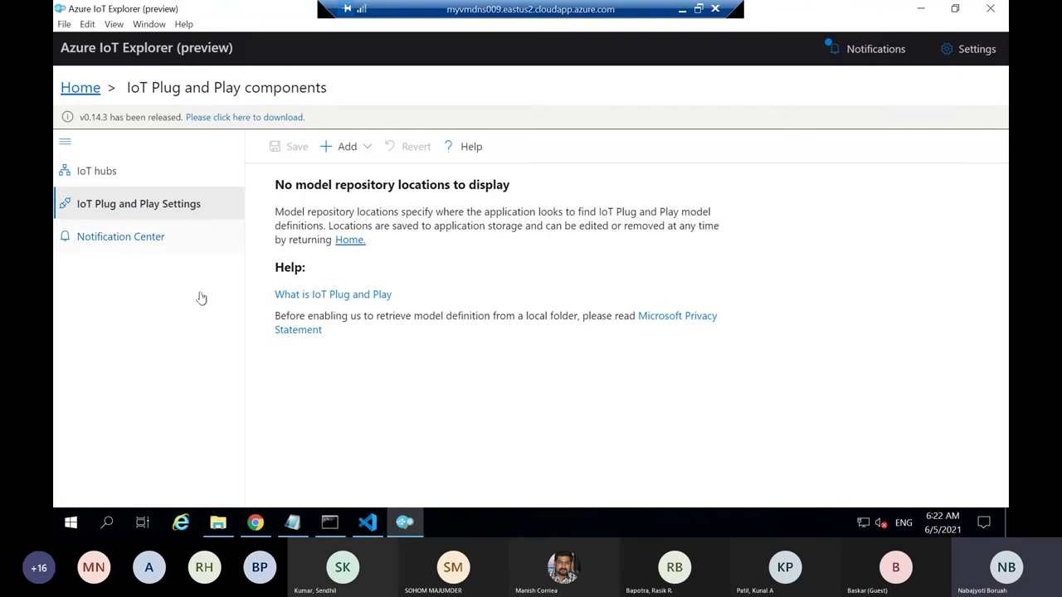
{"action": "left_click", "coordinate": [141, 239]}
{"action": "left_click", "coordinate": [145, 207]}
{"action": "left_click", "coordinate": [88, 171]}
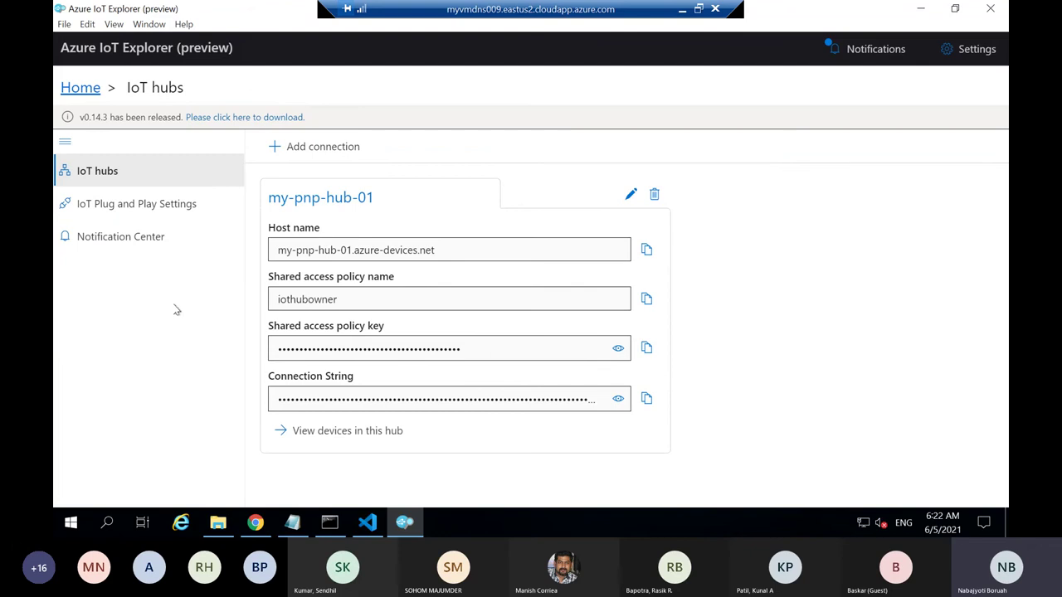
{"action": "left_click", "coordinate": [146, 206]}
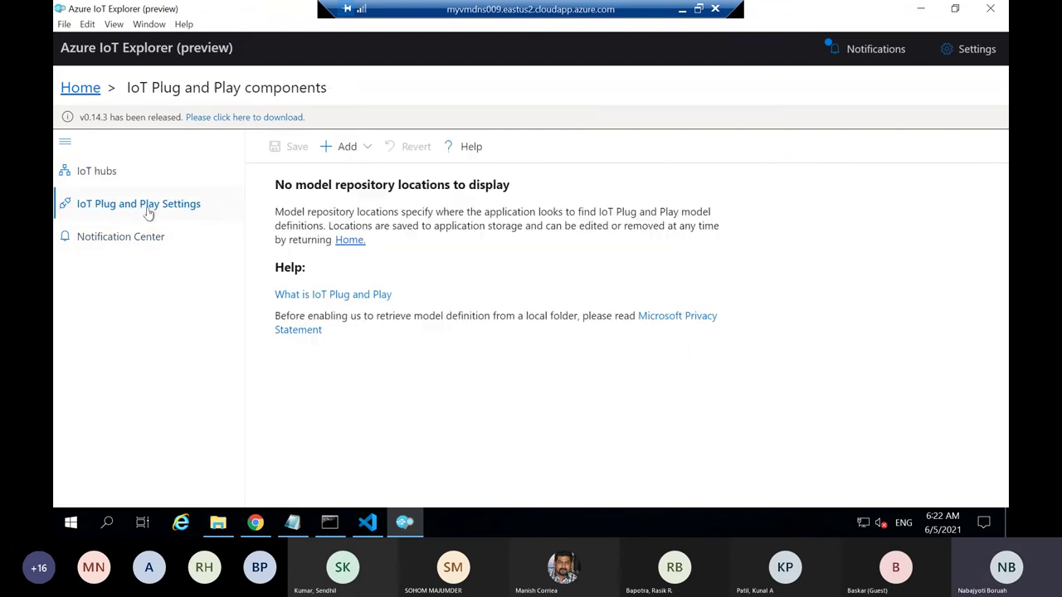
View the GitHub release page for Azure IoT Explorer version 0.14.3 and return to the IoT Plug and Play settings.
{"action": "left_click", "coordinate": [226, 118]}
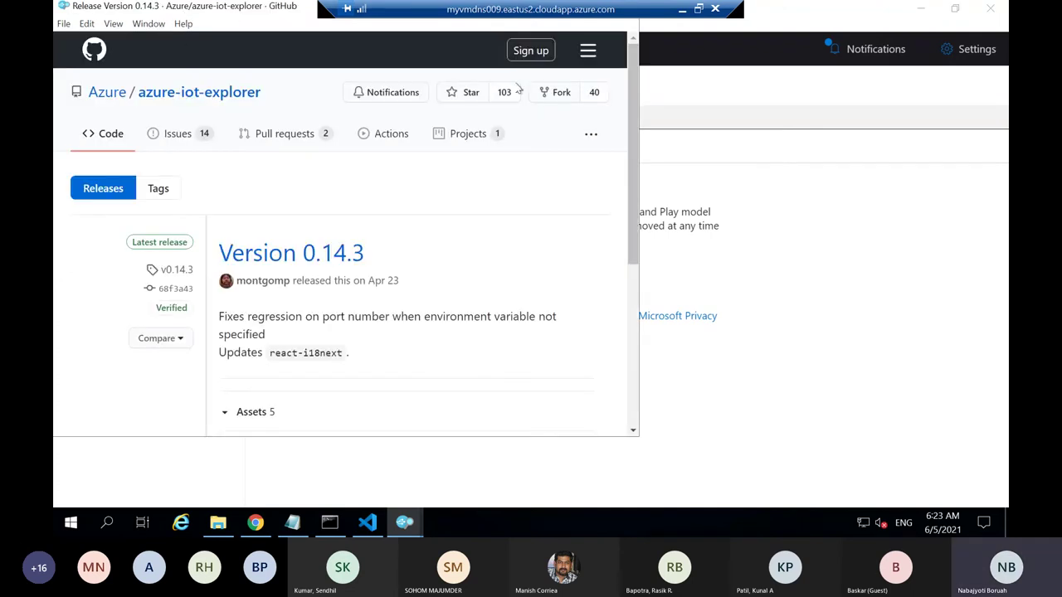
{"action": "left_click_drag", "start_coordinate": [293, 104], "coordinate": [418, 192]}
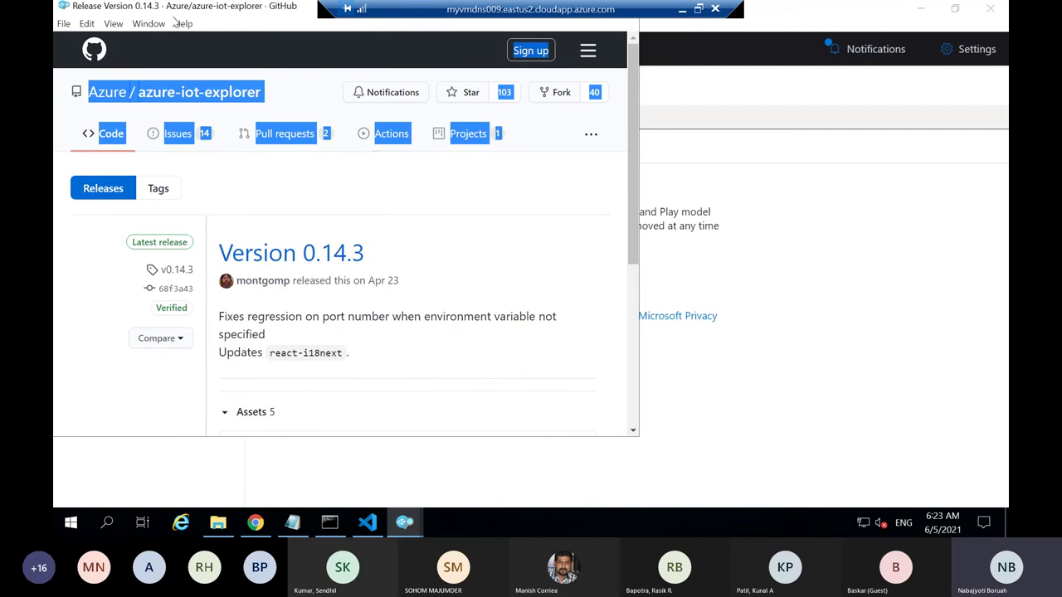
{"action": "left_click", "coordinate": [697, 428]}
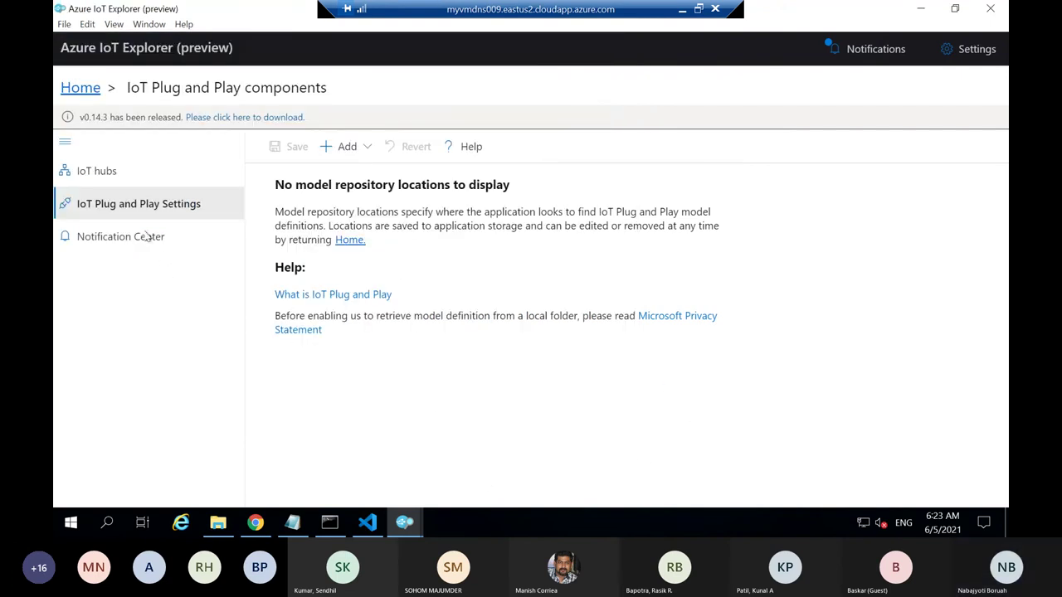
View the devices in my-pnp-hub-01 again, dismiss the notification, and look through the application settings.
{"action": "left_click", "coordinate": [91, 171]}
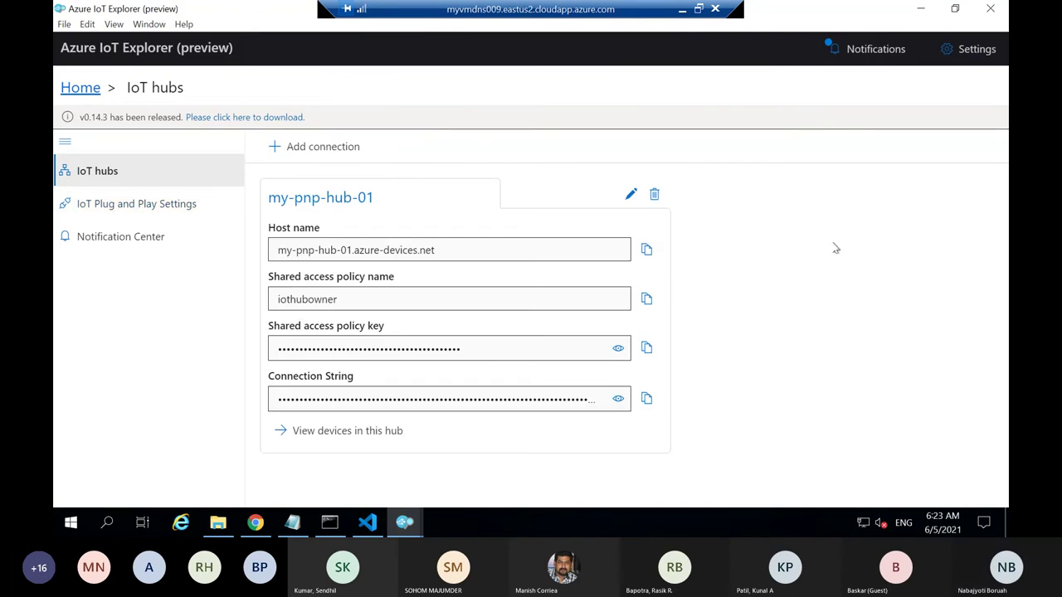
{"action": "left_click", "coordinate": [355, 433]}
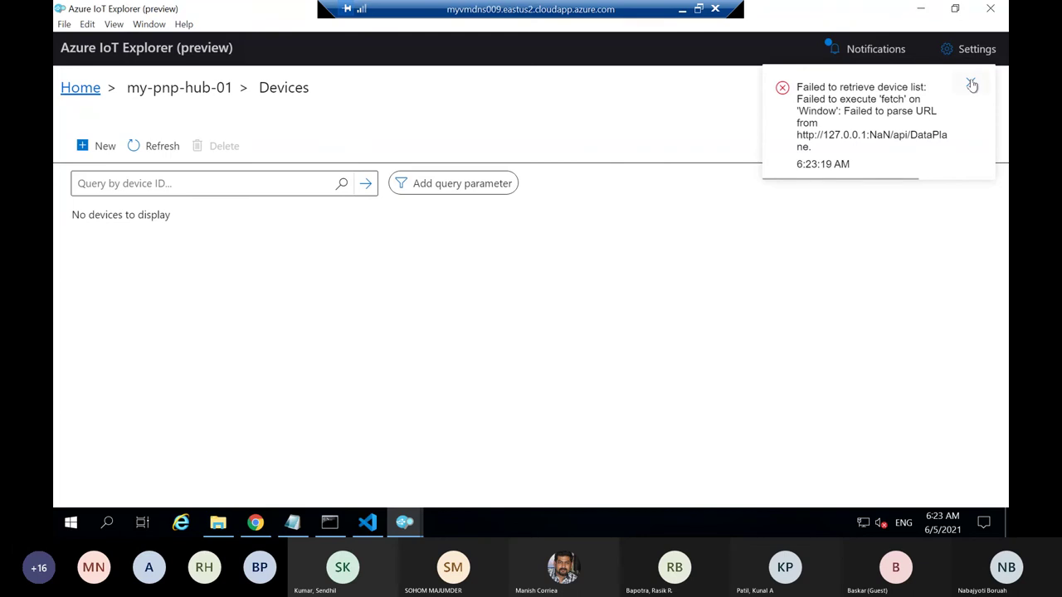
{"action": "left_click", "coordinate": [973, 86]}
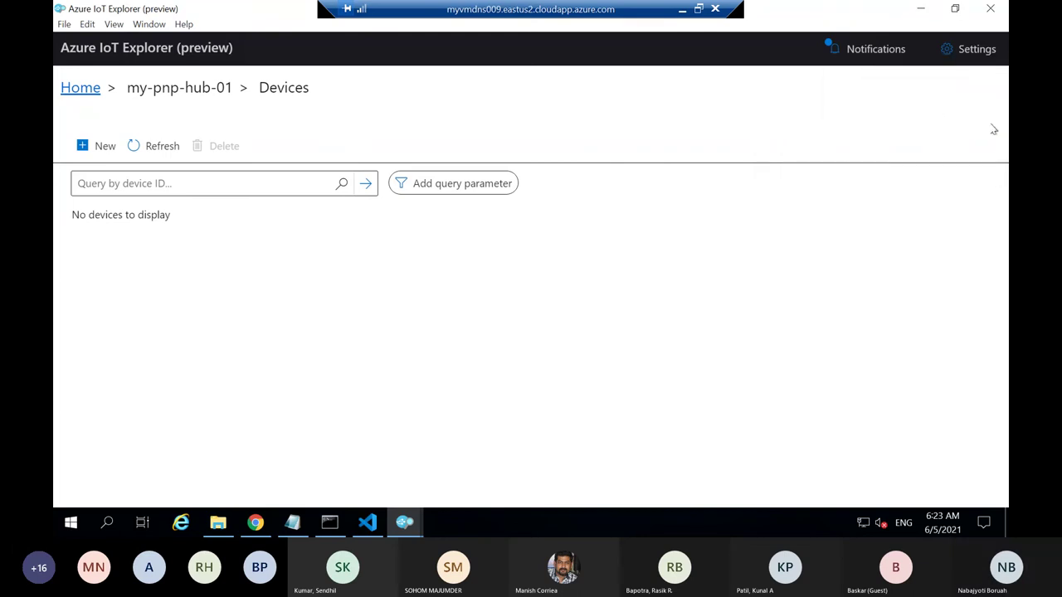
{"action": "left_click", "coordinate": [972, 48]}
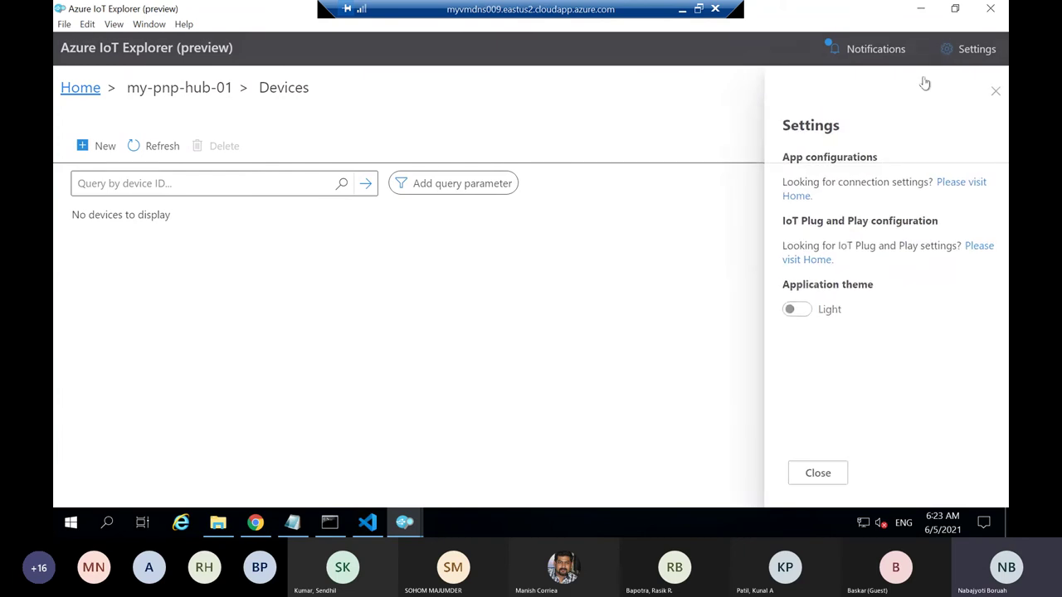
{"action": "left_click", "coordinate": [801, 473]}
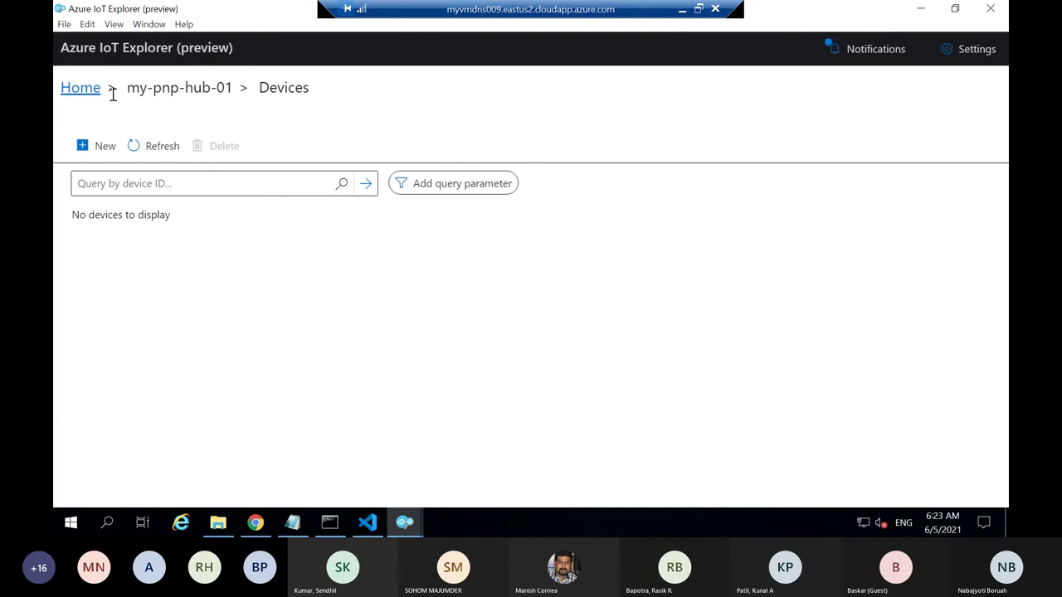
Delete the saved my-pnp-hub-01 connection and open a blank form for adding a connection string.
{"action": "left_click", "coordinate": [82, 93]}
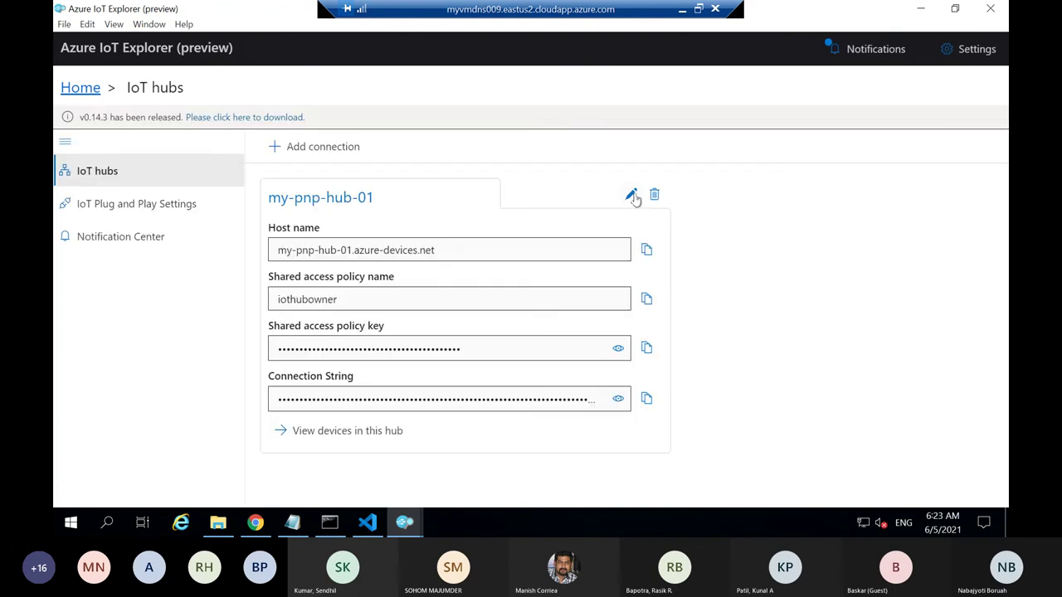
{"action": "left_click", "coordinate": [654, 195]}
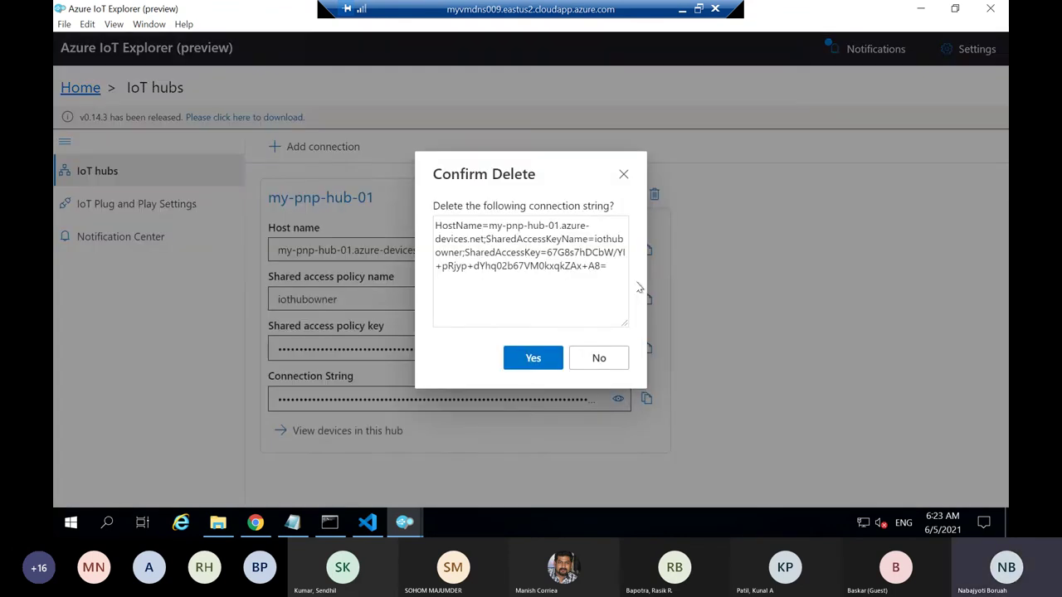
{"action": "left_click", "coordinate": [531, 358]}
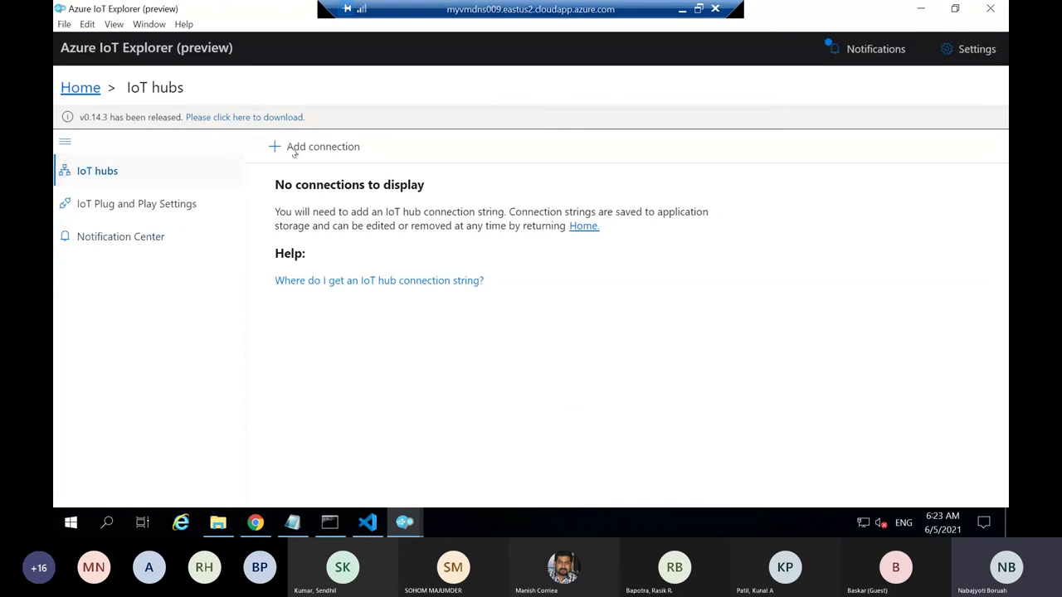
{"action": "left_click", "coordinate": [334, 153]}
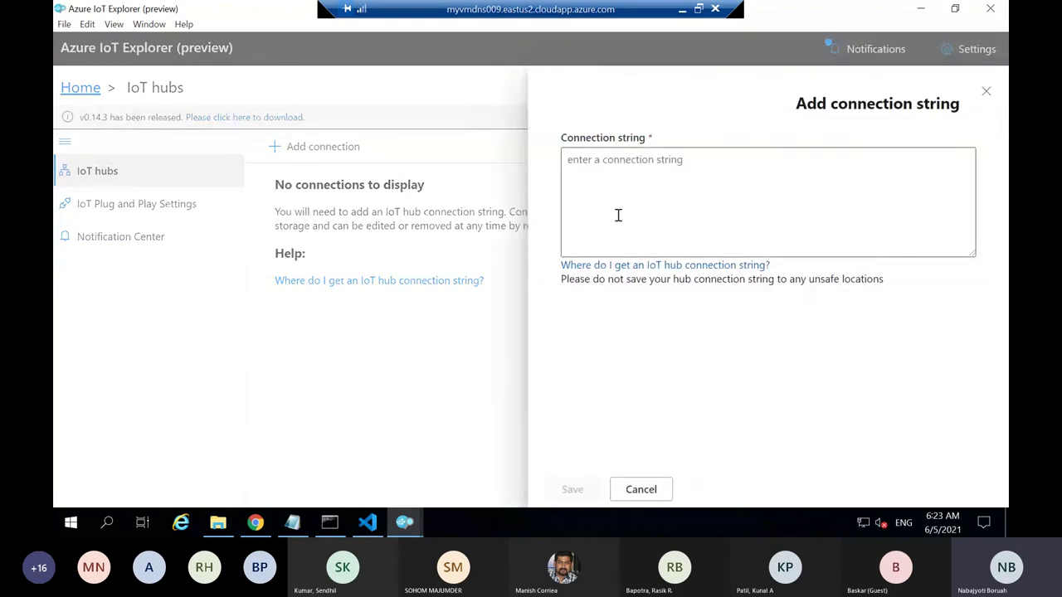
Switch to the Command Prompt and stop the running Thermostat sample.
{"action": "left_click", "coordinate": [329, 522]}
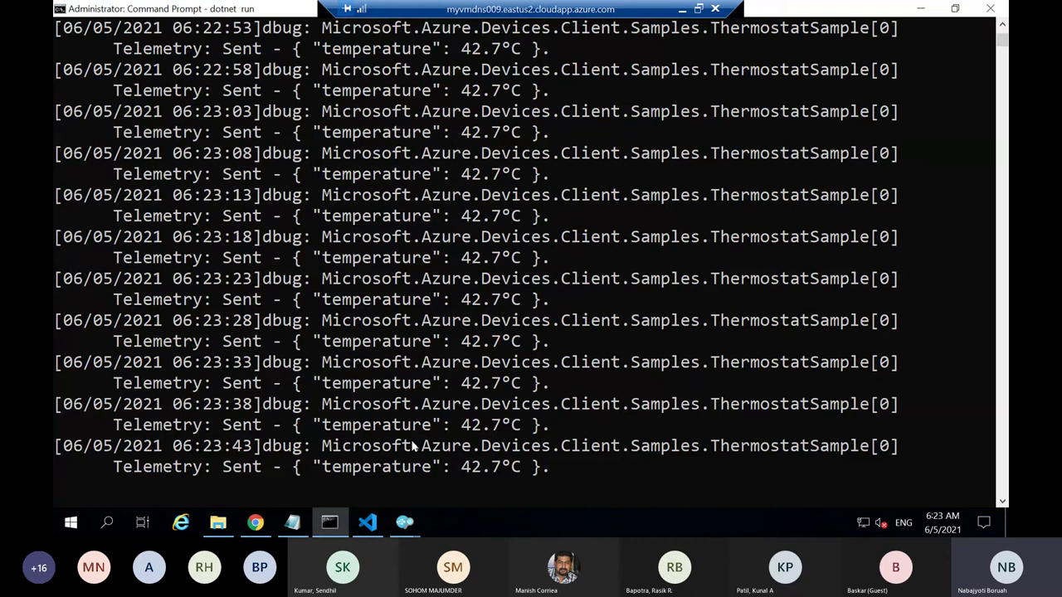
{"action": "key", "text": "ctrl+c"}
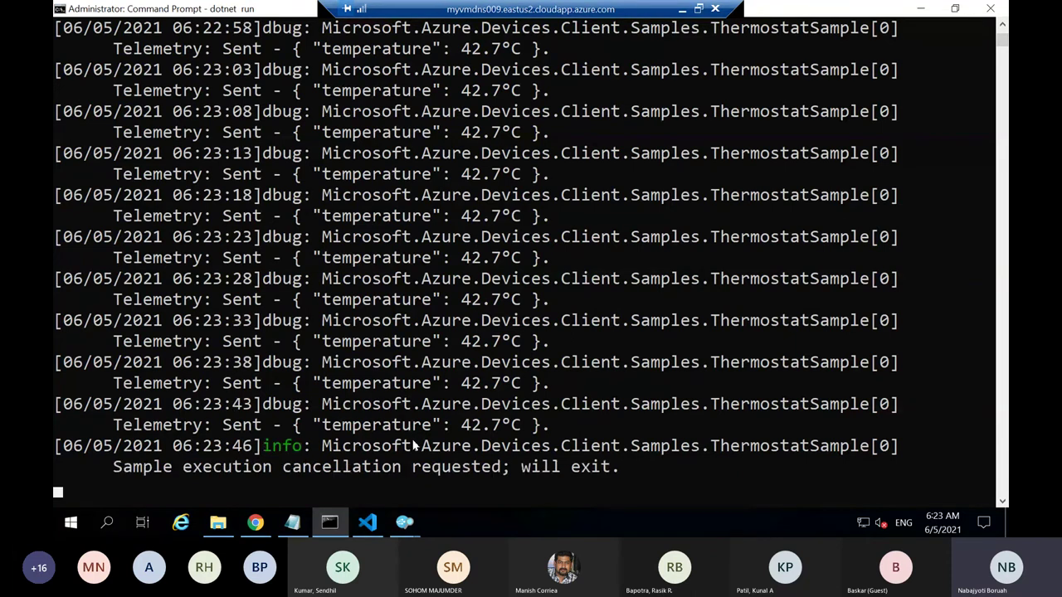
Finish stopping the Thermostat sample and switch to the blank connection string form in Azure IoT Explorer.
{"action": "key", "text": "ctrl+c"}
{"action": "key", "text": "Return"}
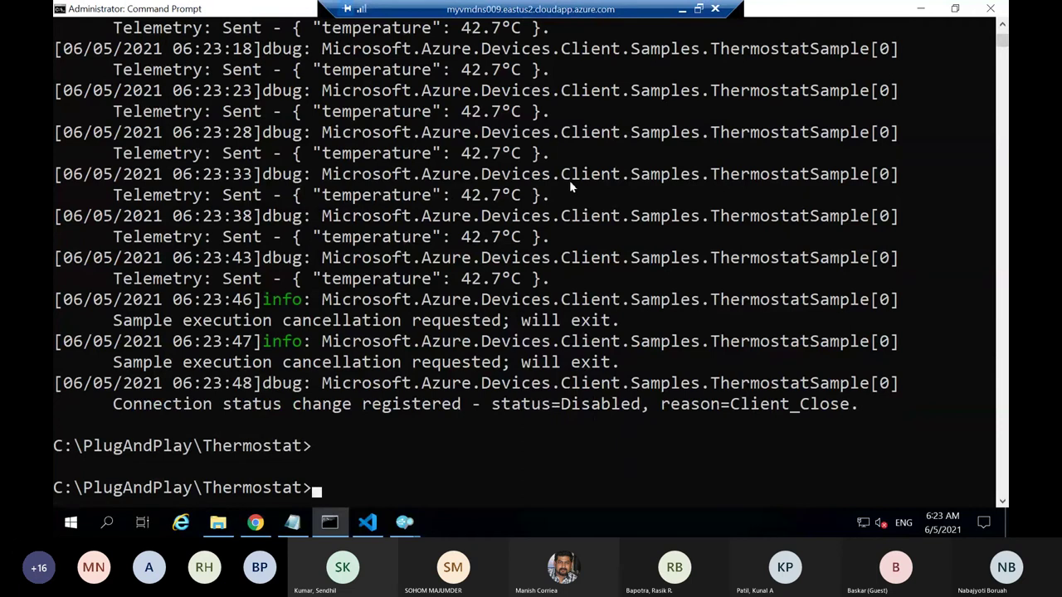
{"action": "mouse_move", "coordinate": [405, 523]}
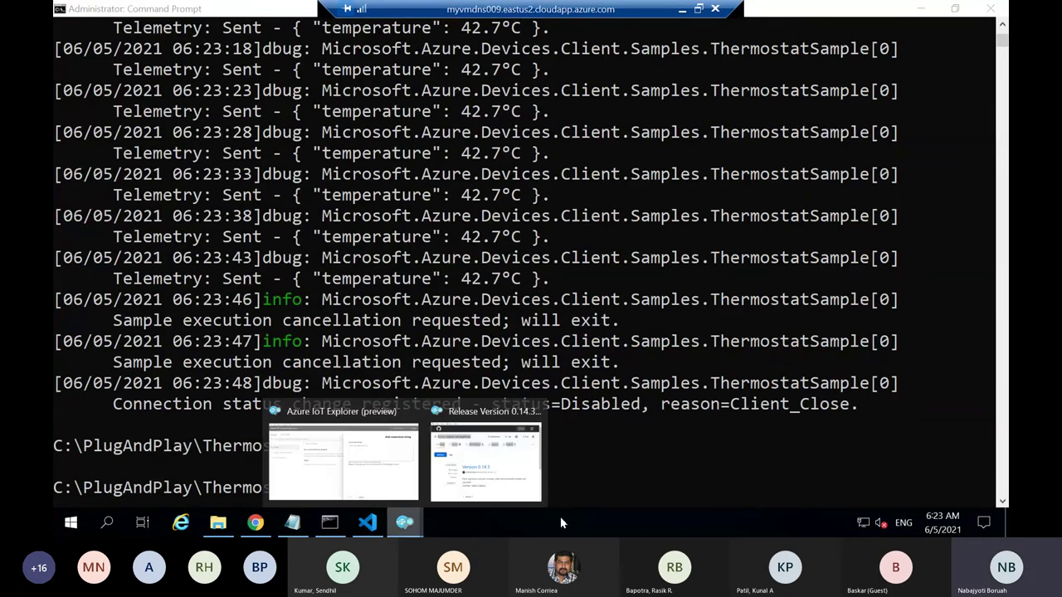
{"action": "left_click", "coordinate": [525, 498]}
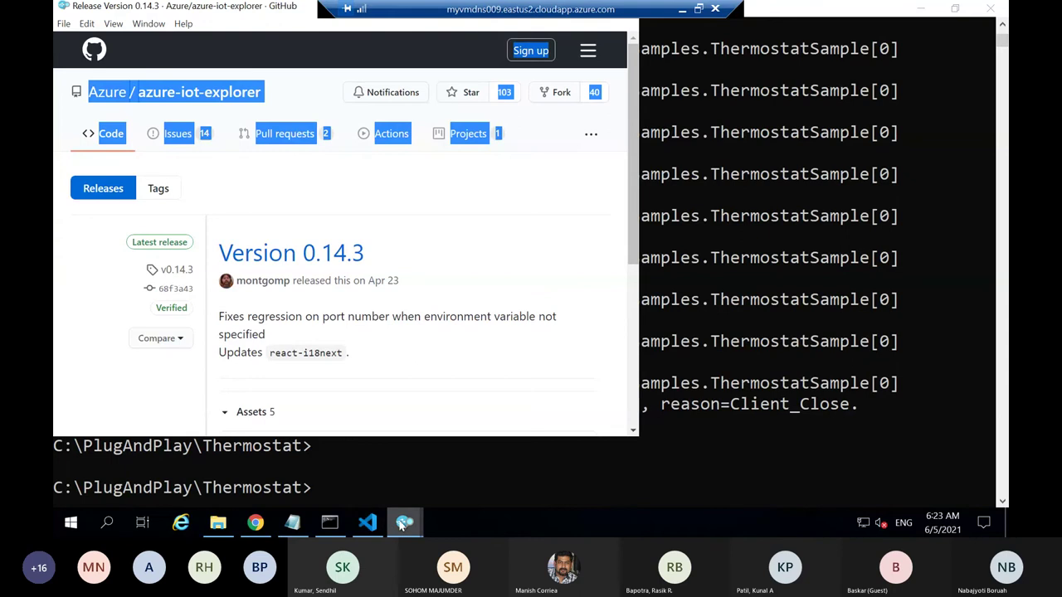
{"action": "mouse_move", "coordinate": [403, 524]}
{"action": "left_click", "coordinate": [336, 452]}
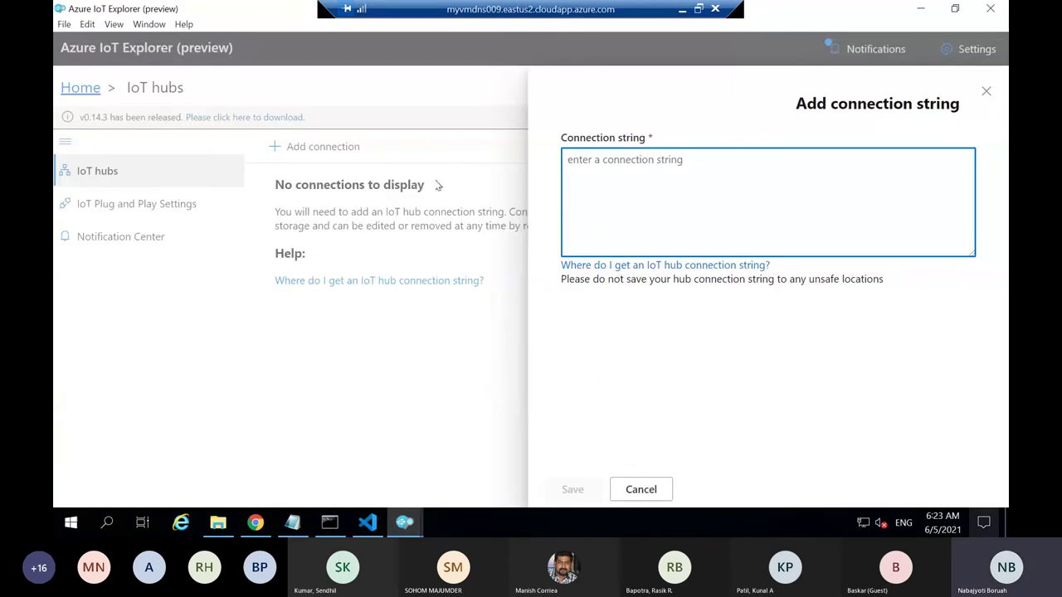
Switch to the Azure portal and close the iothubowner policy and the shared access policies of my-pnp-hub-01.
{"action": "left_click", "coordinate": [259, 514]}
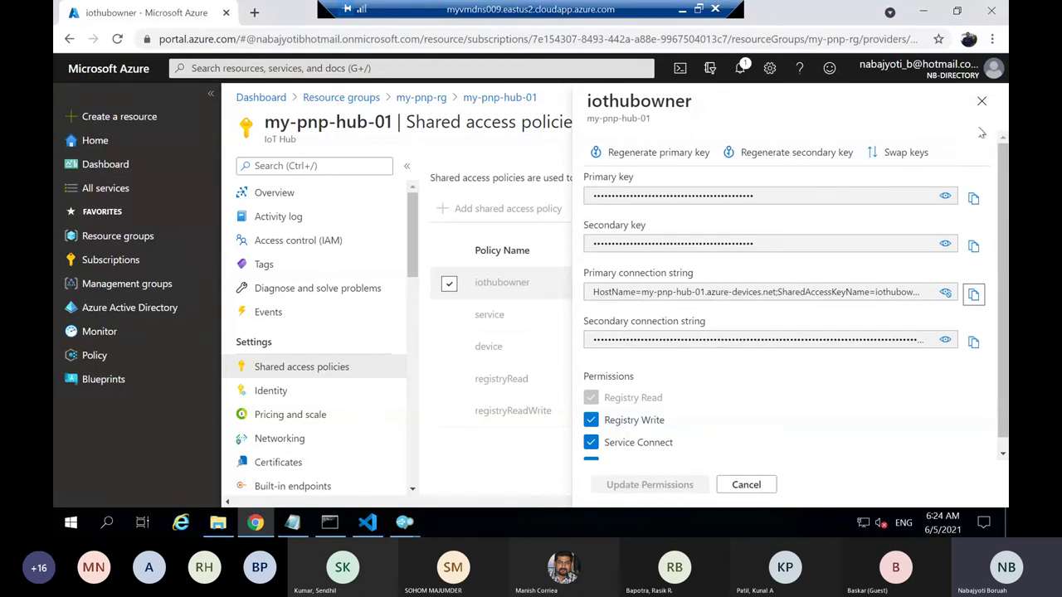
{"action": "left_click", "coordinate": [982, 103]}
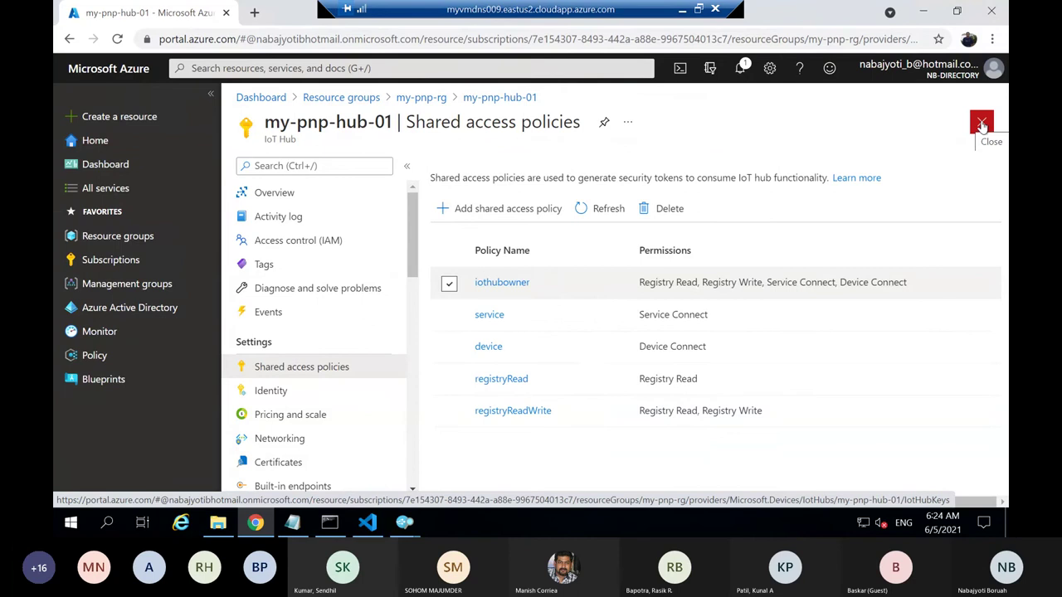
{"action": "left_click", "coordinate": [982, 123]}
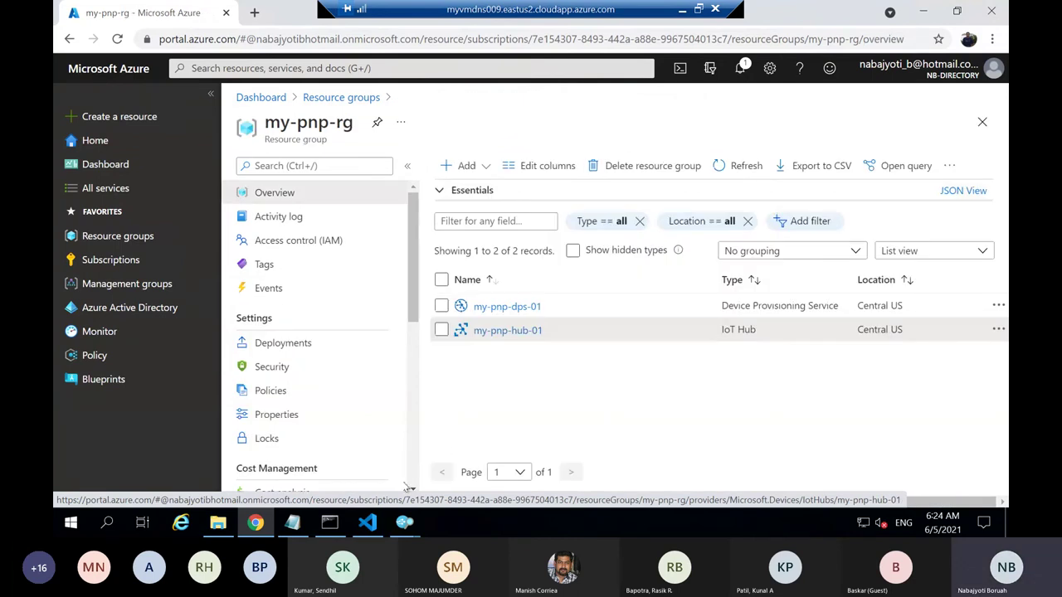
Close the extra window showing the GitHub release page for Azure IoT Explorer version 0.14.3.
{"action": "mouse_move", "coordinate": [405, 523]}
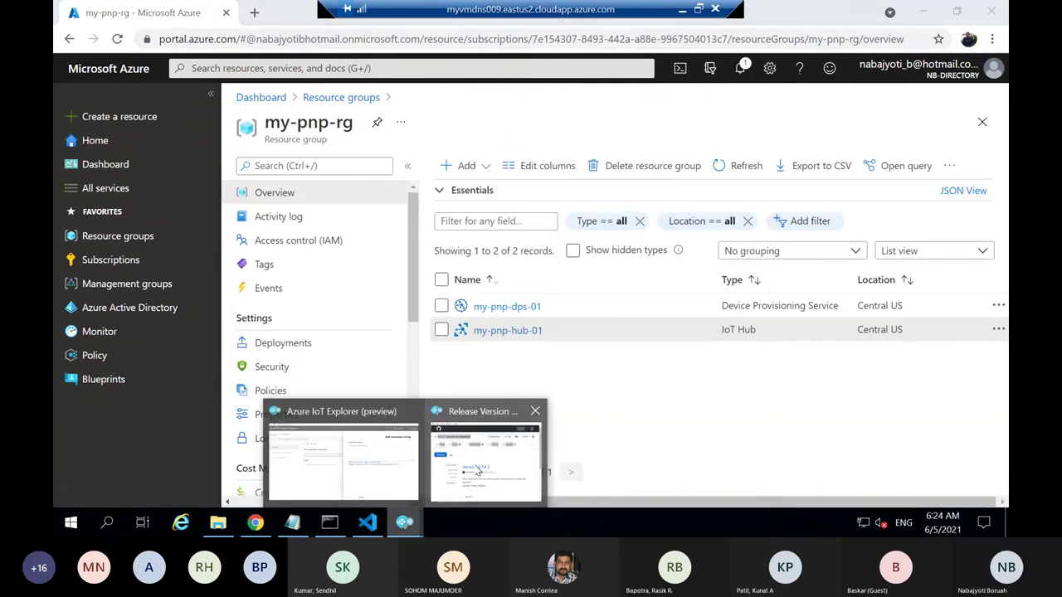
{"action": "left_click", "coordinate": [489, 465]}
{"action": "left_click", "coordinate": [677, 454]}
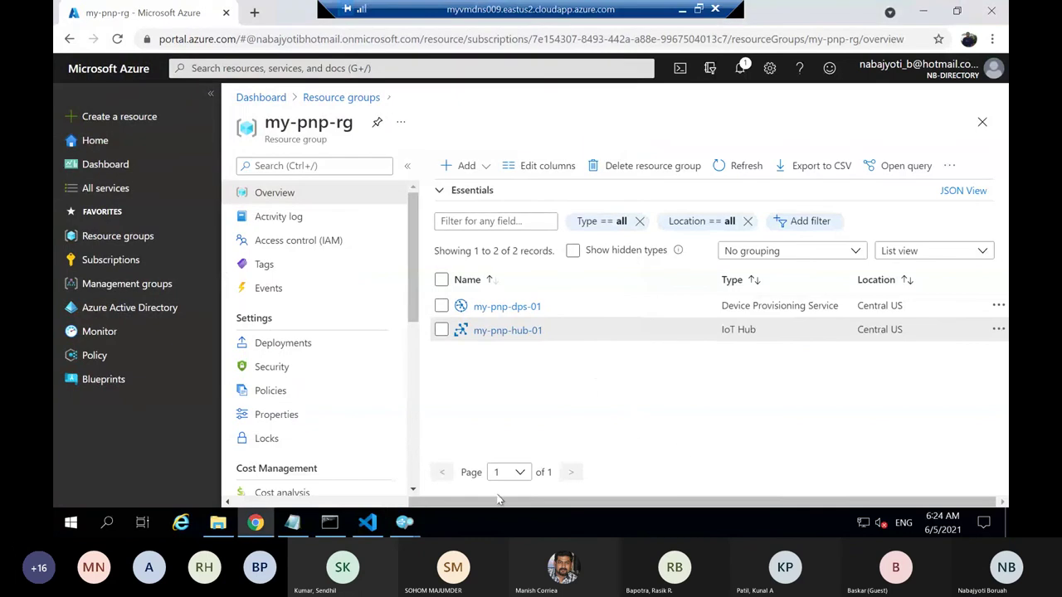
{"action": "mouse_move", "coordinate": [404, 523]}
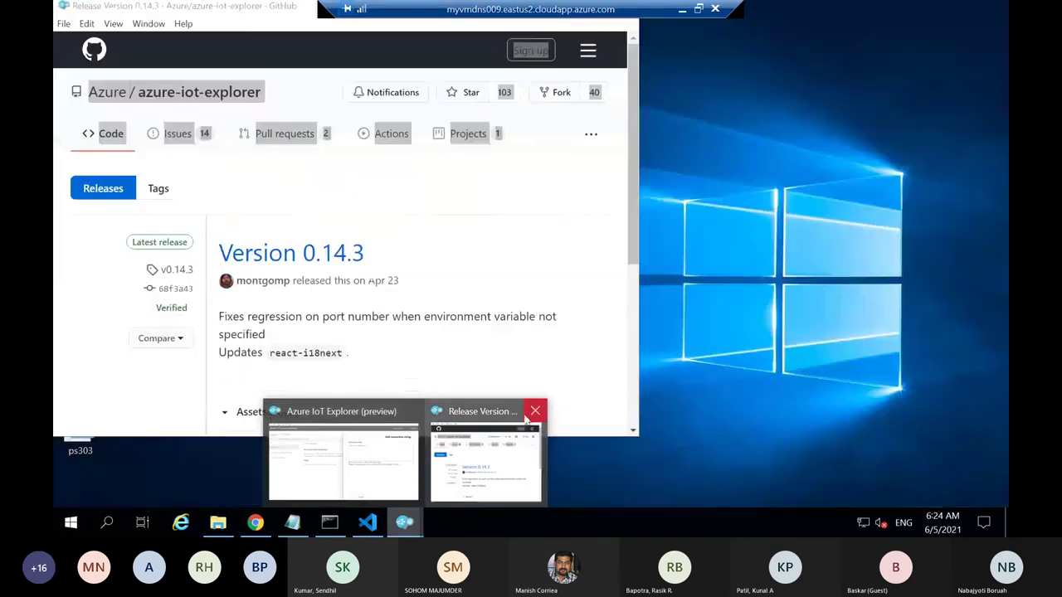
{"action": "left_click", "coordinate": [536, 412]}
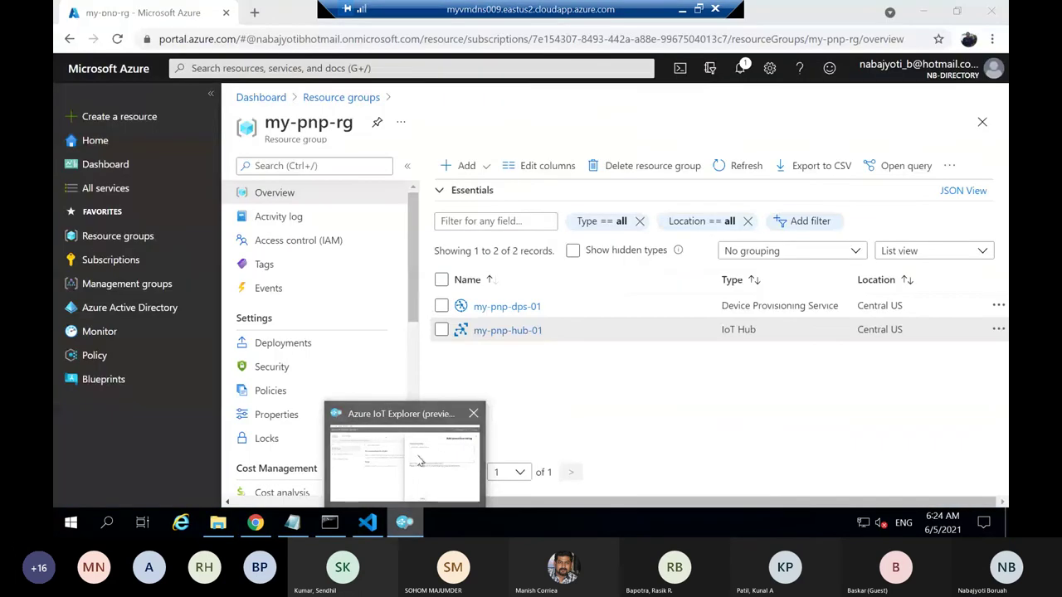
Switch to Azure IoT Explorer, save the pasted connection string for my-pnp-hub-01, and refresh its device list.
{"action": "left_click", "coordinate": [448, 448]}
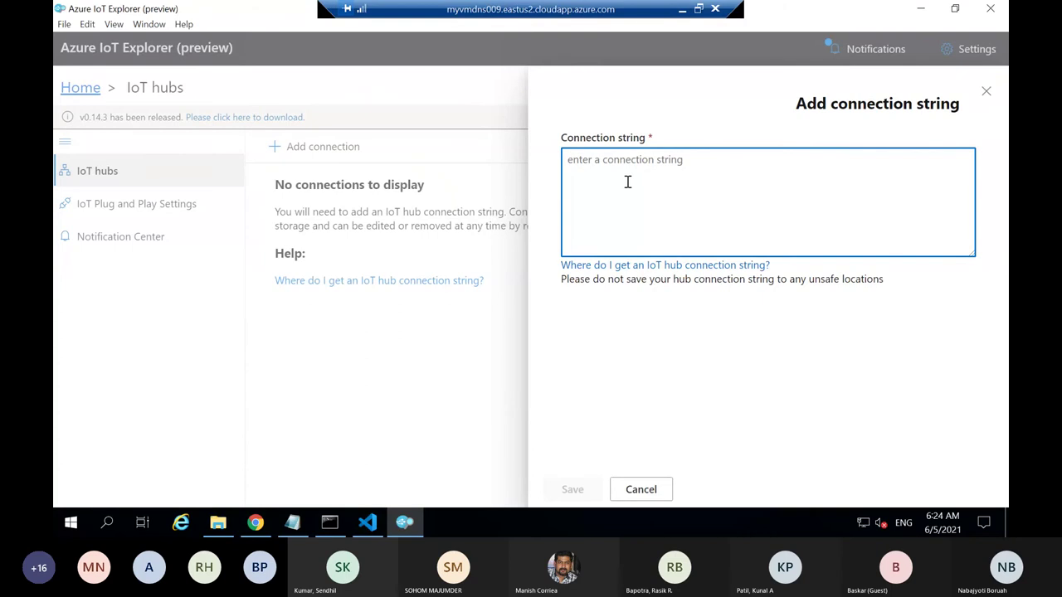
{"action": "key", "text": "ctrl+v"}
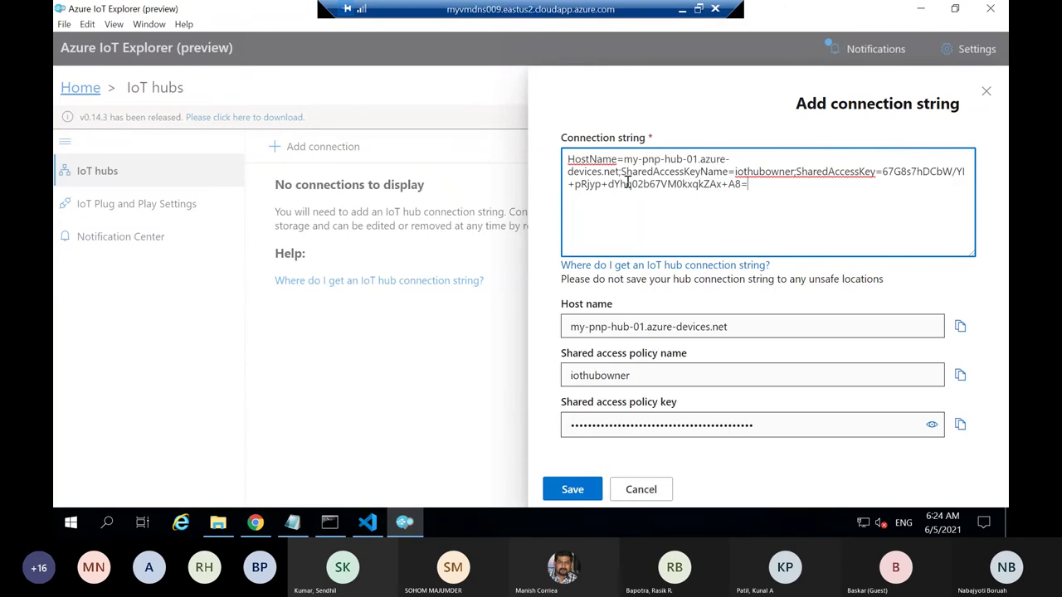
{"action": "left_click", "coordinate": [575, 489]}
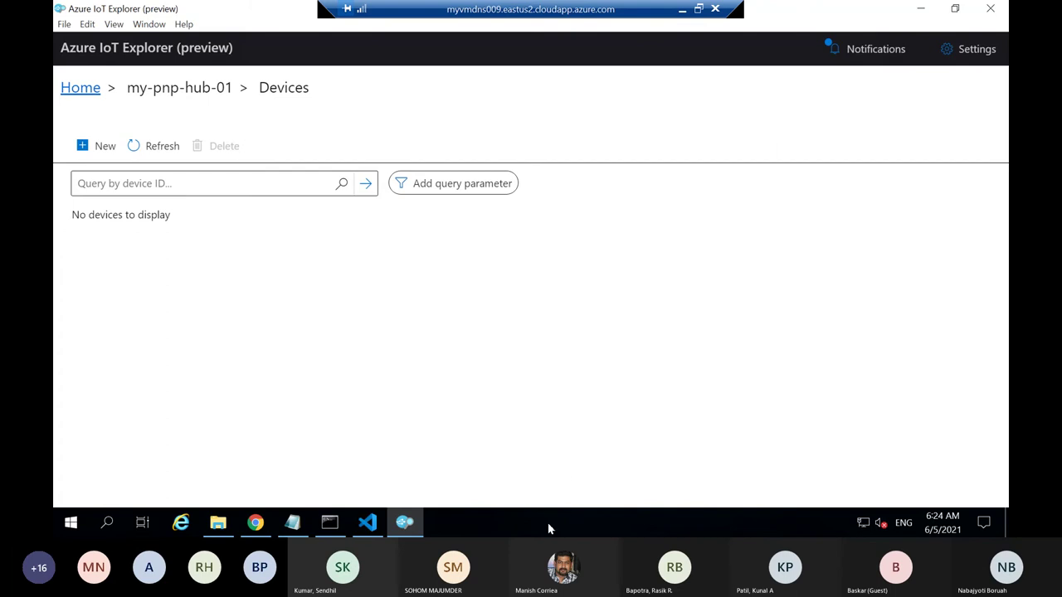
{"action": "left_click", "coordinate": [155, 147]}
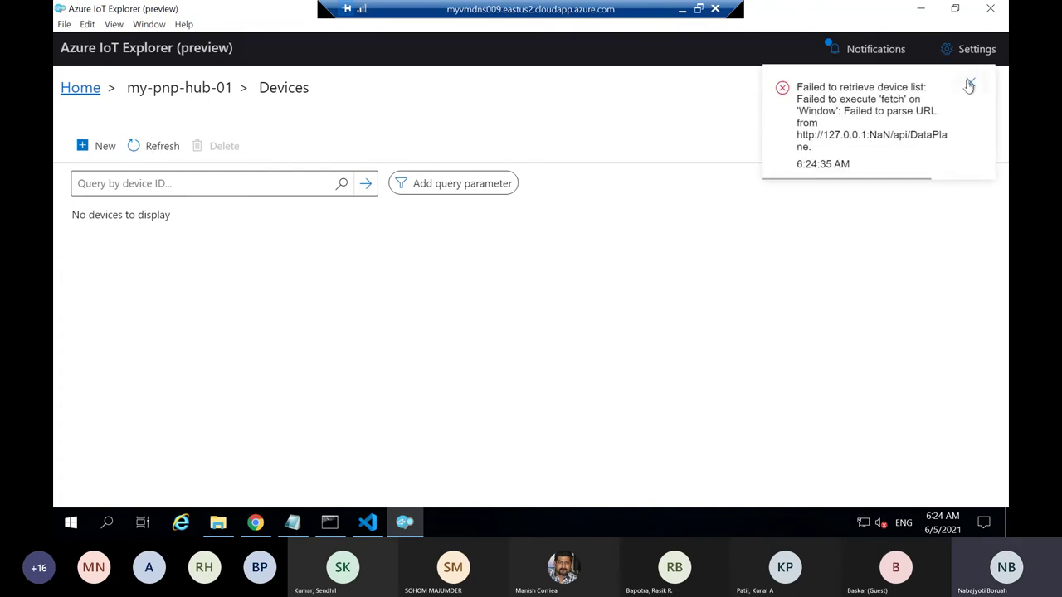
{"action": "left_click", "coordinate": [971, 82]}
Switch to the IoT-Plug-And-Play notes in Notepad and copy the whole az iot dps enrollment create command.
{"action": "left_click", "coordinate": [256, 523]}
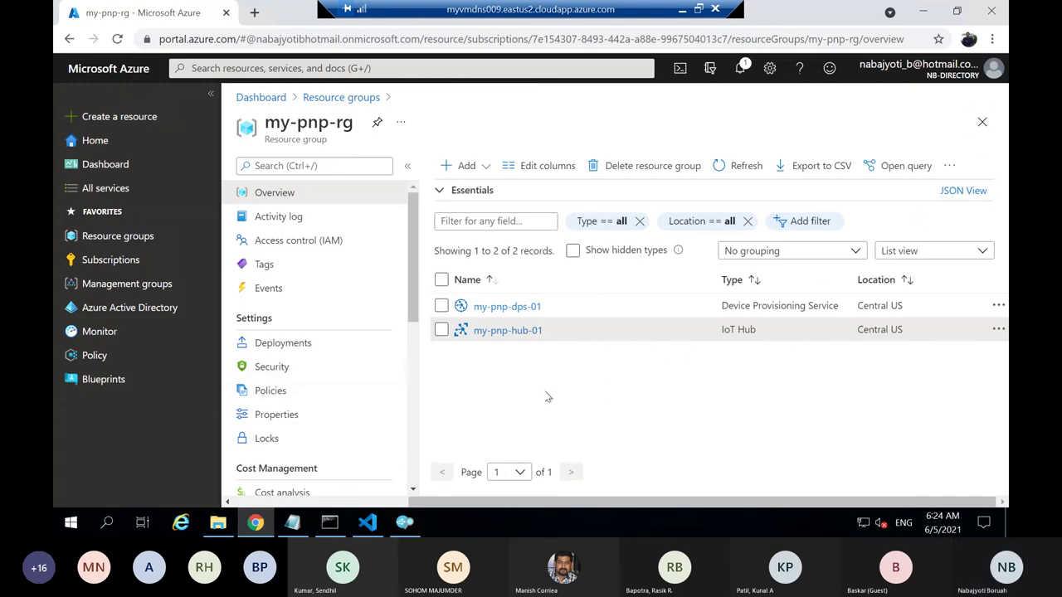
{"action": "left_click", "coordinate": [293, 523]}
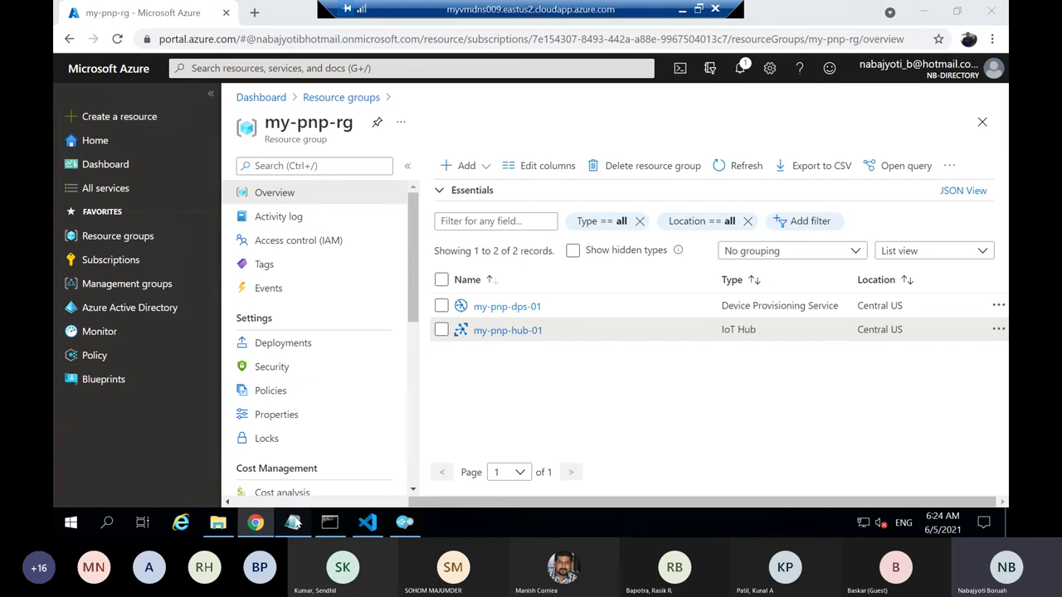
{"action": "left_click", "coordinate": [508, 441]}
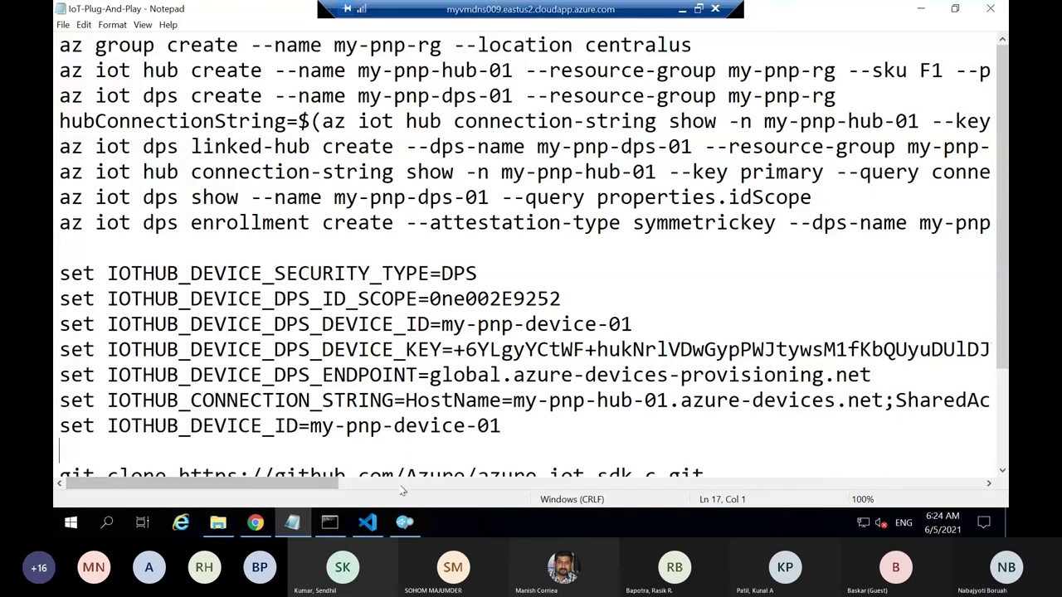
{"action": "left_click_drag", "start_coordinate": [343, 484], "coordinate": [989, 497]}
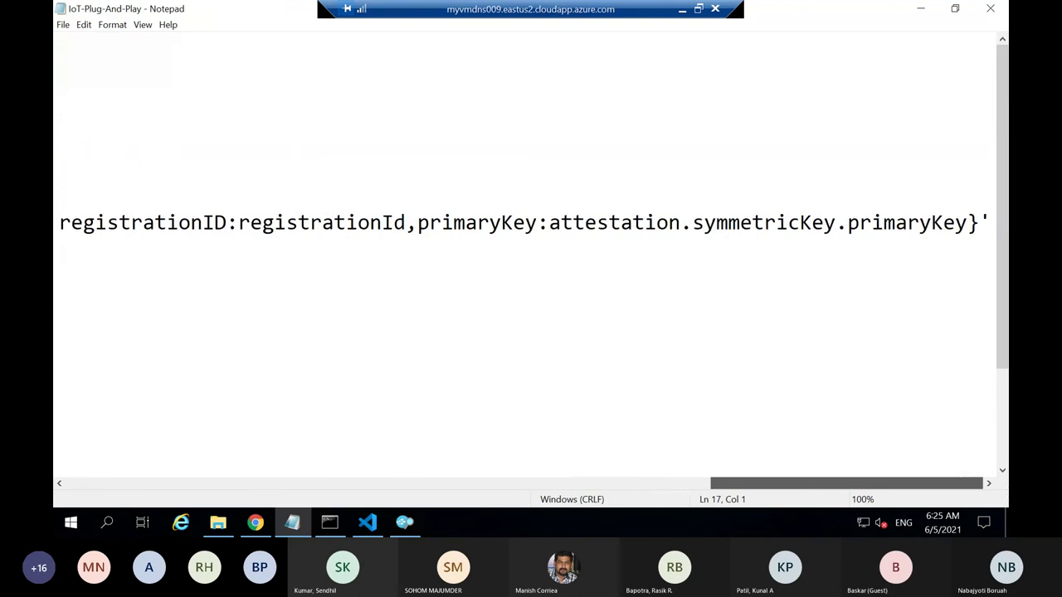
{"action": "left_click_drag", "start_coordinate": [650, 507], "coordinate": [68, 525]}
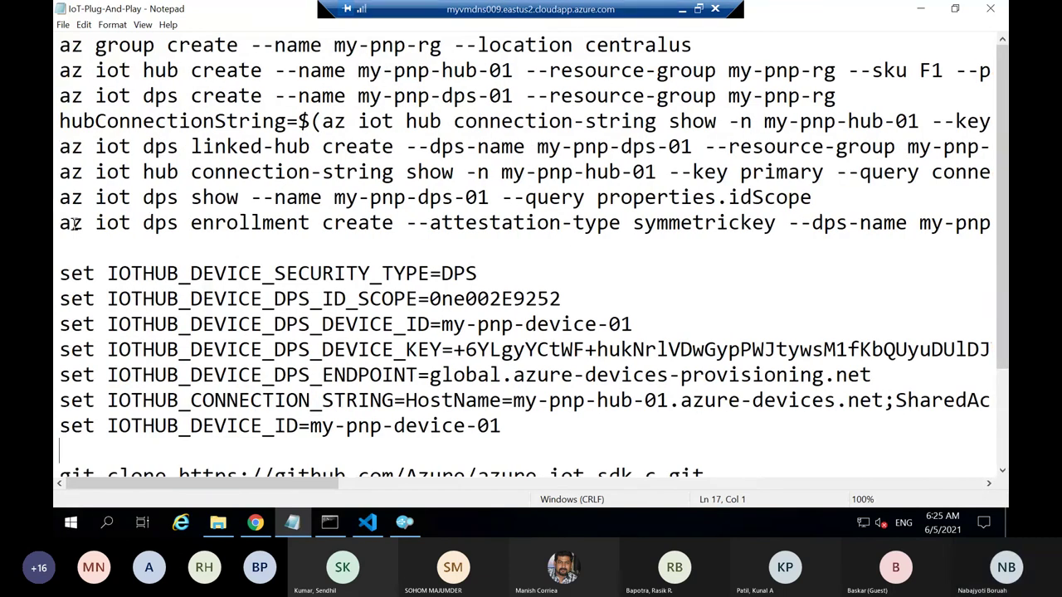
{"action": "left_click_drag", "start_coordinate": [59, 222], "coordinate": [873, 224]}
{"action": "left_click_drag", "start_coordinate": [940, 222], "coordinate": [1007, 226]}
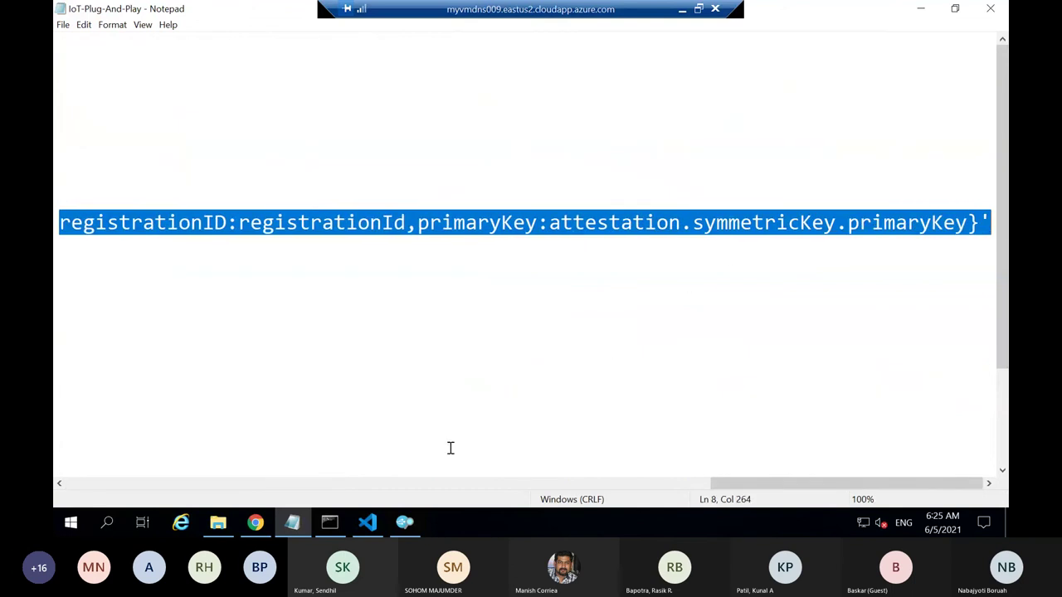
Switch to the Command Prompt and try to create a symmetrickey enrollment for my-pnp-device-01 in my-pnp-dps-01 with the copied command.
{"action": "key", "text": "alt+Tab"}
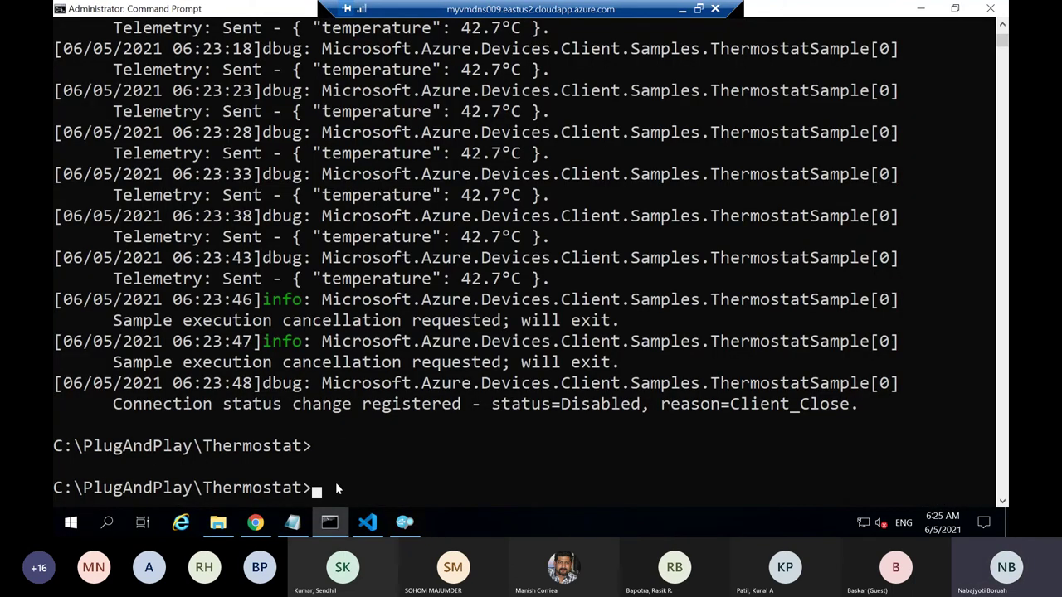
{"action": "right_click", "coordinate": [335, 482]}
{"action": "key", "text": "Return"}
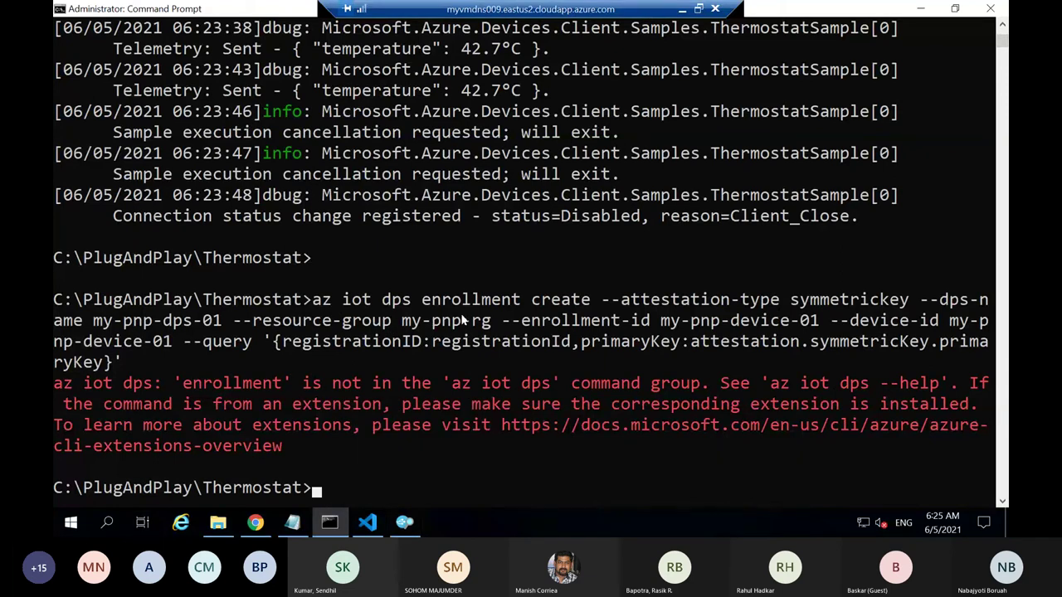
{"action": "scroll", "coordinate": [381, 452], "scroll_direction": "down", "scroll_amount": 4}
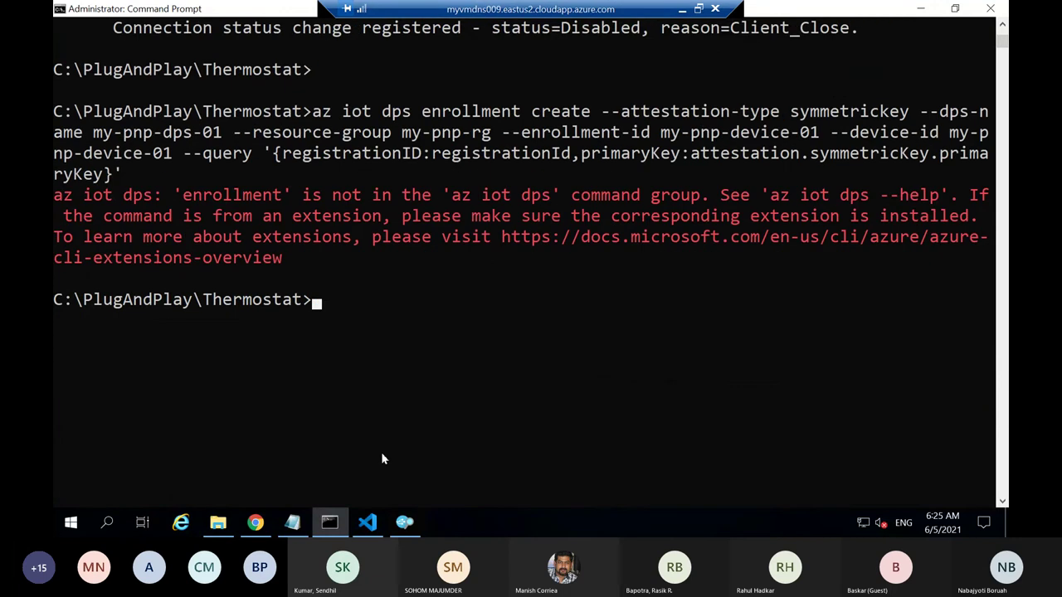
Switch to the Azure portal, reopen the my-pnp-rg resource group, and view the overview of my-pnp-dps-01.
{"action": "left_click", "coordinate": [256, 523]}
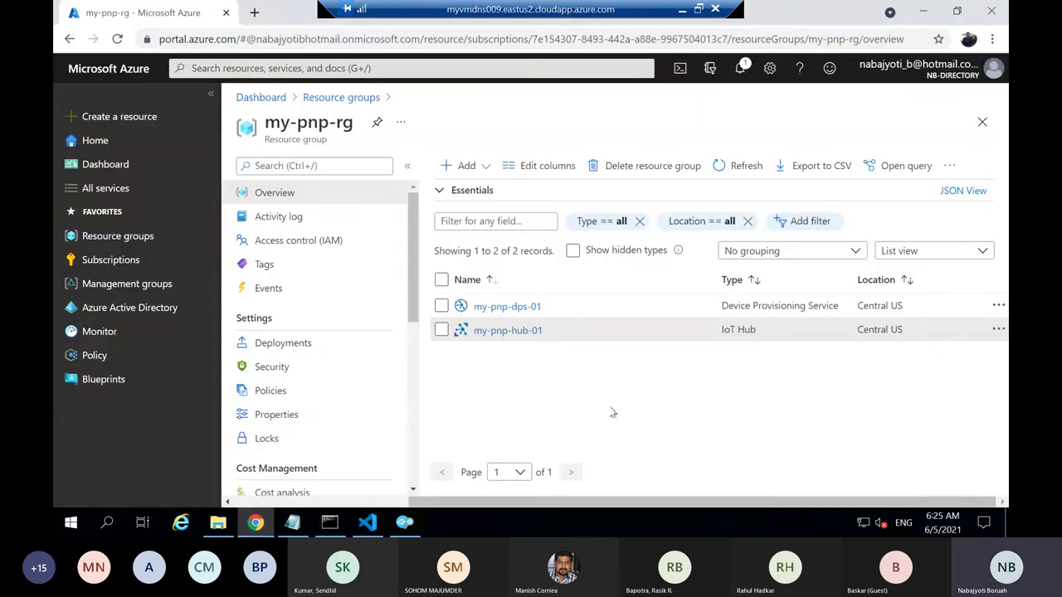
{"action": "left_click", "coordinate": [981, 122]}
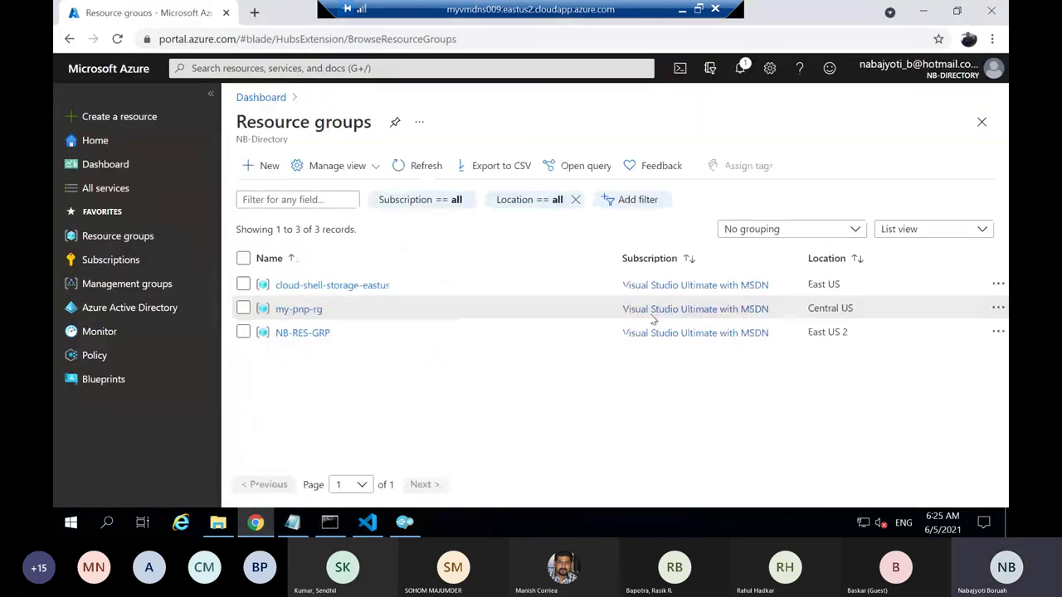
{"action": "left_click", "coordinate": [315, 310]}
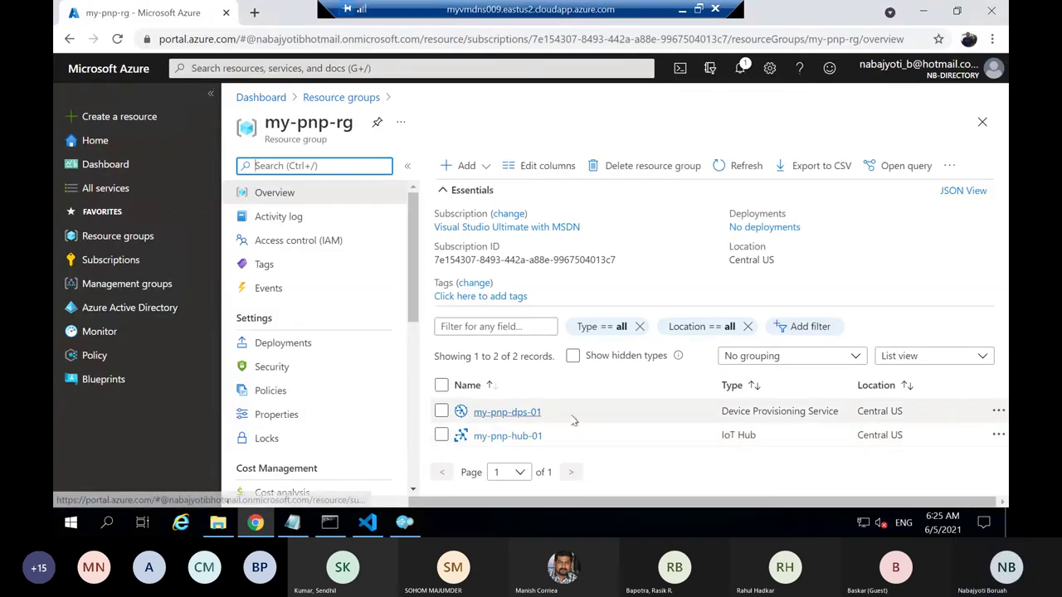
{"action": "left_click", "coordinate": [520, 415]}
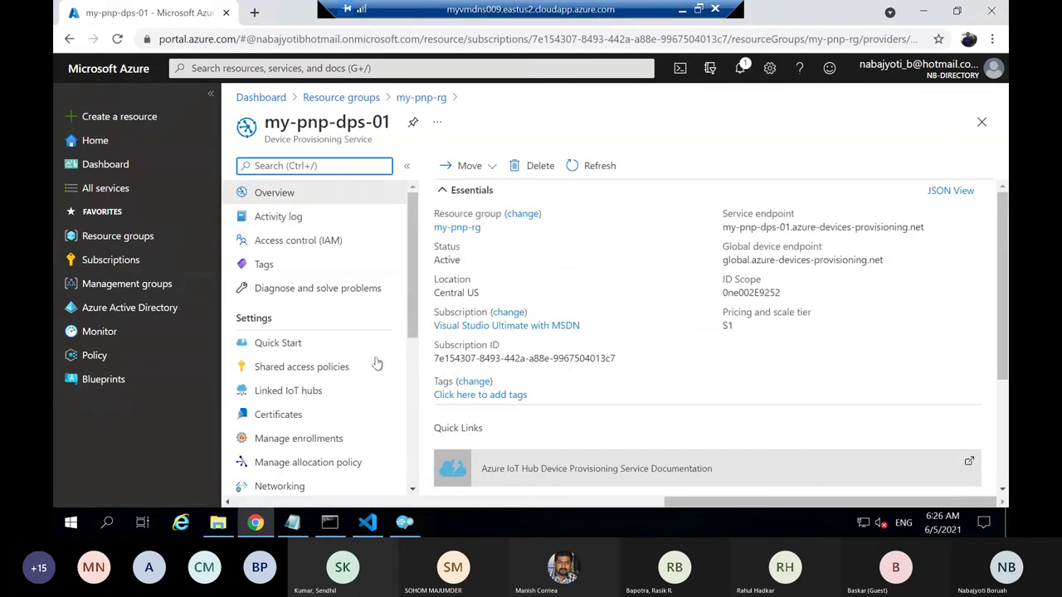
{"action": "left_click", "coordinate": [975, 131]}
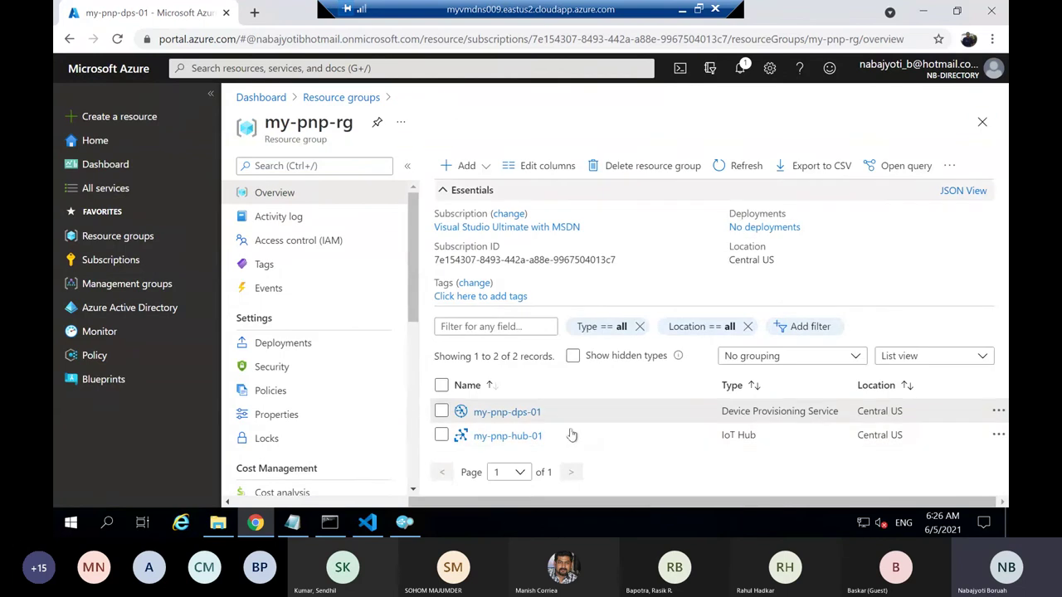
Examine the IoT devices registered in my-pnp-hub-01 and the details of my-pnp-device-01.
{"action": "left_click", "coordinate": [506, 434]}
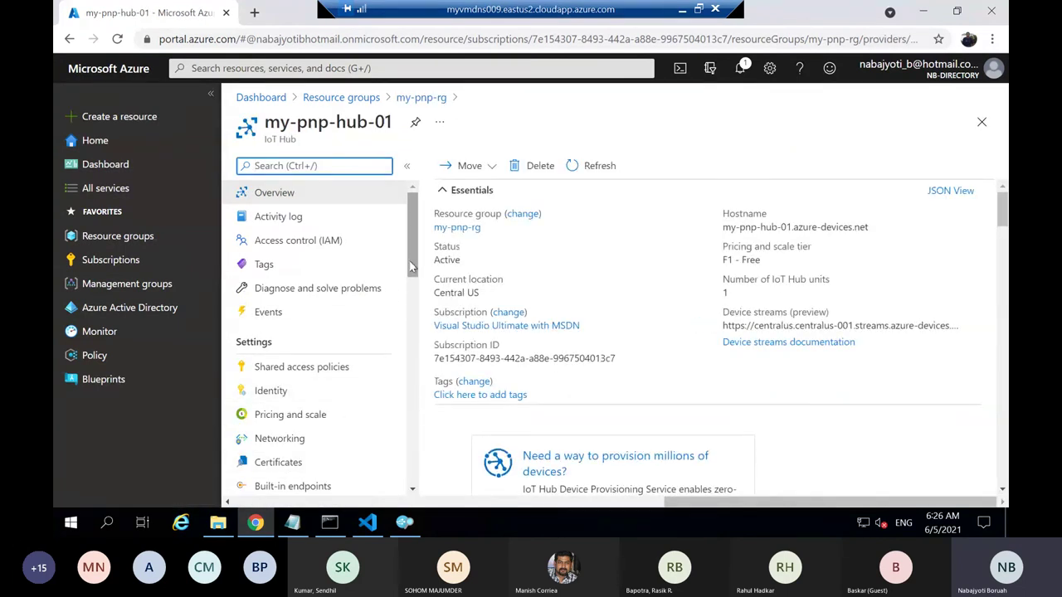
{"action": "left_click_drag", "start_coordinate": [409, 272], "coordinate": [412, 295]}
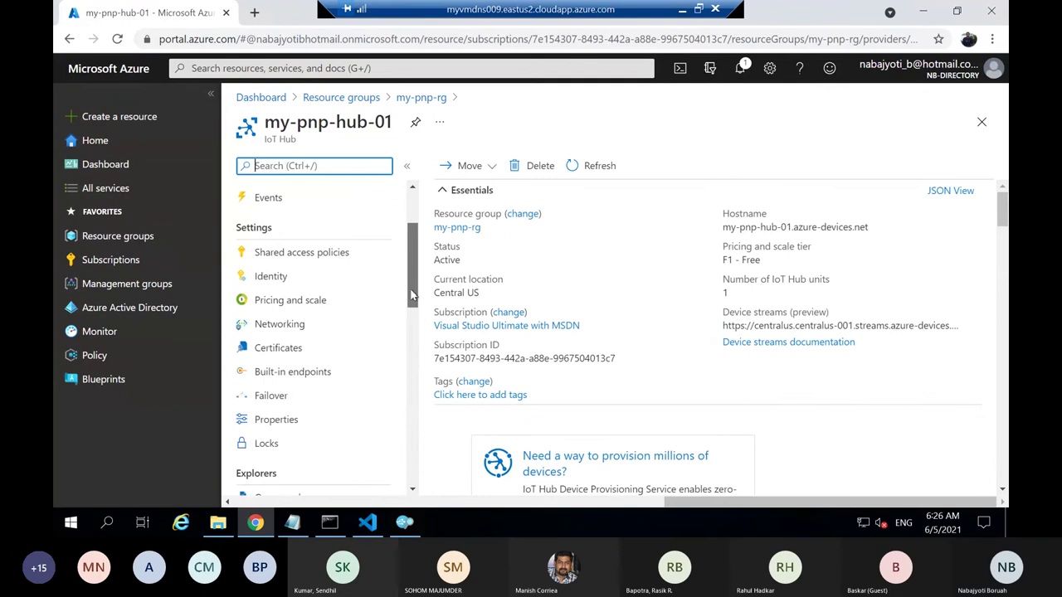
{"action": "scroll", "coordinate": [358, 383], "scroll_direction": "down", "scroll_amount": 3}
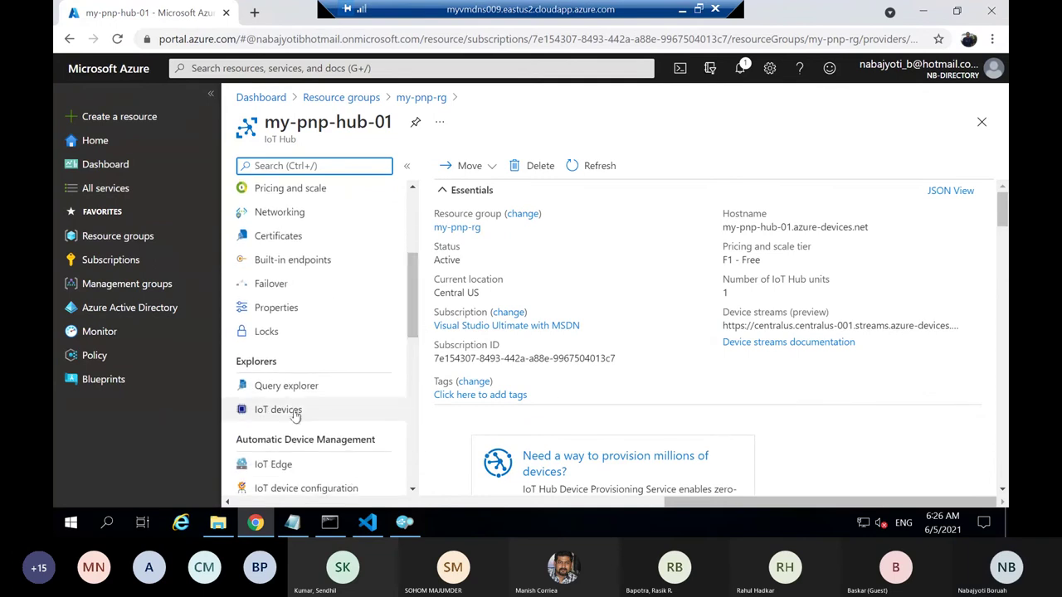
{"action": "left_click", "coordinate": [299, 412]}
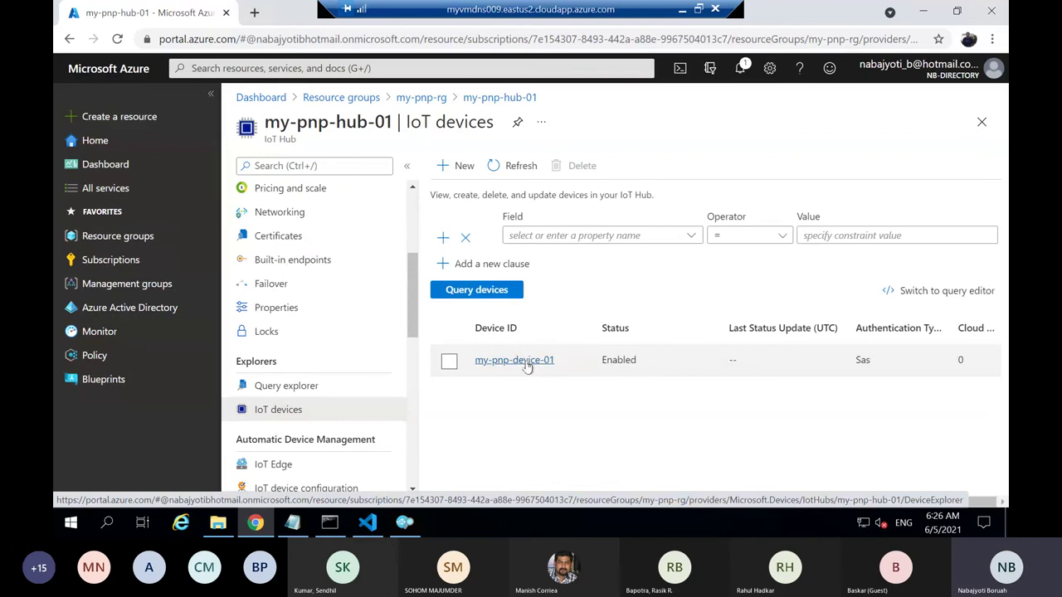
{"action": "left_click", "coordinate": [526, 365]}
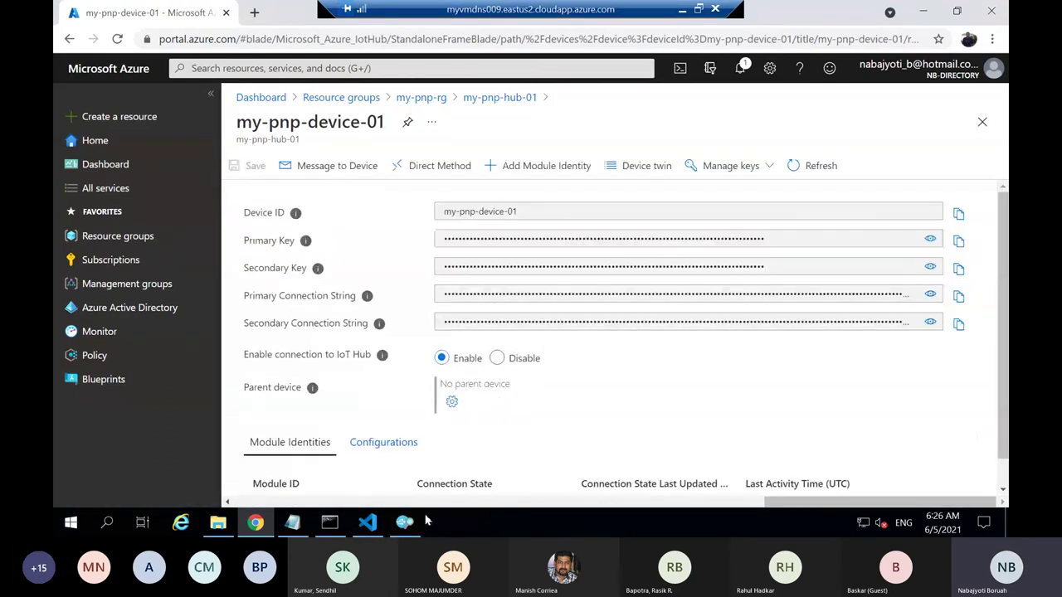
{"action": "left_click", "coordinate": [982, 123]}
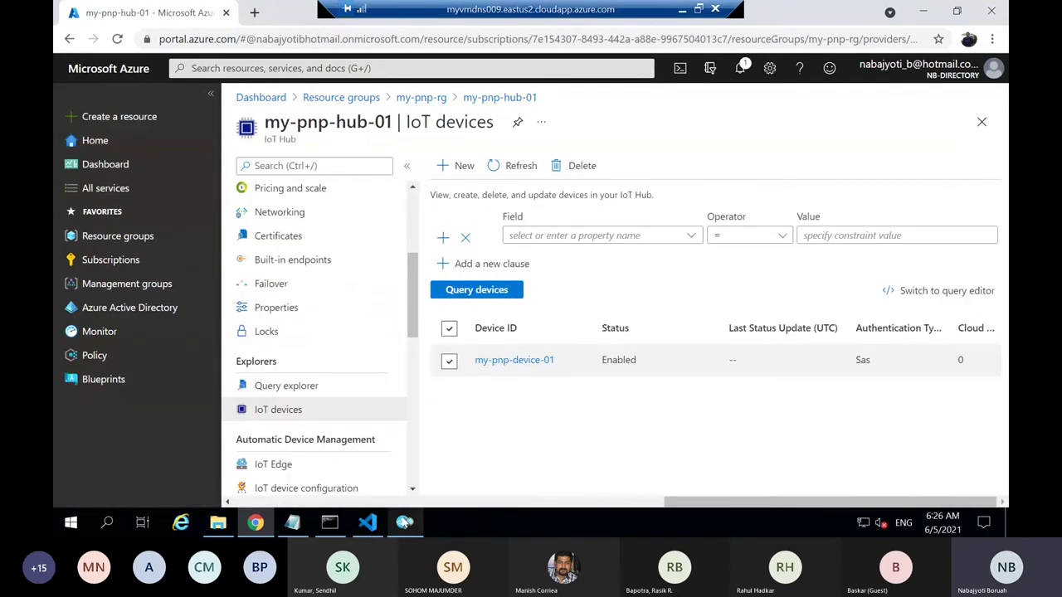
Open my-pnp-device-01 from the hub's IoT devices in the Azure portal, and reveal and copy its primary connection string.
{"action": "left_click", "coordinate": [404, 523]}
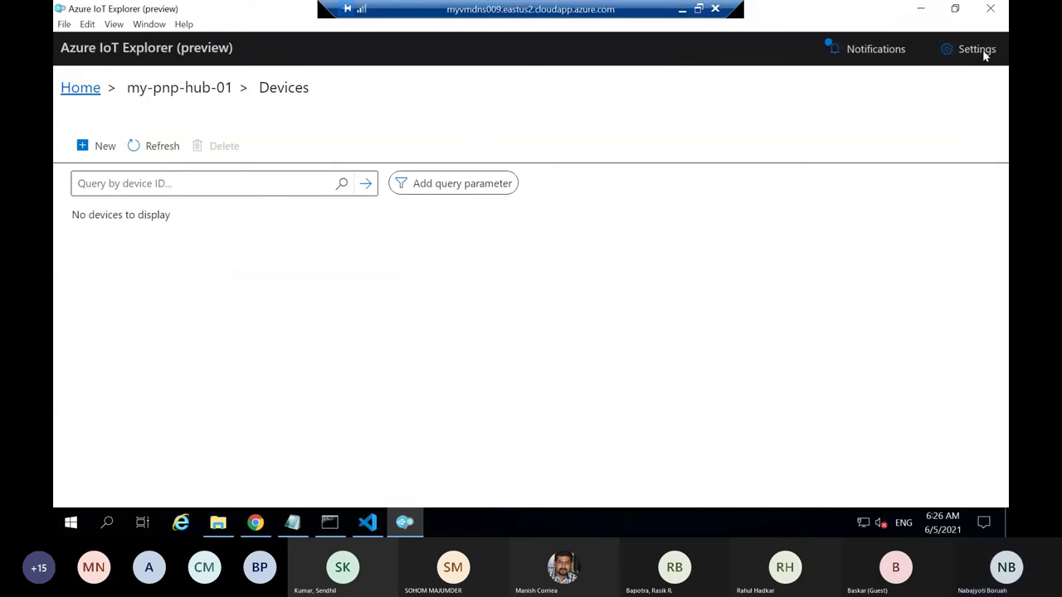
{"action": "left_click", "coordinate": [401, 531]}
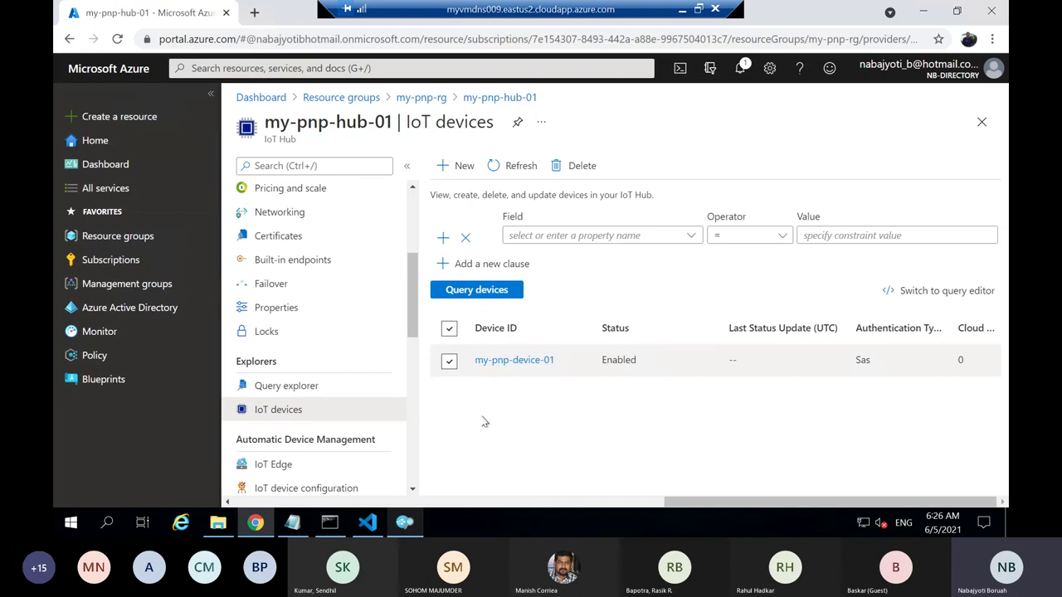
{"action": "left_click", "coordinate": [510, 360]}
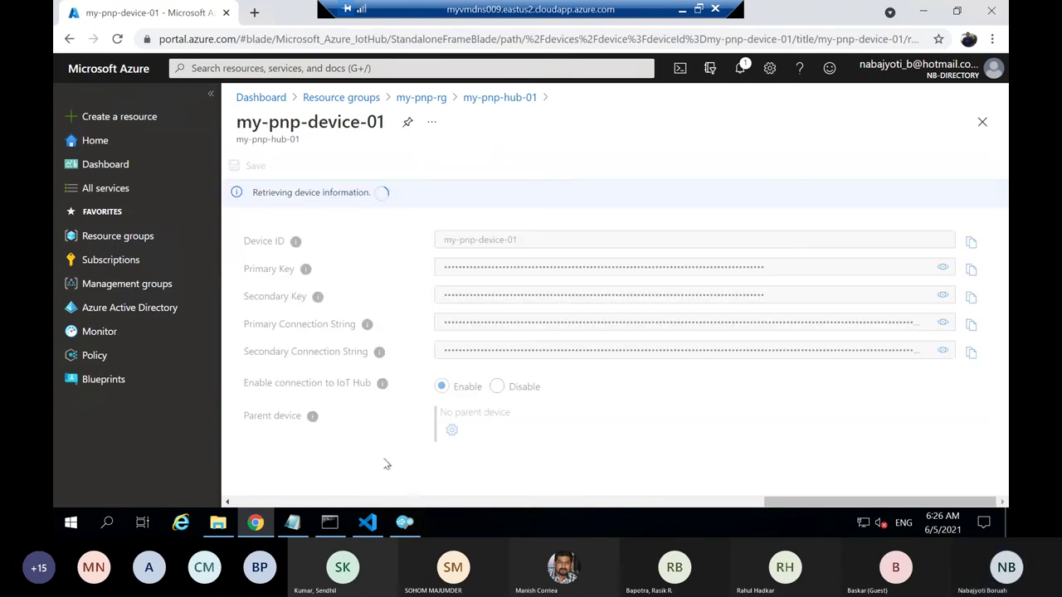
{"action": "left_click", "coordinate": [930, 296]}
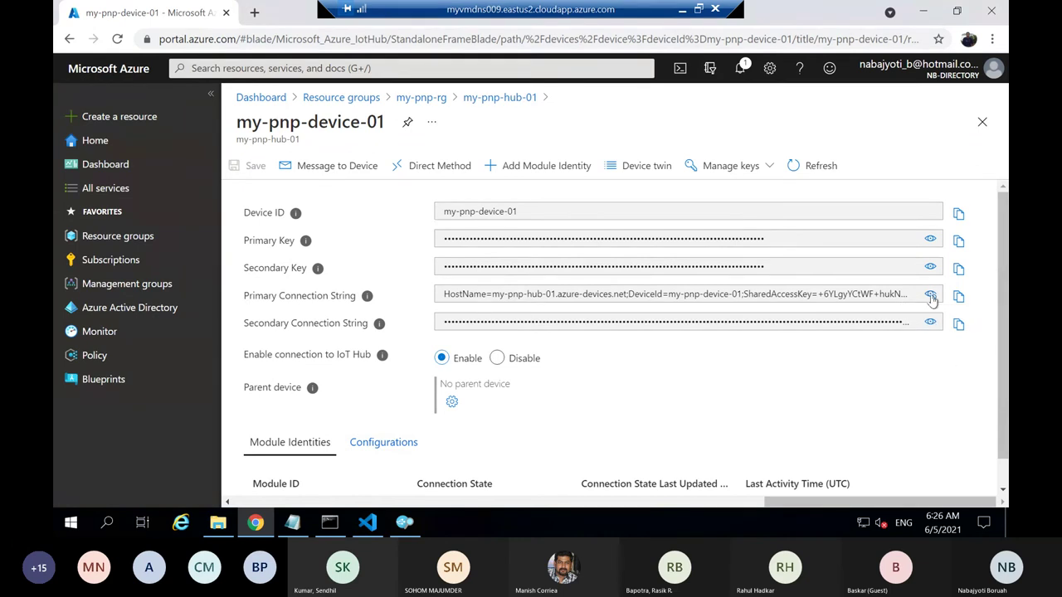
{"action": "left_click", "coordinate": [959, 297]}
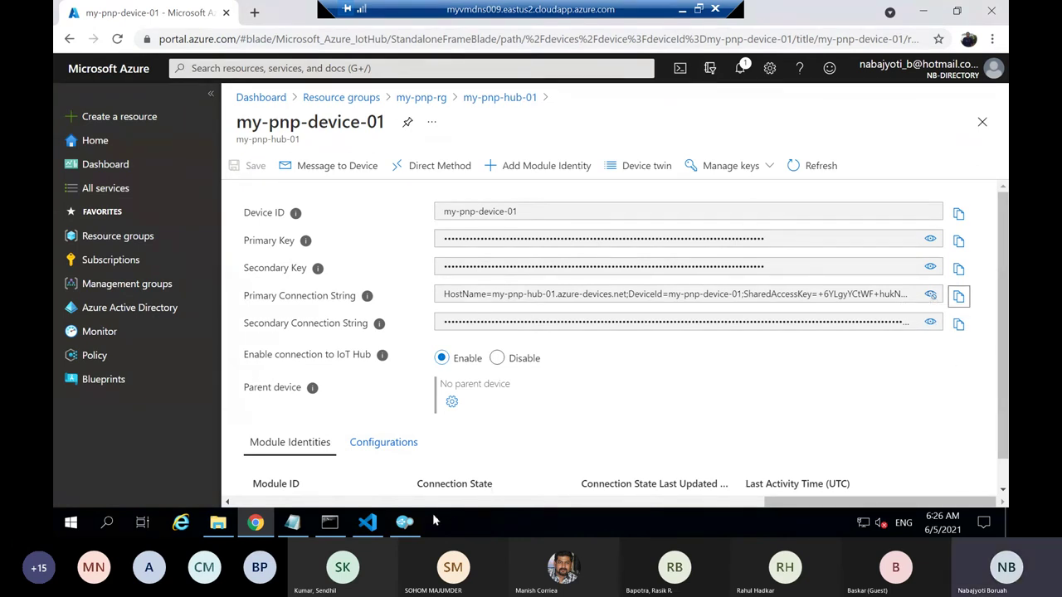
Switch to Azure IoT Explorer, refresh the my-pnp-hub-01 device list, and add an Edge query parameter.
{"action": "left_click", "coordinate": [405, 523]}
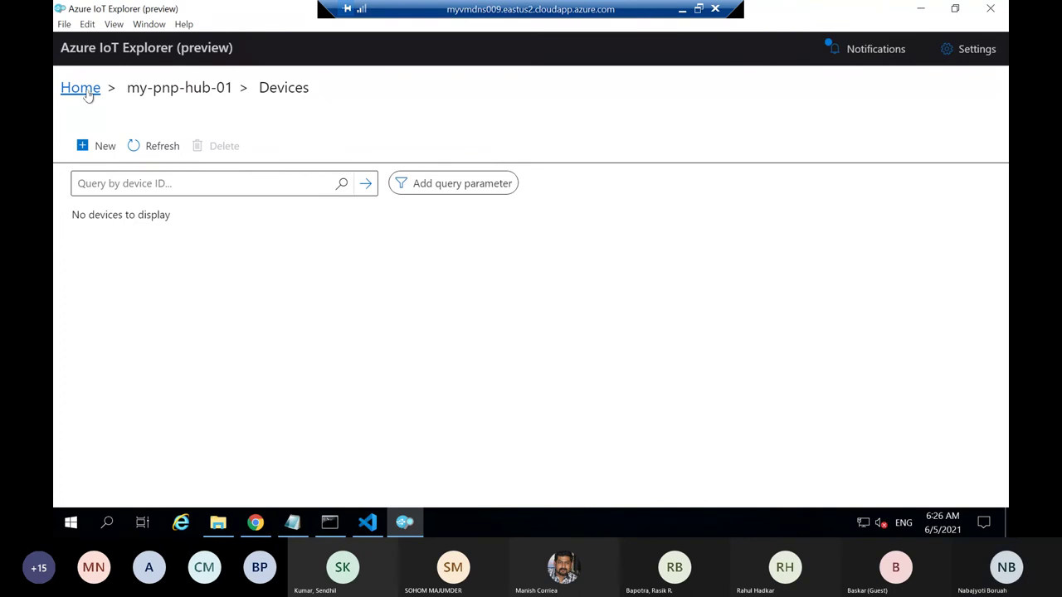
{"action": "left_click", "coordinate": [161, 149]}
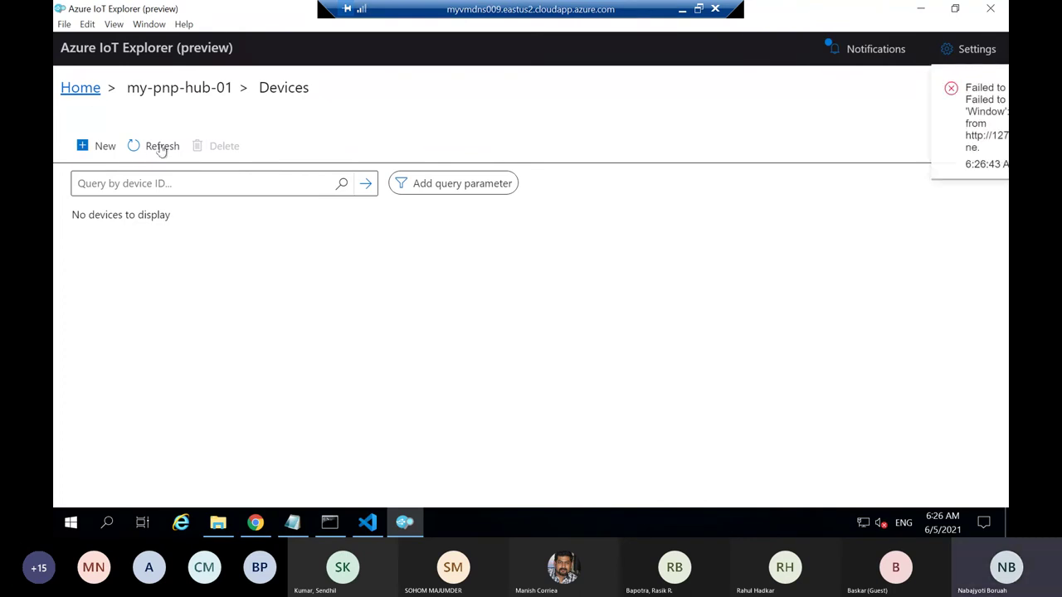
{"action": "left_click", "coordinate": [453, 184]}
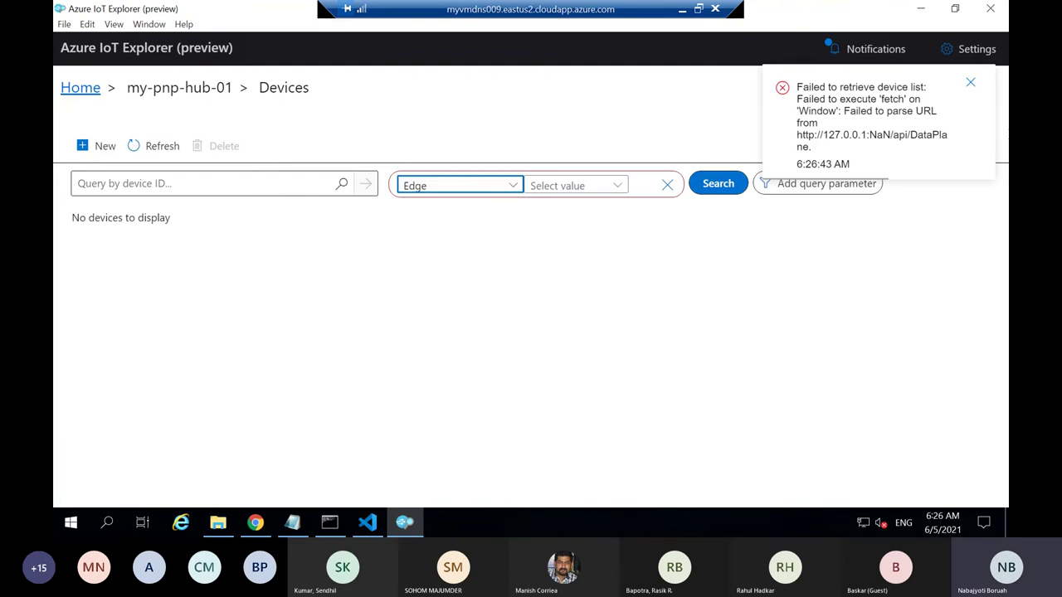
{"action": "left_click", "coordinate": [971, 84]}
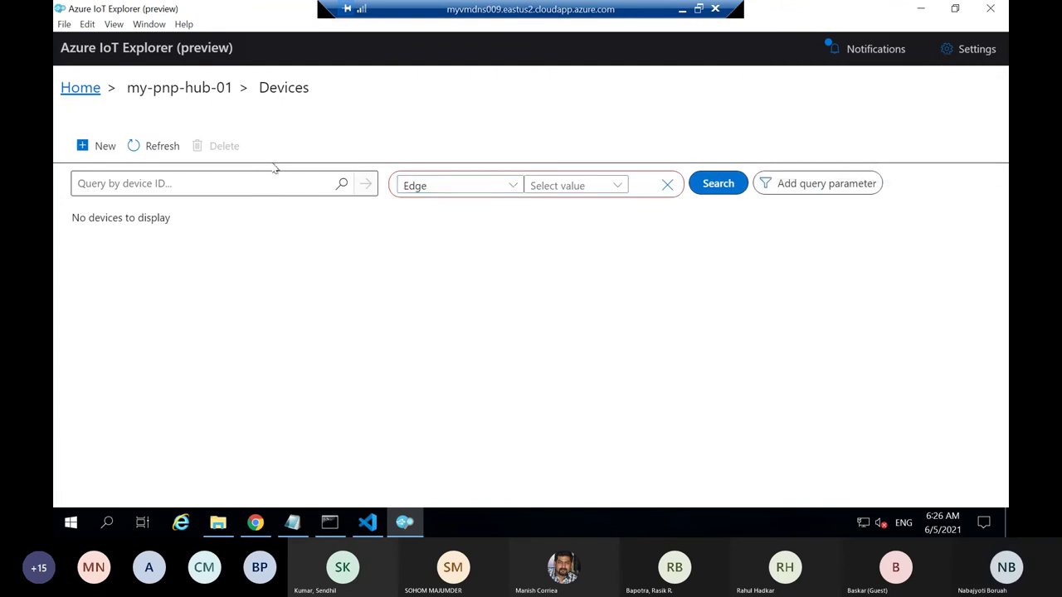
{"action": "left_click", "coordinate": [79, 98]}
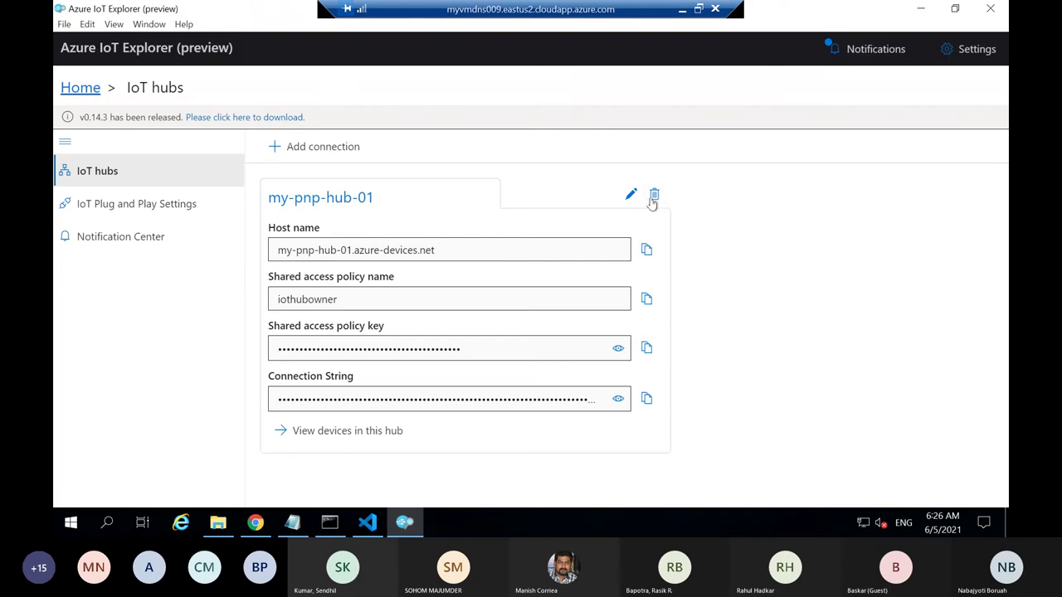
{"action": "left_click", "coordinate": [654, 197]}
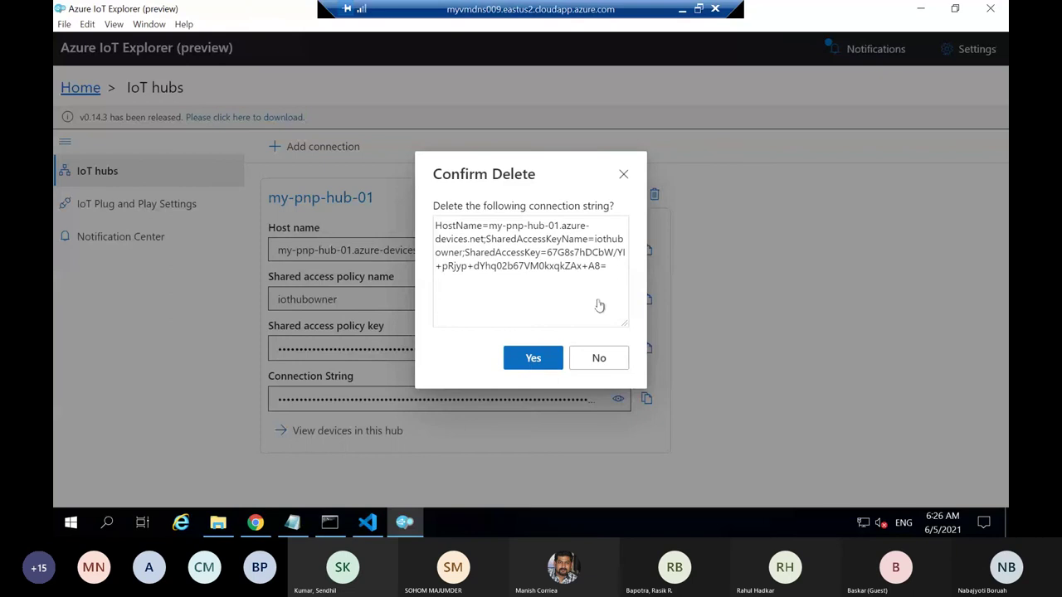
{"action": "left_click", "coordinate": [622, 359]}
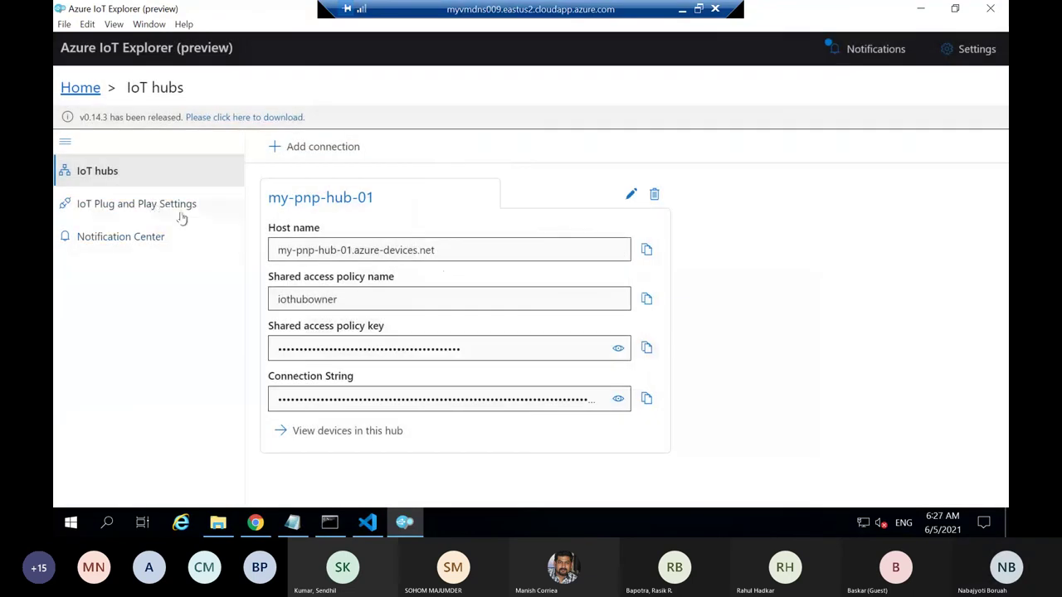
Add the local folder C:/PlugAndPlay/Models as a model repository location in the IoT Plug and Play settings and save it.
{"action": "left_click", "coordinate": [178, 215]}
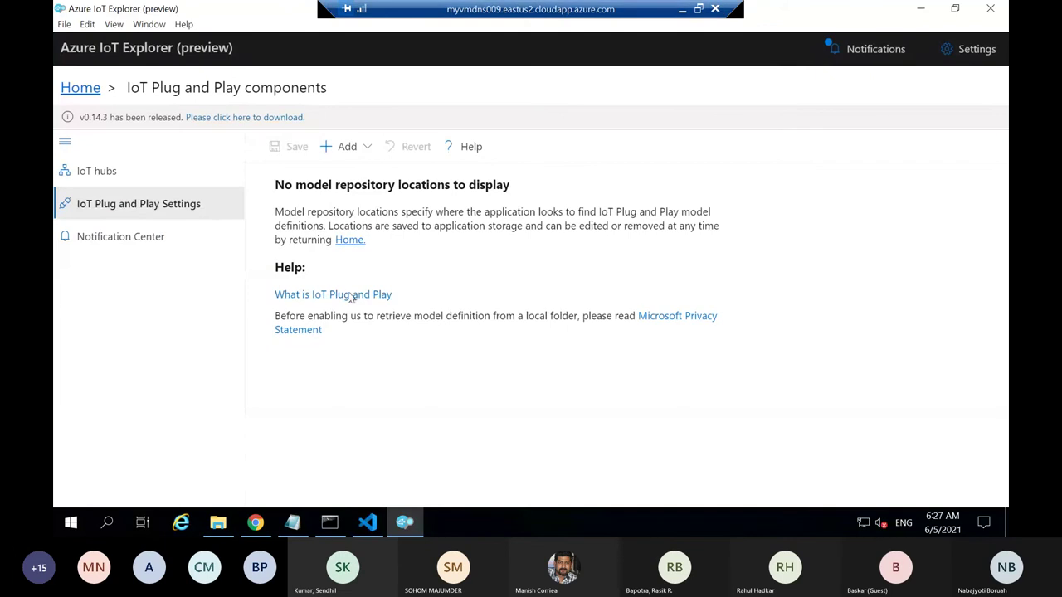
{"action": "left_click", "coordinate": [341, 154]}
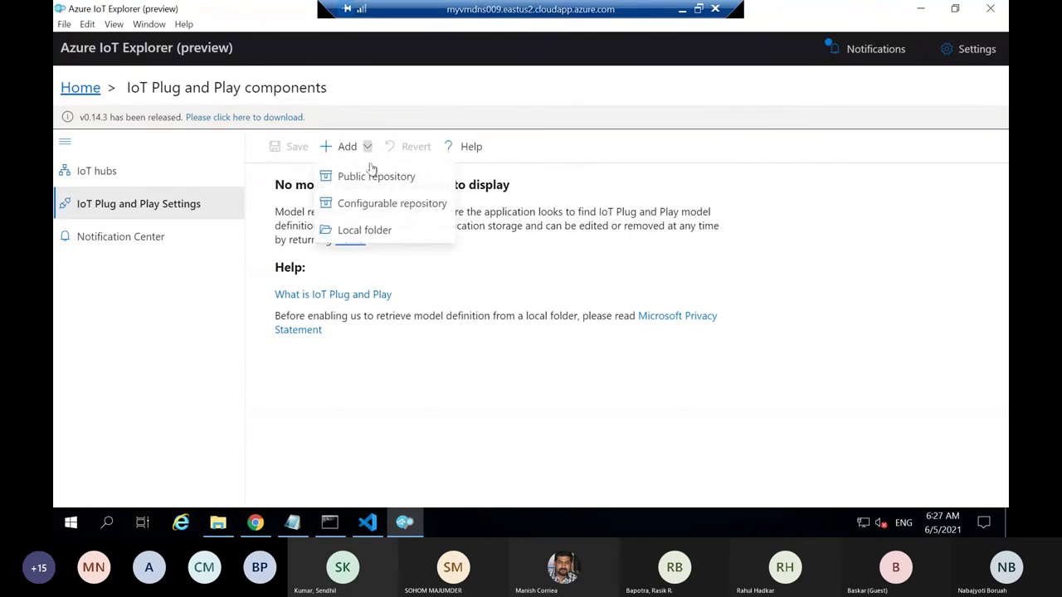
{"action": "left_click", "coordinate": [365, 231]}
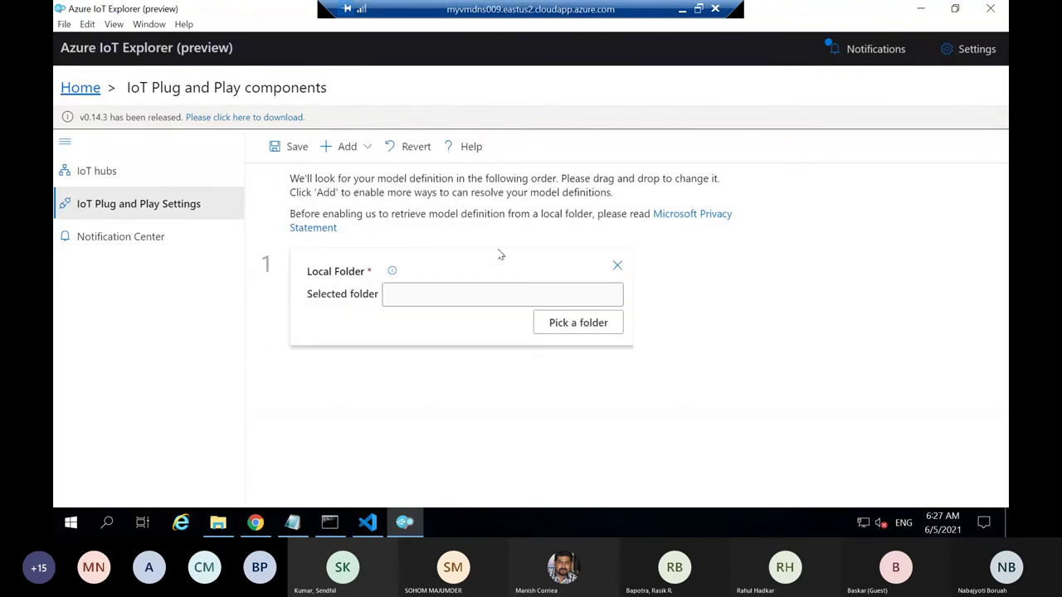
{"action": "left_click", "coordinate": [563, 331]}
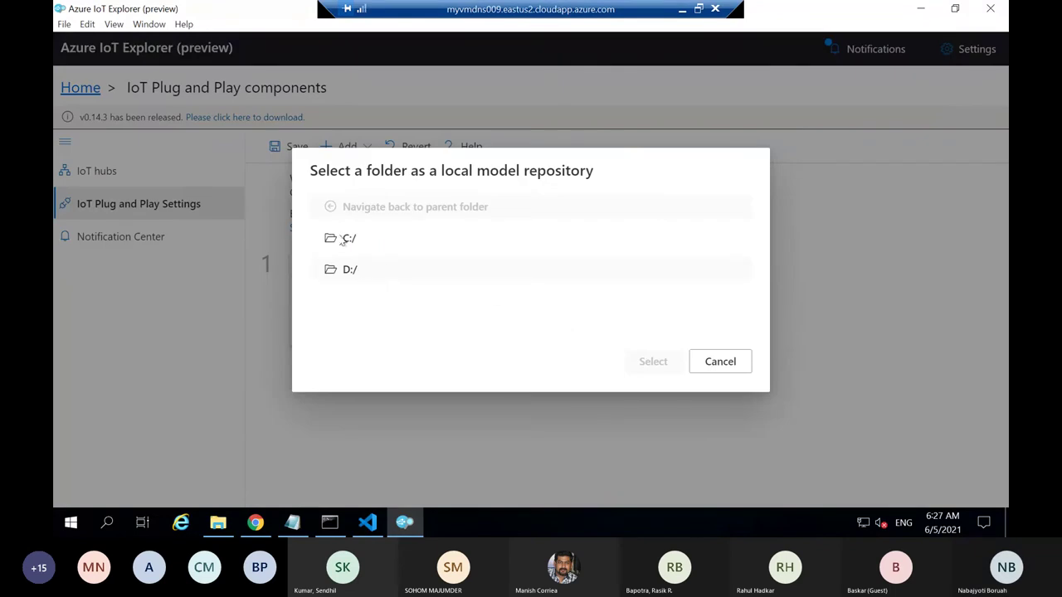
{"action": "left_click", "coordinate": [342, 240]}
{"action": "scroll", "coordinate": [548, 293], "scroll_direction": "down", "scroll_amount": 2}
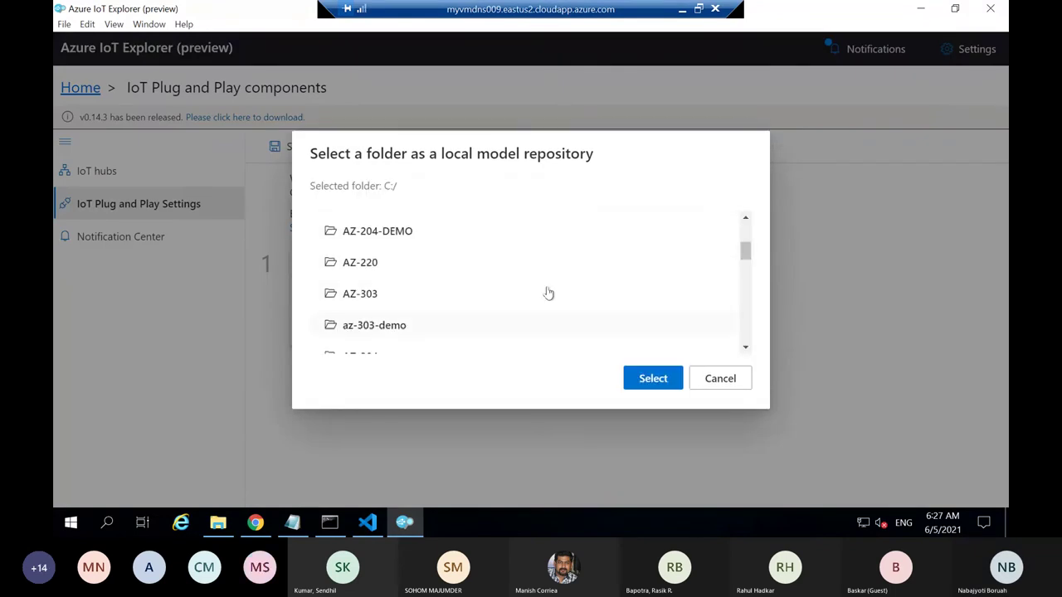
{"action": "scroll", "coordinate": [386, 335], "scroll_direction": "down", "scroll_amount": 2}
{"action": "scroll", "coordinate": [390, 336], "scroll_direction": "down", "scroll_amount": 5}
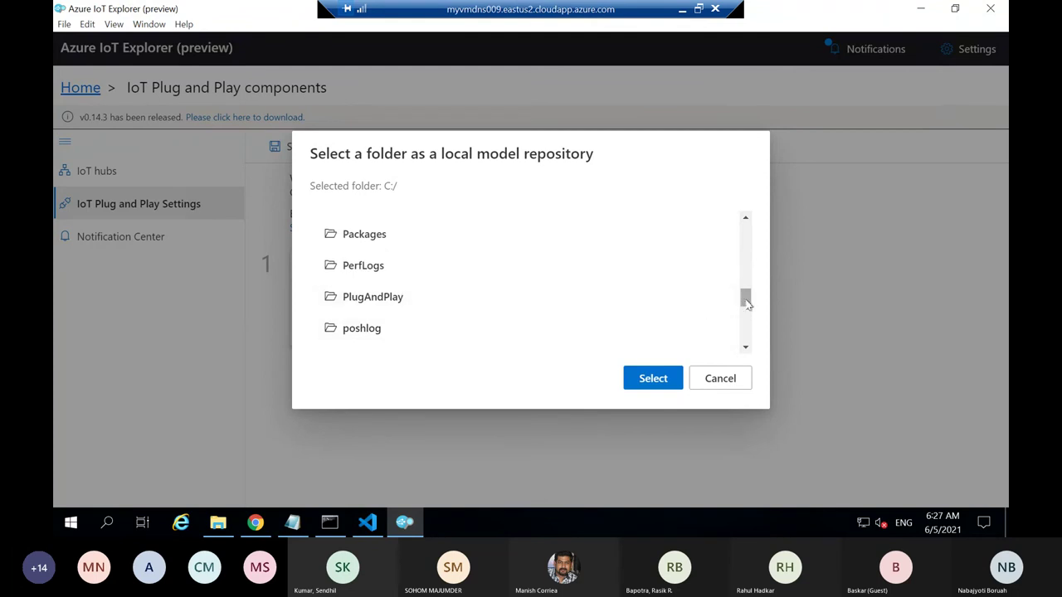
{"action": "left_click", "coordinate": [391, 299]}
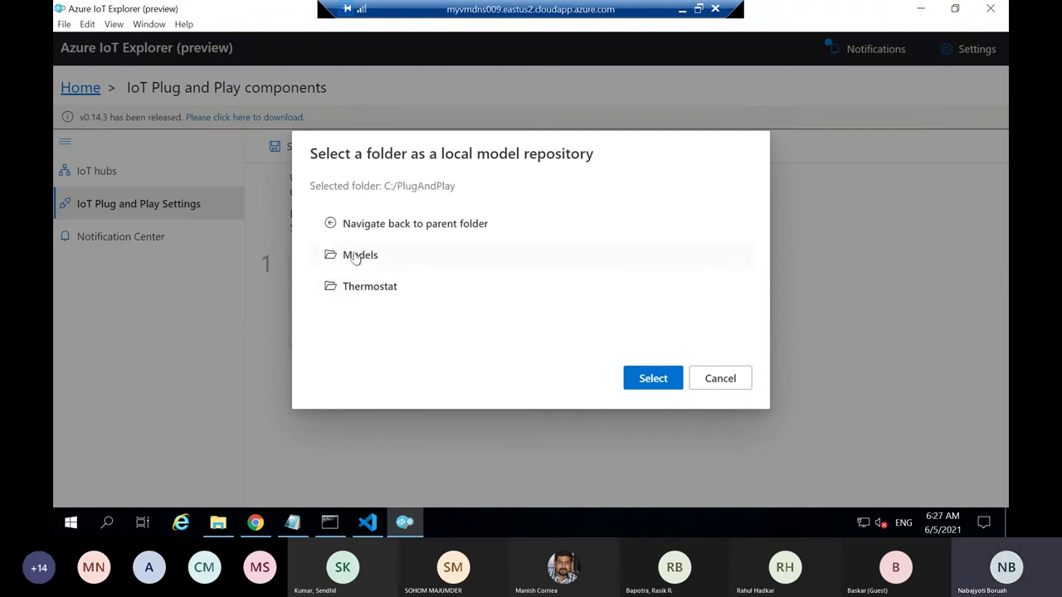
{"action": "left_click", "coordinate": [352, 256]}
{"action": "left_click", "coordinate": [636, 381]}
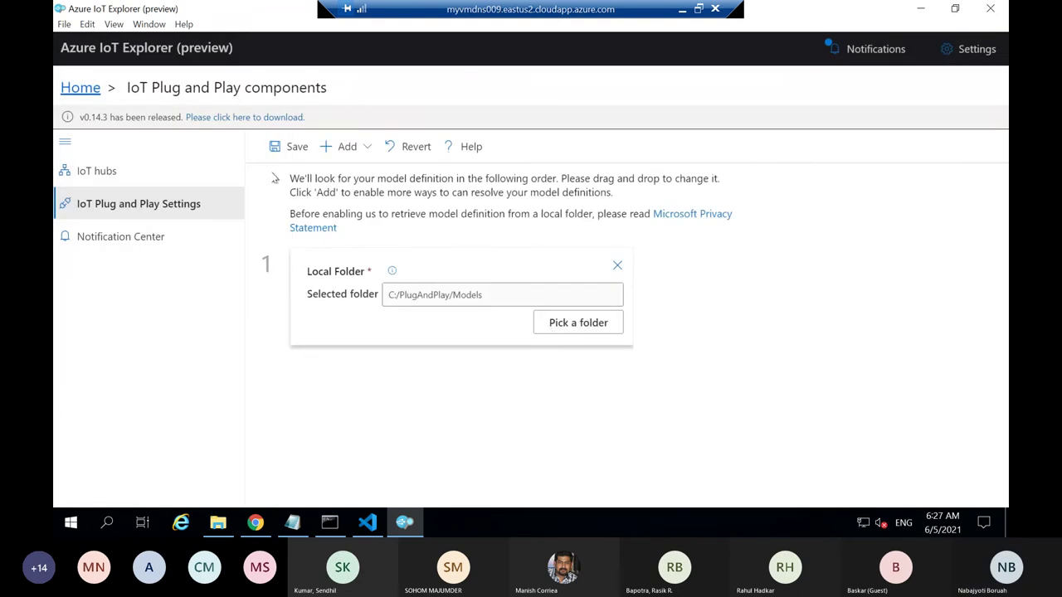
{"action": "left_click", "coordinate": [291, 146]}
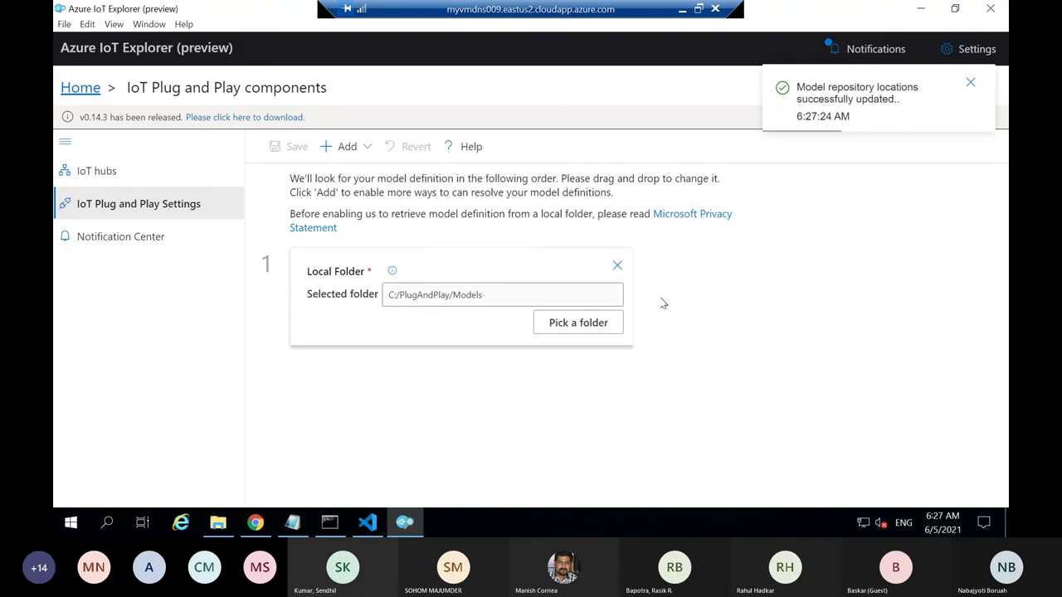
Remove the C:/PlugAndPlay/Models local folder from the model repository locations and save the settings.
{"action": "left_click", "coordinate": [615, 268]}
{"action": "left_click", "coordinate": [292, 154]}
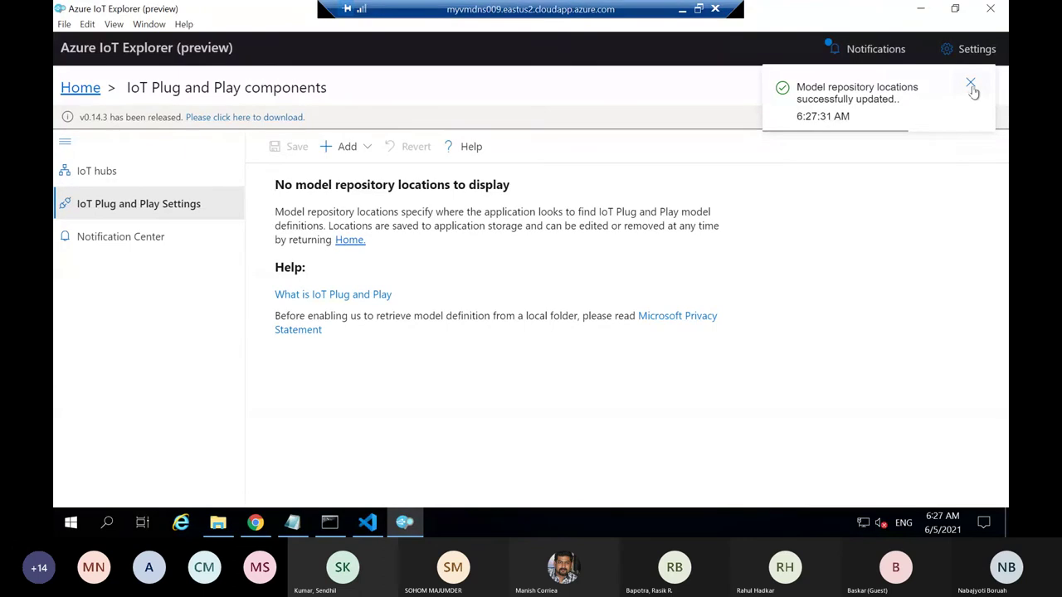
{"action": "left_click", "coordinate": [971, 88]}
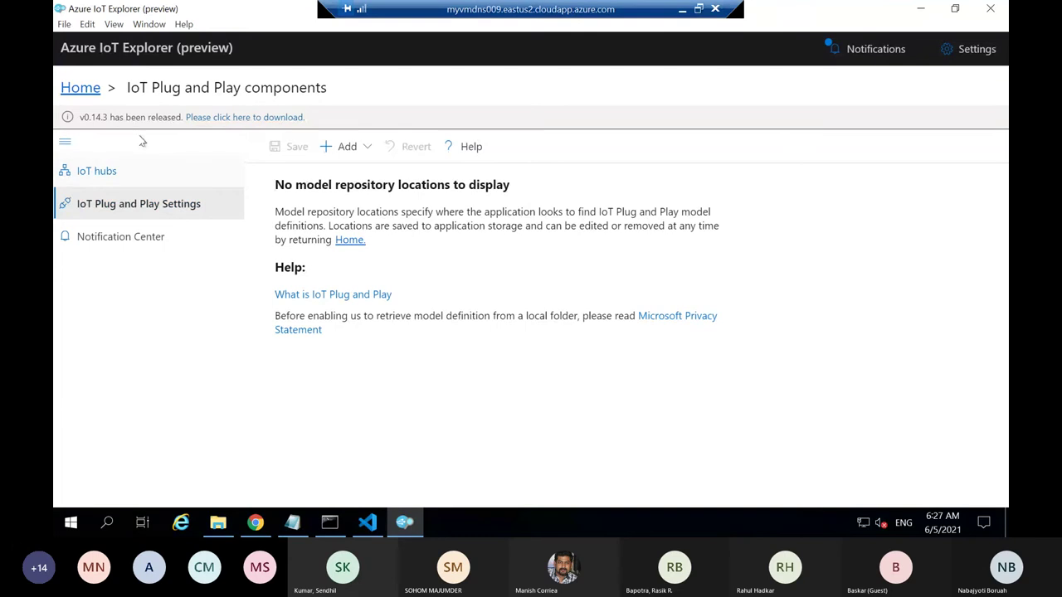
Return to the IoT hubs page, view the devices in my-pnp-hub-01, and dismiss the notification.
{"action": "left_click", "coordinate": [80, 88]}
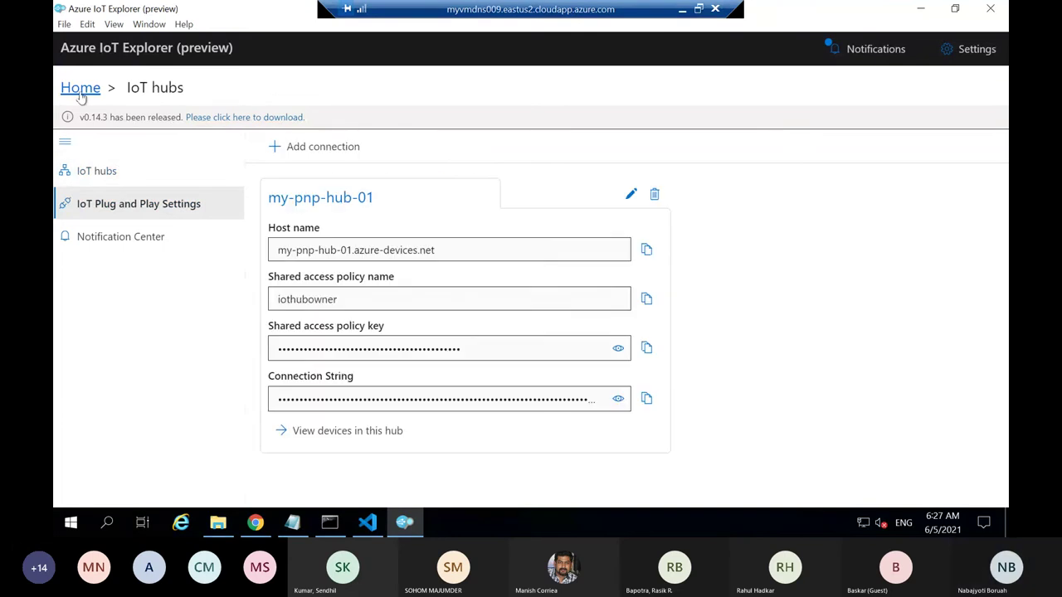
{"action": "left_click", "coordinate": [315, 437]}
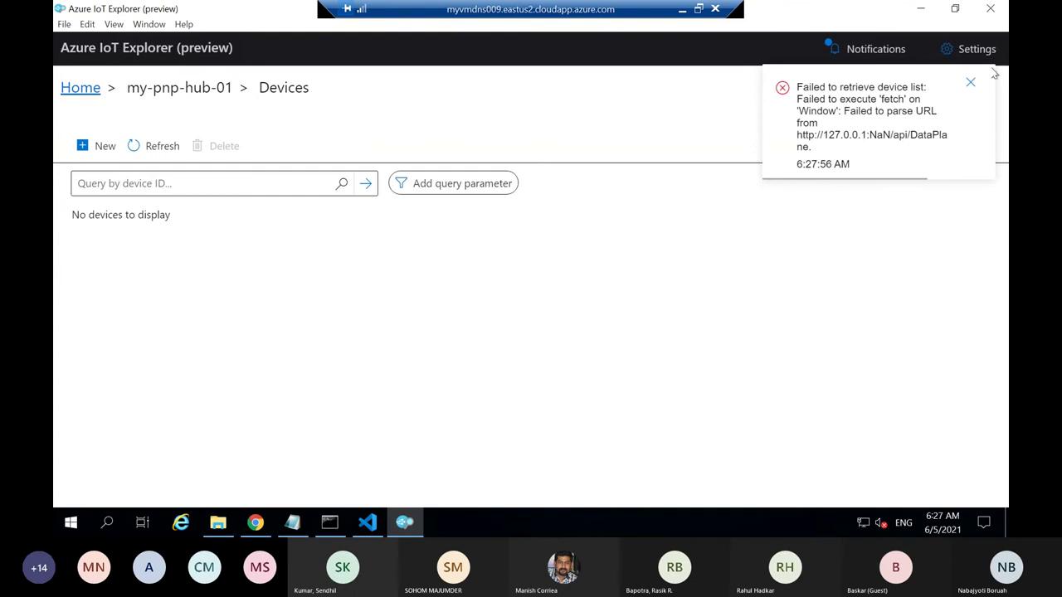
{"action": "left_click", "coordinate": [970, 82]}
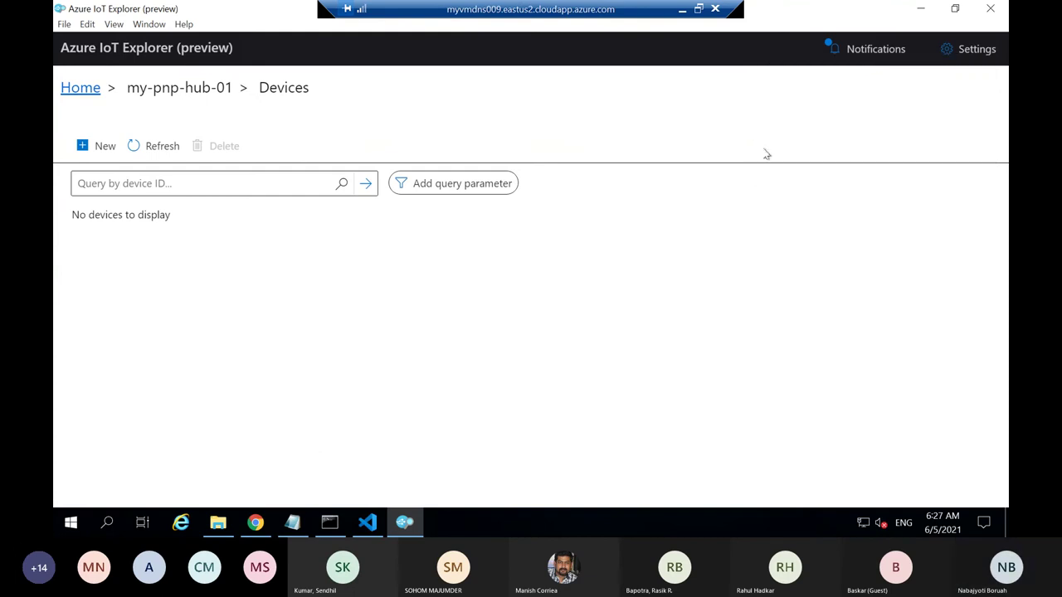
Examine the messages in the Notification Center and check the IoT Plug and Play settings for model repository locations.
{"action": "left_click", "coordinate": [865, 52]}
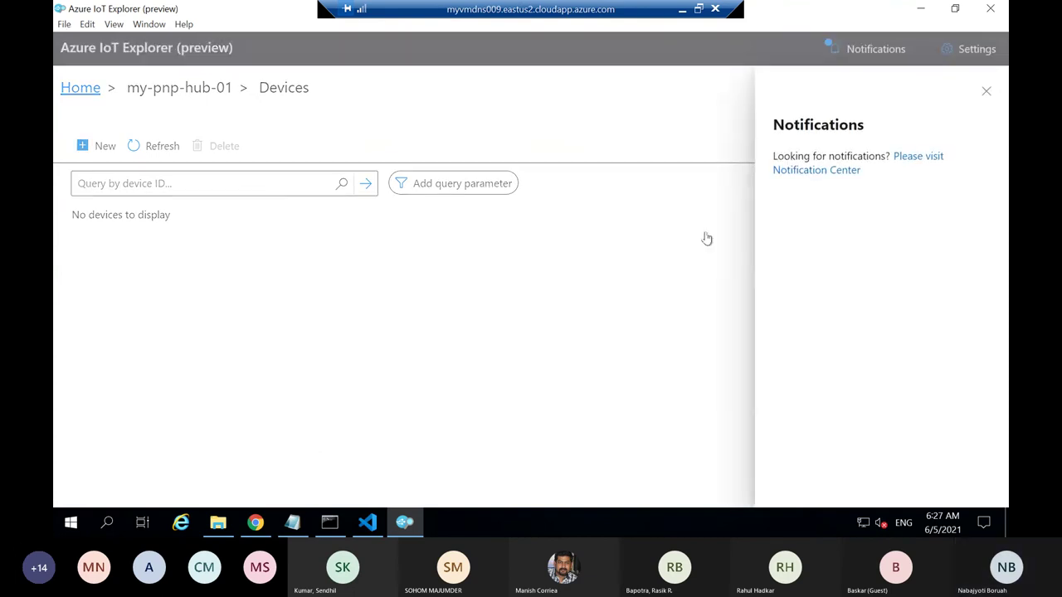
{"action": "left_click", "coordinate": [988, 93]}
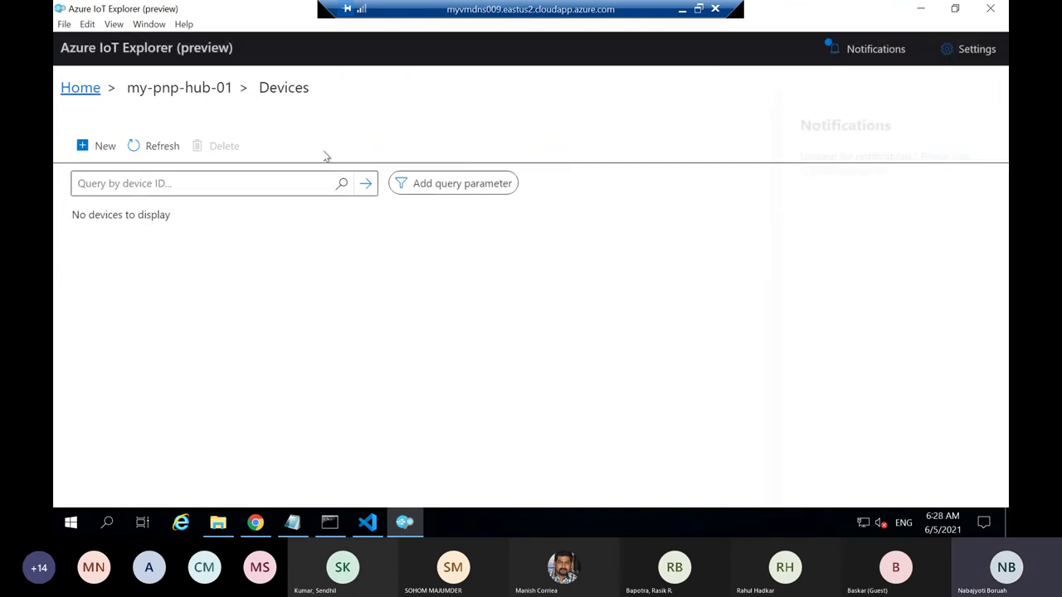
{"action": "left_click", "coordinate": [79, 91]}
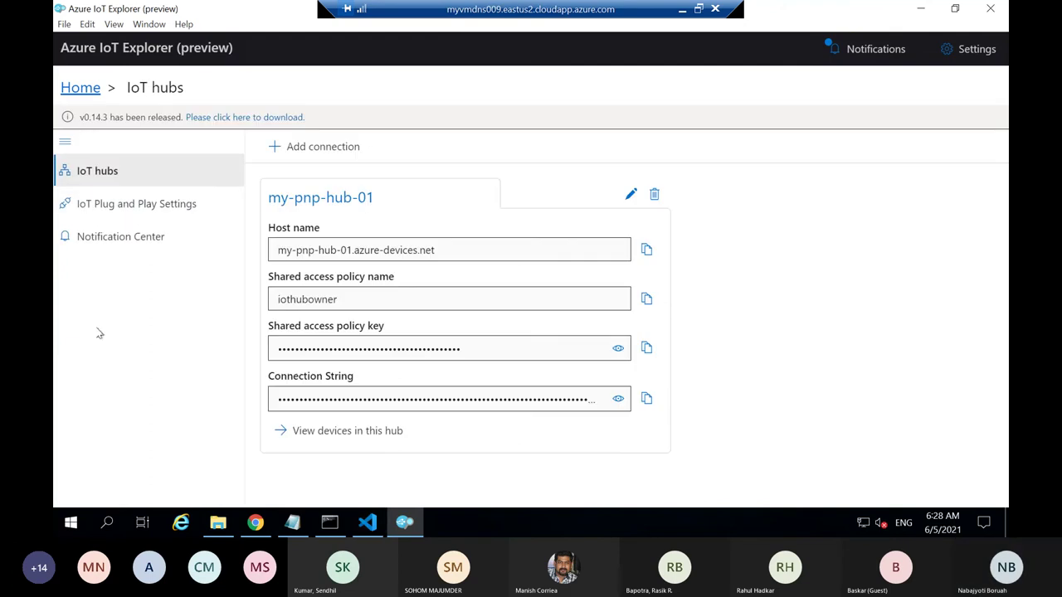
{"action": "left_click", "coordinate": [118, 238]}
{"action": "left_click", "coordinate": [125, 204]}
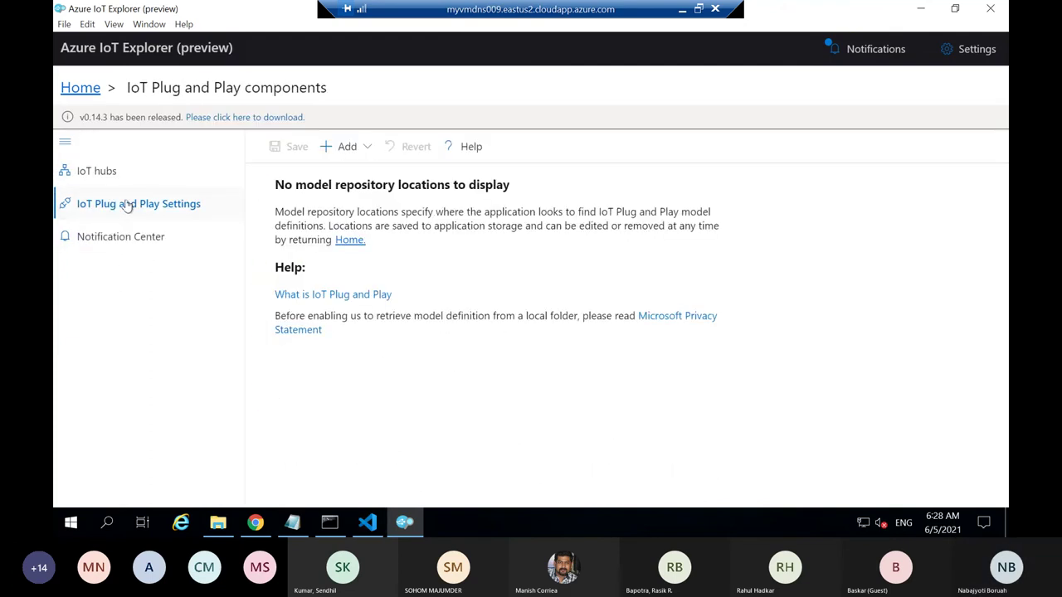
{"action": "left_click", "coordinate": [115, 240]}
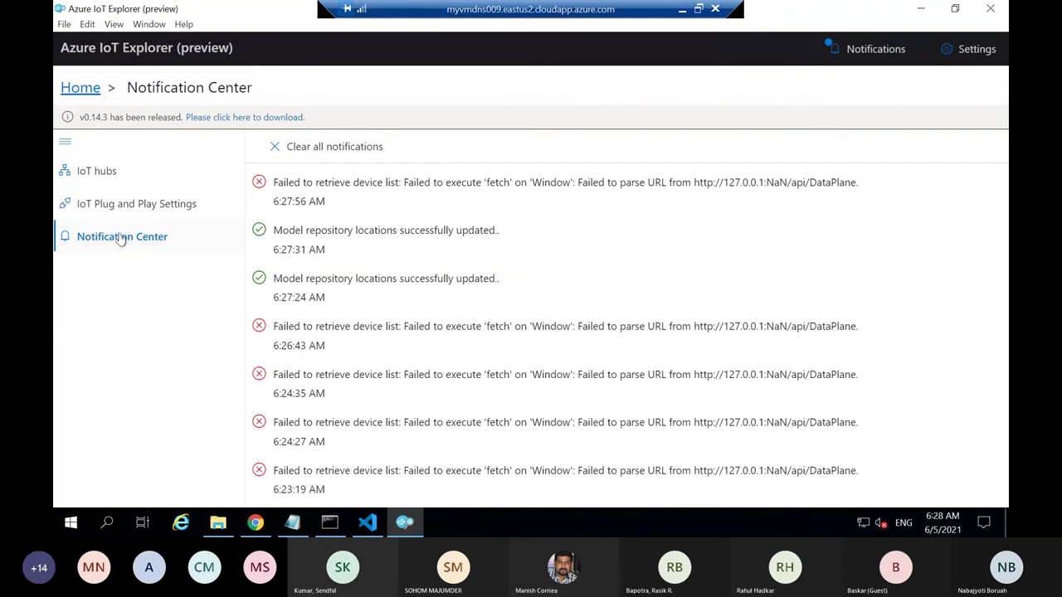
{"action": "left_click", "coordinate": [124, 206]}
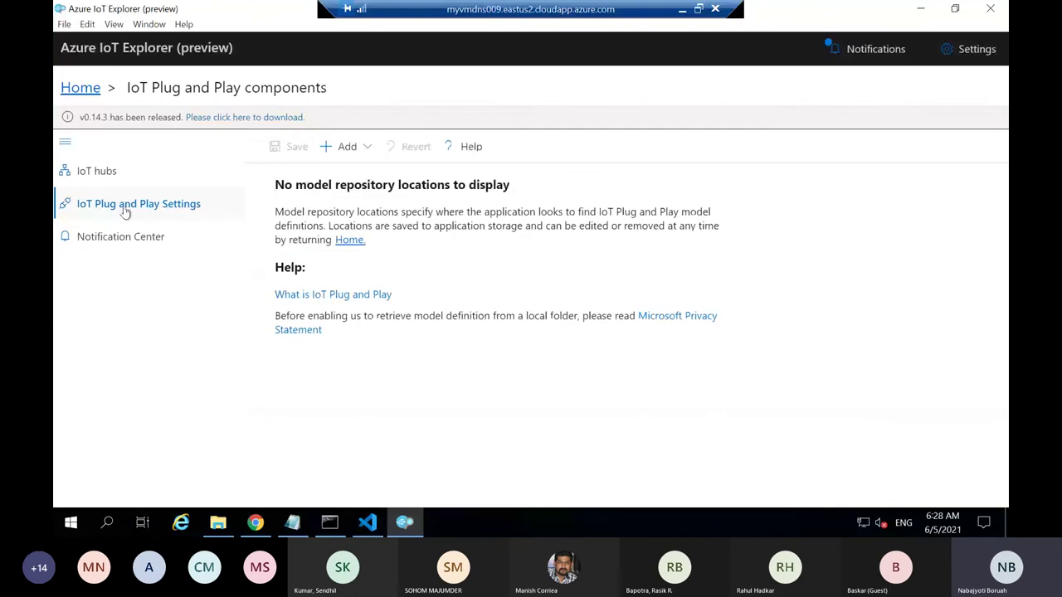
Reload the device list of my-pnp-hub-01 from its IoT hubs connection entry and dismiss the notification.
{"action": "left_click", "coordinate": [98, 173]}
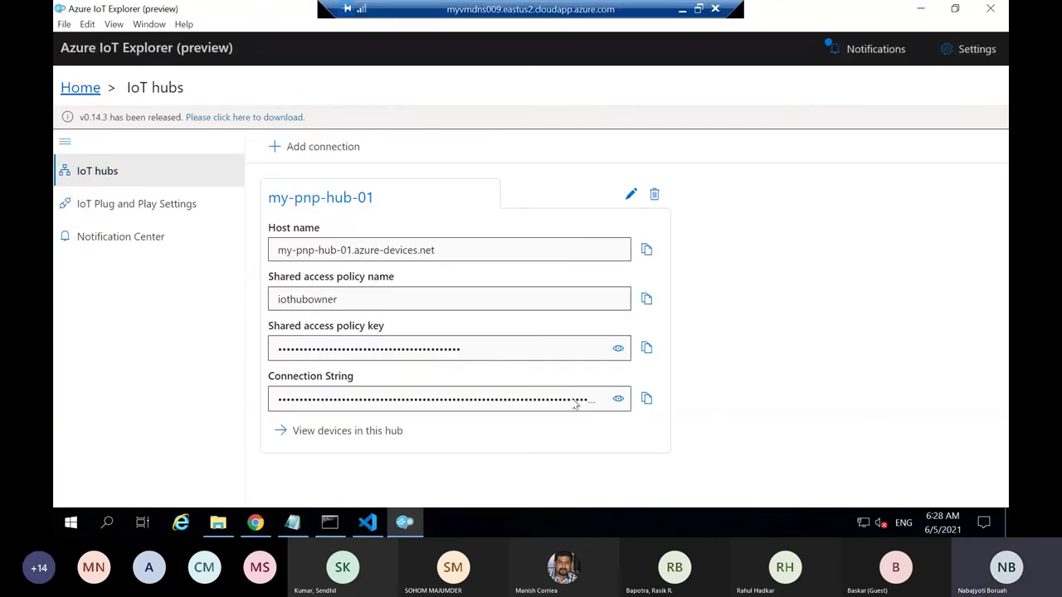
{"action": "left_click", "coordinate": [299, 432]}
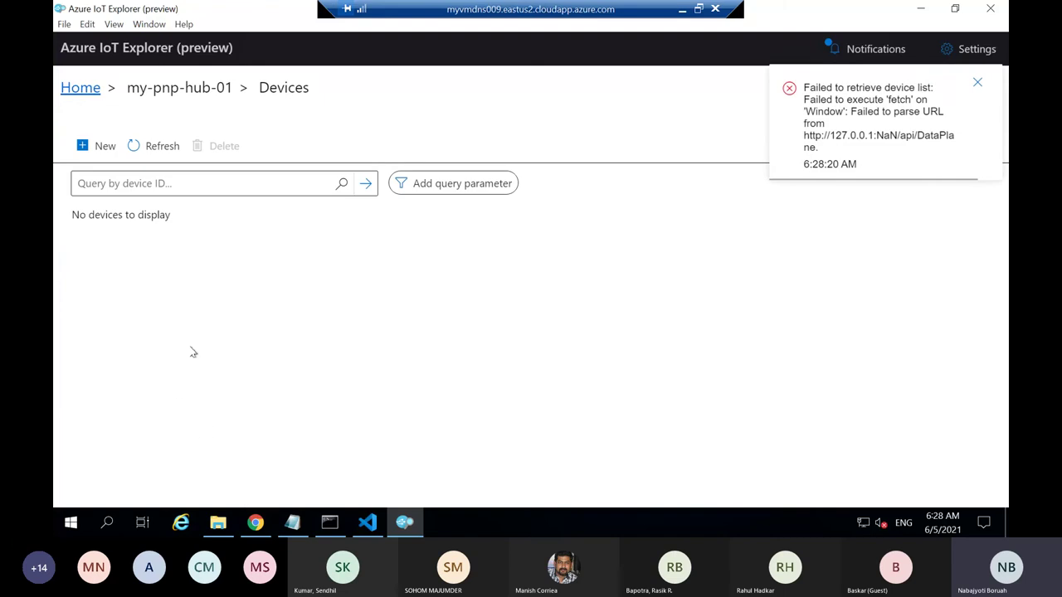
{"action": "left_click", "coordinate": [971, 82]}
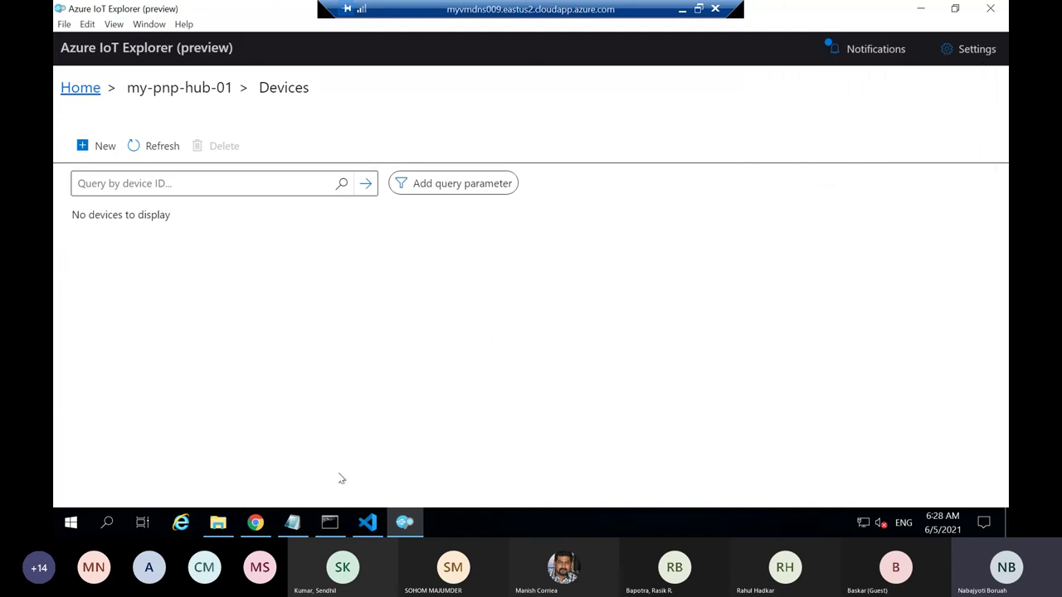
Switch to the Azure portal in Chrome, reopen my-pnp-hub-01 from the my-pnp-rg resource group, and check its messages used today under IoT Hub Usage.
{"action": "left_click", "coordinate": [256, 523]}
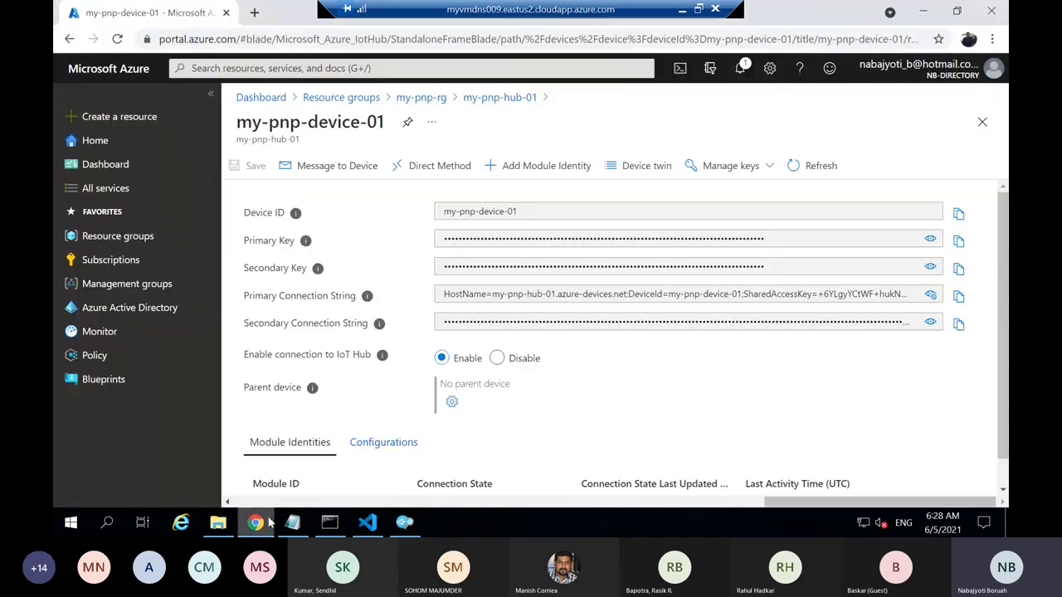
{"action": "left_click", "coordinate": [981, 124]}
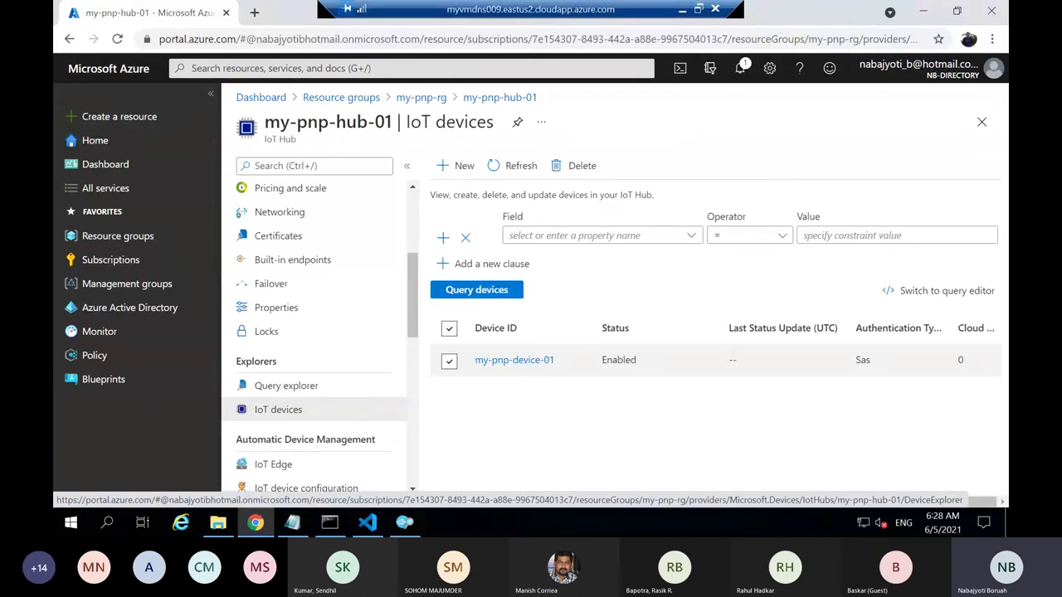
{"action": "left_click", "coordinate": [981, 121]}
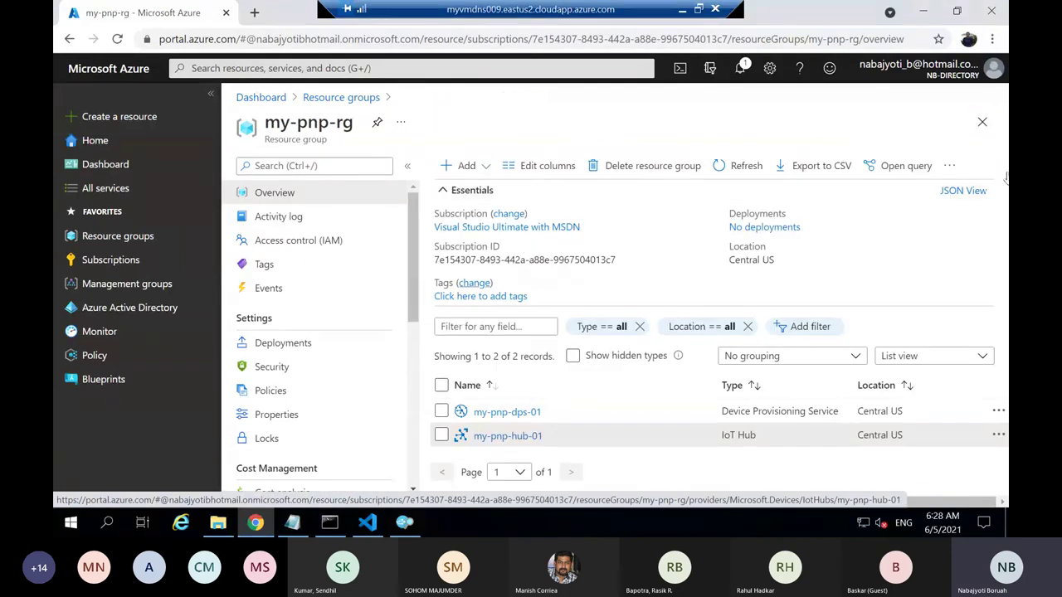
{"action": "left_click", "coordinate": [981, 125]}
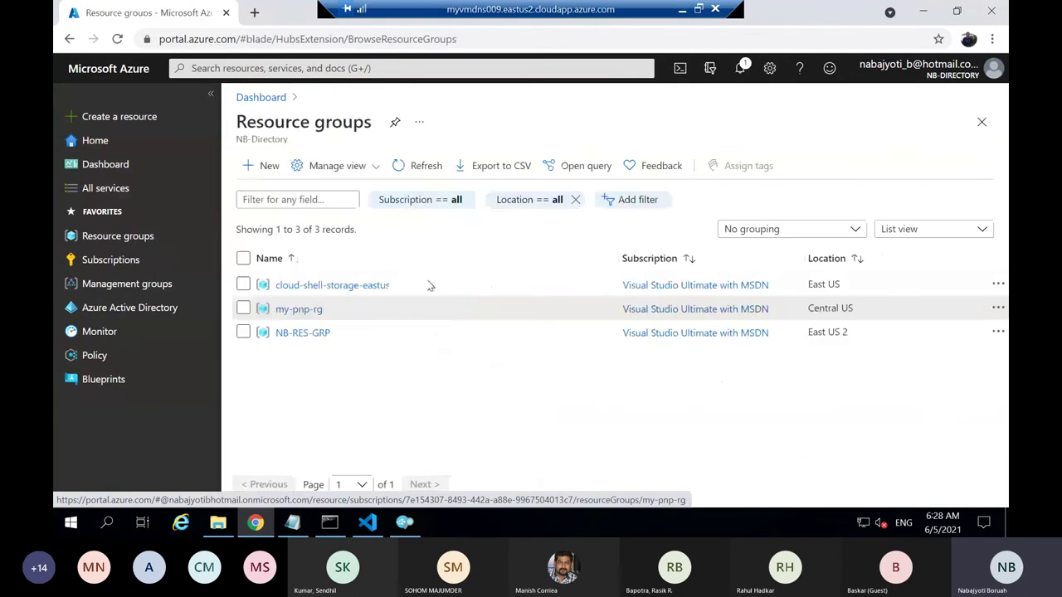
{"action": "left_click", "coordinate": [308, 310]}
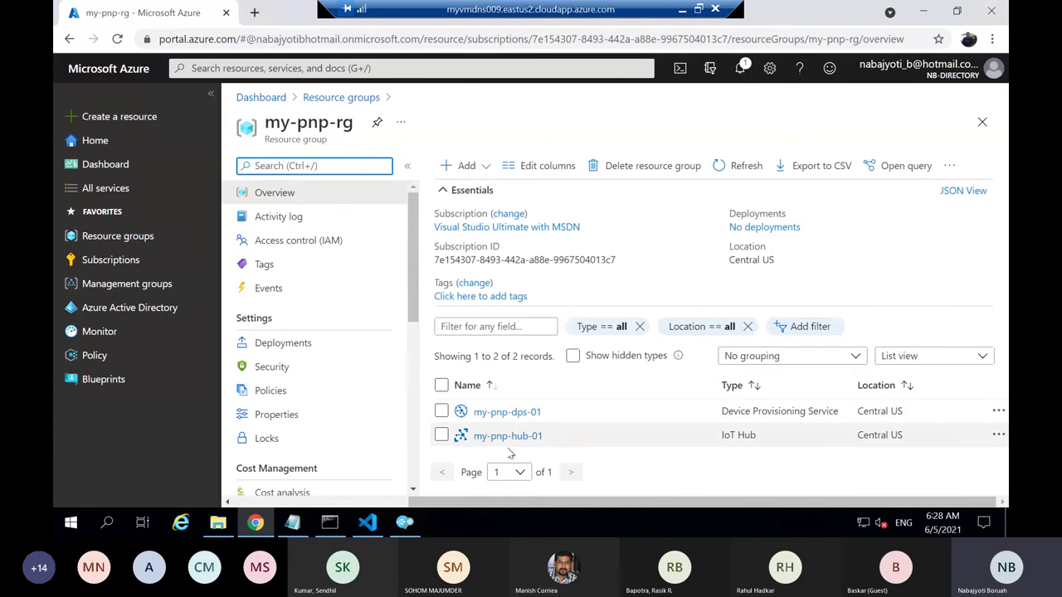
{"action": "left_click", "coordinate": [503, 437]}
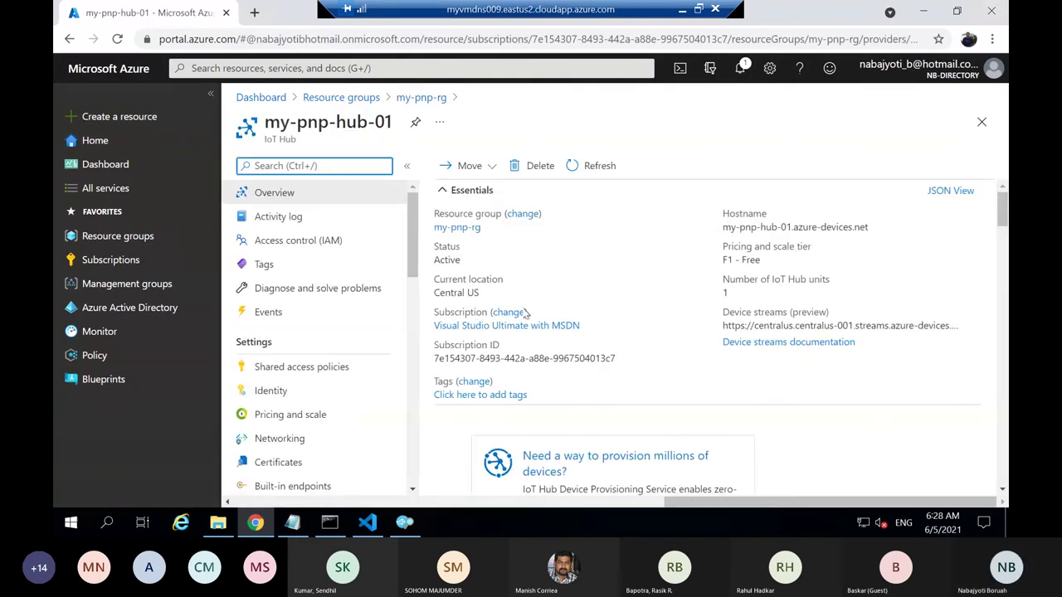
{"action": "scroll", "coordinate": [713, 340], "scroll_direction": "down", "scroll_amount": 10}
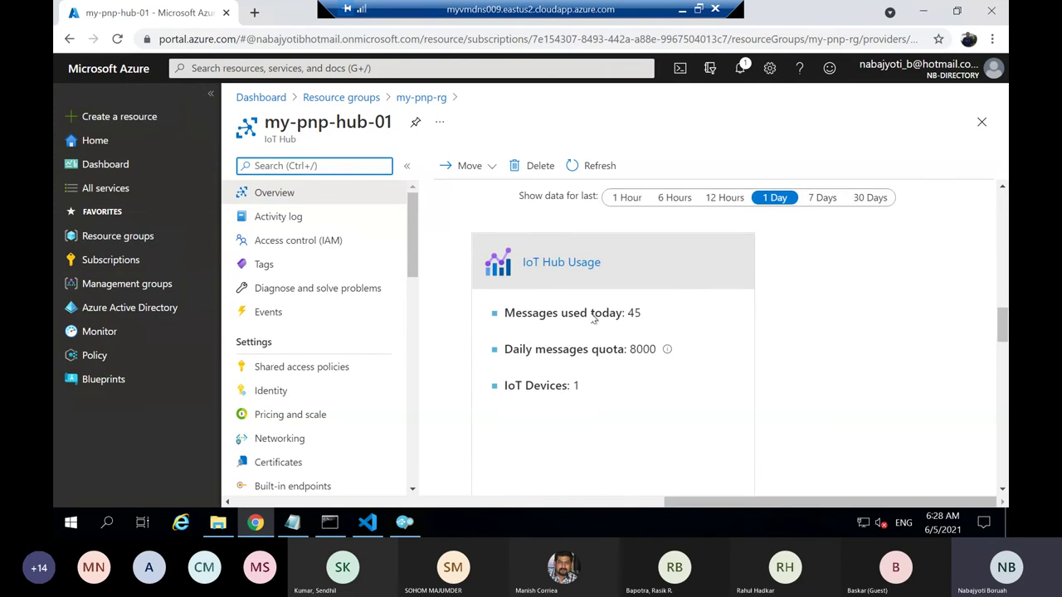
{"action": "left_click_drag", "start_coordinate": [516, 313], "coordinate": [661, 315]}
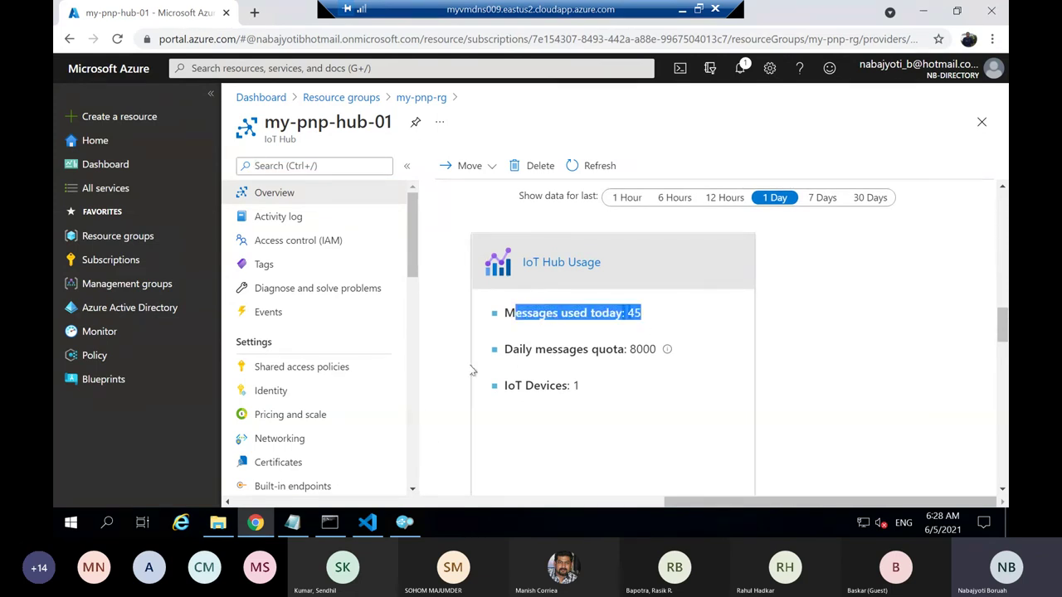
Switch to Command Prompt, clear the screen, and rerun the Thermostat sample with dotnet run from C:\PlugAndPlay\Thermostat.
{"action": "left_click", "coordinate": [329, 522]}
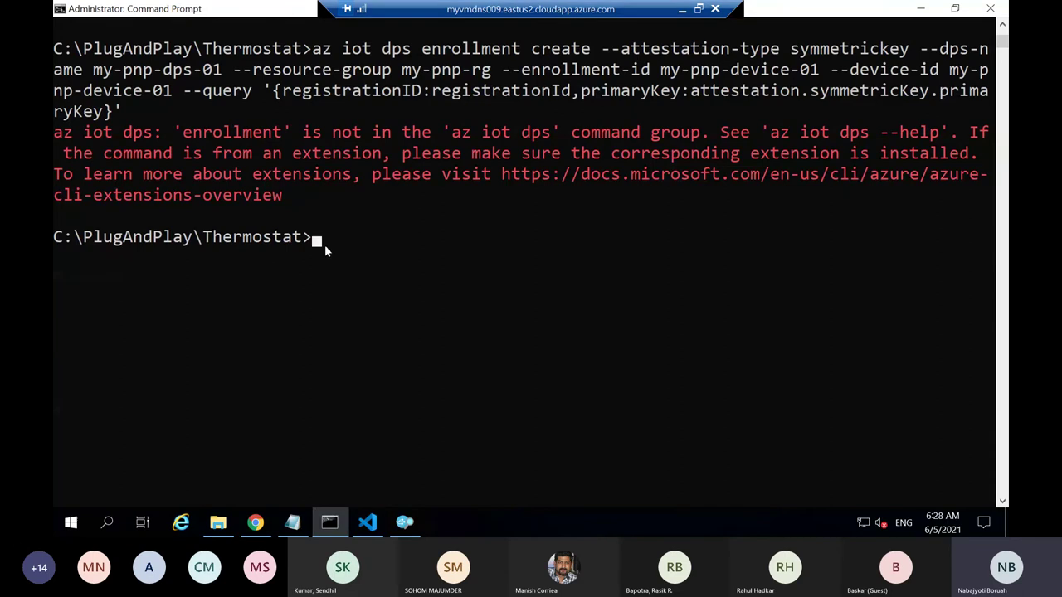
{"action": "scroll", "coordinate": [414, 264], "scroll_direction": "up", "scroll_amount": 2}
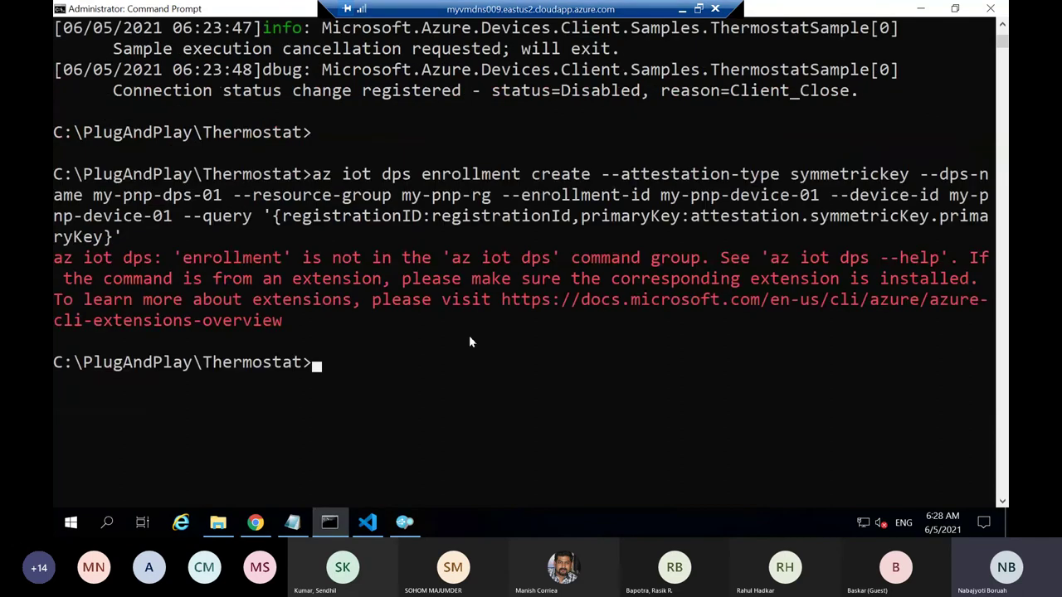
{"action": "type", "text": "cls"}
{"action": "key", "text": "Return"}
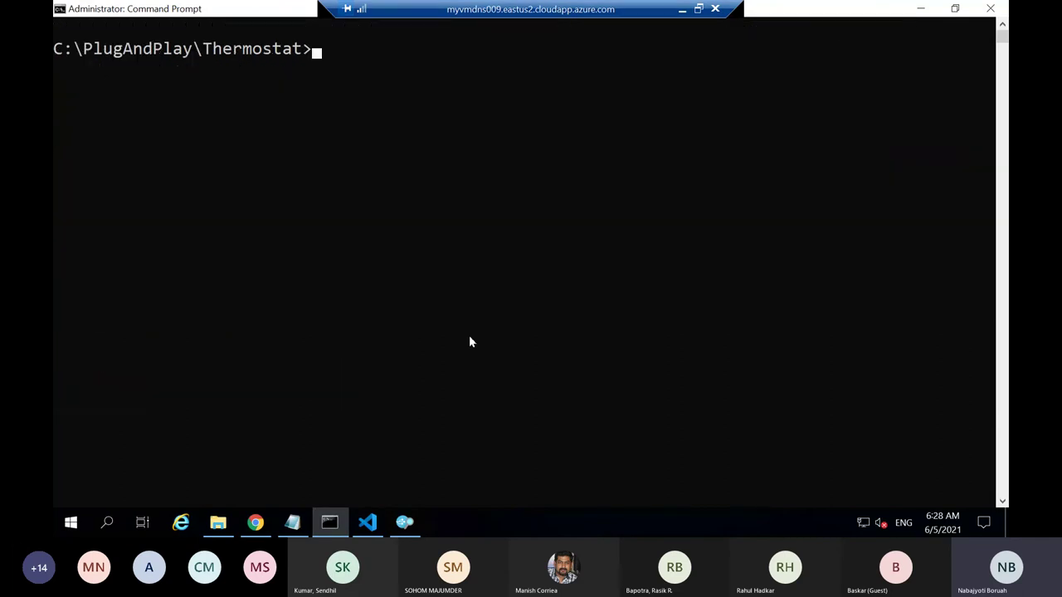
{"action": "key", "text": "Up"}
{"action": "key", "text": "Up"}
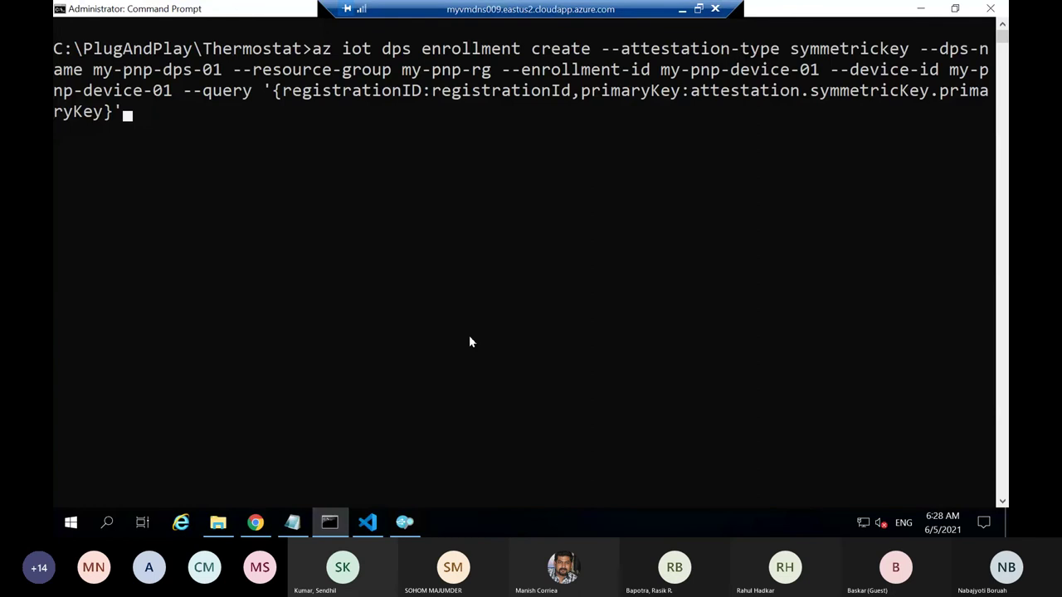
{"action": "key", "text": "Up"}
{"action": "key", "text": "Return"}
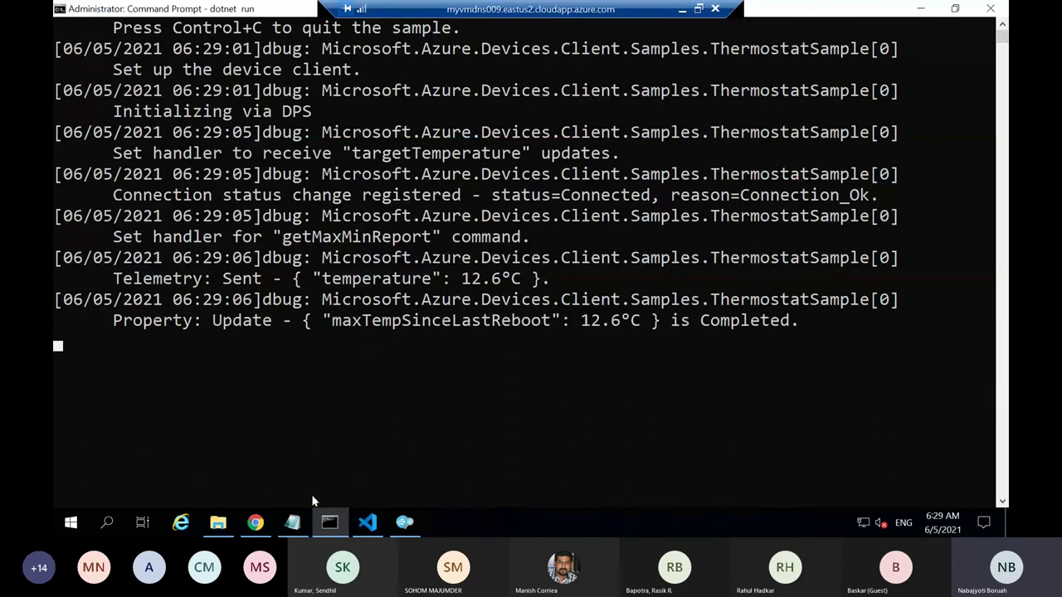
Switch to Azure IoT Explorer and add a local folder entry to the IoT Plug and Play model repository locations.
{"action": "left_click", "coordinate": [255, 522]}
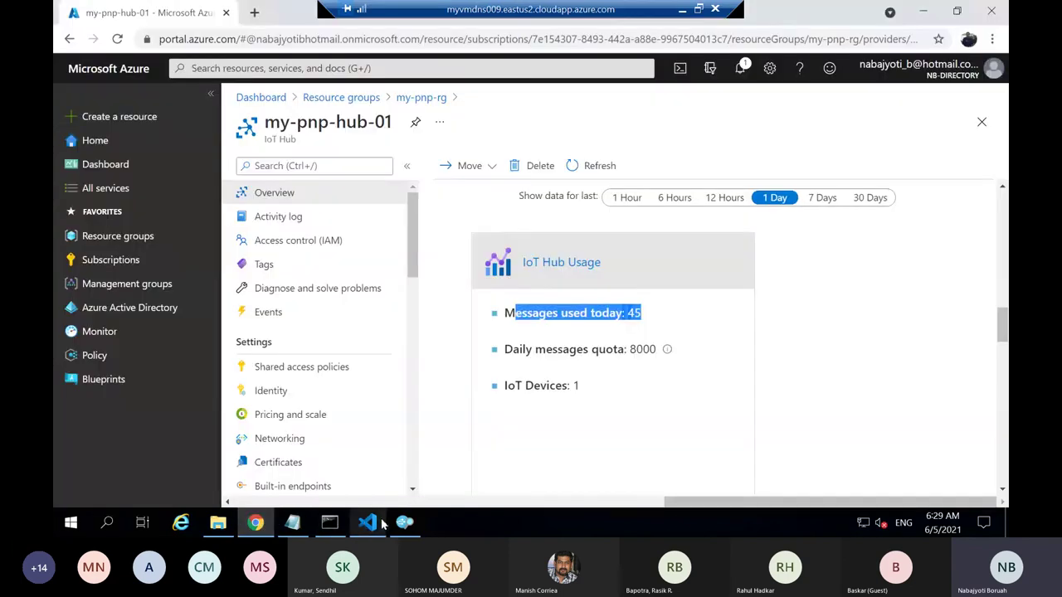
{"action": "left_click", "coordinate": [407, 522]}
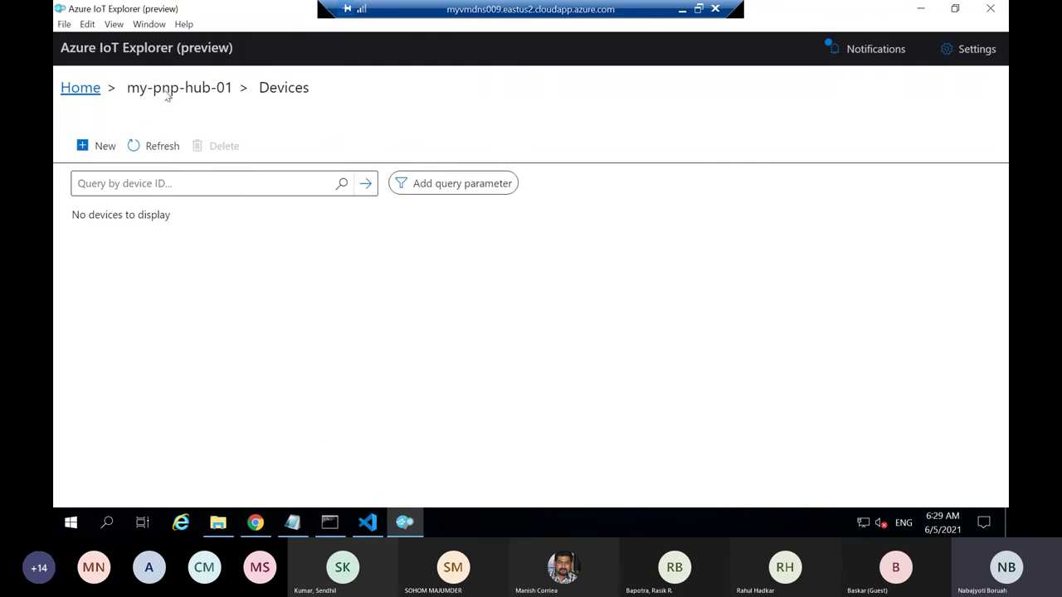
{"action": "left_click", "coordinate": [83, 88]}
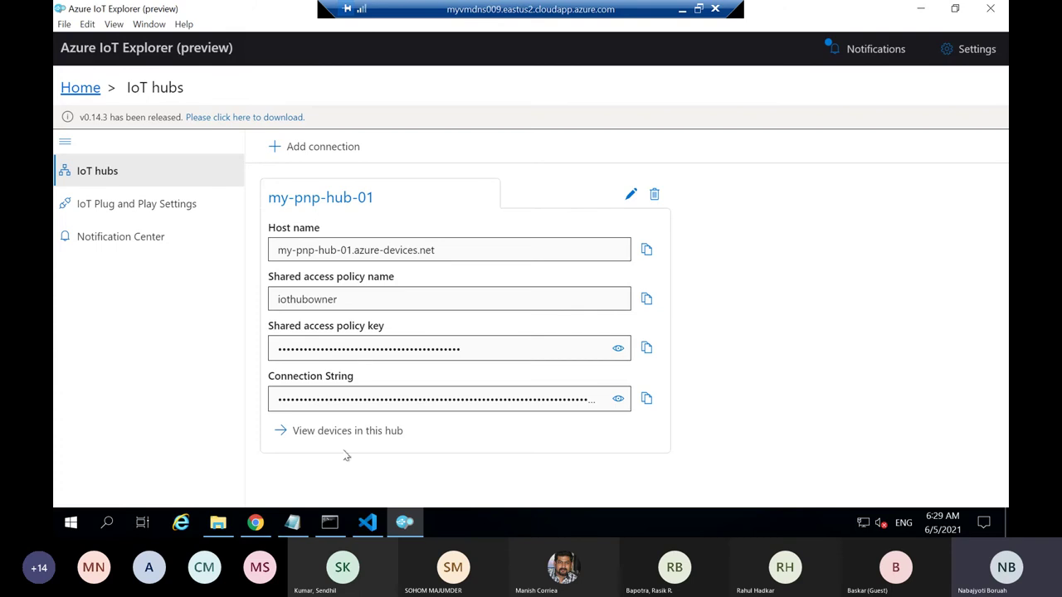
{"action": "left_click", "coordinate": [129, 207]}
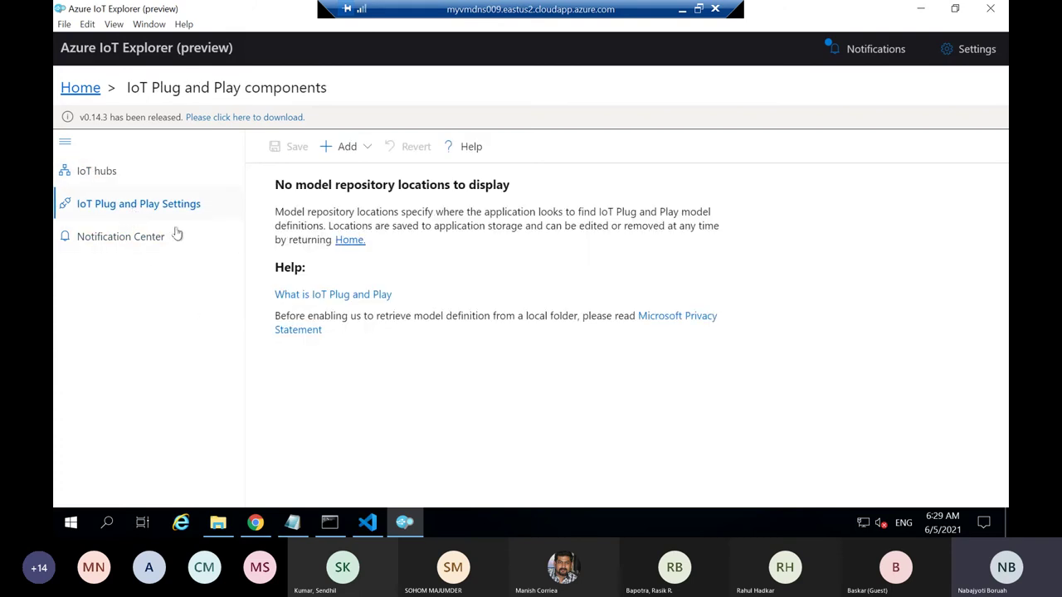
{"action": "left_click", "coordinate": [347, 150]}
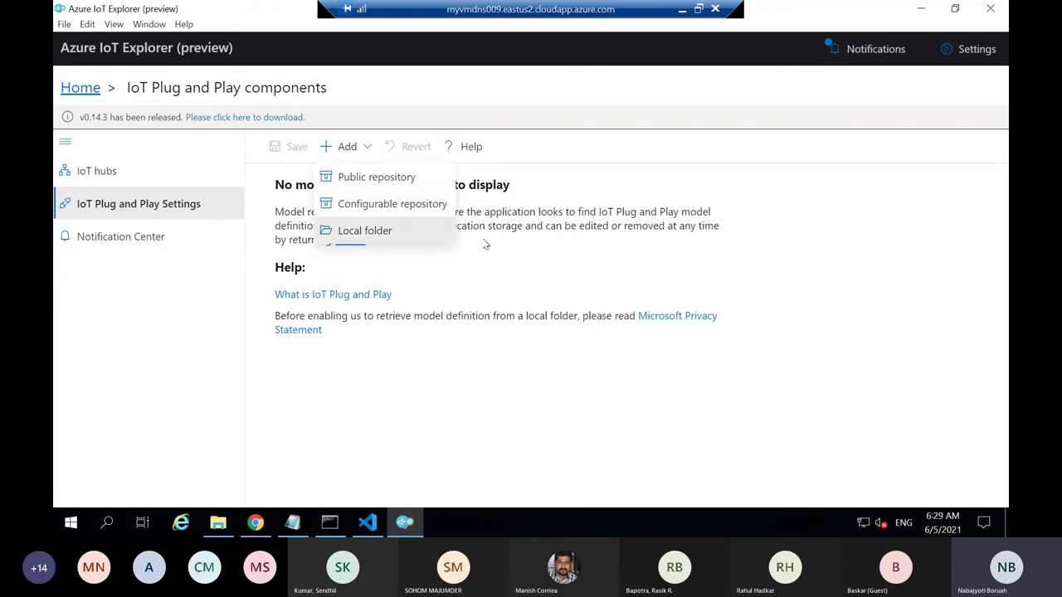
{"action": "left_click", "coordinate": [370, 232]}
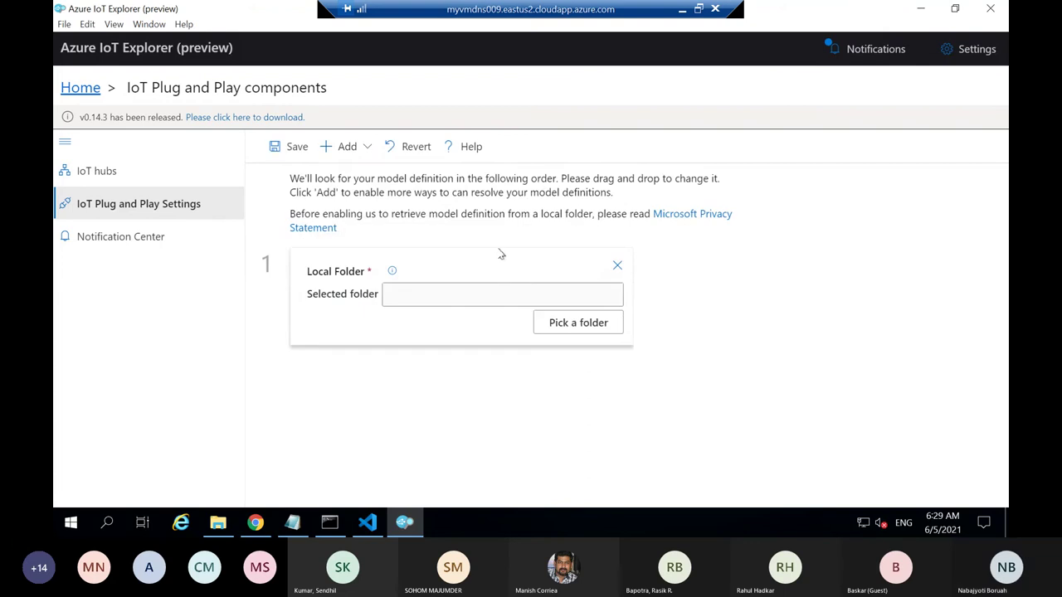
Set the local folder to C:/PlugAndPlay/Models, save the model repository locations, and dismiss the notification.
{"action": "left_click", "coordinate": [571, 322]}
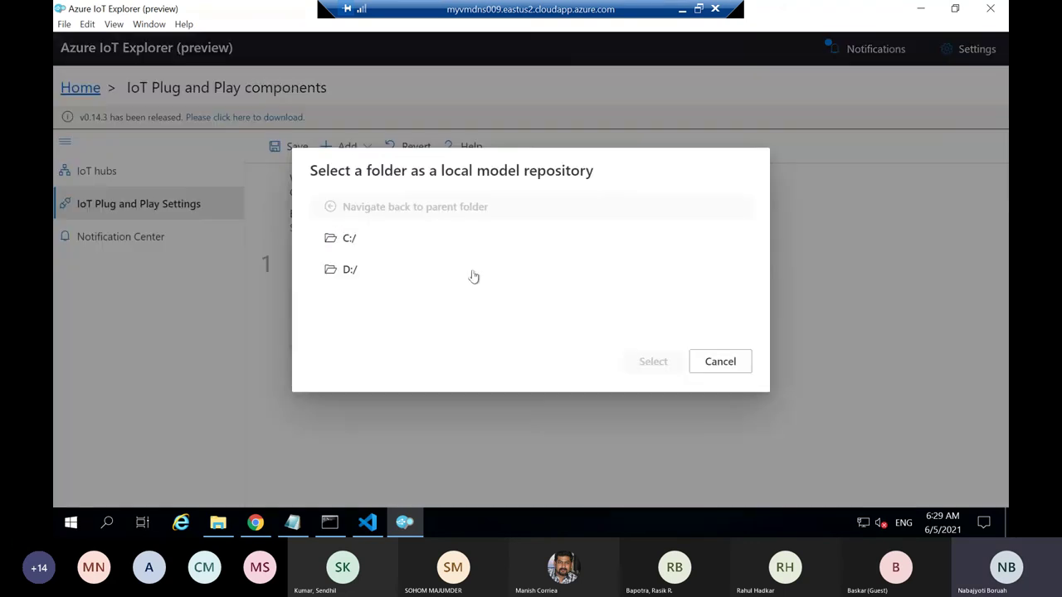
{"action": "left_click", "coordinate": [406, 251]}
{"action": "scroll", "coordinate": [411, 336], "scroll_direction": "down", "scroll_amount": 2}
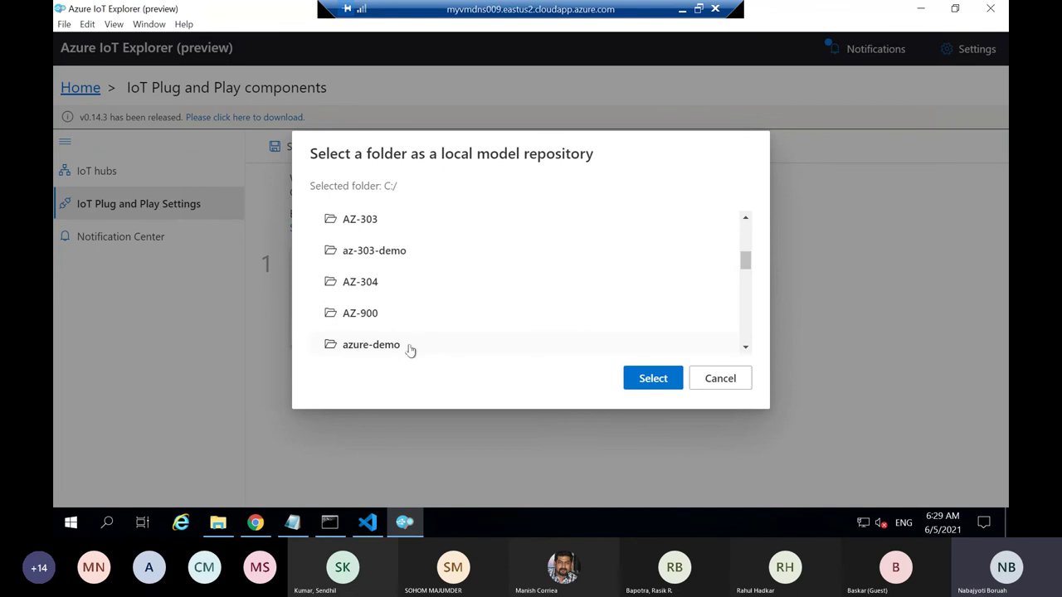
{"action": "scroll", "coordinate": [407, 348], "scroll_direction": "down", "scroll_amount": 3}
{"action": "scroll", "coordinate": [386, 351], "scroll_direction": "down", "scroll_amount": 3}
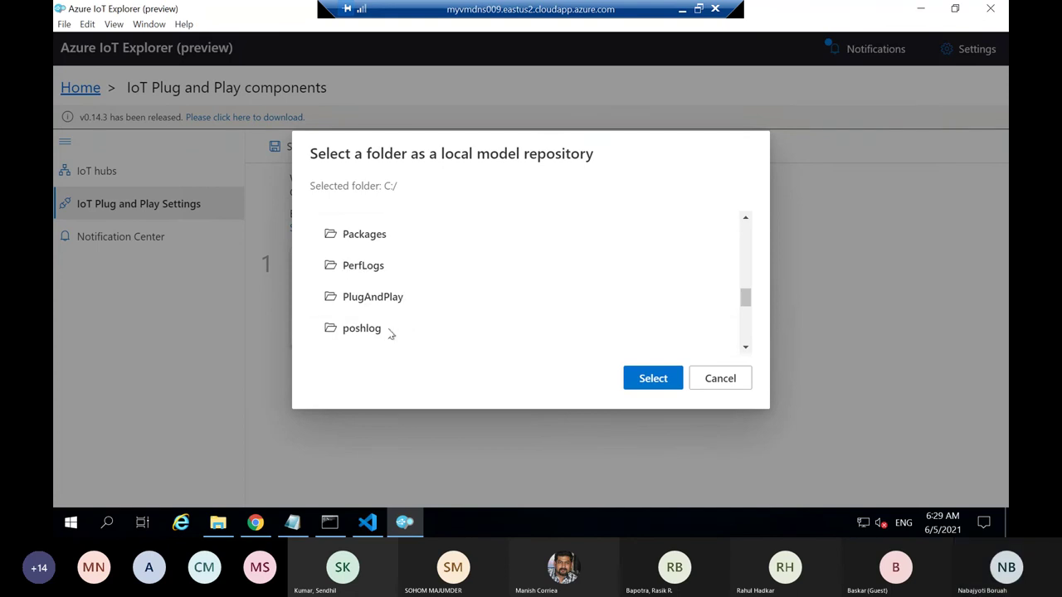
{"action": "left_click", "coordinate": [375, 301]}
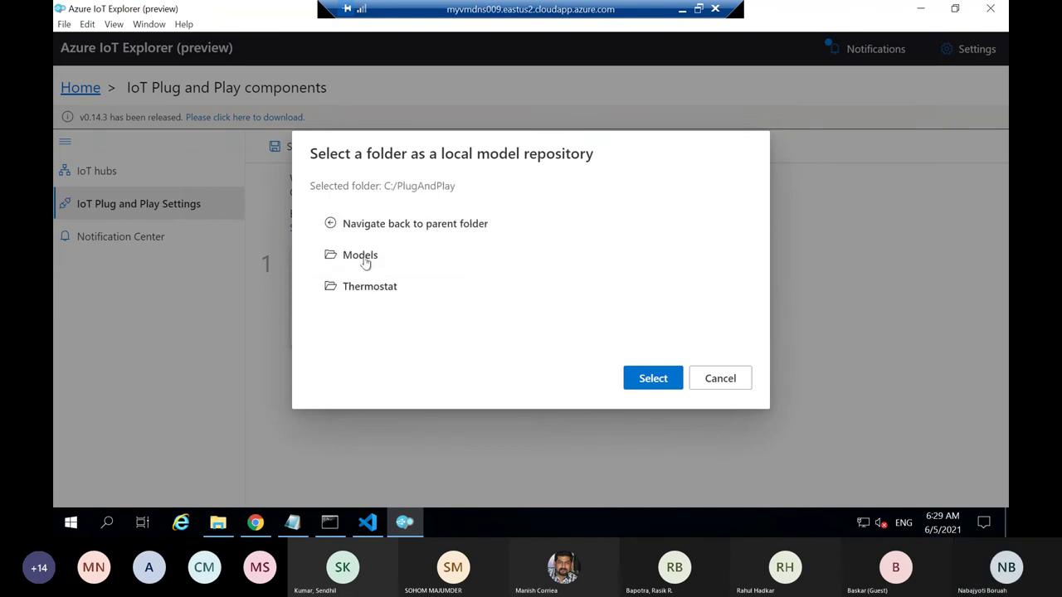
{"action": "left_click", "coordinate": [638, 384]}
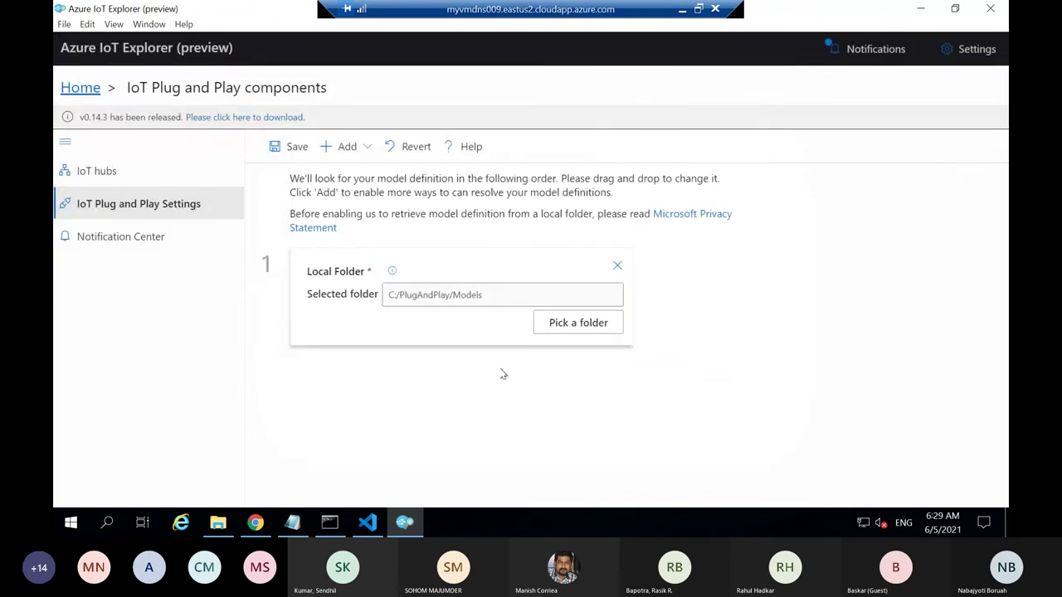
{"action": "left_click", "coordinate": [292, 152]}
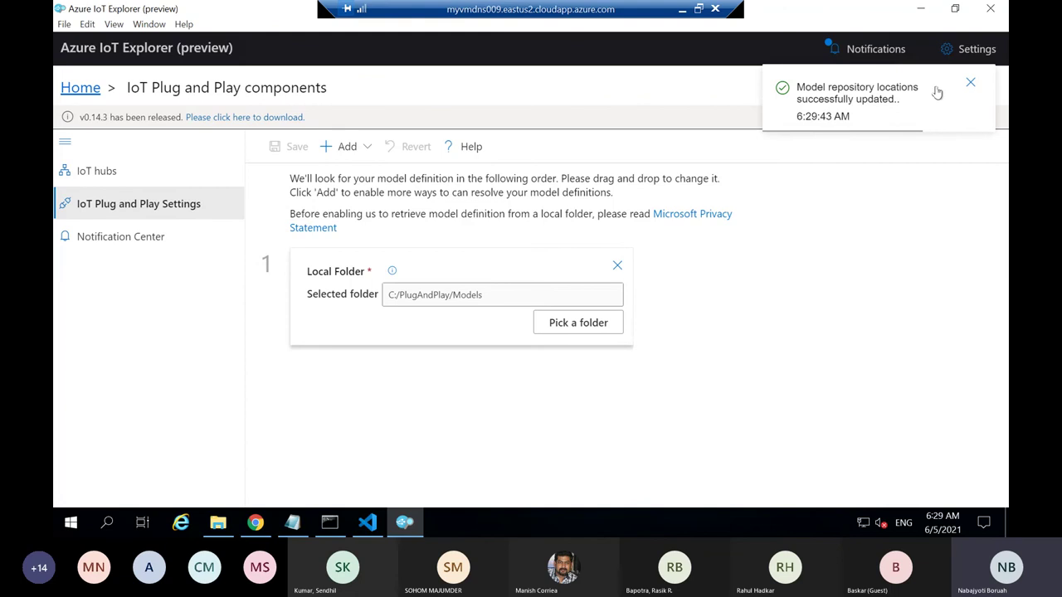
{"action": "left_click", "coordinate": [973, 85]}
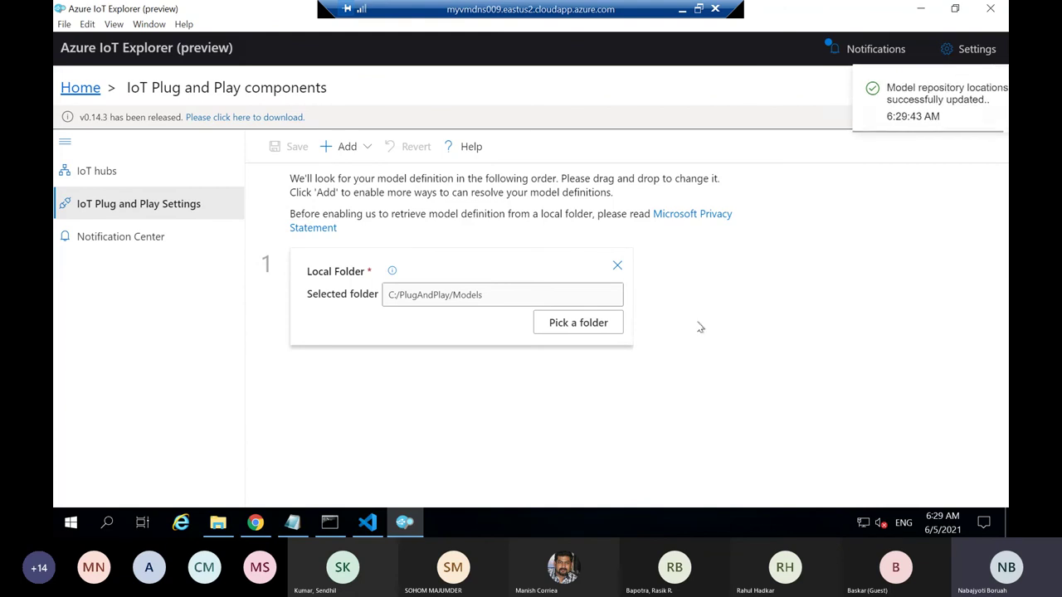
Remove the C:/PlugAndPlay/Models entry again, save the model repository locations, and dismiss the notification.
{"action": "left_click", "coordinate": [618, 267]}
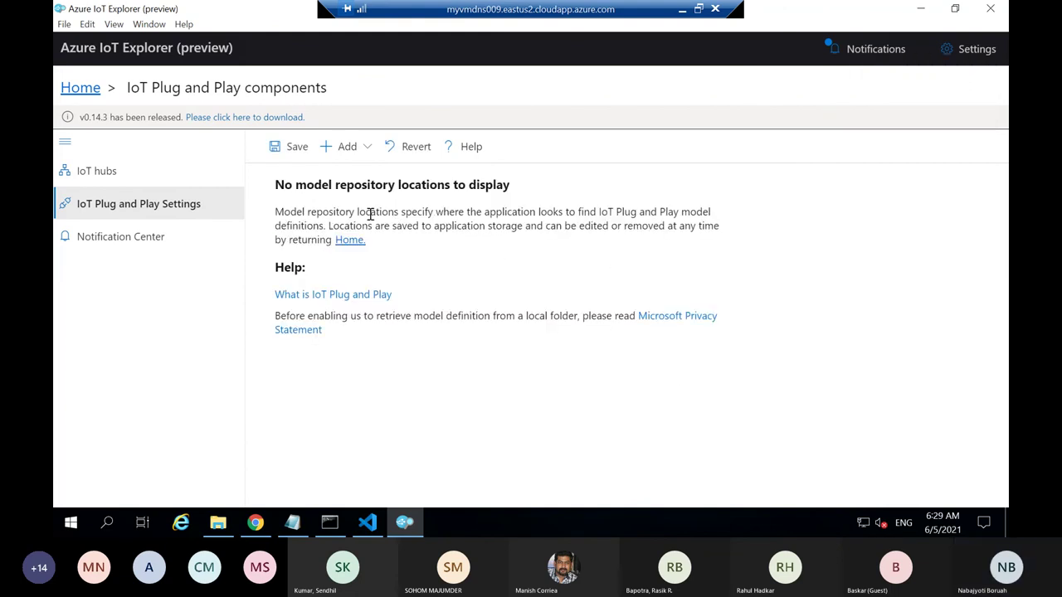
{"action": "left_click", "coordinate": [297, 151]}
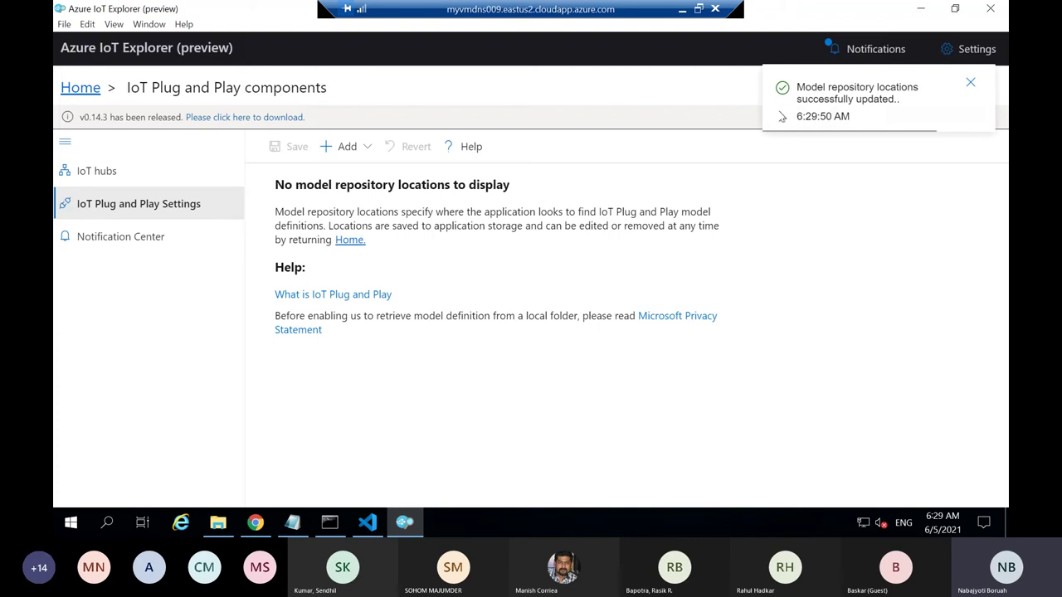
{"action": "left_click", "coordinate": [970, 84]}
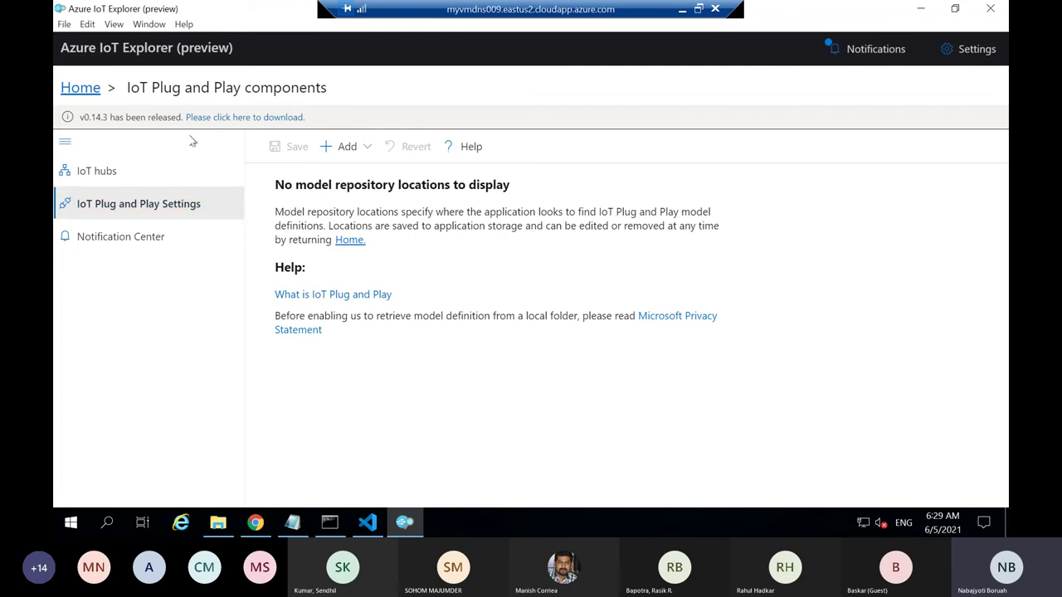
Review the my-pnp-hub-01 connection and the IoT Plug and Play settings, and check the Thermostat sample's telemetry output in Command Prompt.
{"action": "left_click", "coordinate": [98, 171]}
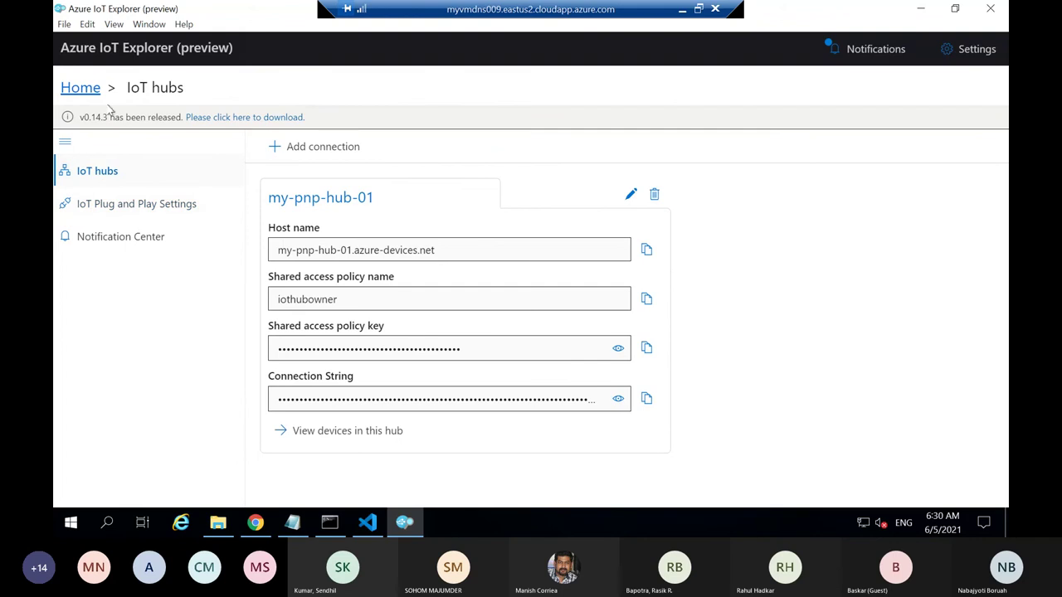
{"action": "left_click", "coordinate": [151, 206]}
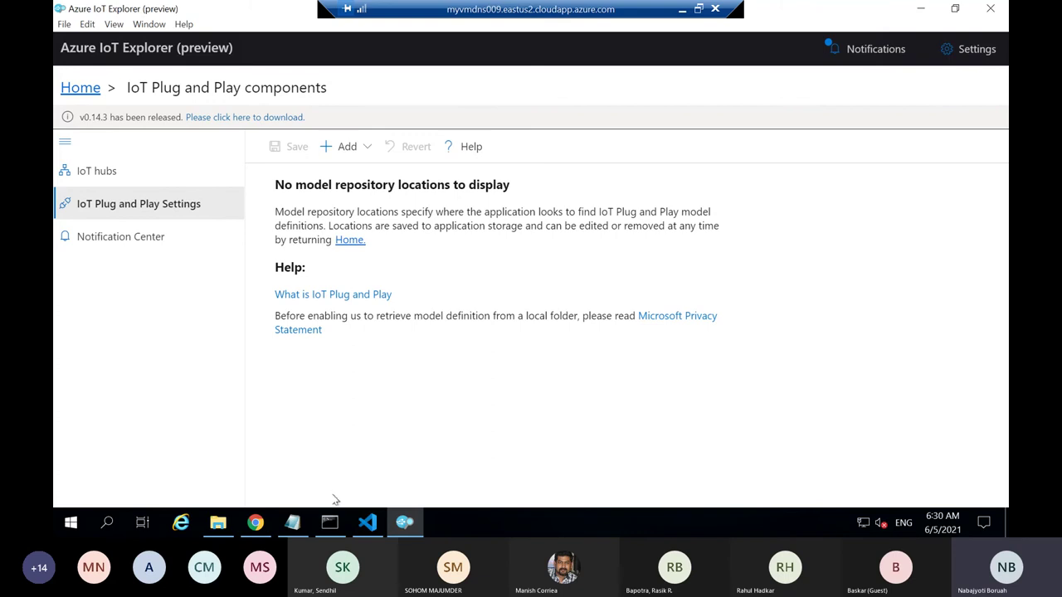
{"action": "left_click", "coordinate": [329, 522]}
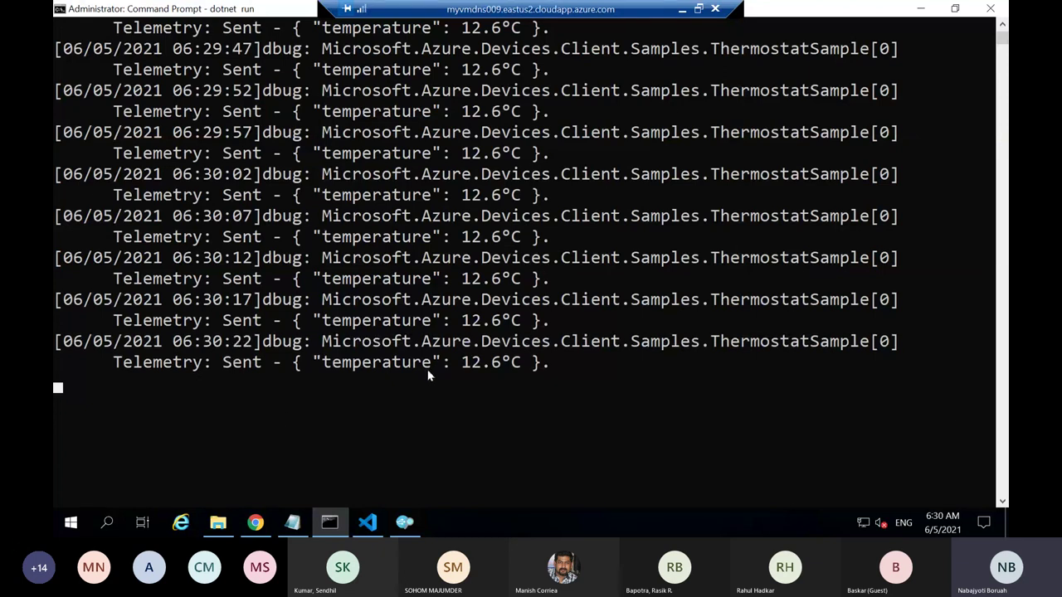
{"action": "left_click", "coordinate": [406, 523]}
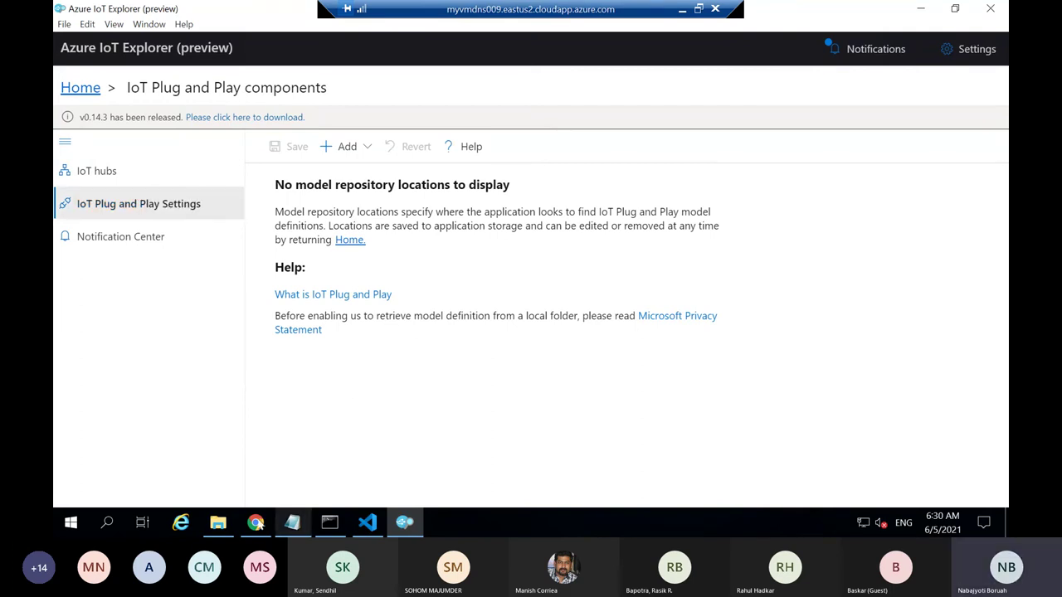
{"action": "left_click", "coordinate": [404, 523]}
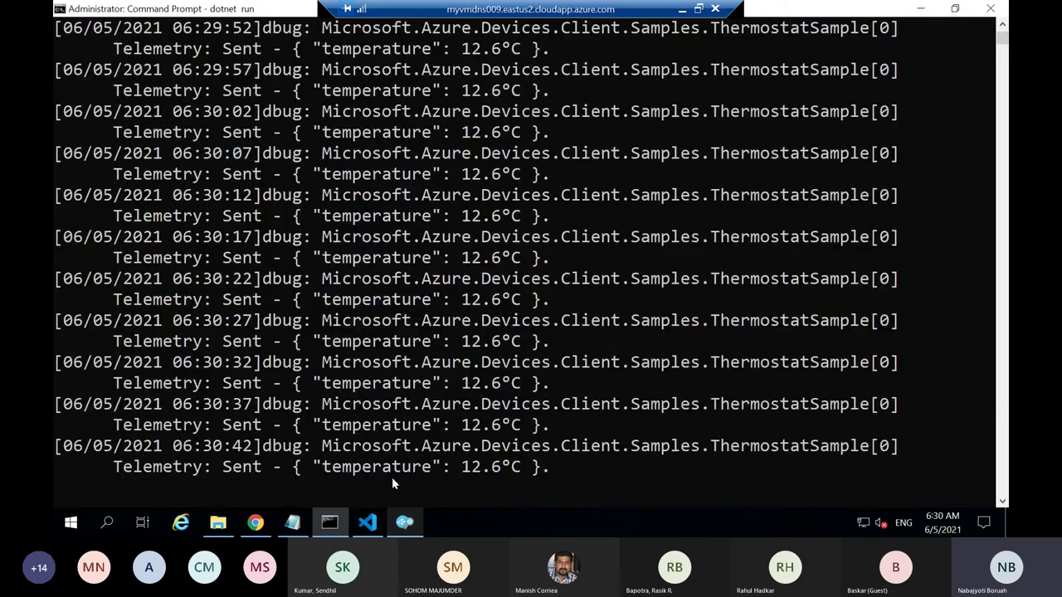
{"action": "left_click", "coordinate": [404, 522]}
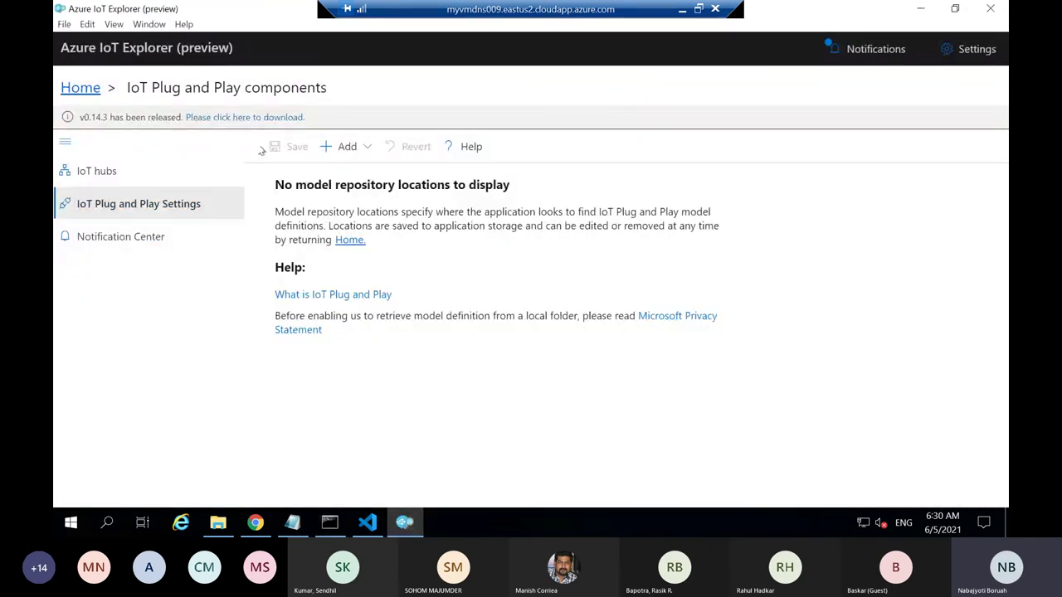
Try to retrieve the device list of my-pnp-hub-01, refresh it, reopen it from the hub's connection entry, and dismiss the notification.
{"action": "left_click", "coordinate": [99, 171]}
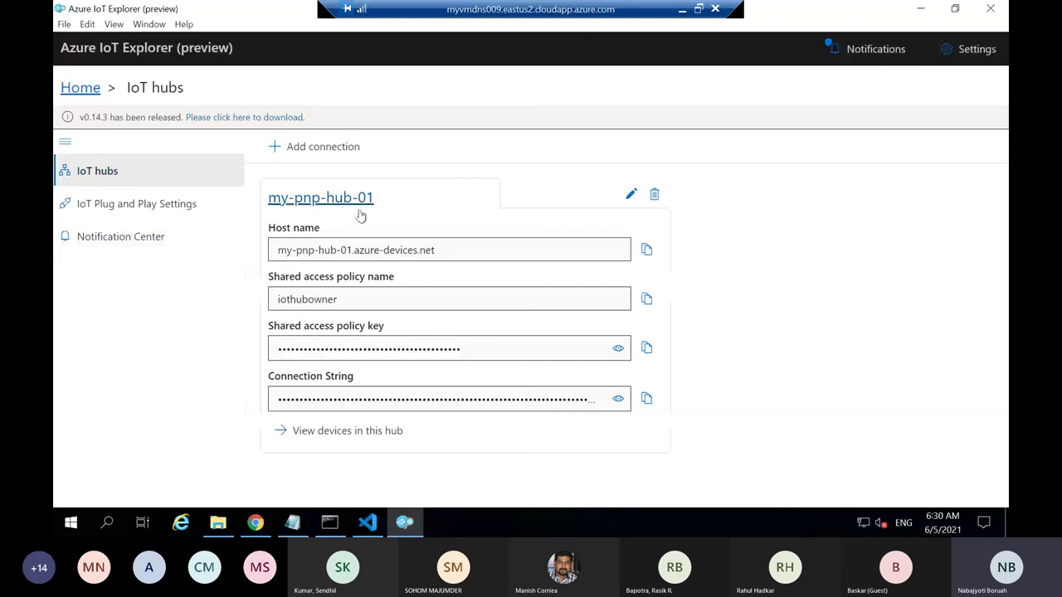
{"action": "left_click", "coordinate": [361, 202]}
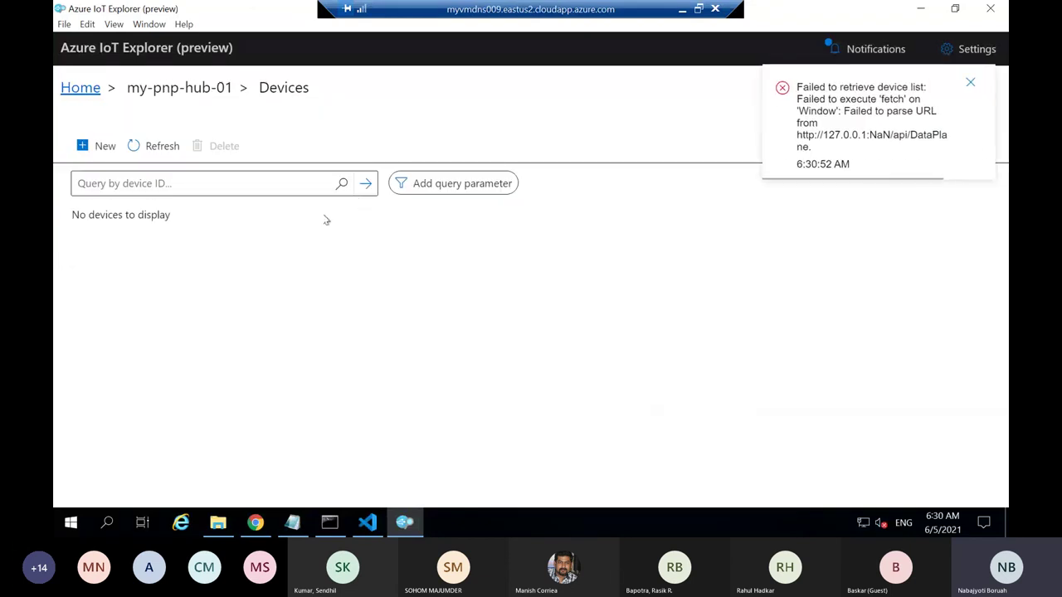
{"action": "left_click", "coordinate": [970, 83]}
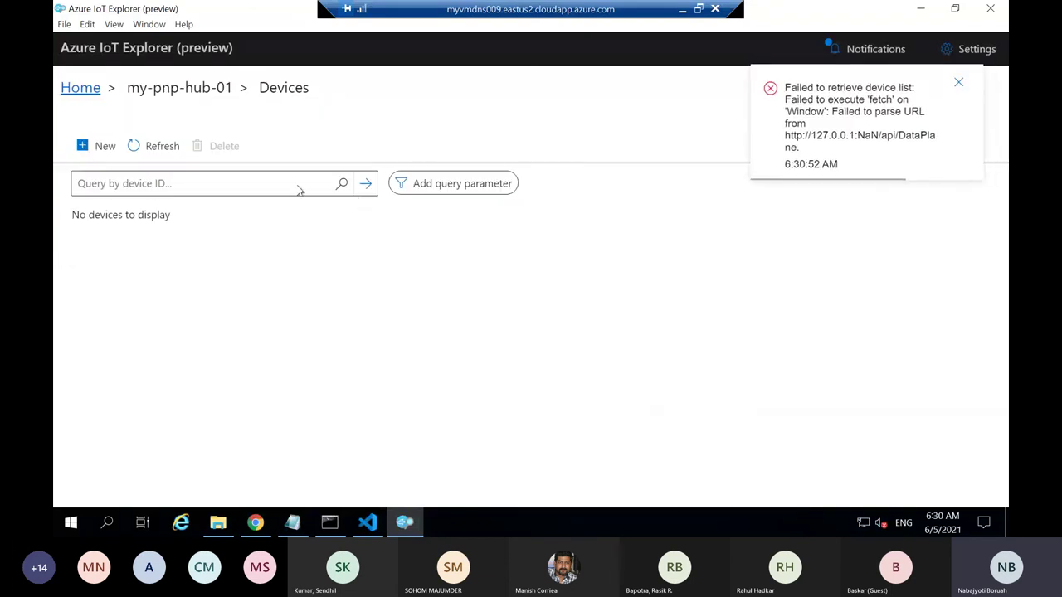
{"action": "left_click", "coordinate": [163, 150]}
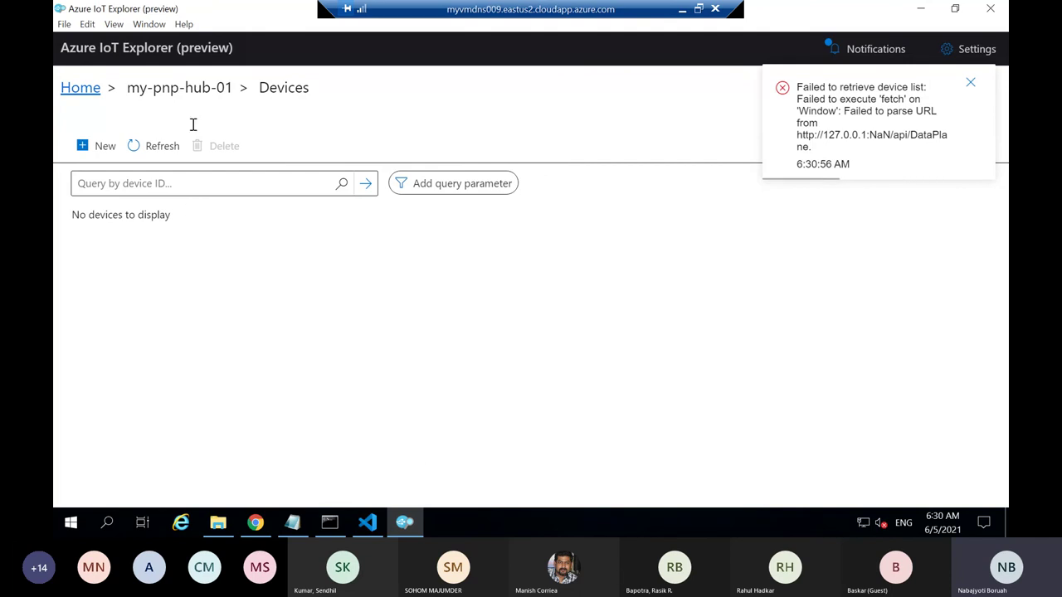
{"action": "left_click", "coordinate": [90, 89]}
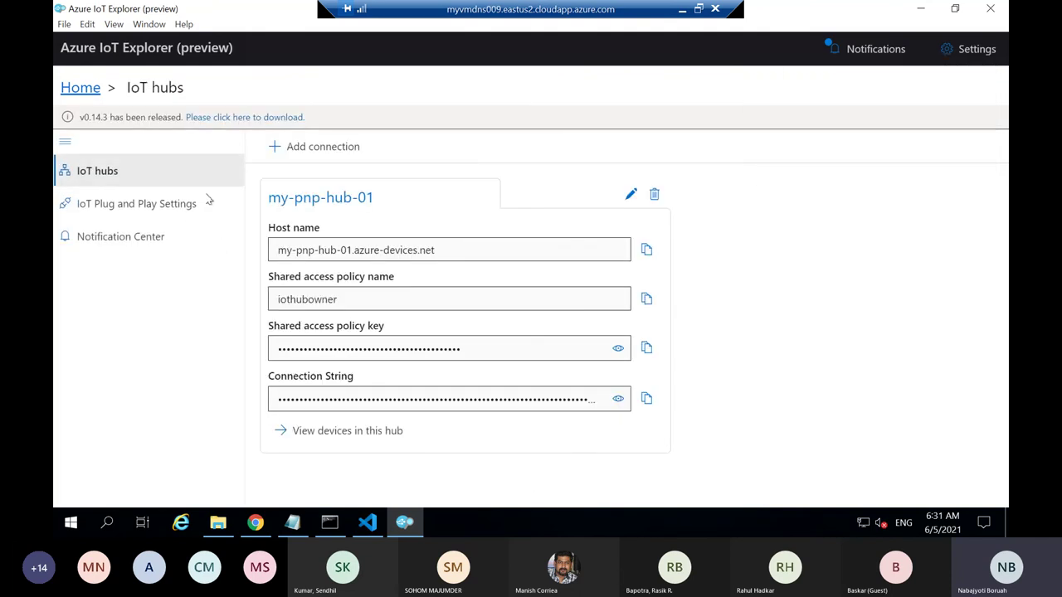
{"action": "left_click", "coordinate": [315, 437]}
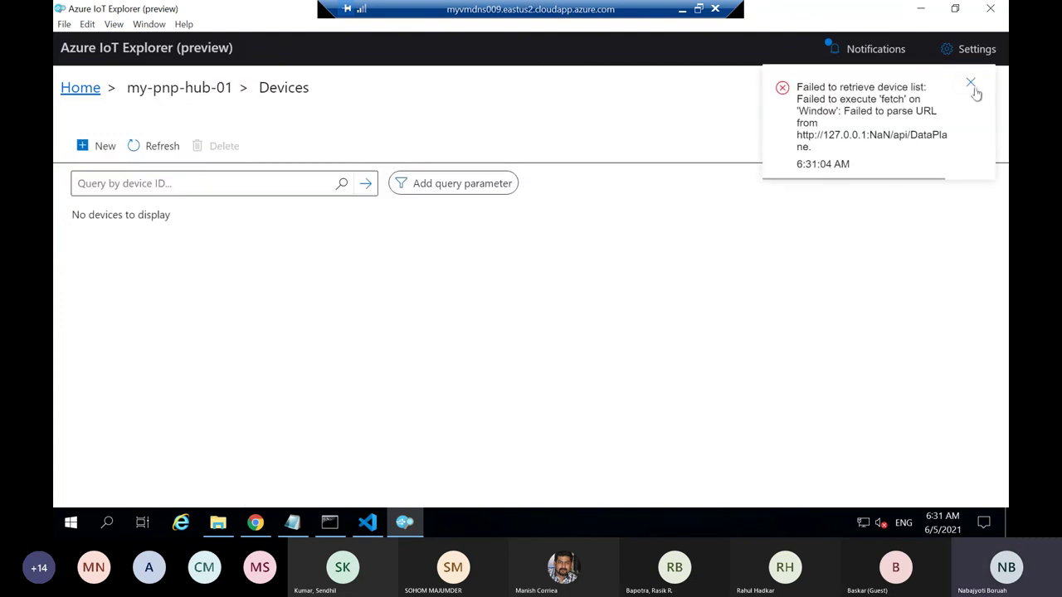
{"action": "left_click", "coordinate": [976, 88]}
Check the application settings for connection options and return to the IoT hubs overview.
{"action": "left_click", "coordinate": [977, 48]}
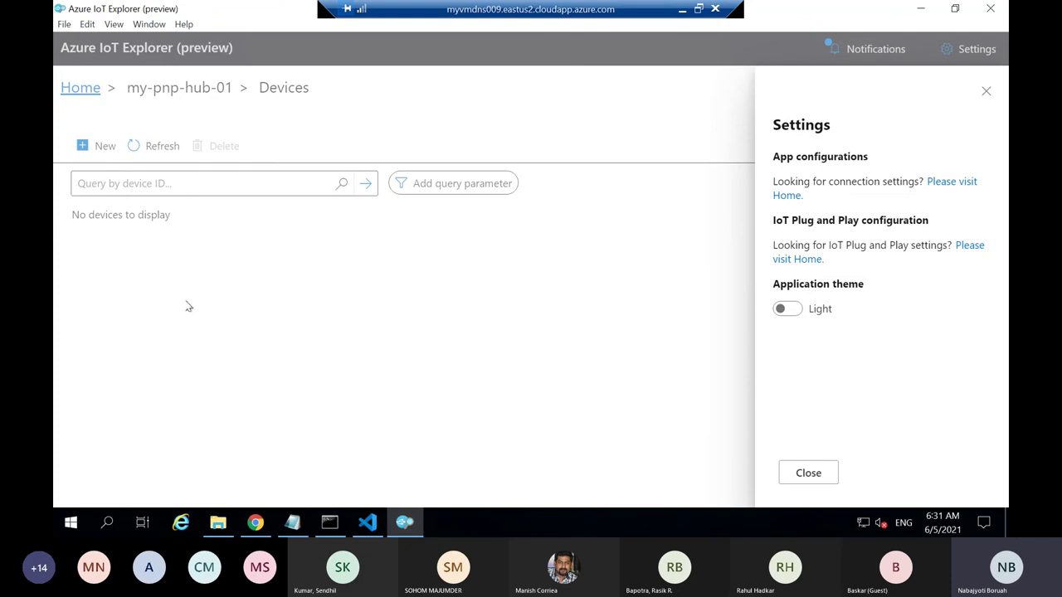
{"action": "left_click", "coordinate": [97, 90]}
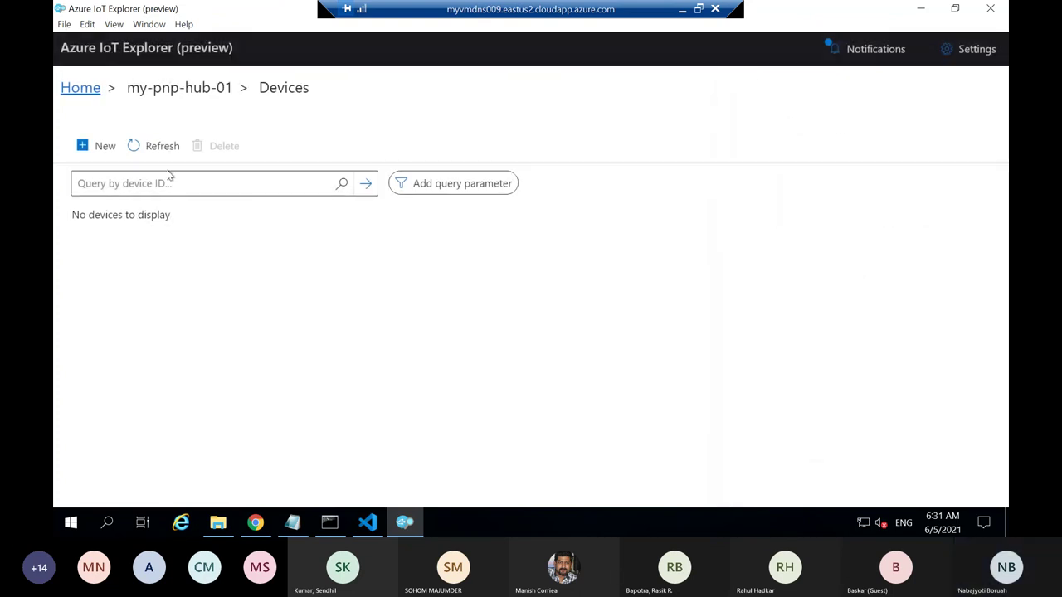
{"action": "left_click", "coordinate": [80, 88]}
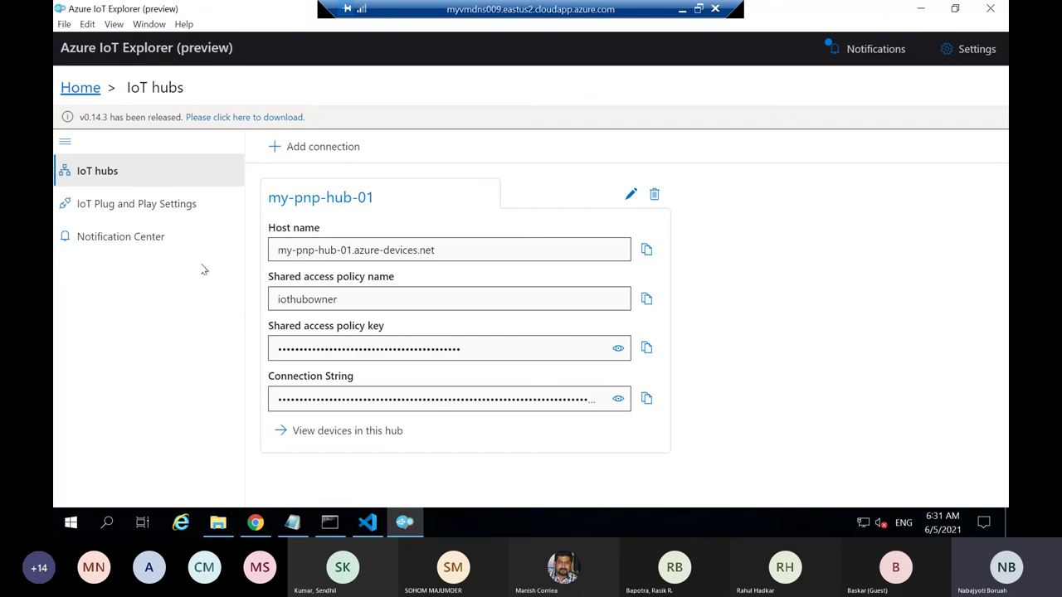
Add a local folder entry to the IoT Plug and Play model repository locations and browse its folder selection to C:/PlugAndPlay.
{"action": "left_click", "coordinate": [163, 209]}
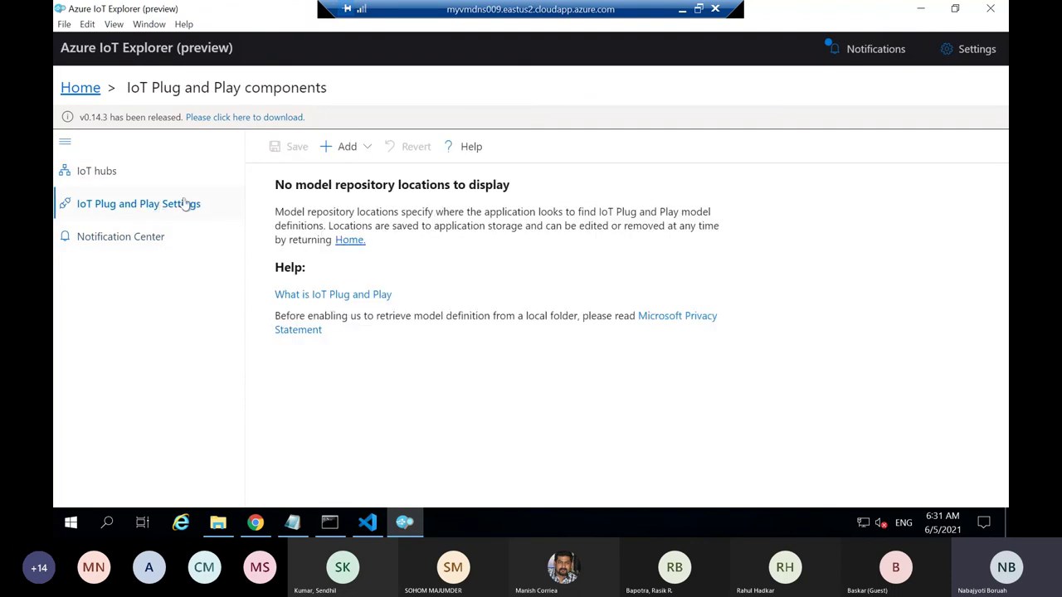
{"action": "left_click", "coordinate": [347, 147]}
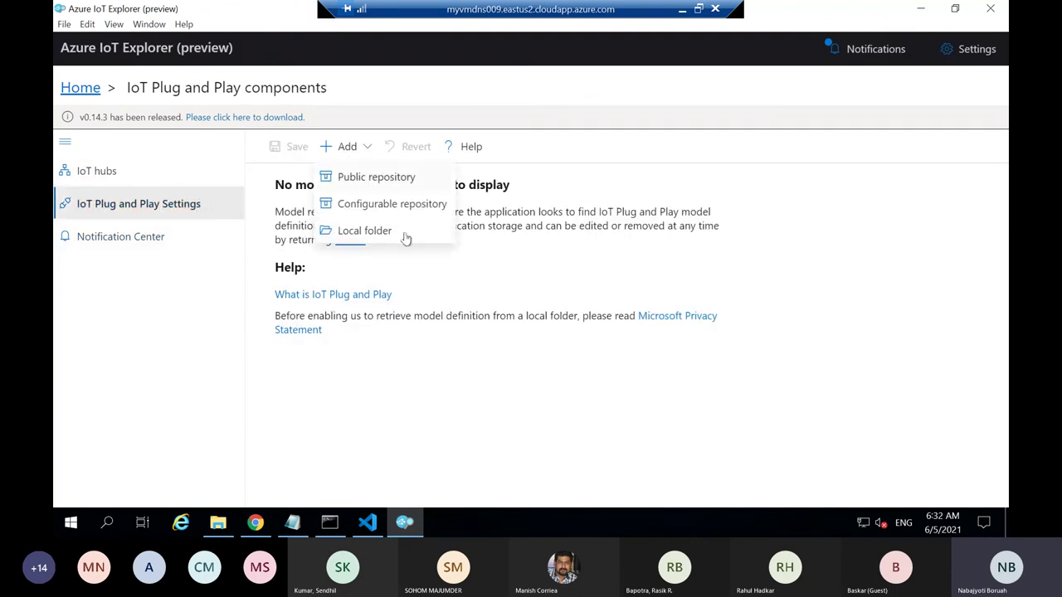
{"action": "left_click", "coordinate": [400, 231]}
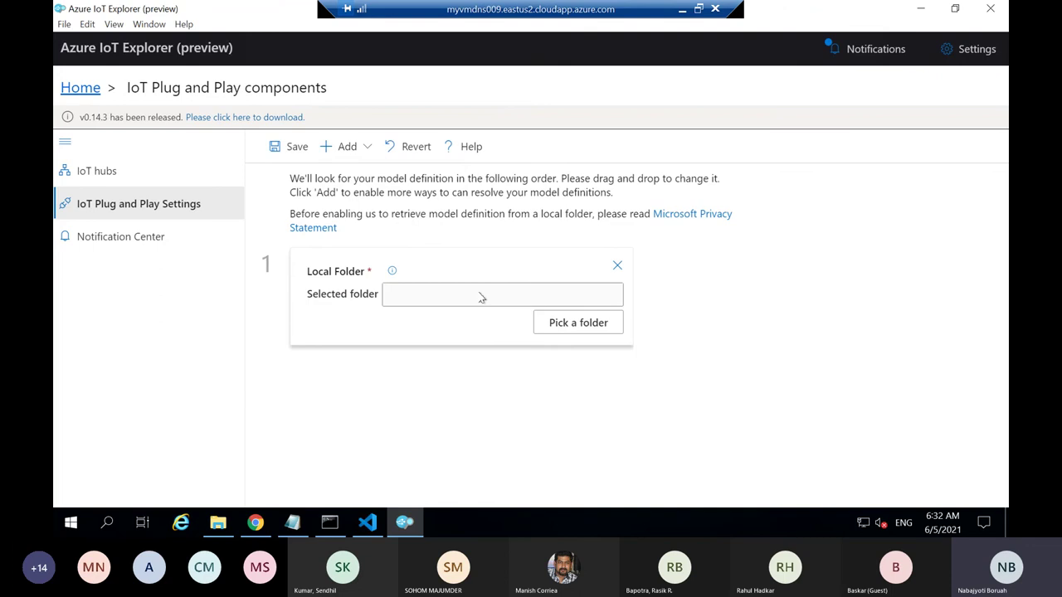
{"action": "left_click", "coordinate": [578, 330]}
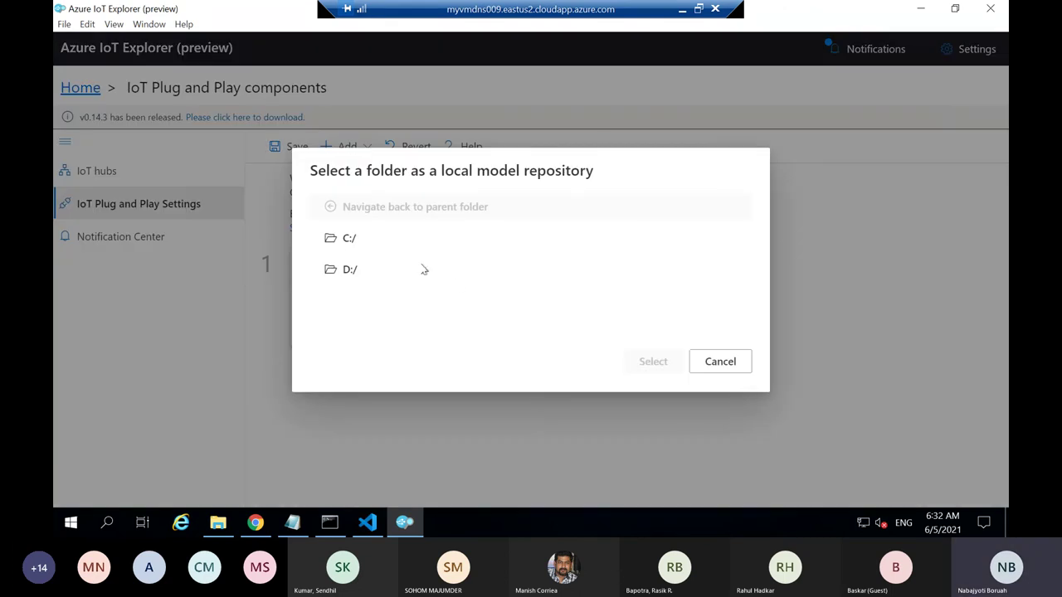
{"action": "left_click", "coordinate": [351, 242]}
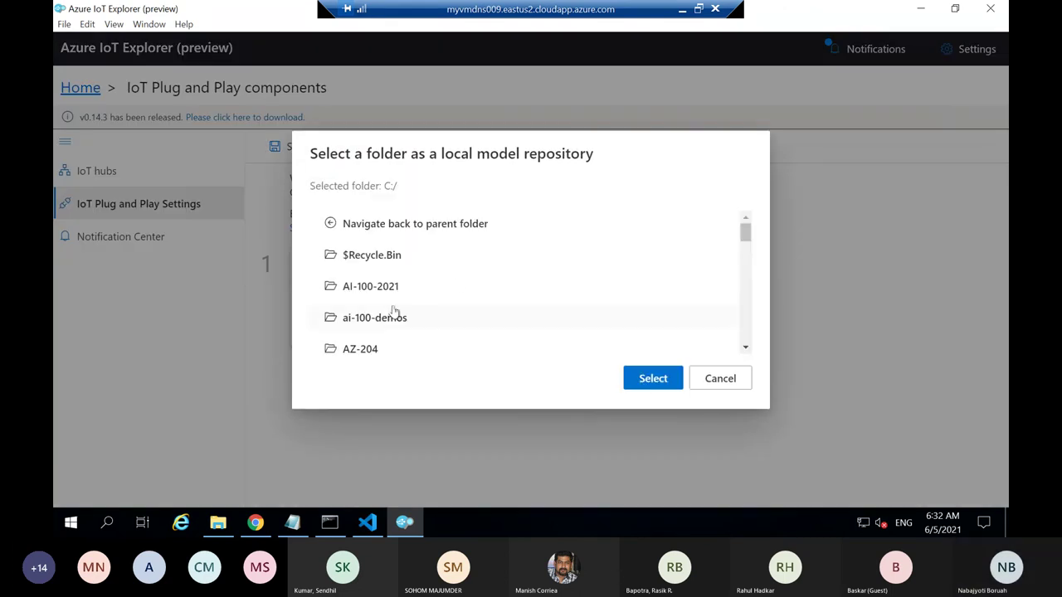
{"action": "scroll", "coordinate": [415, 318], "scroll_direction": "down", "scroll_amount": 5}
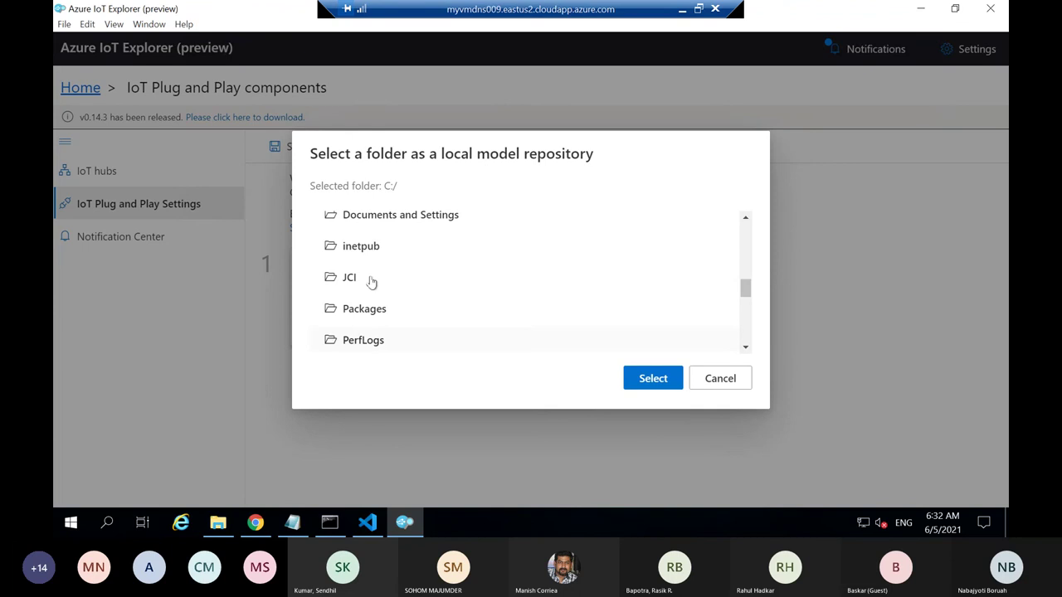
{"action": "scroll", "coordinate": [370, 279], "scroll_direction": "down", "scroll_amount": 3}
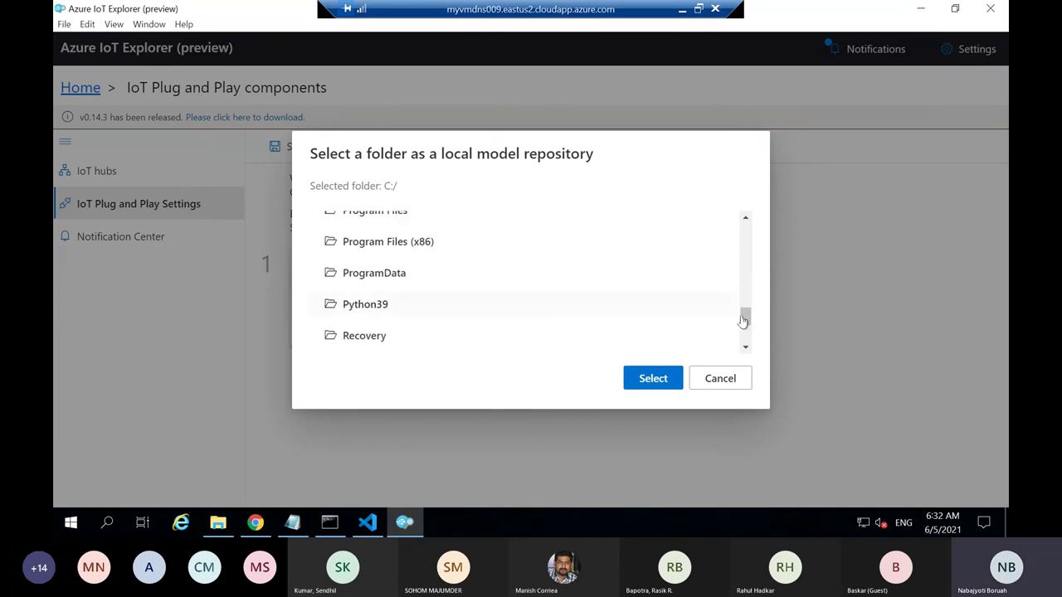
{"action": "left_click", "coordinate": [746, 342]}
{"action": "left_click_drag", "start_coordinate": [747, 346], "coordinate": [627, 302]}
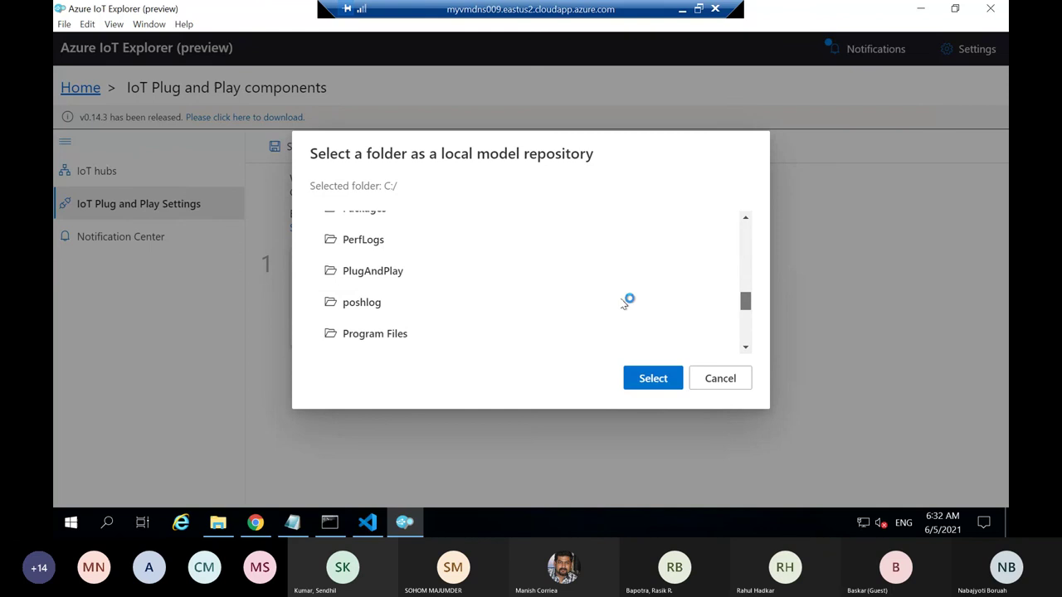
{"action": "left_click", "coordinate": [393, 271]}
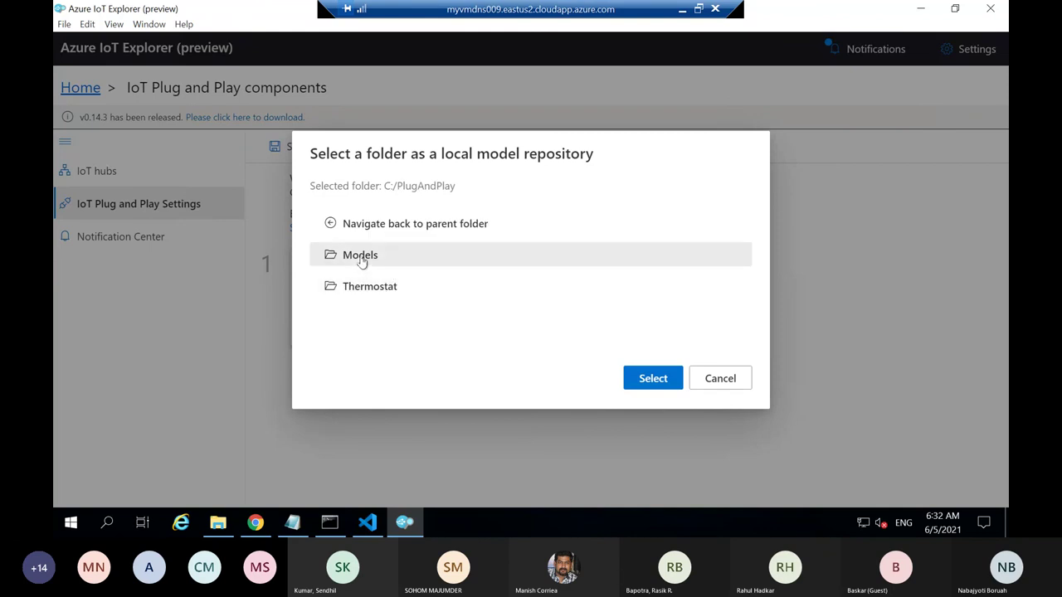
Choose the Models subfolder as the local repository, save the model repository locations, and dismiss the notification.
{"action": "double_click", "coordinate": [362, 262]}
{"action": "left_click", "coordinate": [445, 259]}
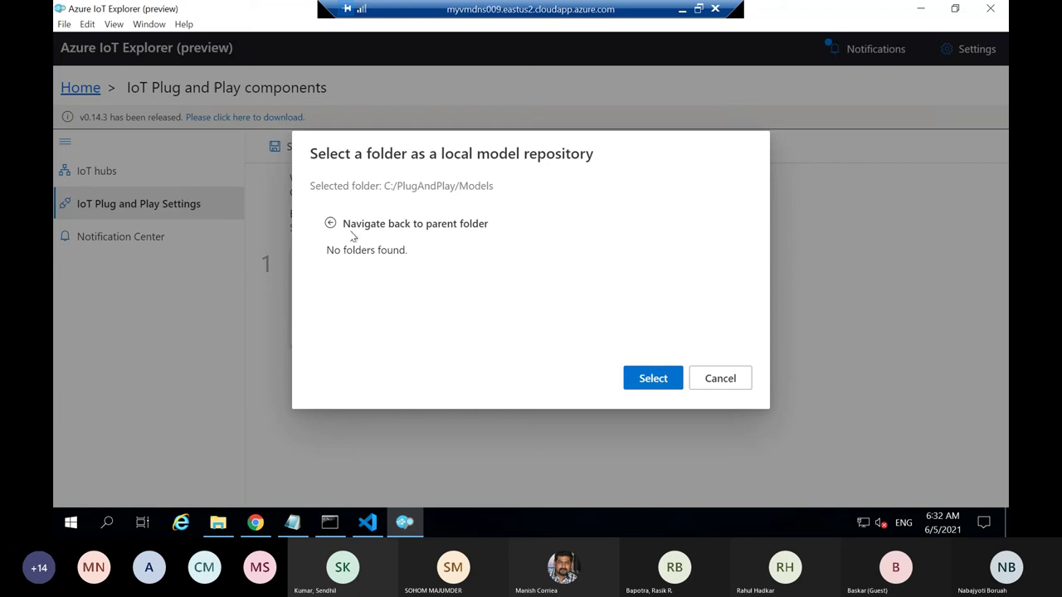
{"action": "left_click", "coordinate": [397, 229]}
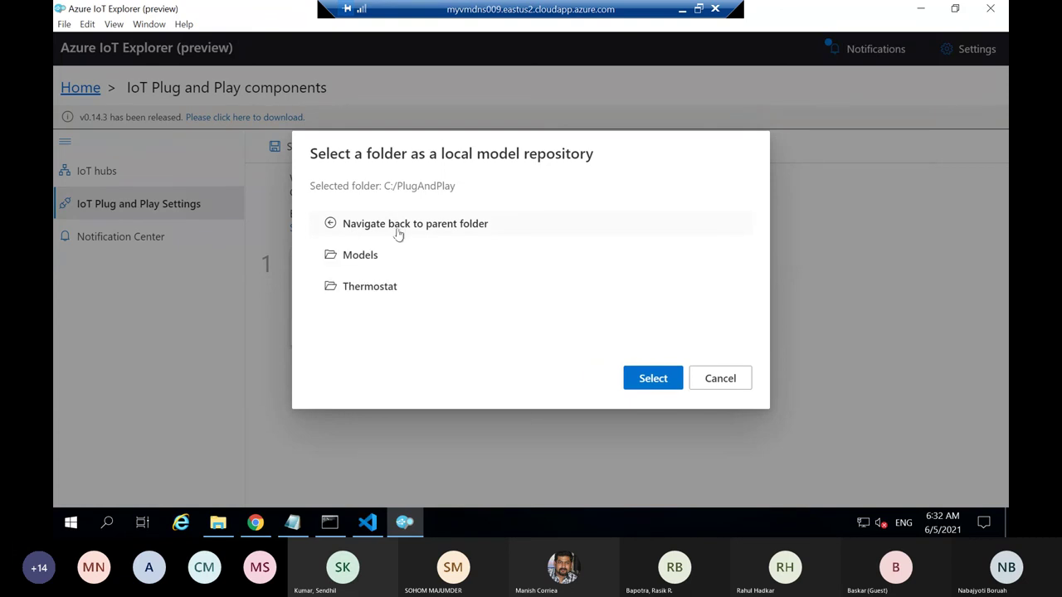
{"action": "double_click", "coordinate": [373, 259]}
{"action": "left_click", "coordinate": [653, 379]}
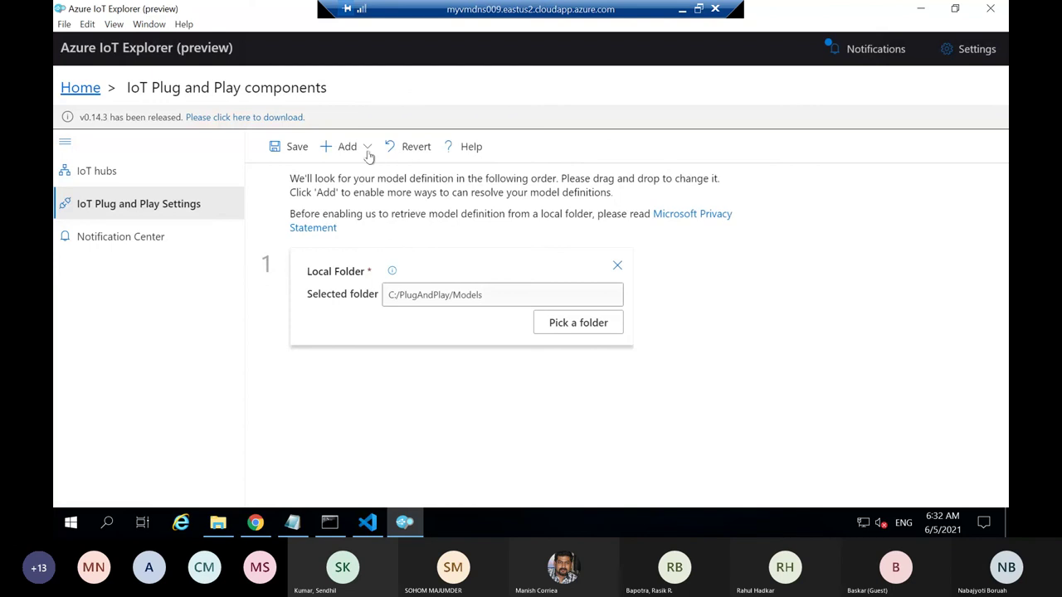
{"action": "left_click", "coordinate": [276, 148]}
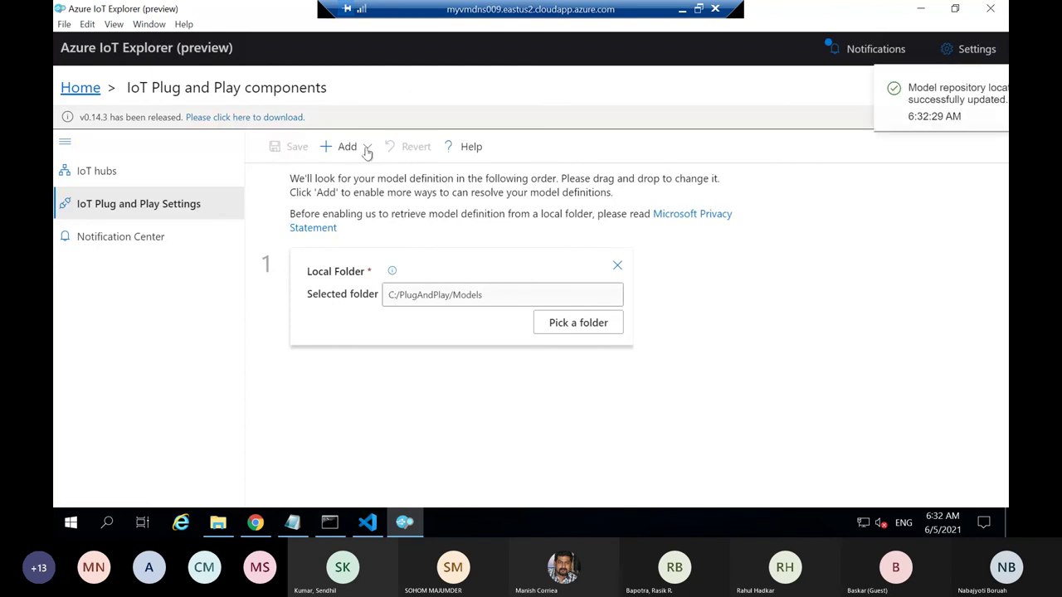
{"action": "left_click", "coordinate": [972, 87]}
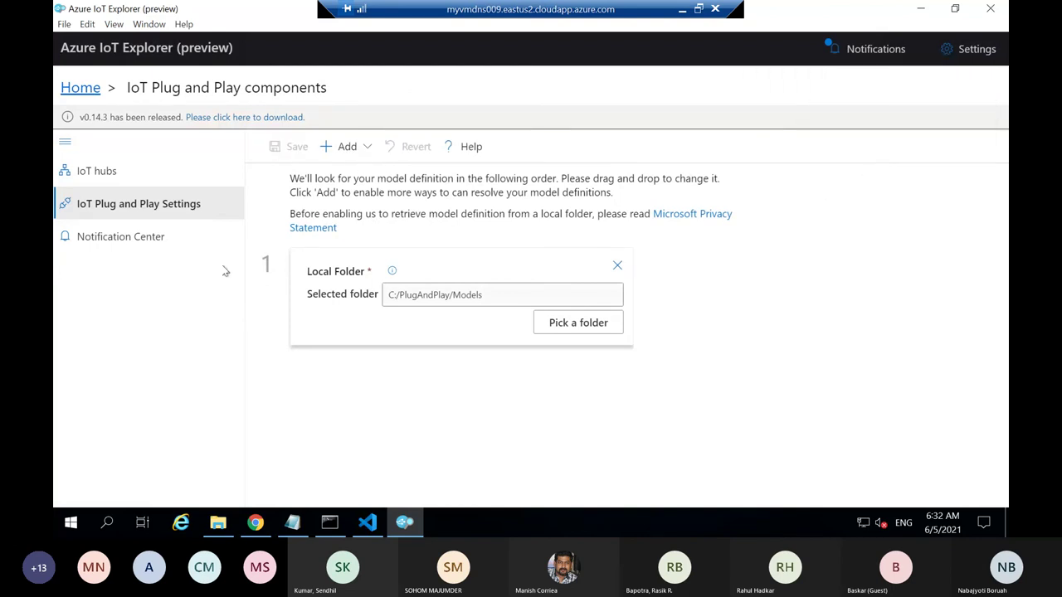
Review the logged messages in the Notification Center and return to the IoT hubs overview.
{"action": "left_click", "coordinate": [146, 236]}
{"action": "left_click", "coordinate": [190, 204]}
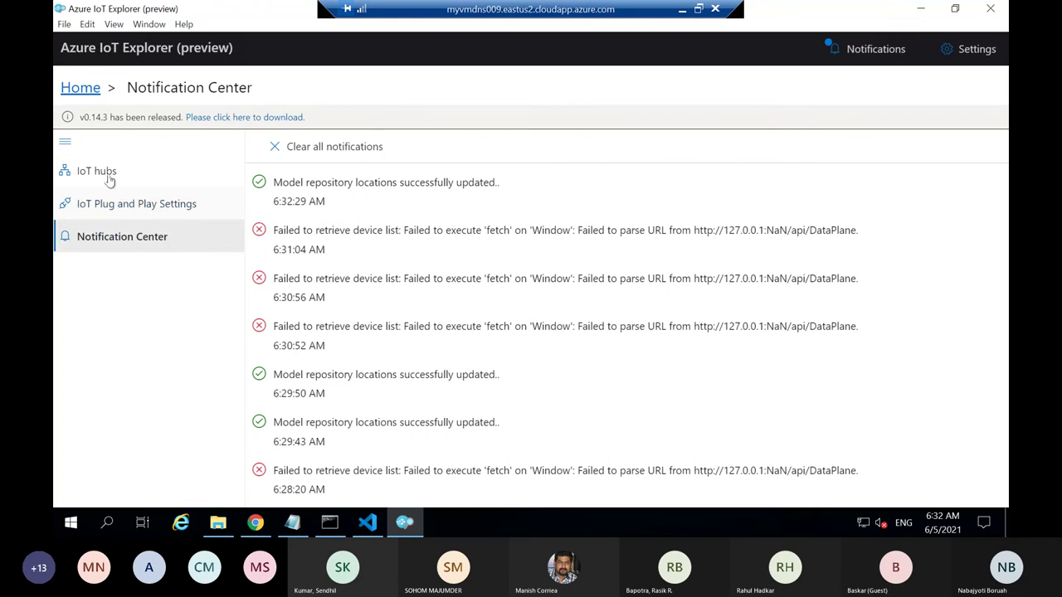
{"action": "left_click", "coordinate": [99, 172]}
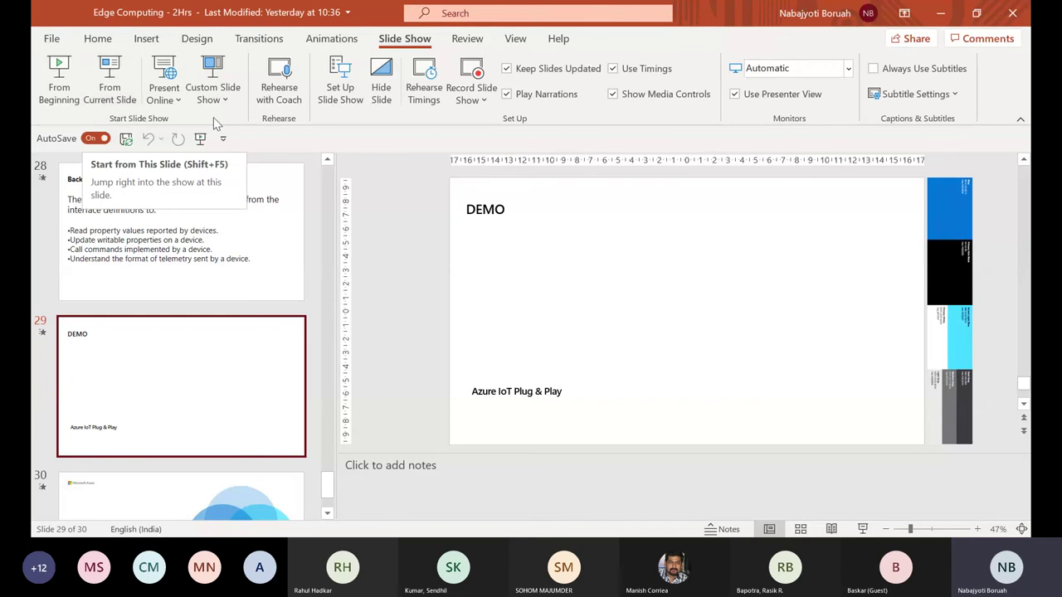
In the Edge Computing presentation in PowerPoint, select the closing Thank You slide and start the slide show from it.
{"action": "scroll", "coordinate": [177, 429], "scroll_direction": "down", "scroll_amount": 2}
{"action": "left_click", "coordinate": [178, 424]}
{"action": "left_click", "coordinate": [110, 93]}
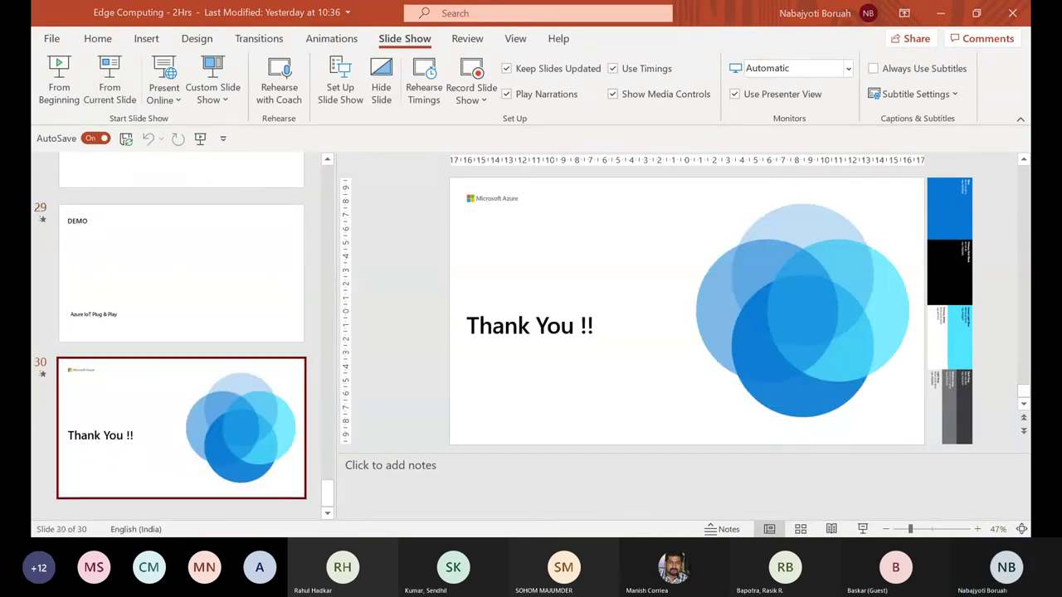